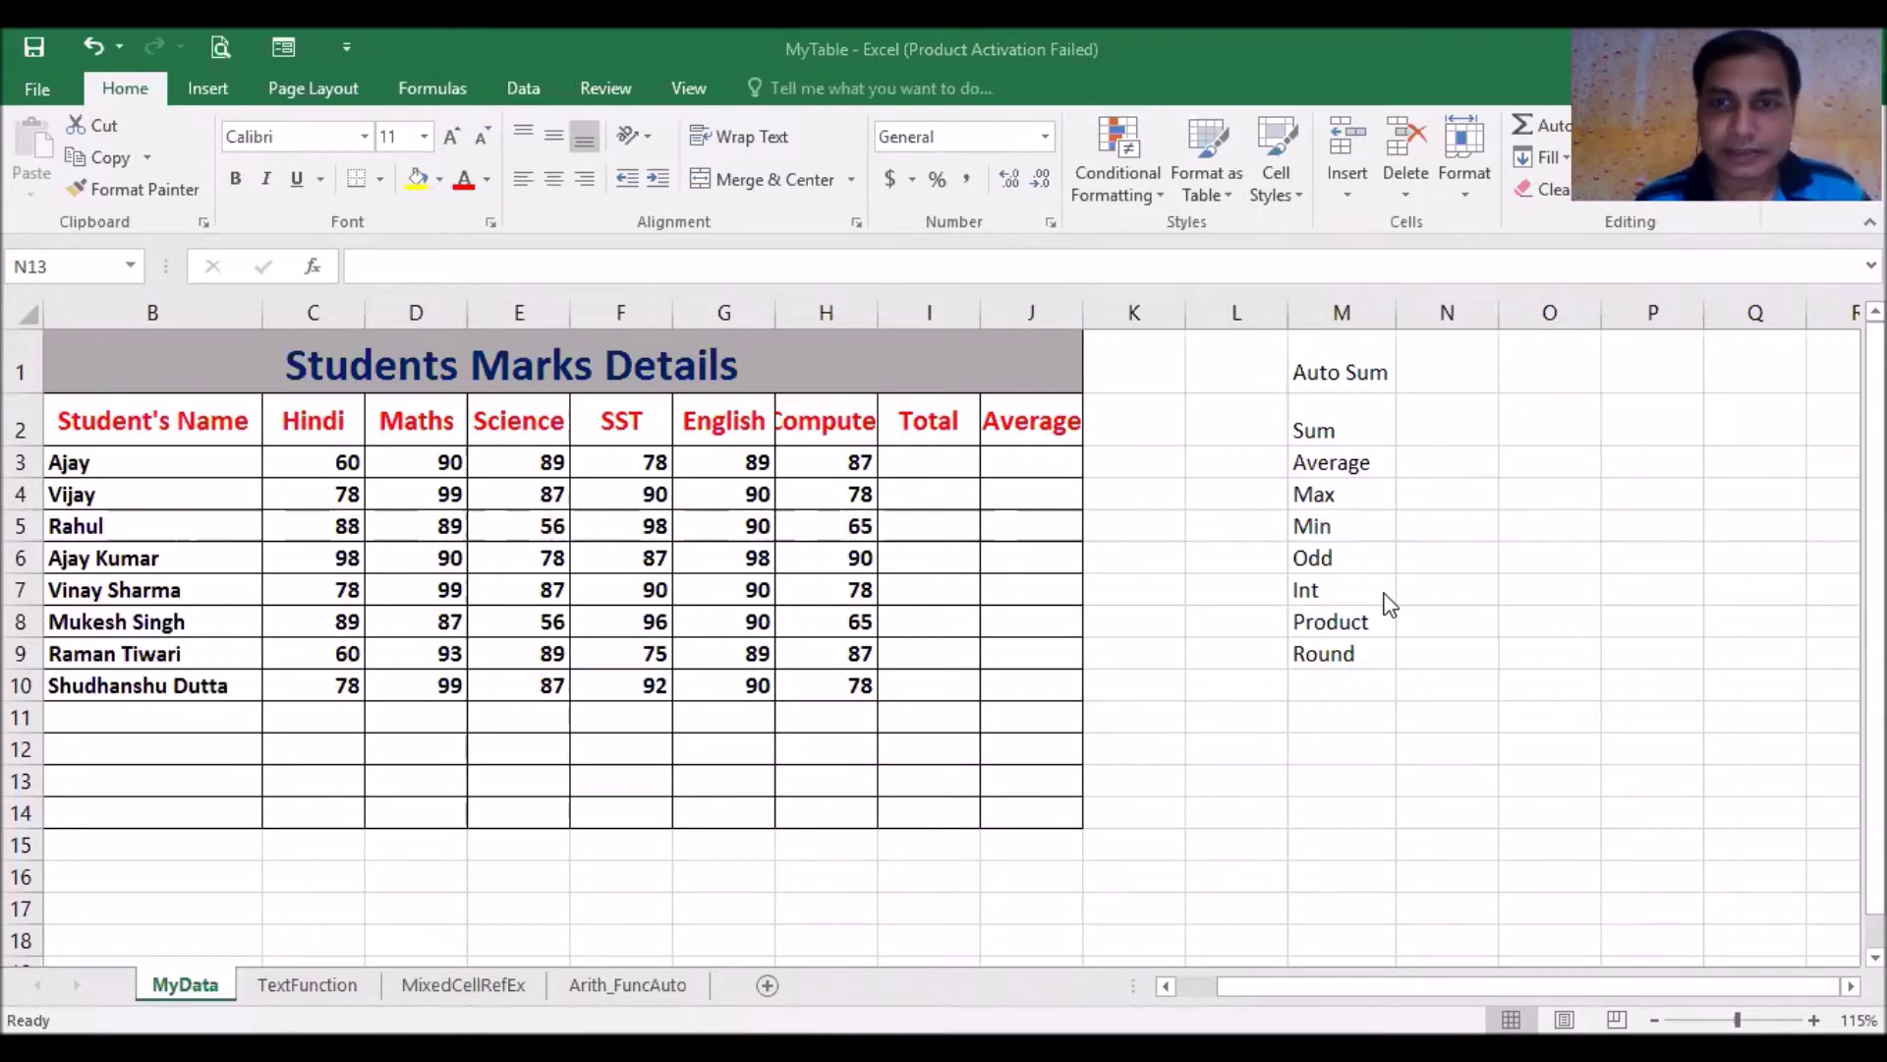
- Select the AutoSum entries in column M's function list, then deselect by picking H11
left_click(1347, 373)
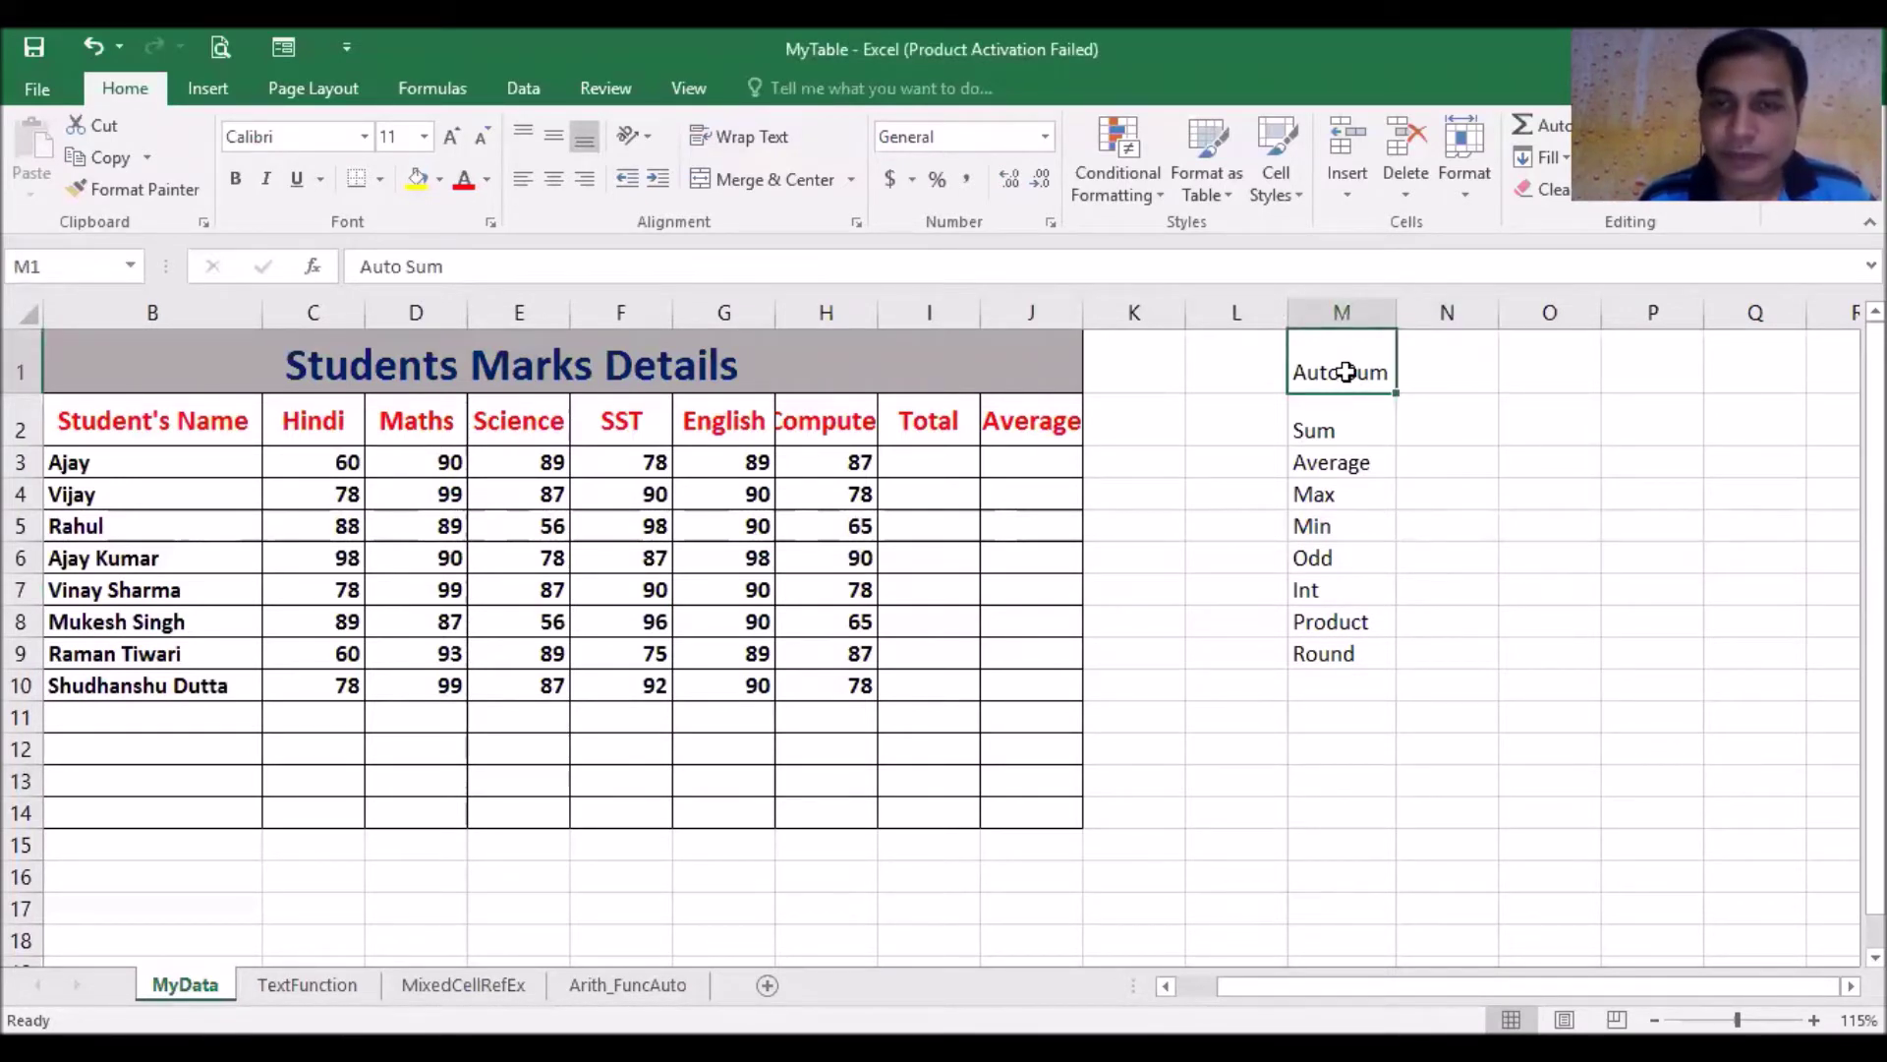
key("shift+Down")
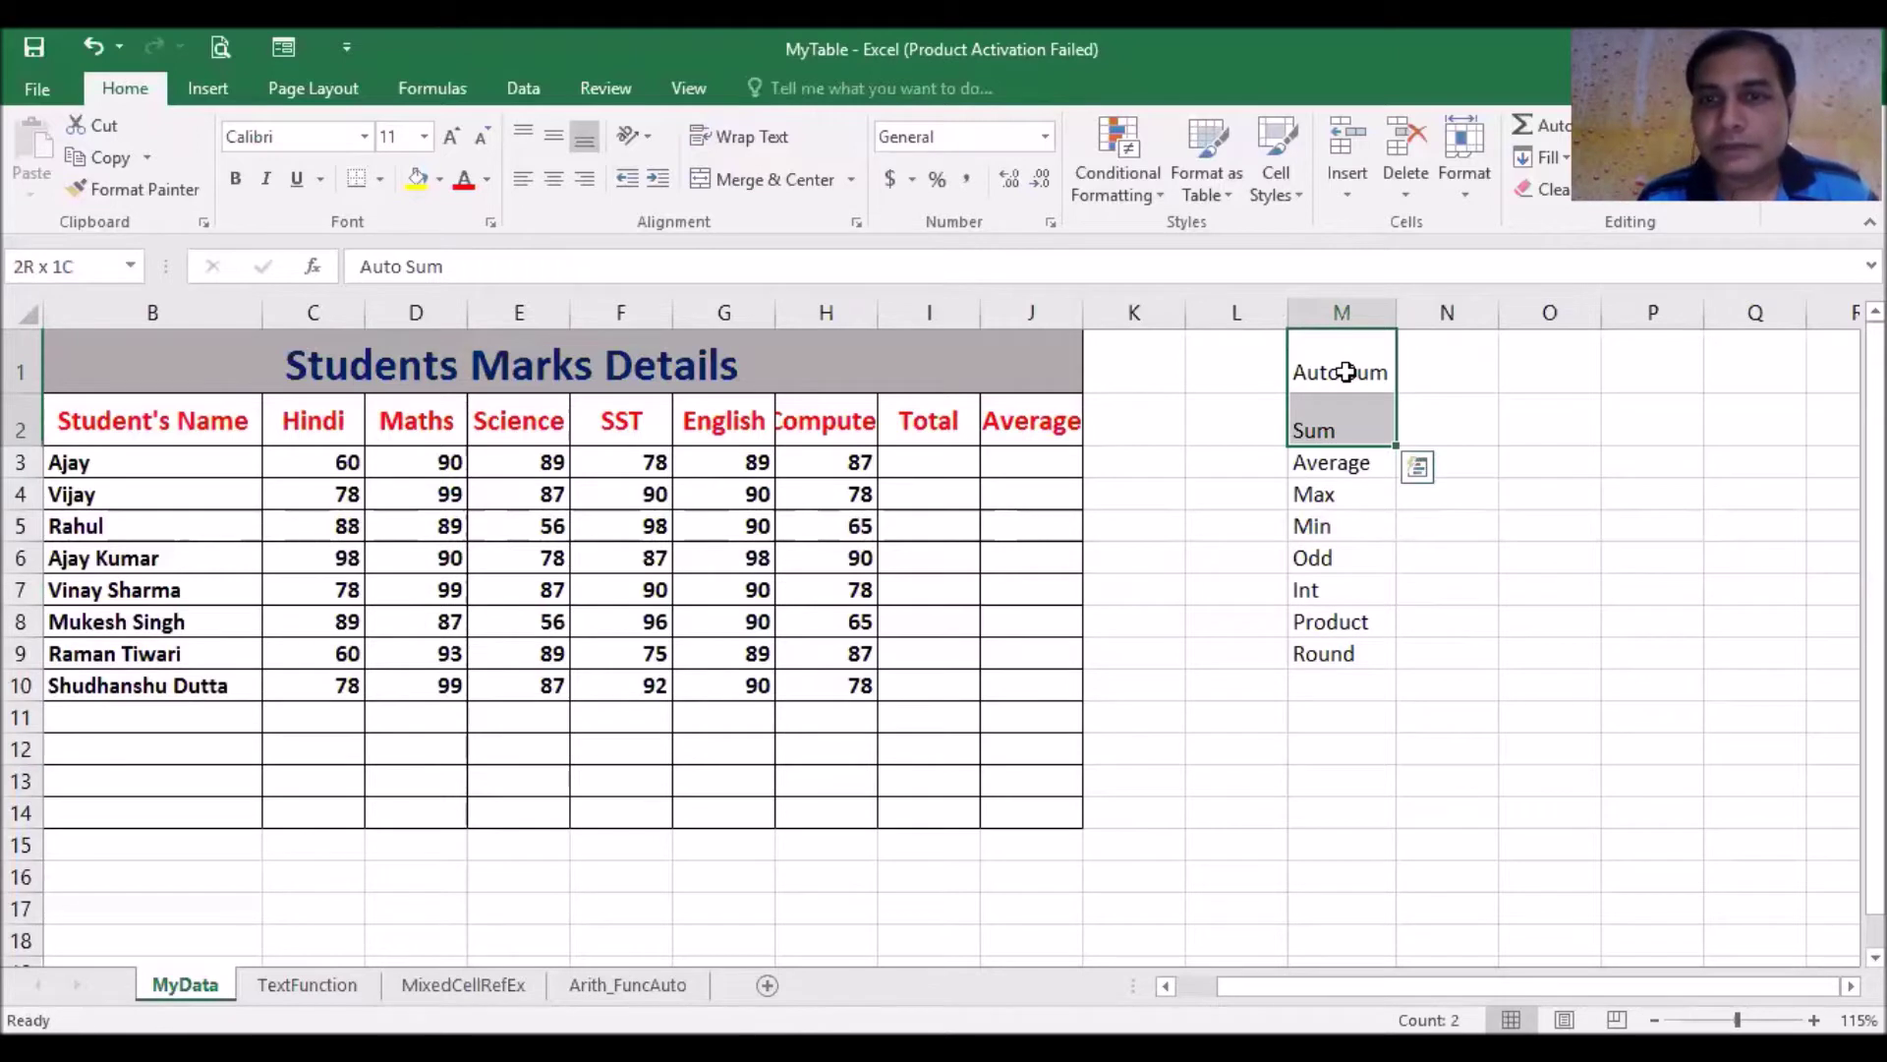
key("shift+Down")
key("shift+Down")
key("shift+Down")
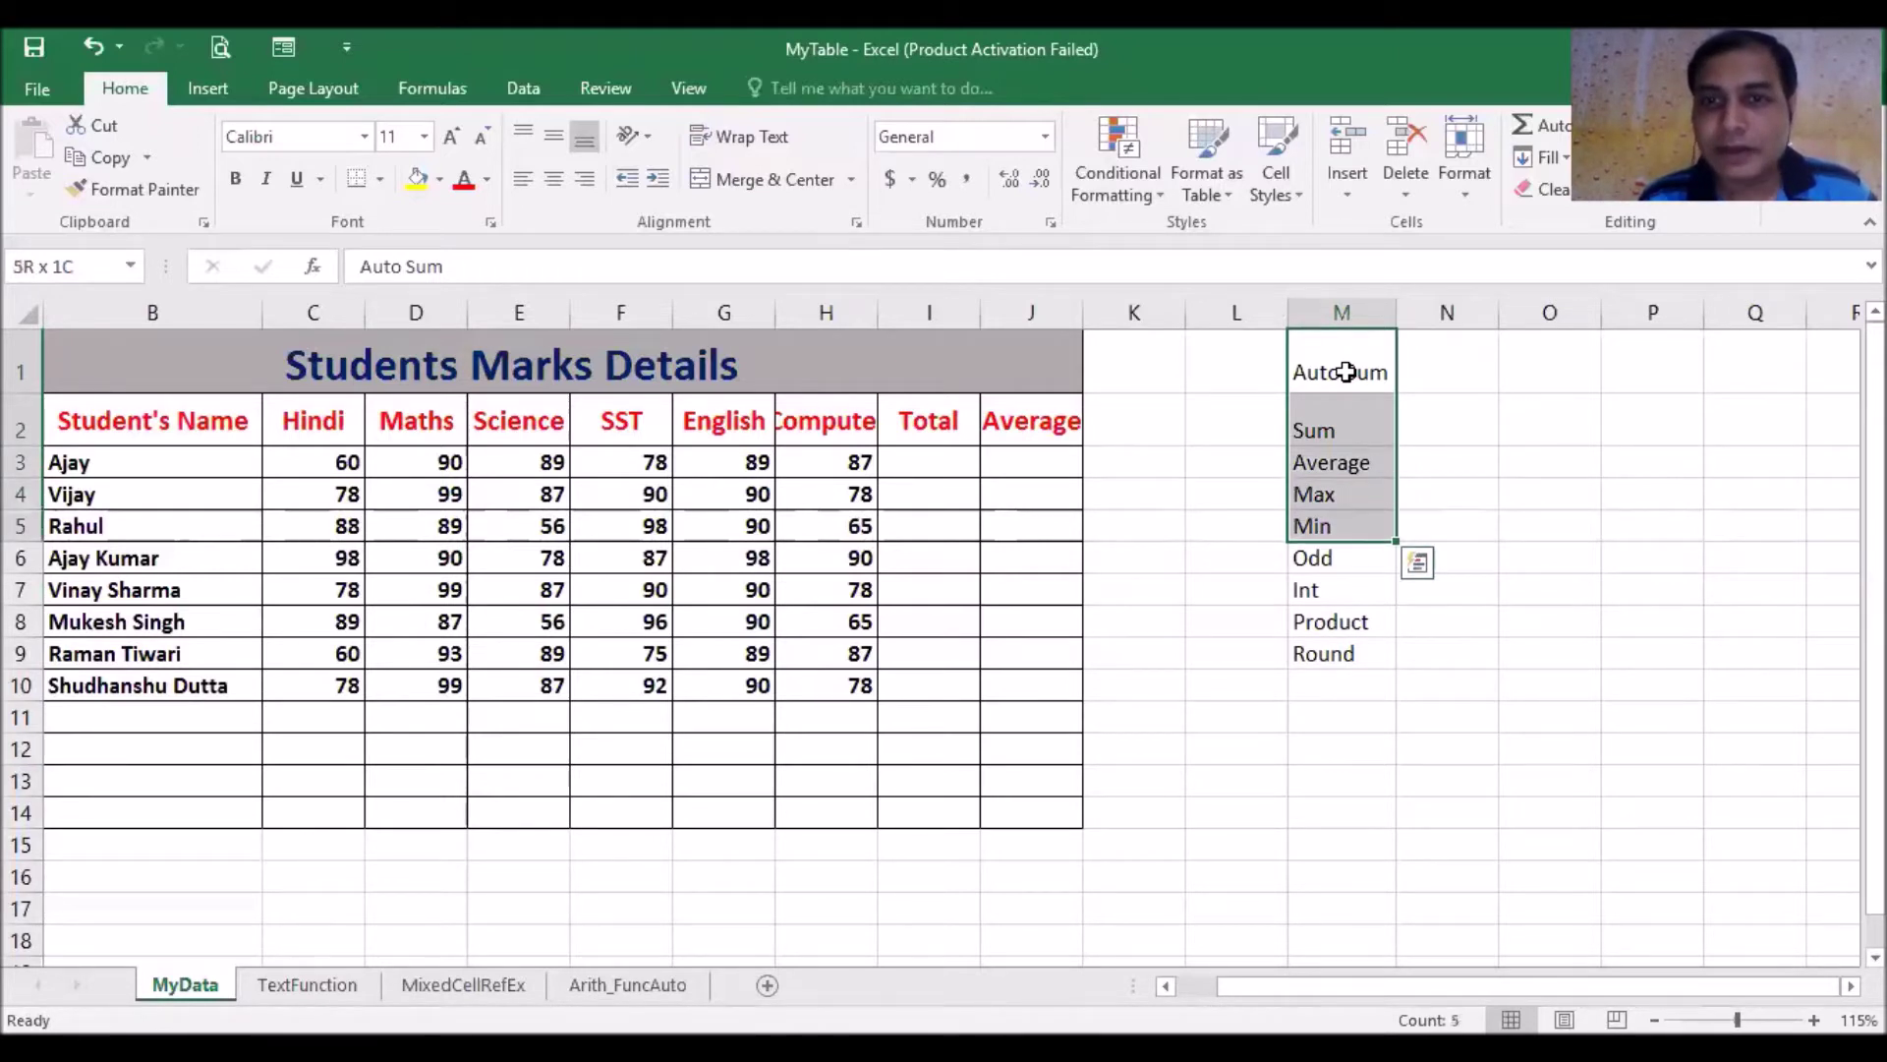
key("shift+Down")
key("shift+Down")
key("shift+Down")
key("shift+Down")
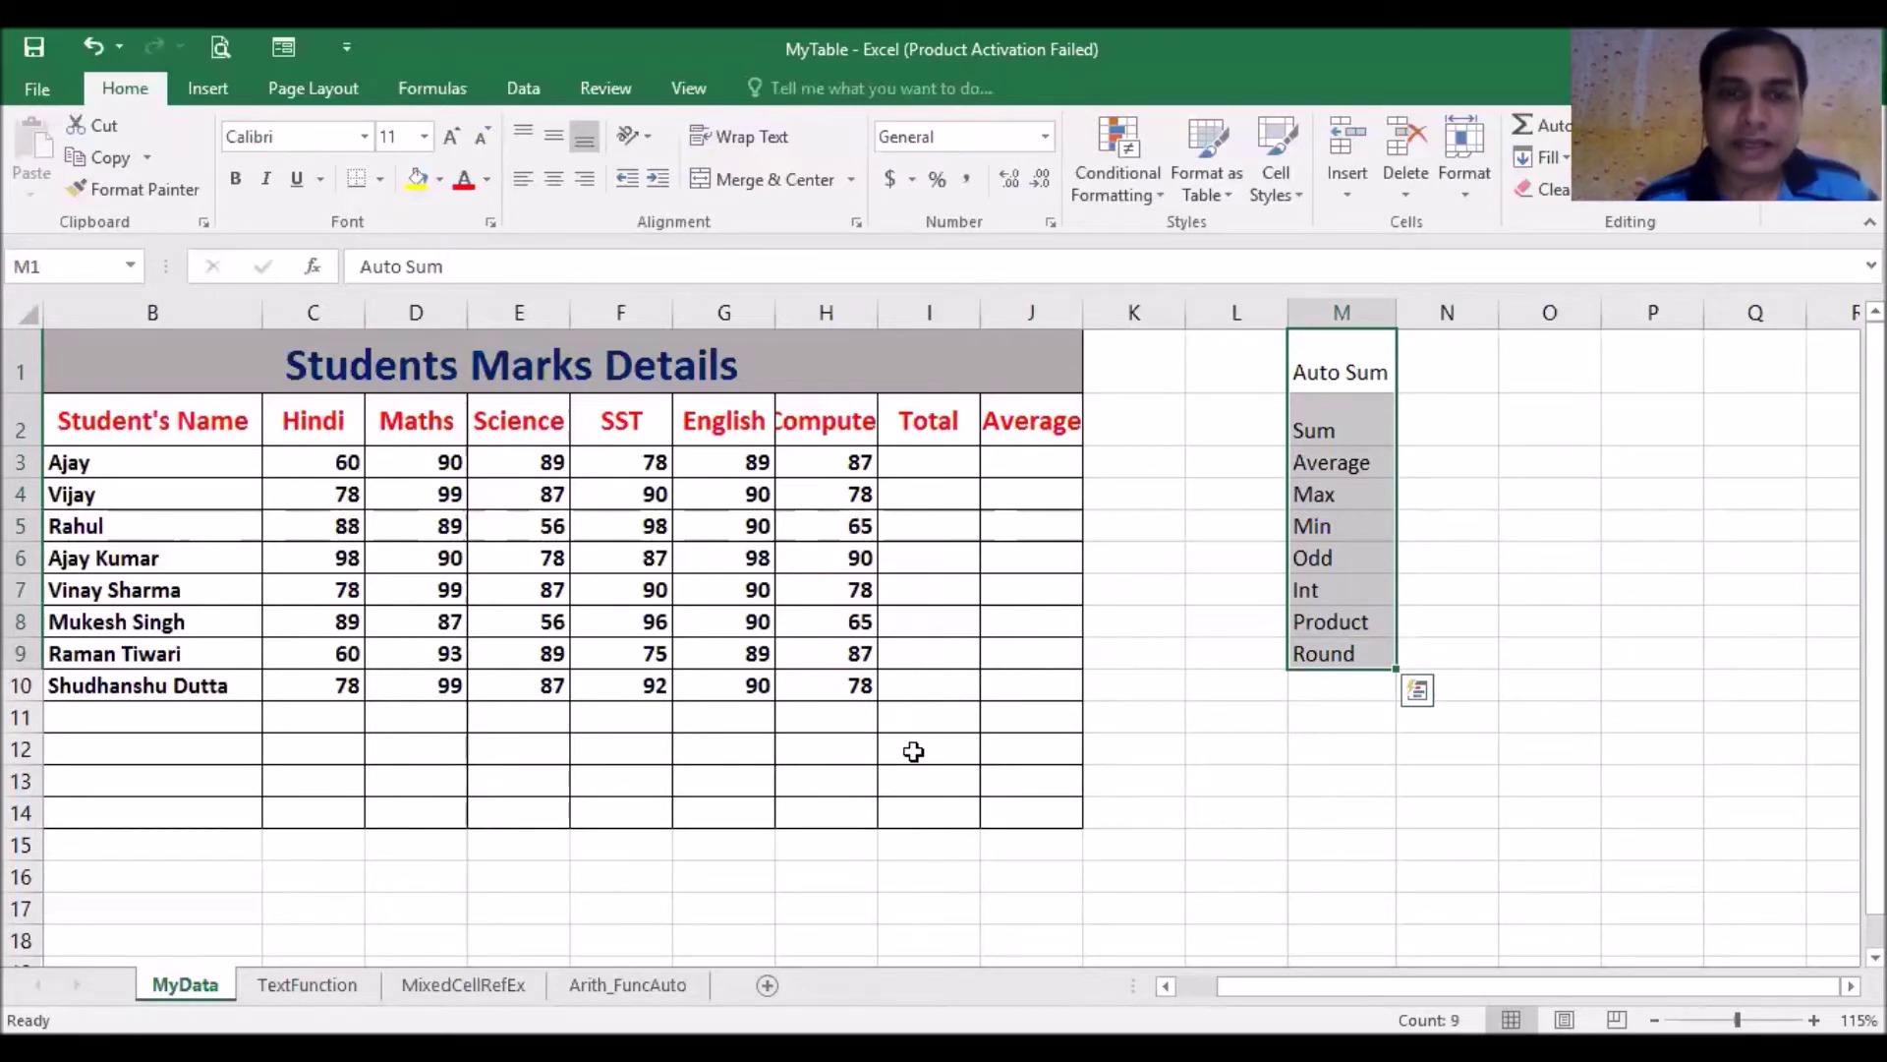
left_click(845, 716)
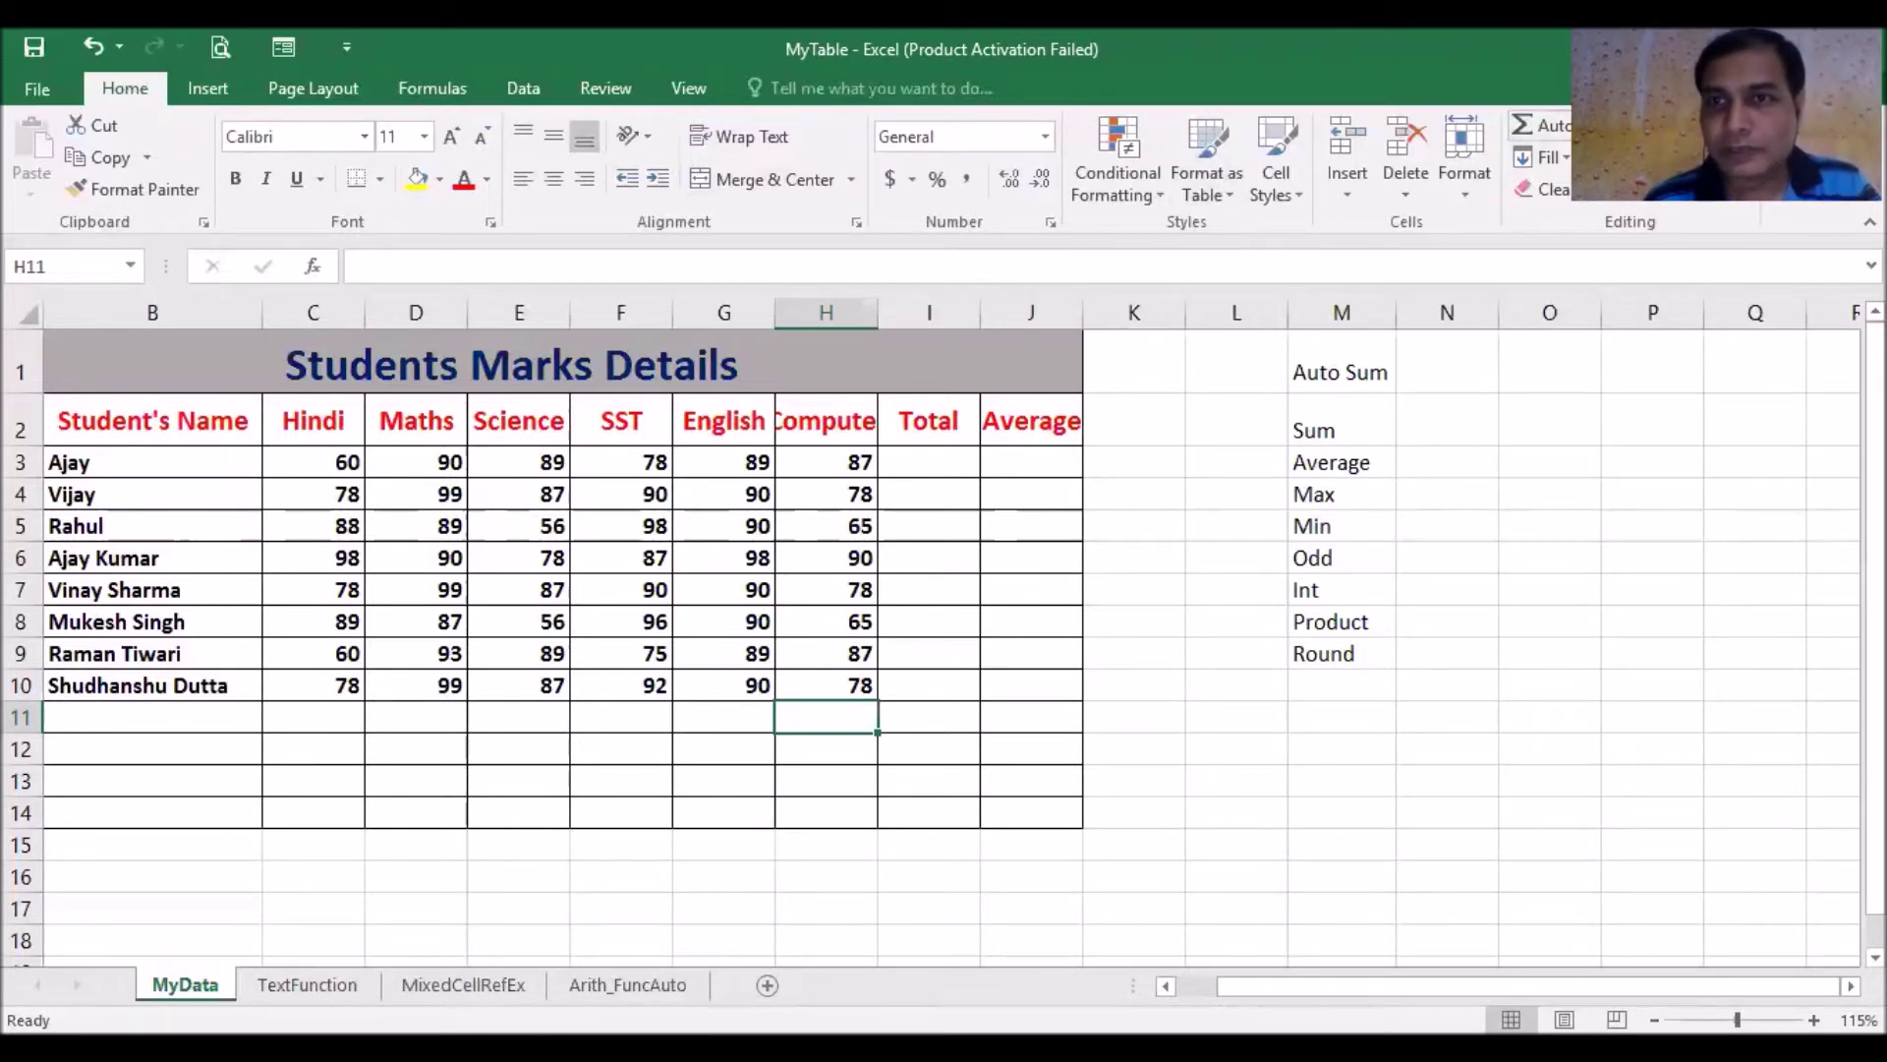
- Look through the AutoSum functions and the Formulas library, then pick the first Total cell I3
left_click(1602, 125)
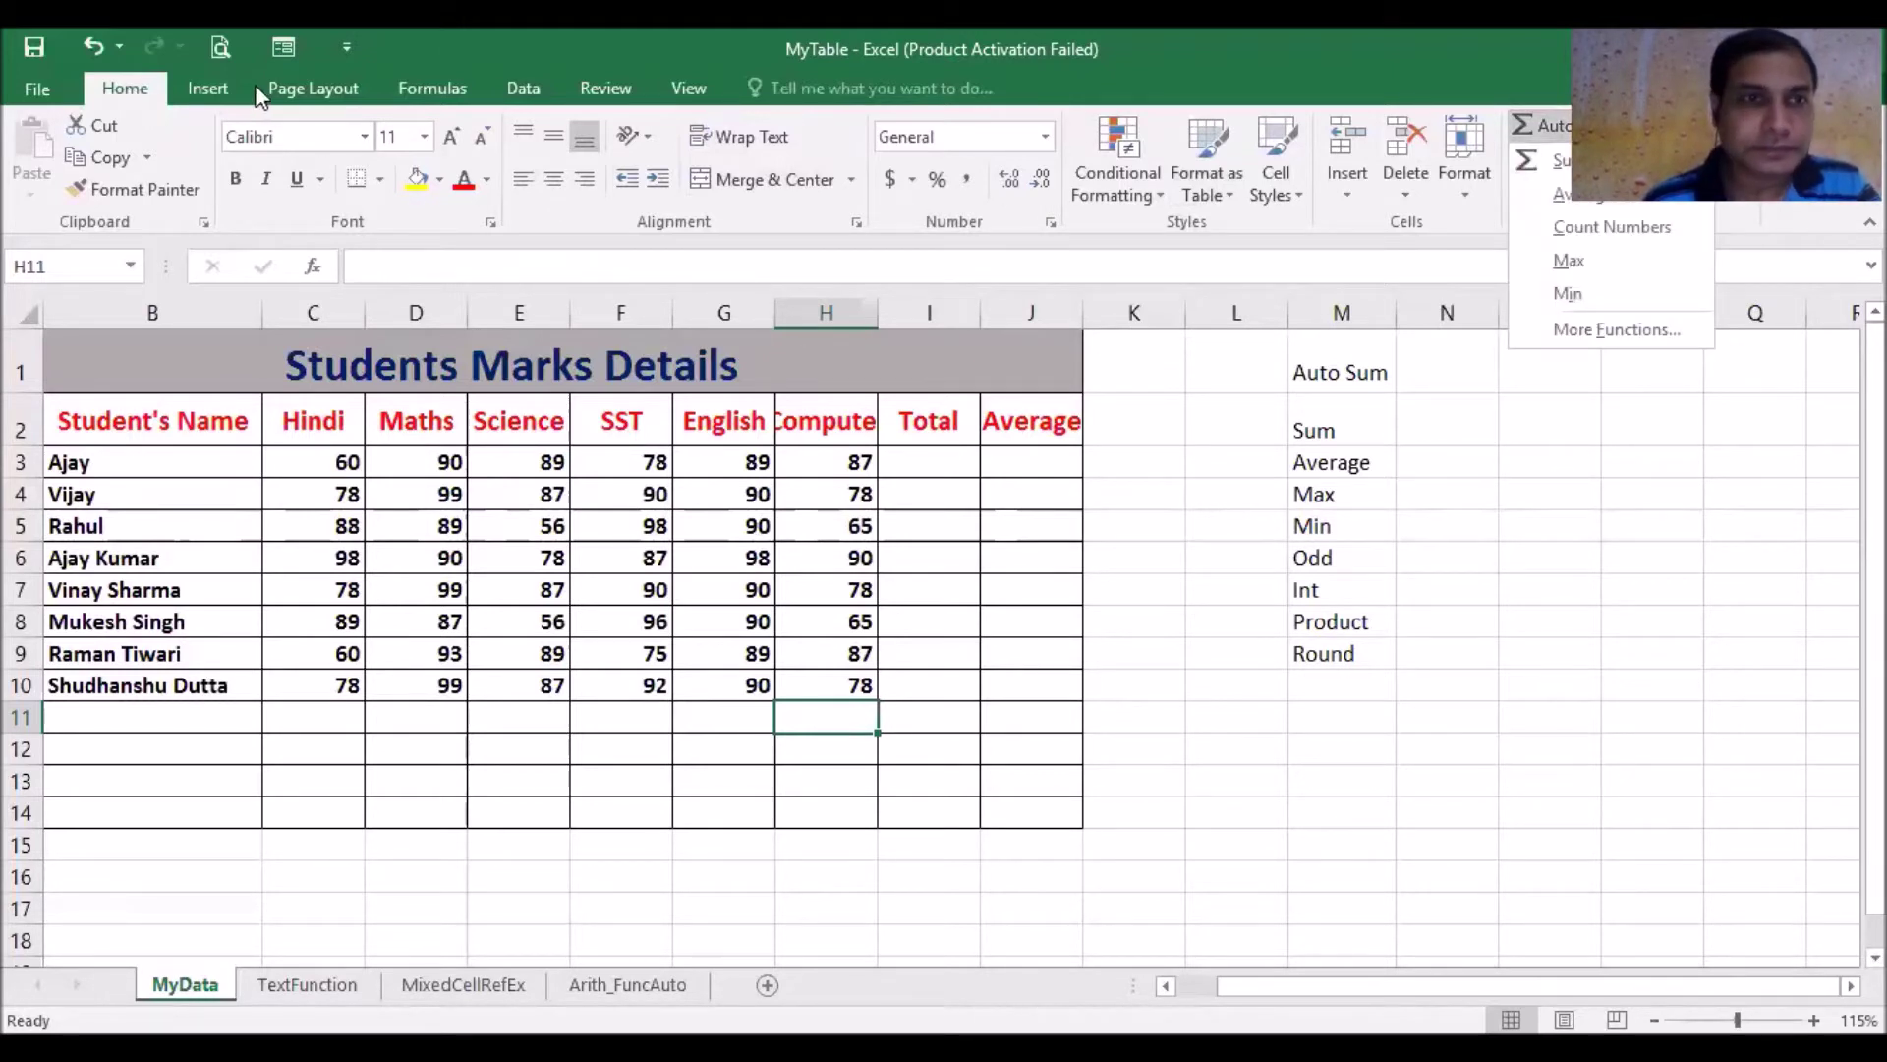
left_click(446, 85)
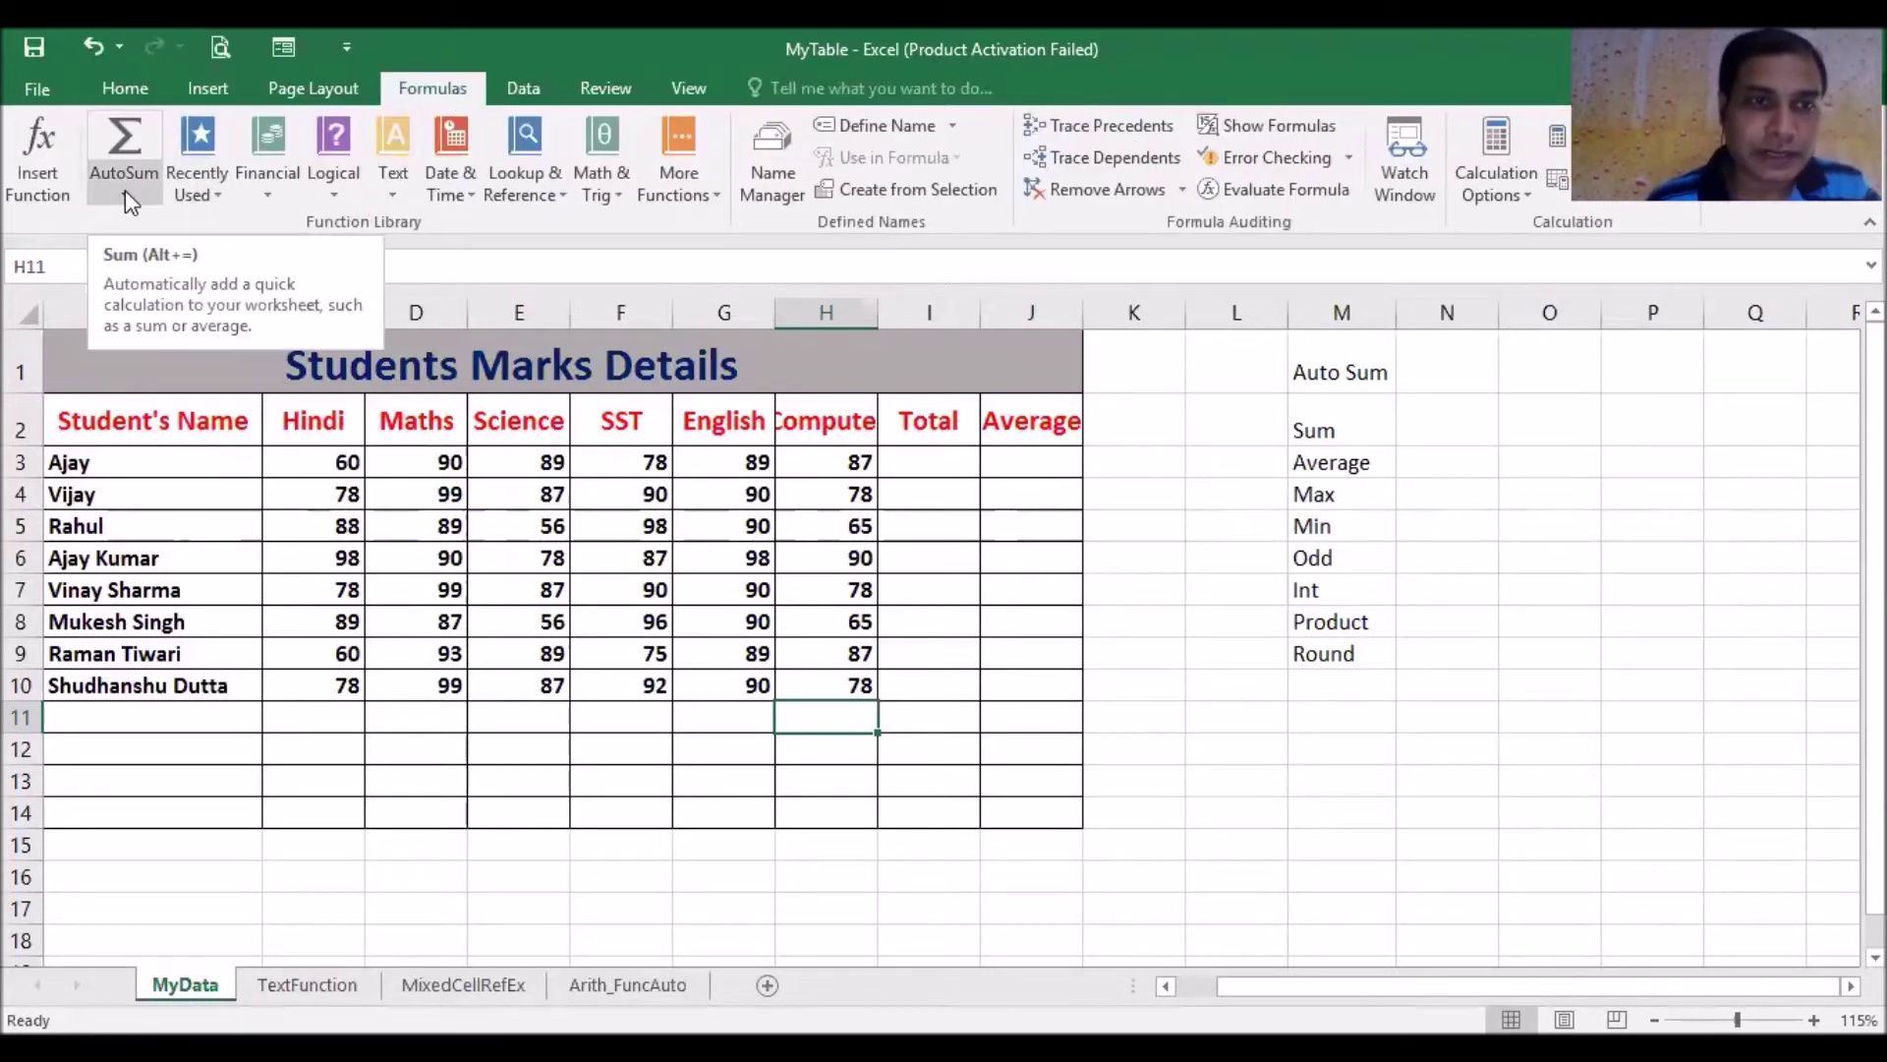
left_click(118, 92)
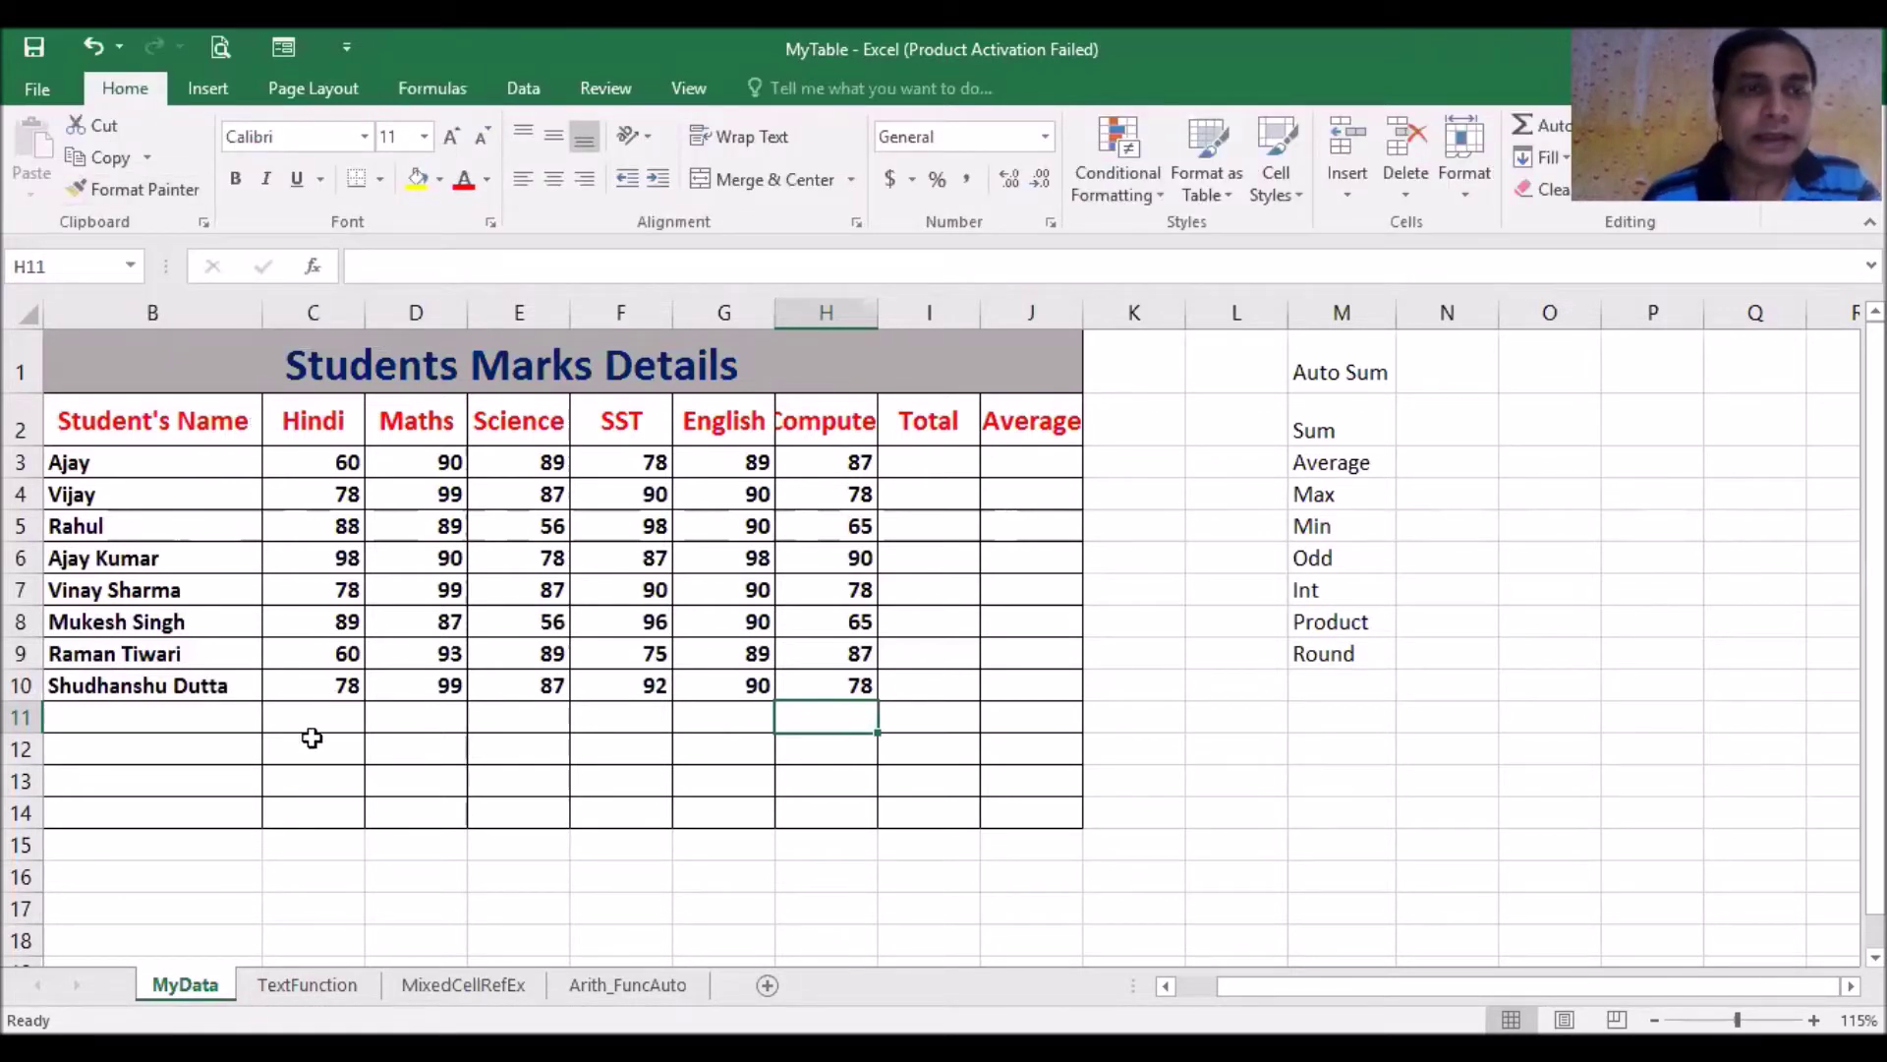
left_click(342, 711)
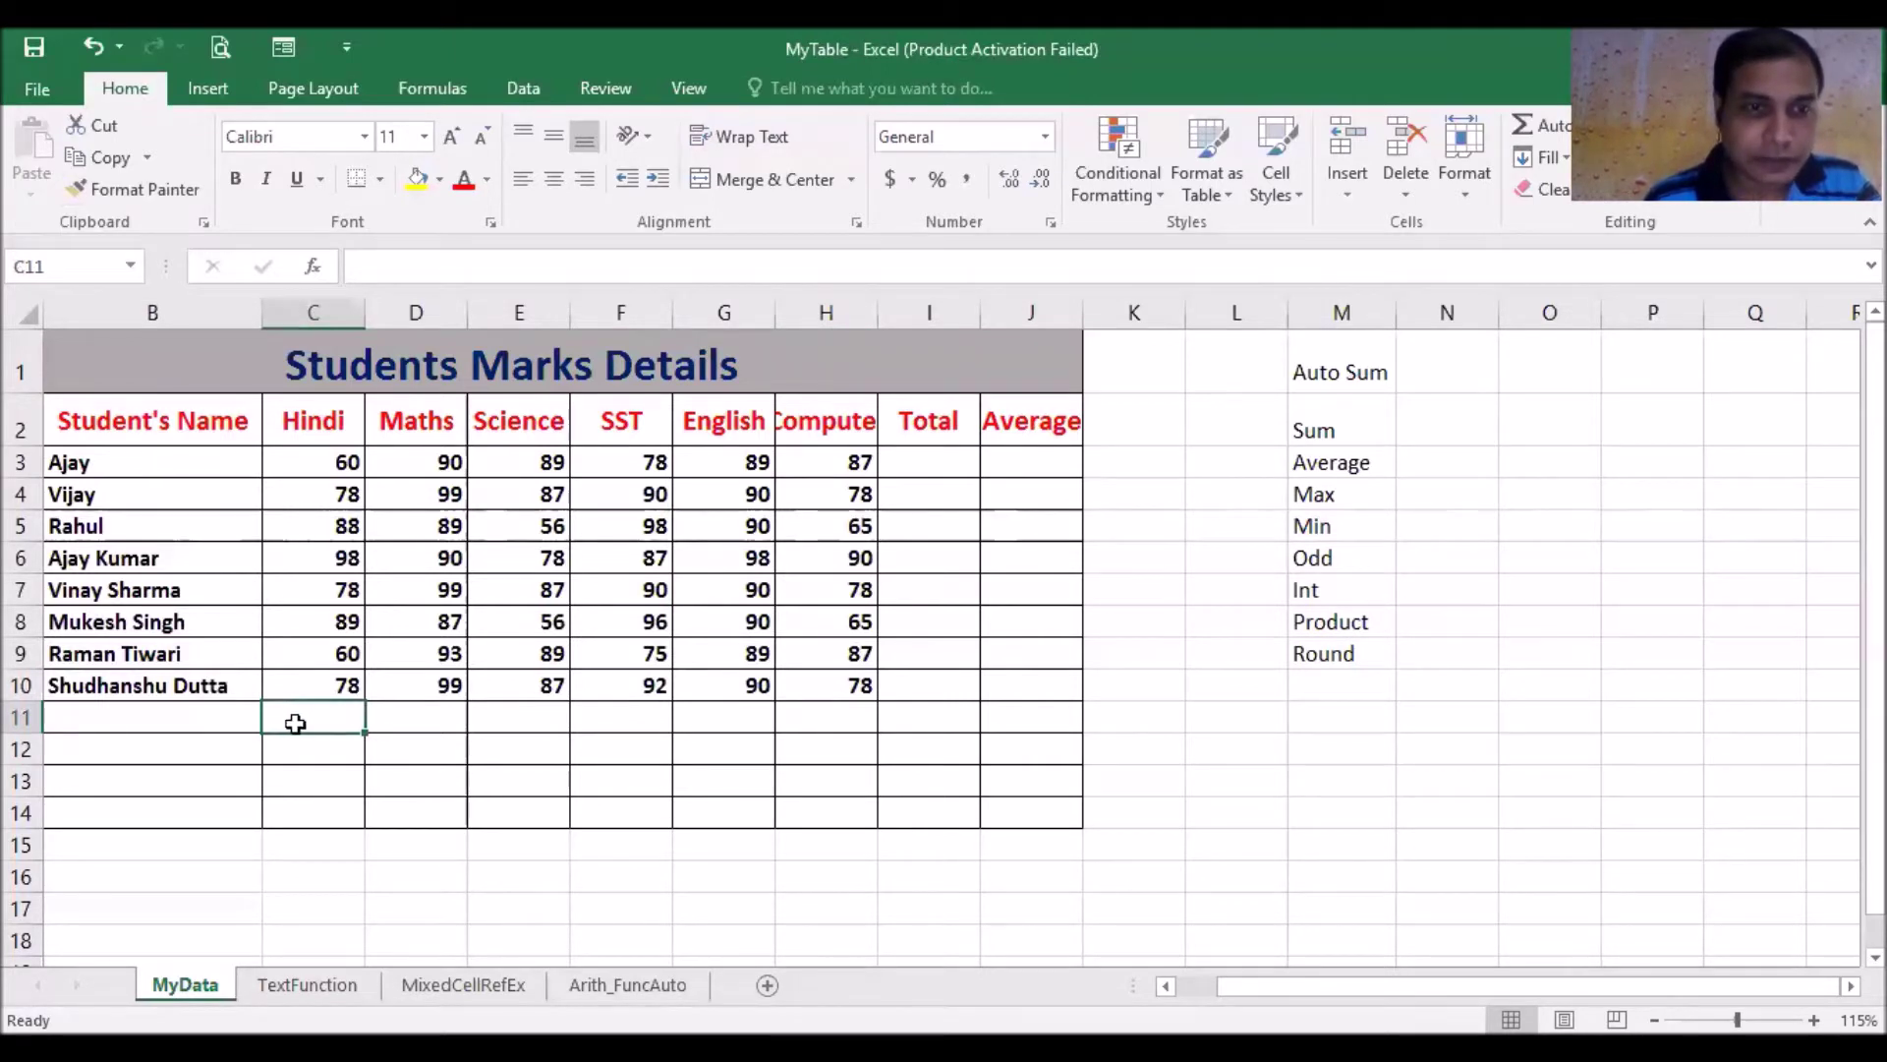
left_click(930, 463)
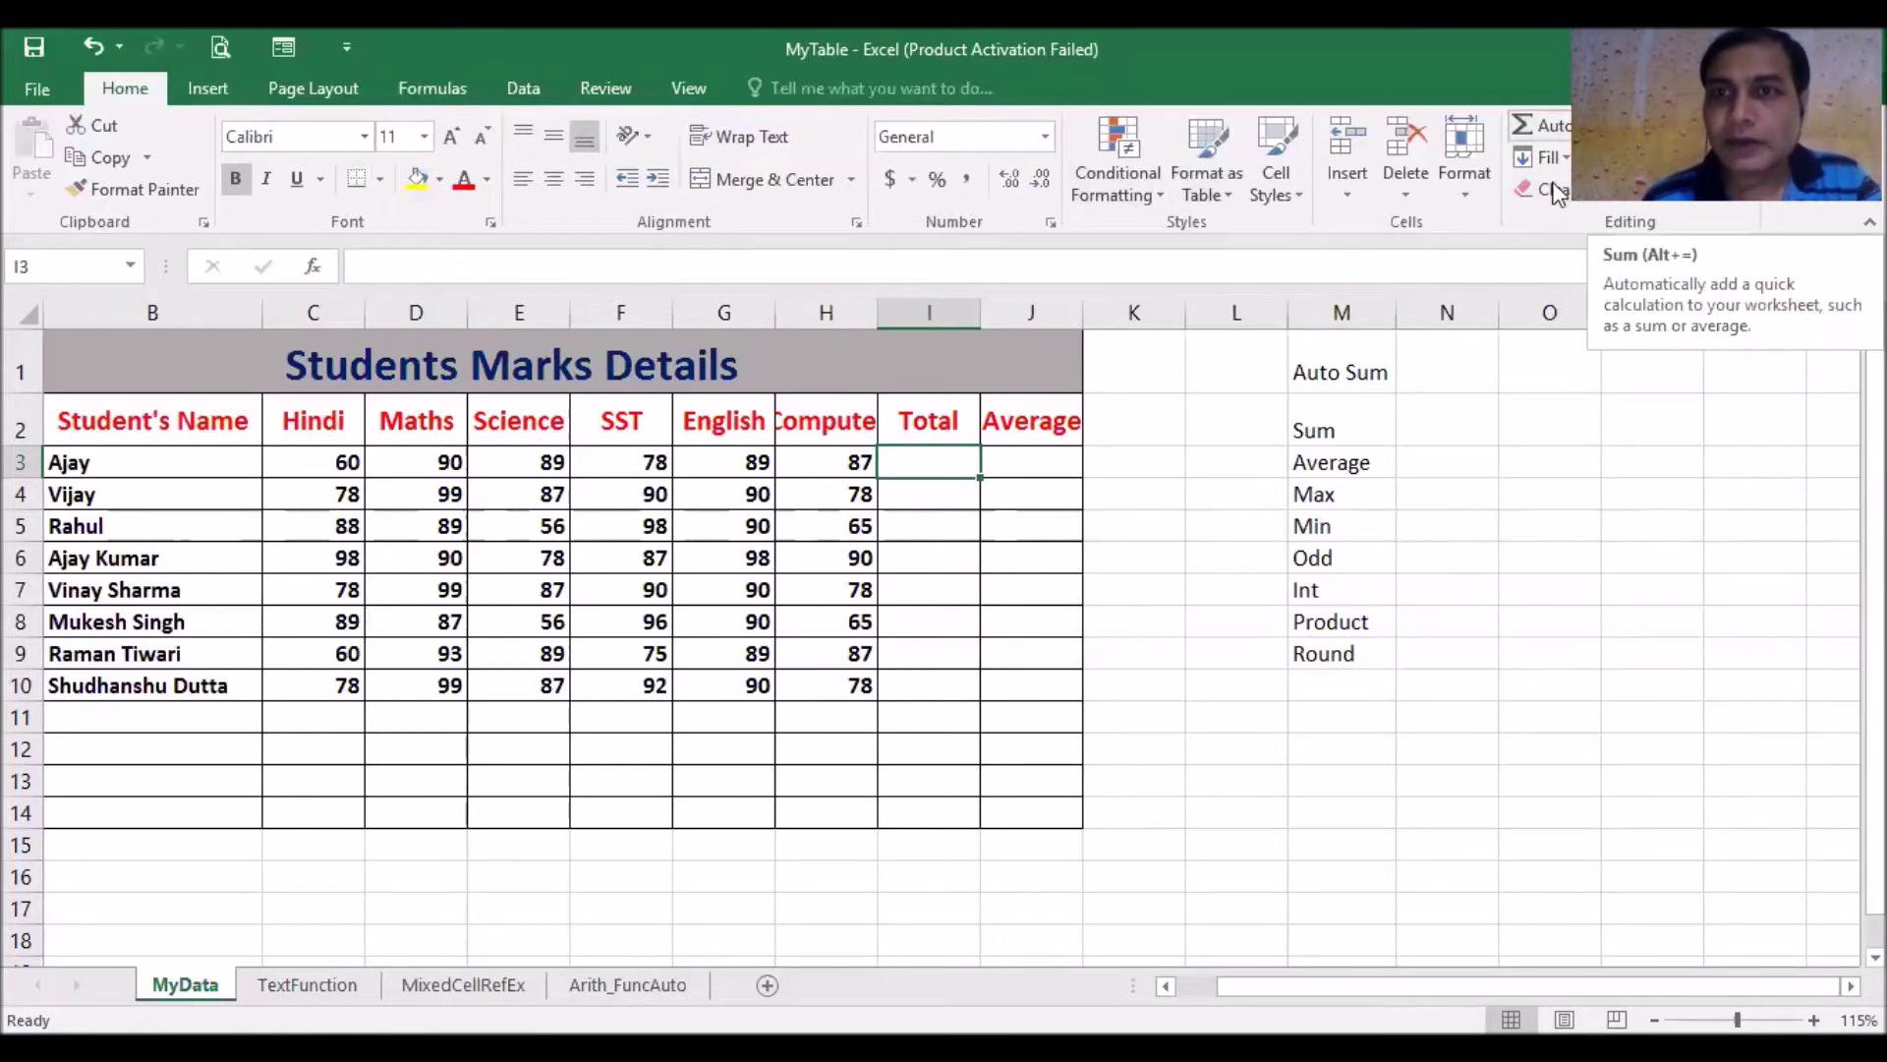
- AutoSum the first student's marks in I3 and fill the total down to I10
left_click(1613, 125)
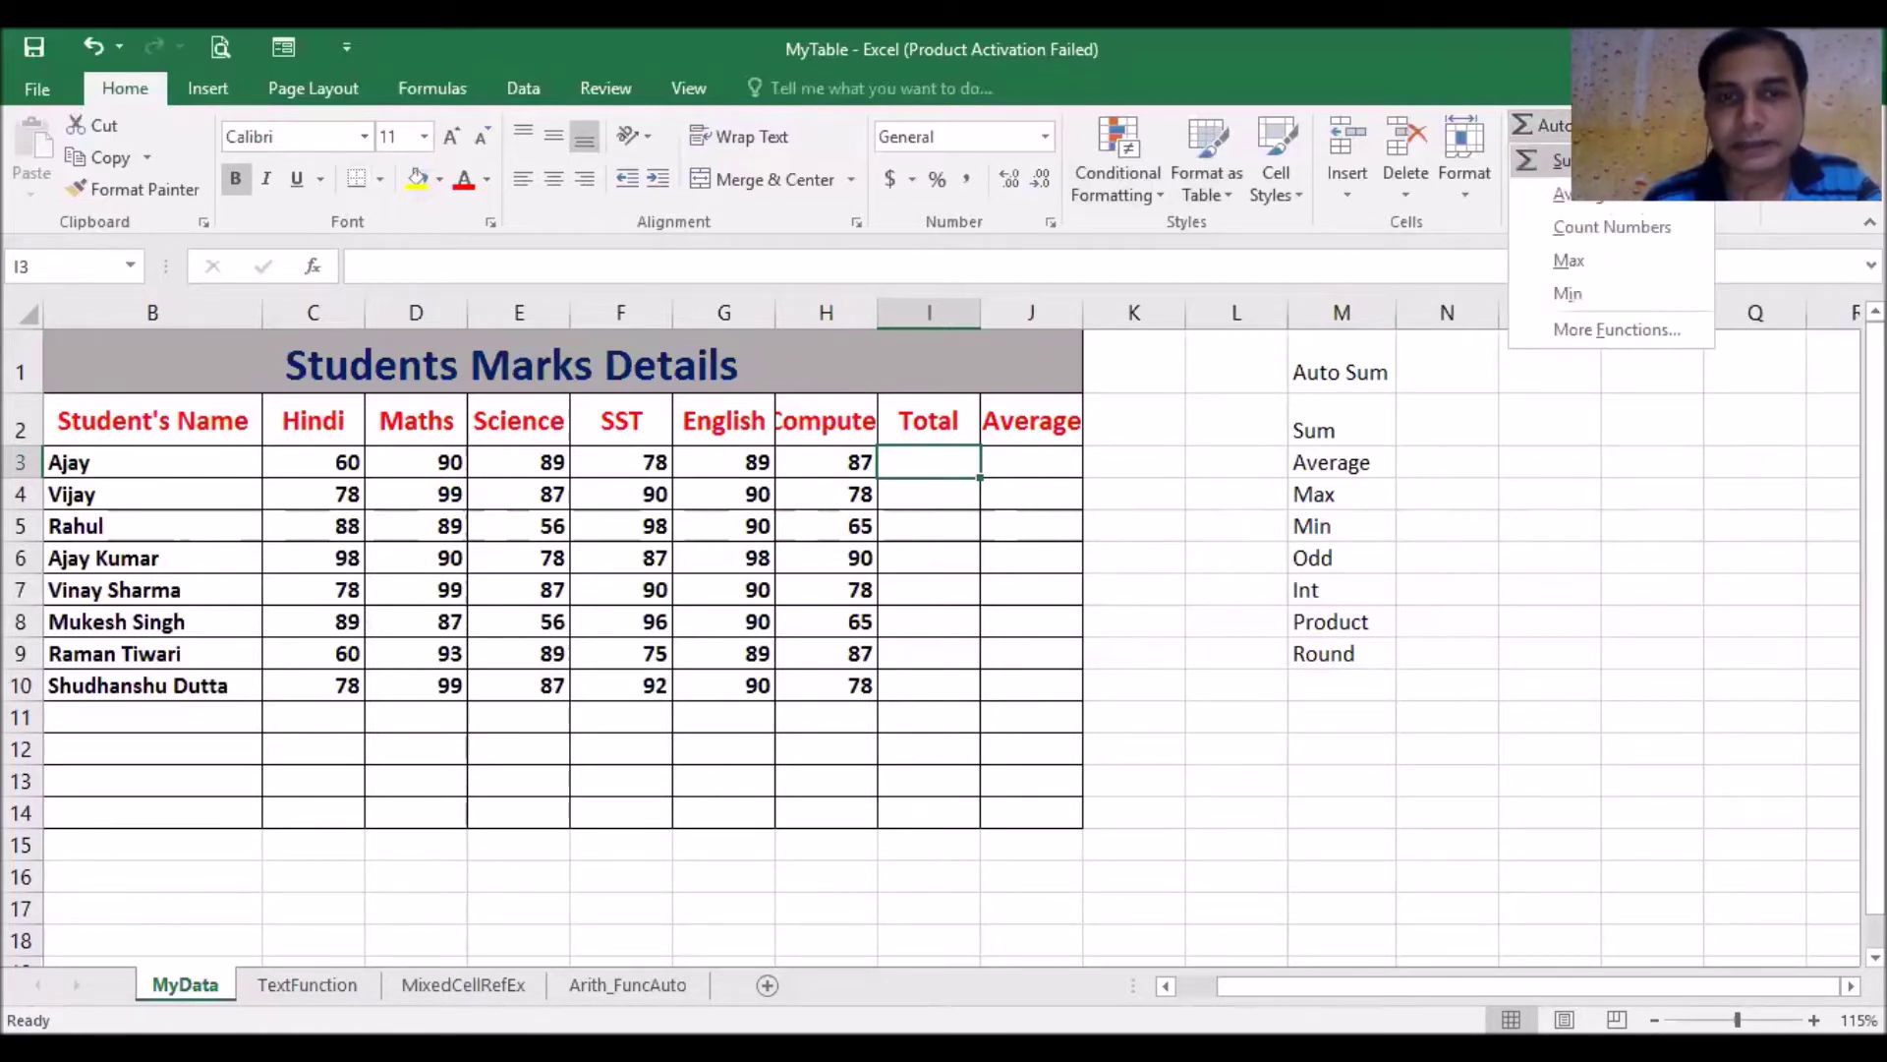
left_click(1558, 160)
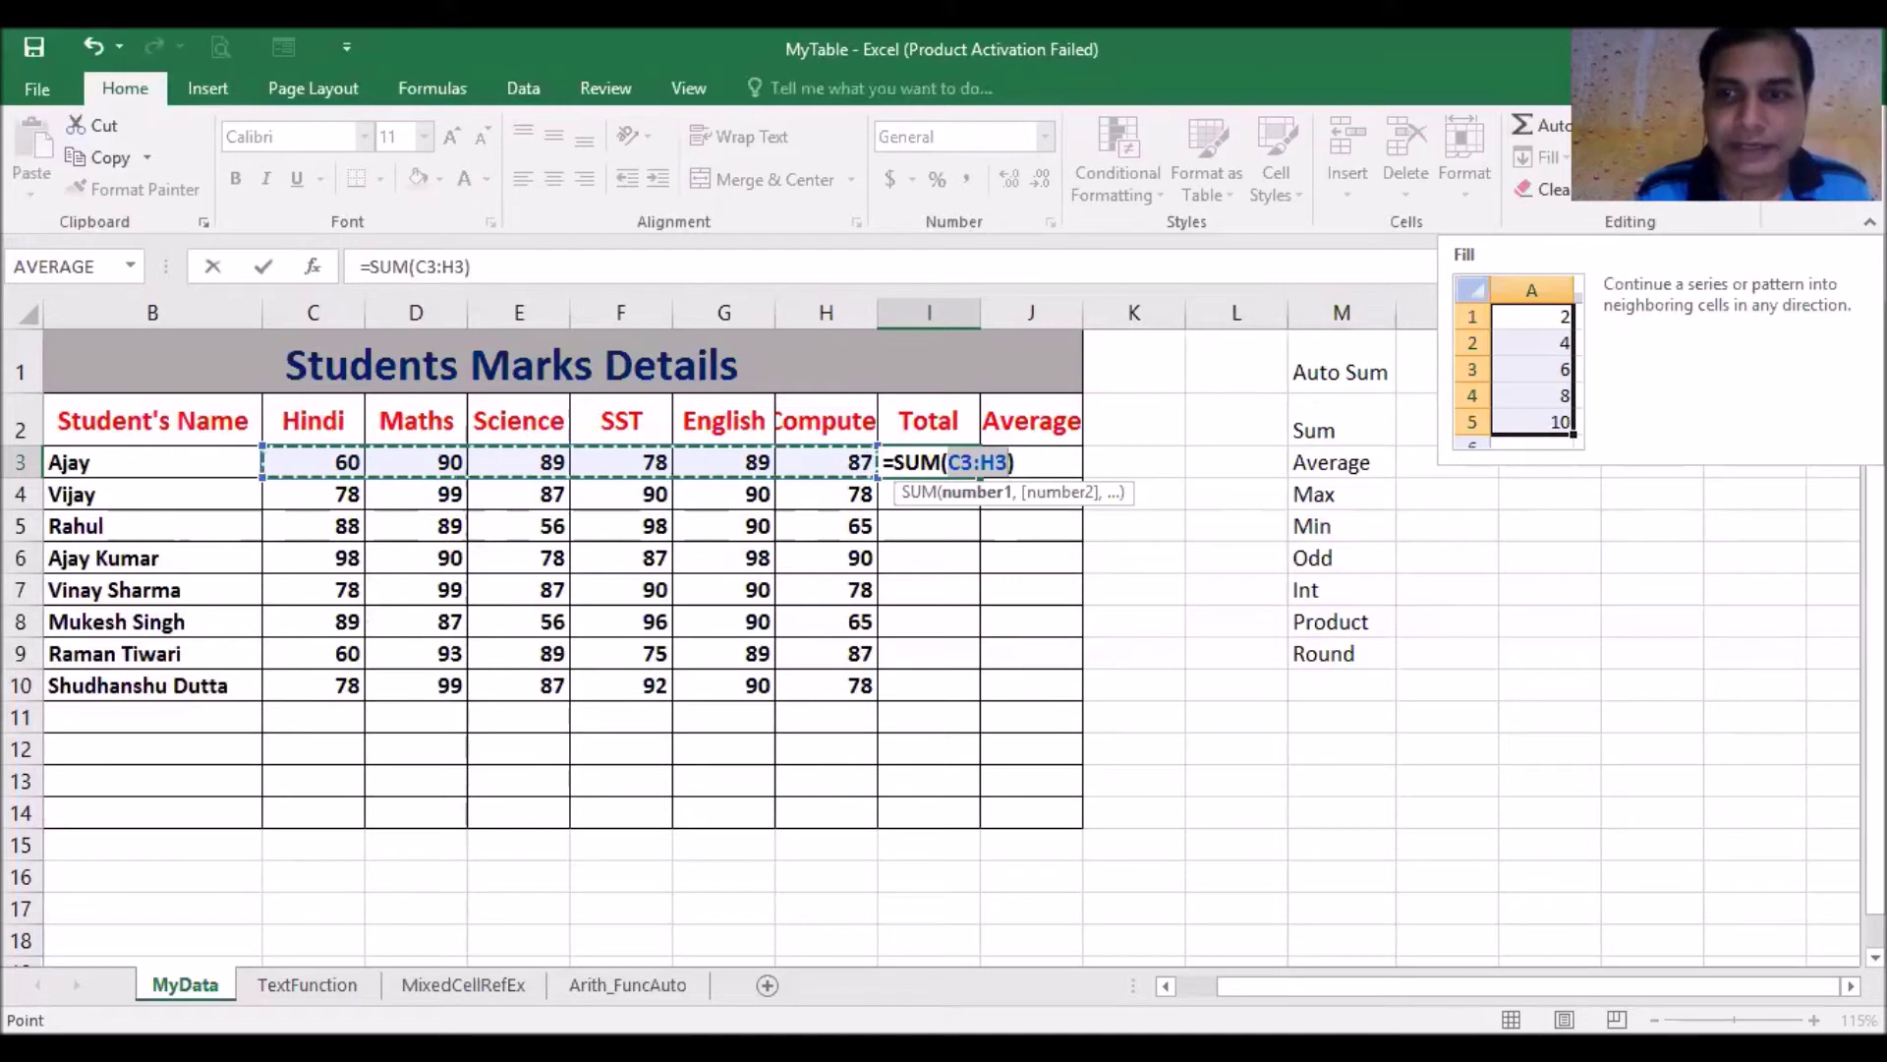
key("Return")
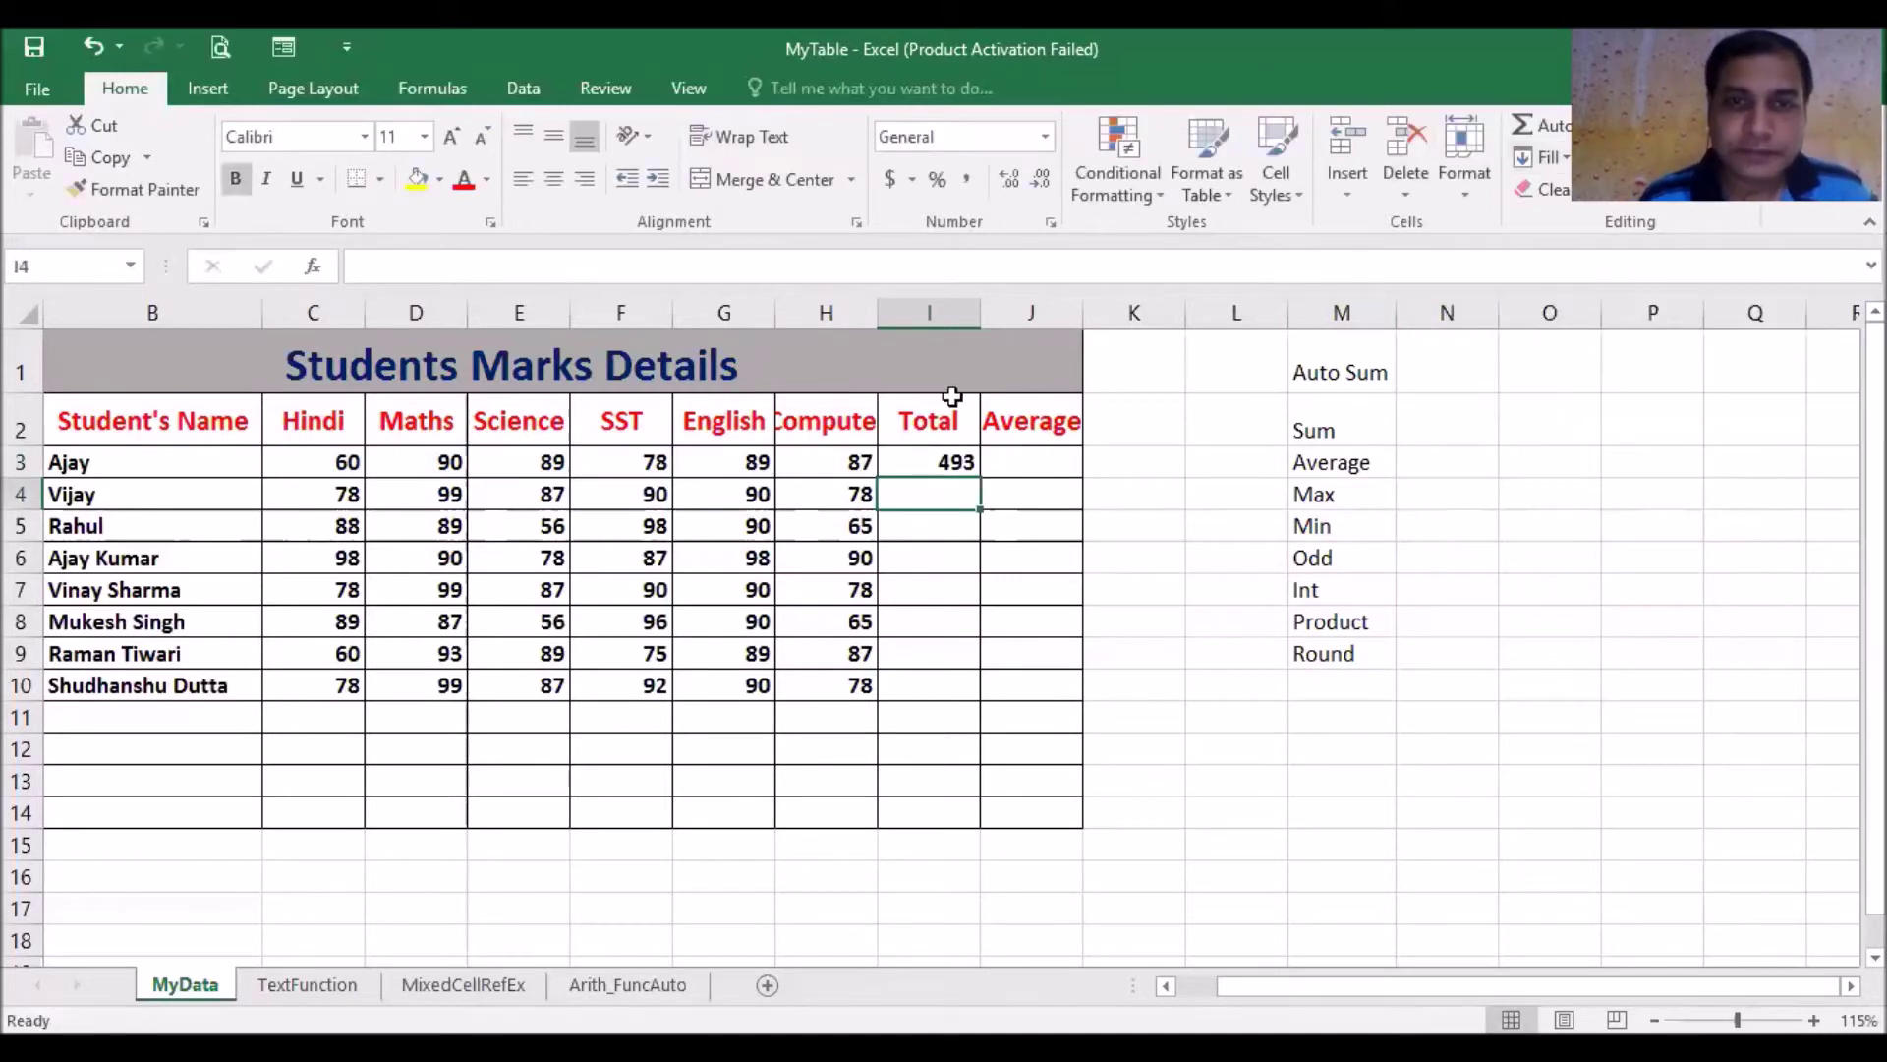
left_click(934, 461)
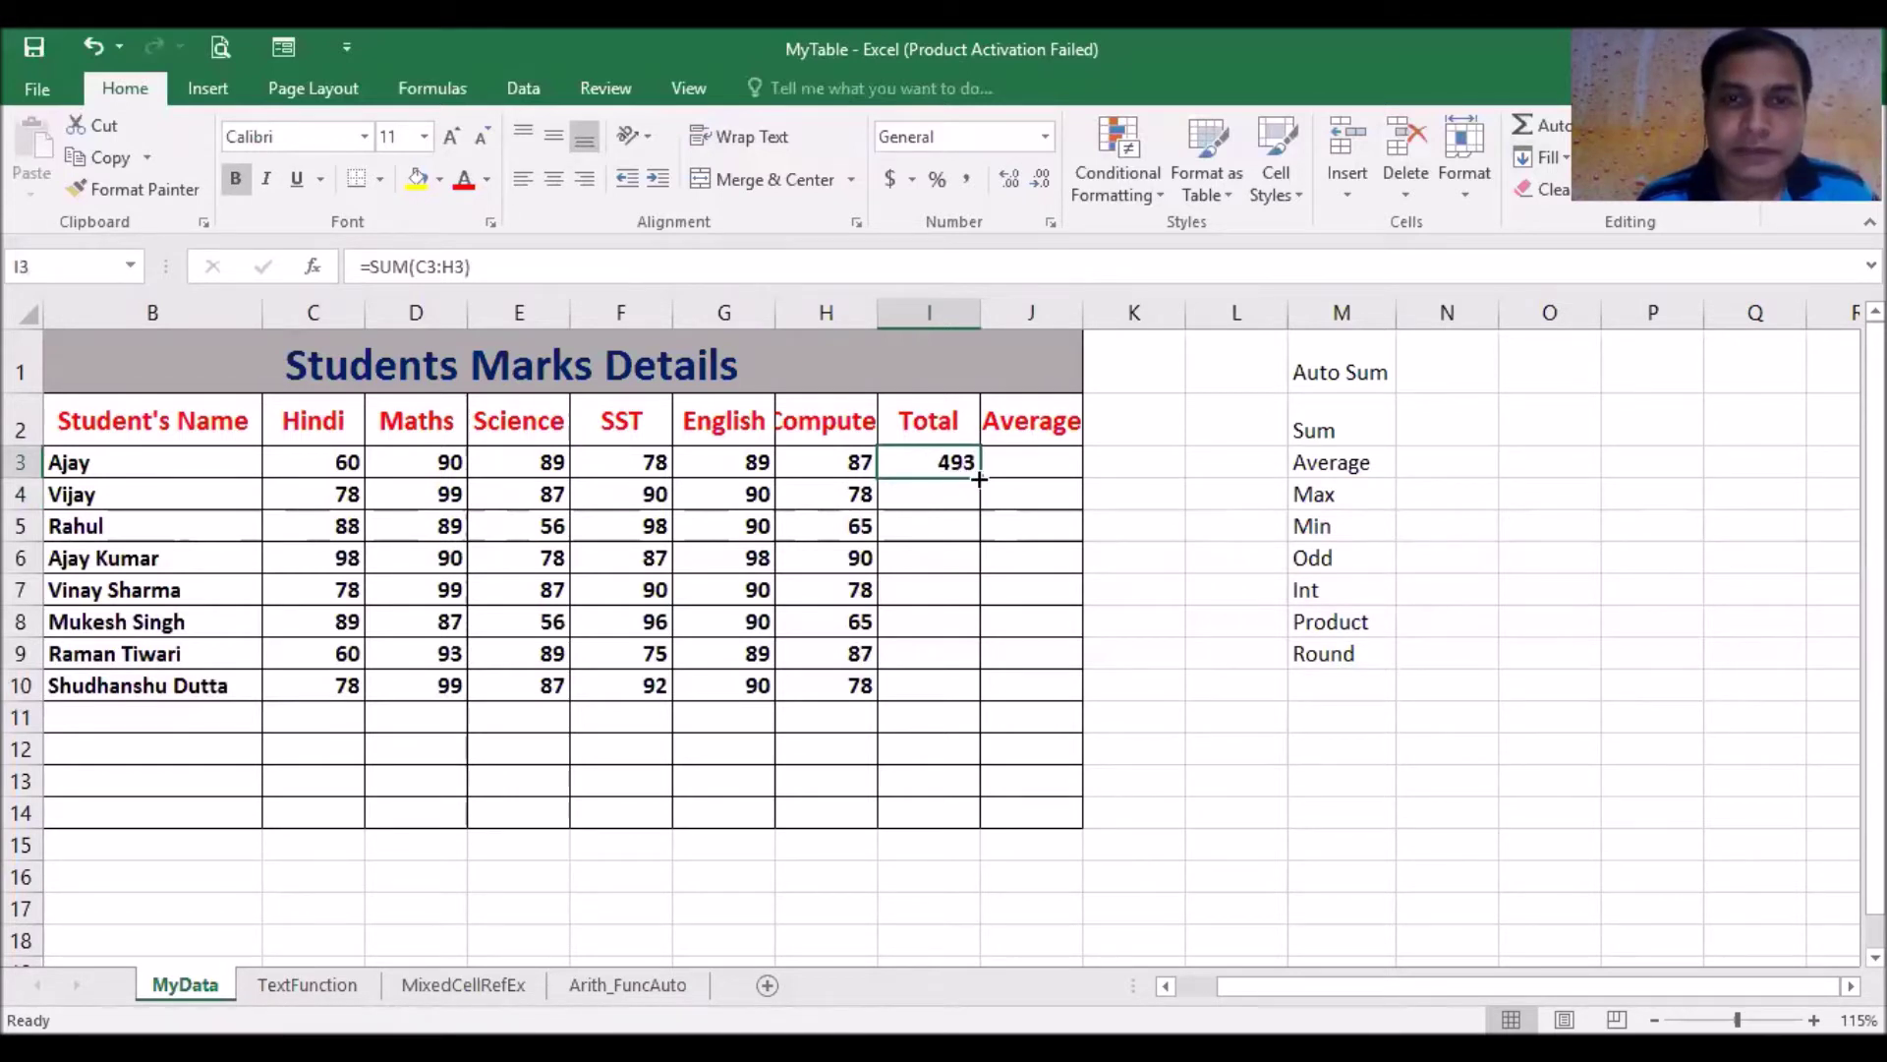
left_click_drag(980, 478, 977, 699)
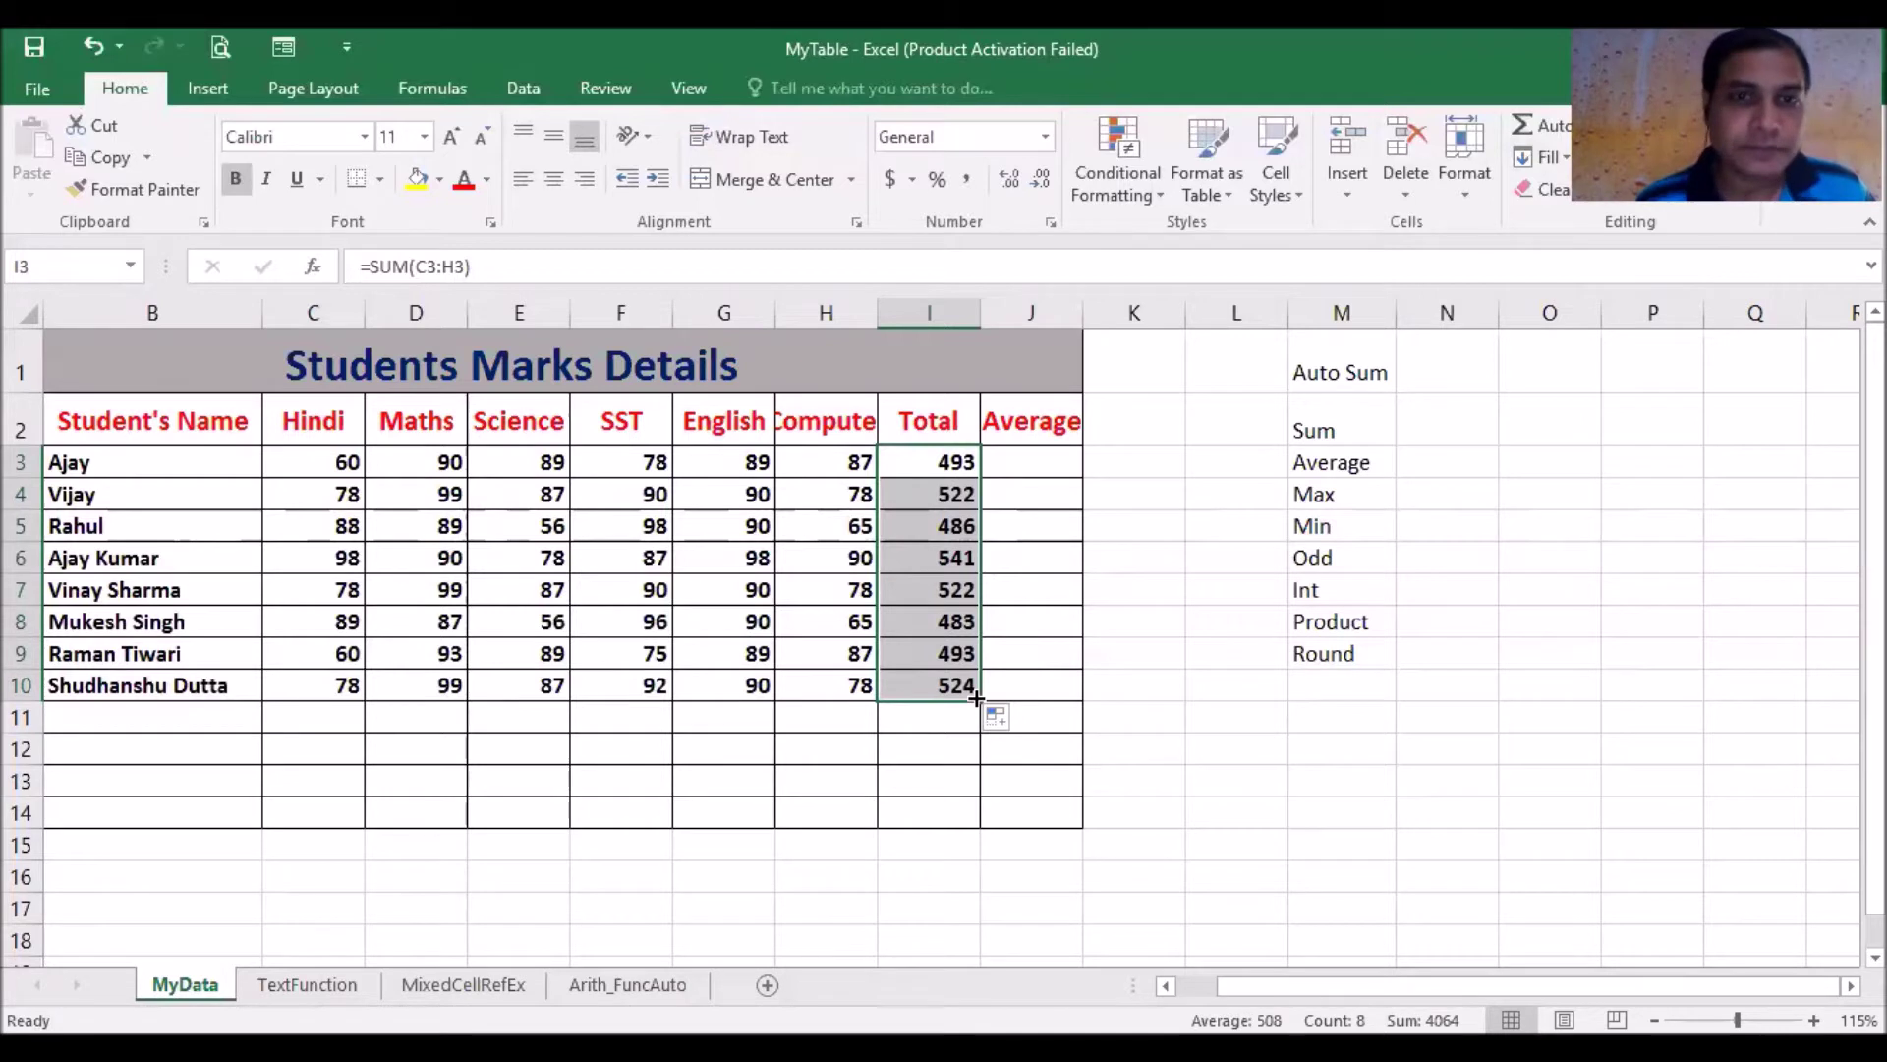
left_click(1030, 466)
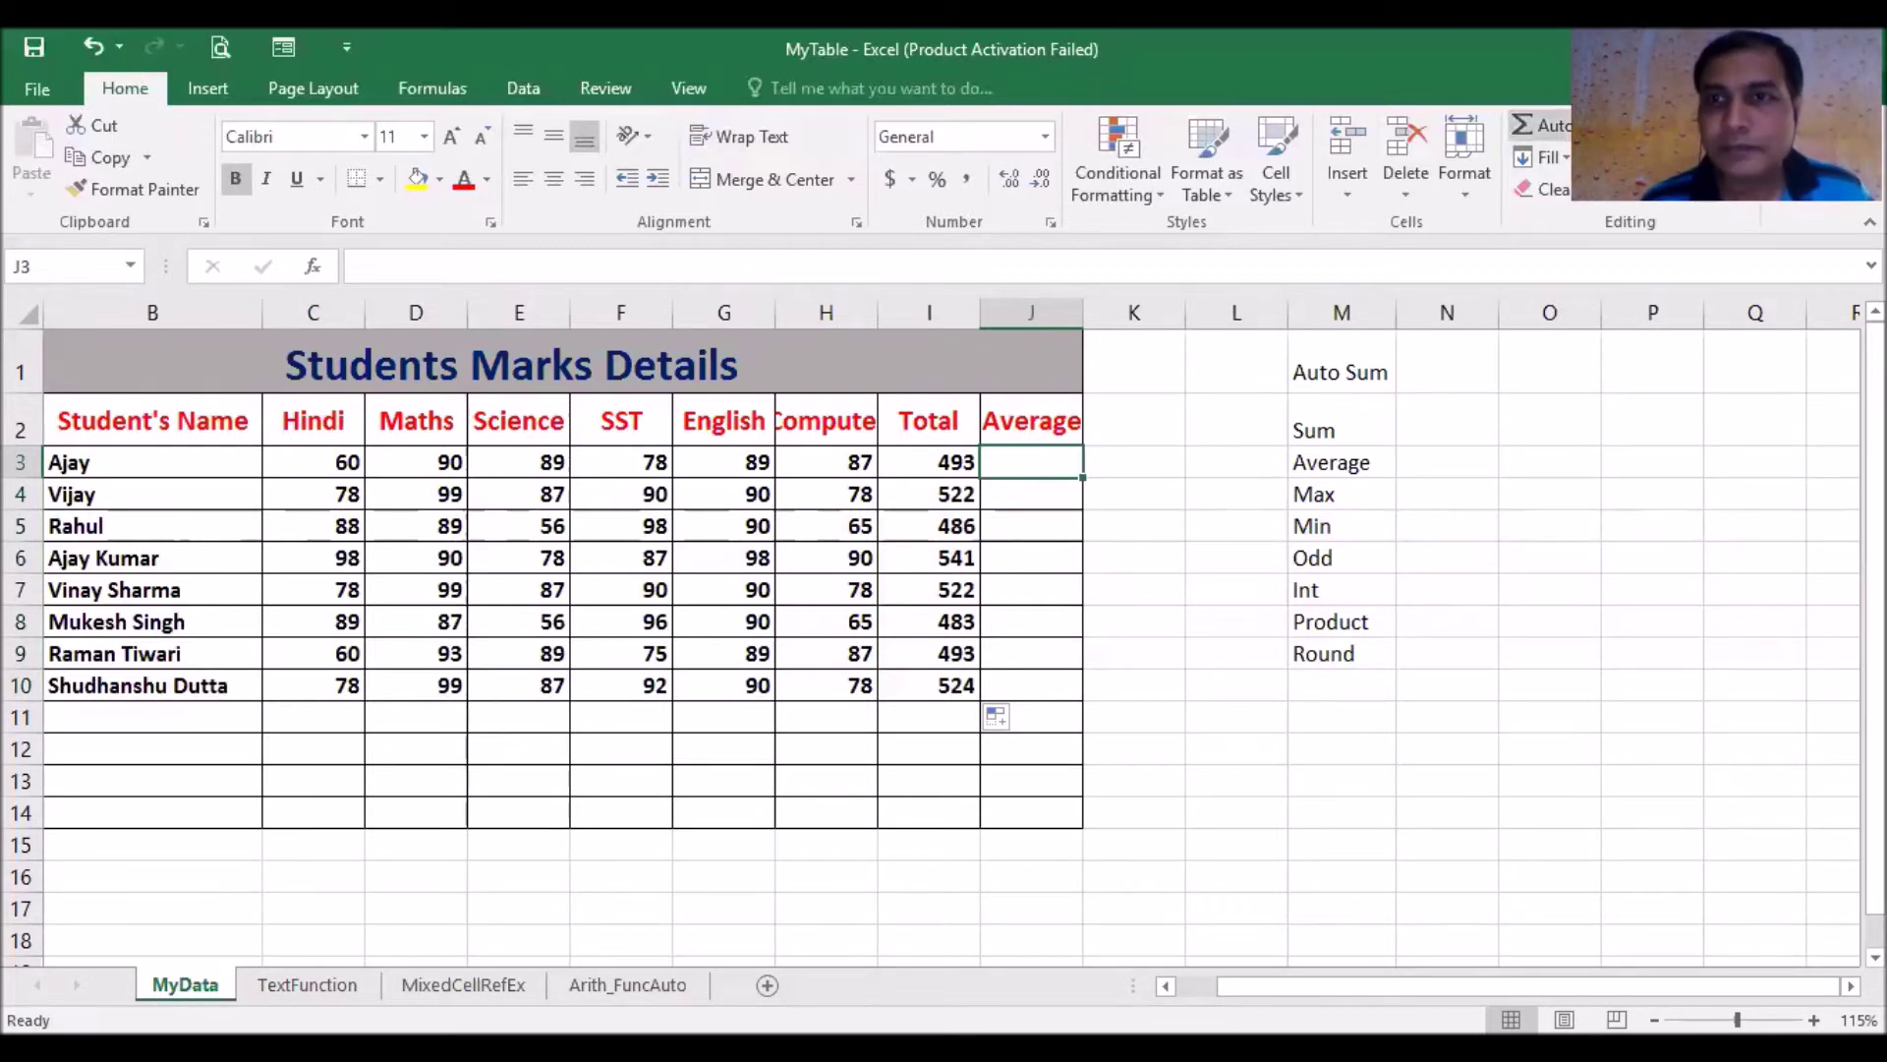
left_click(1609, 125)
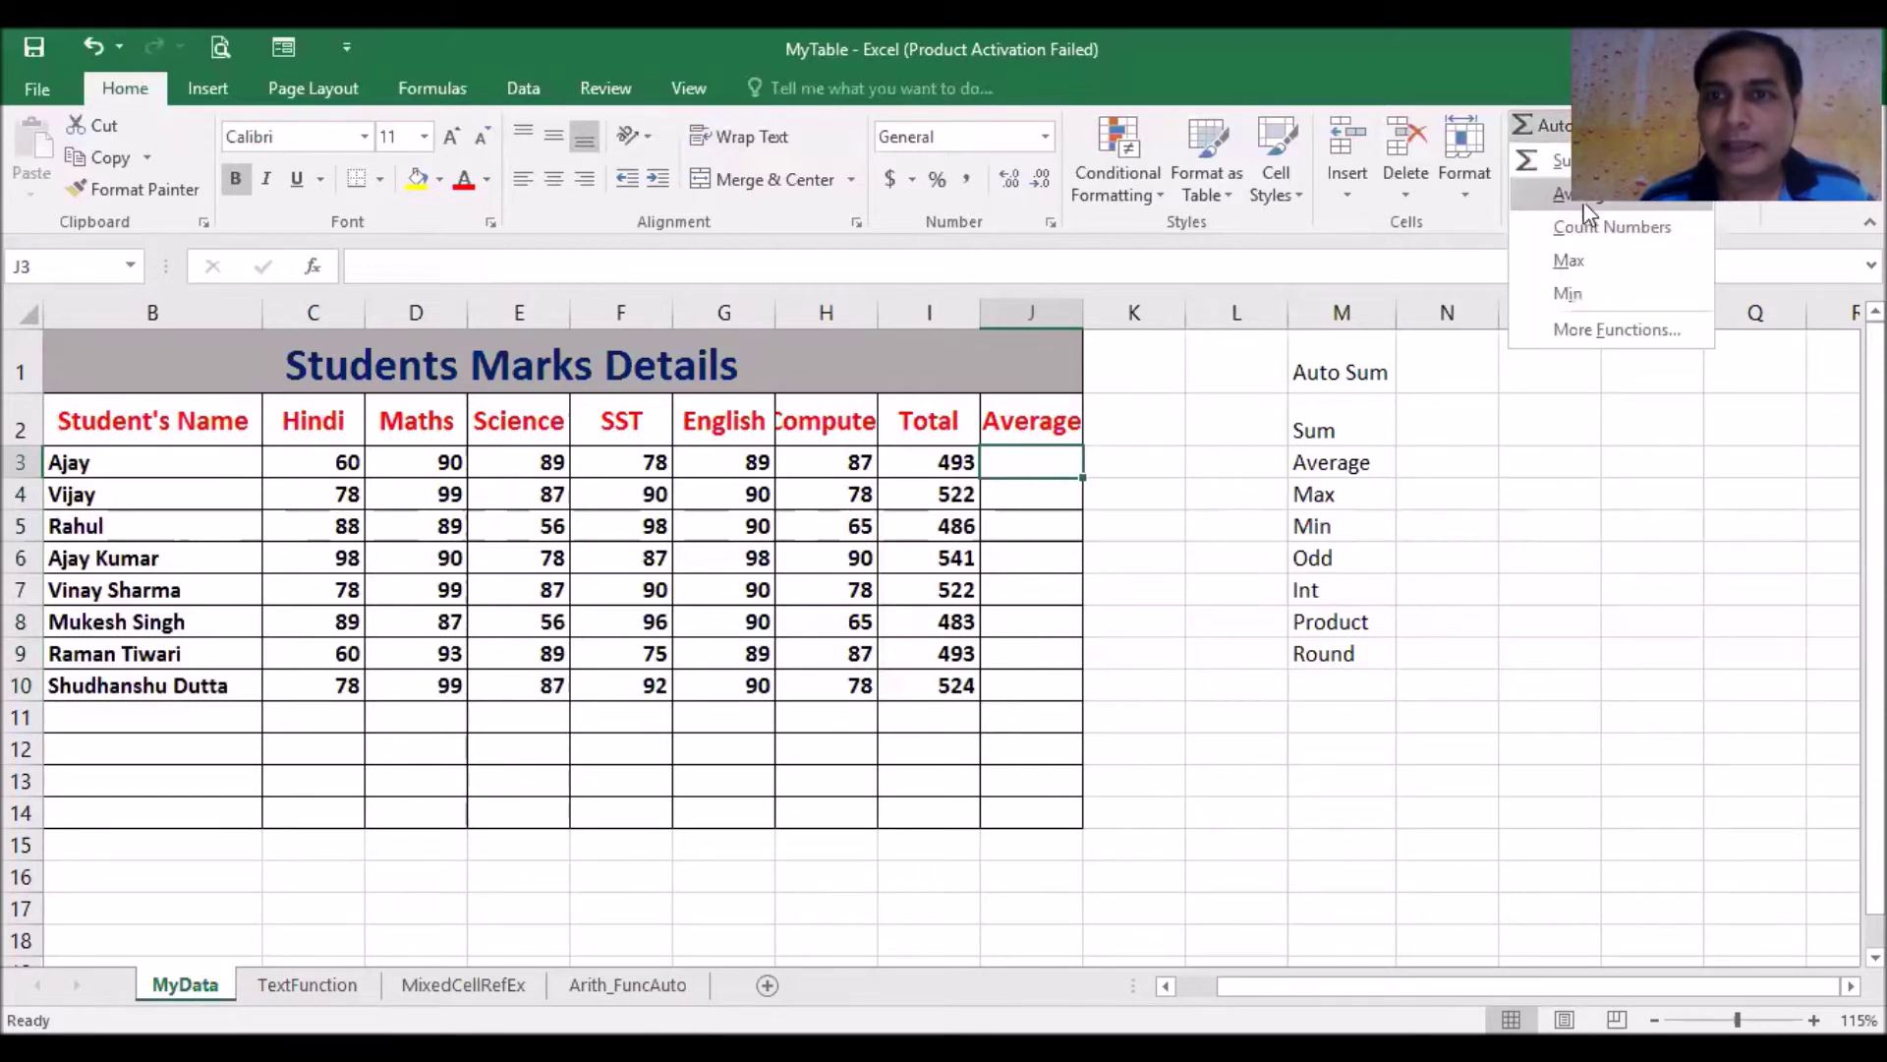
left_click(1589, 205)
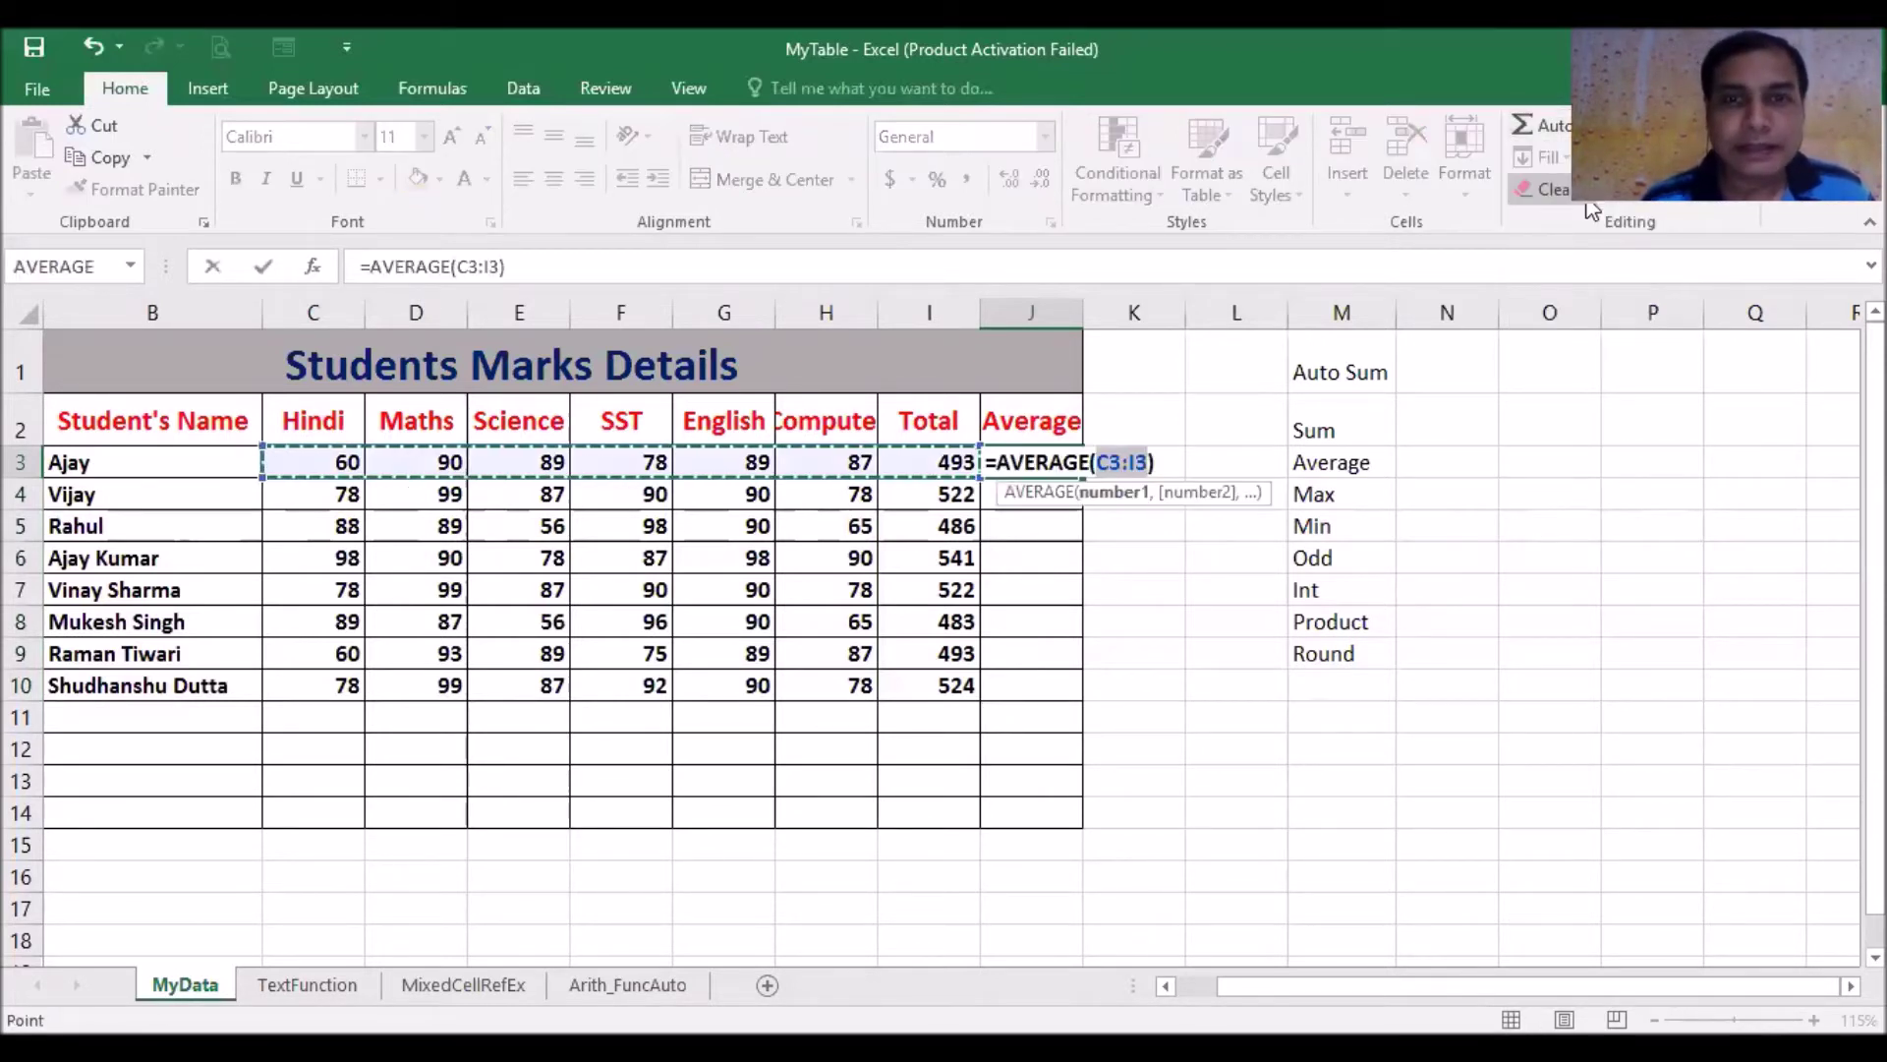
key("Return")
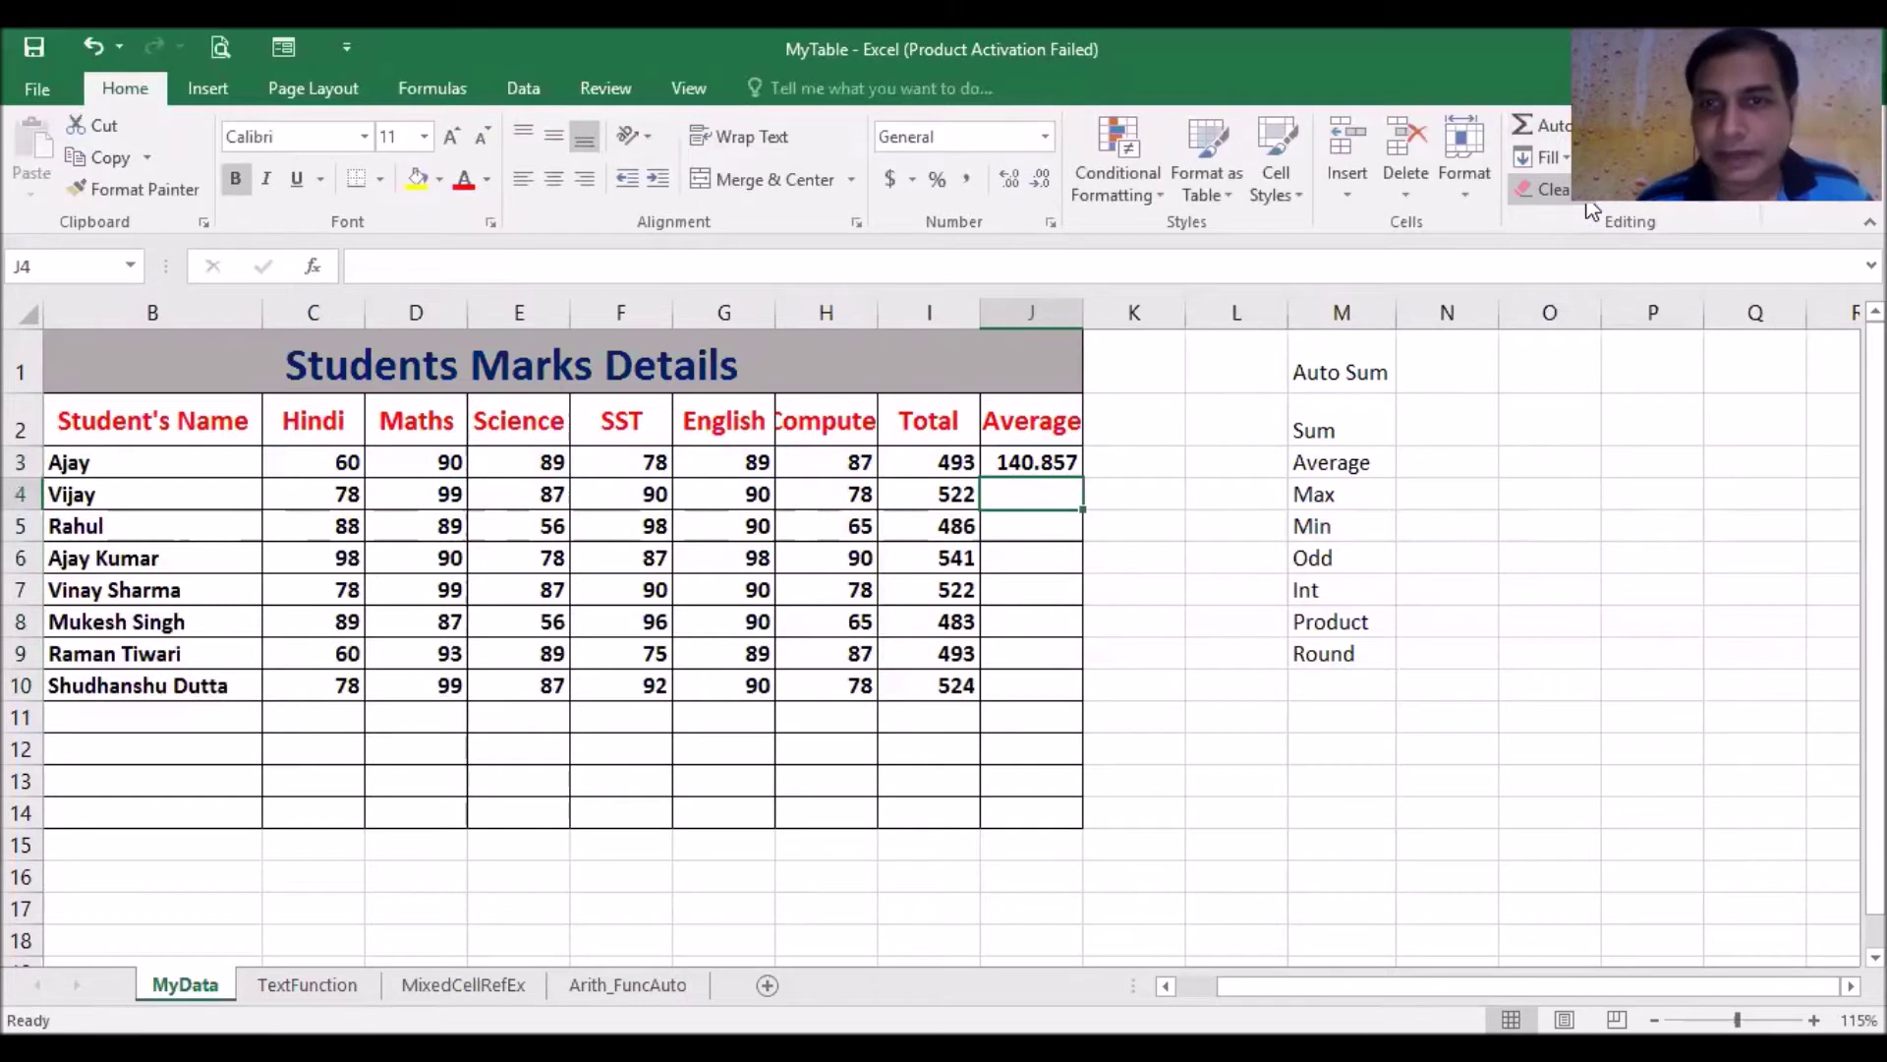
left_click(1032, 462)
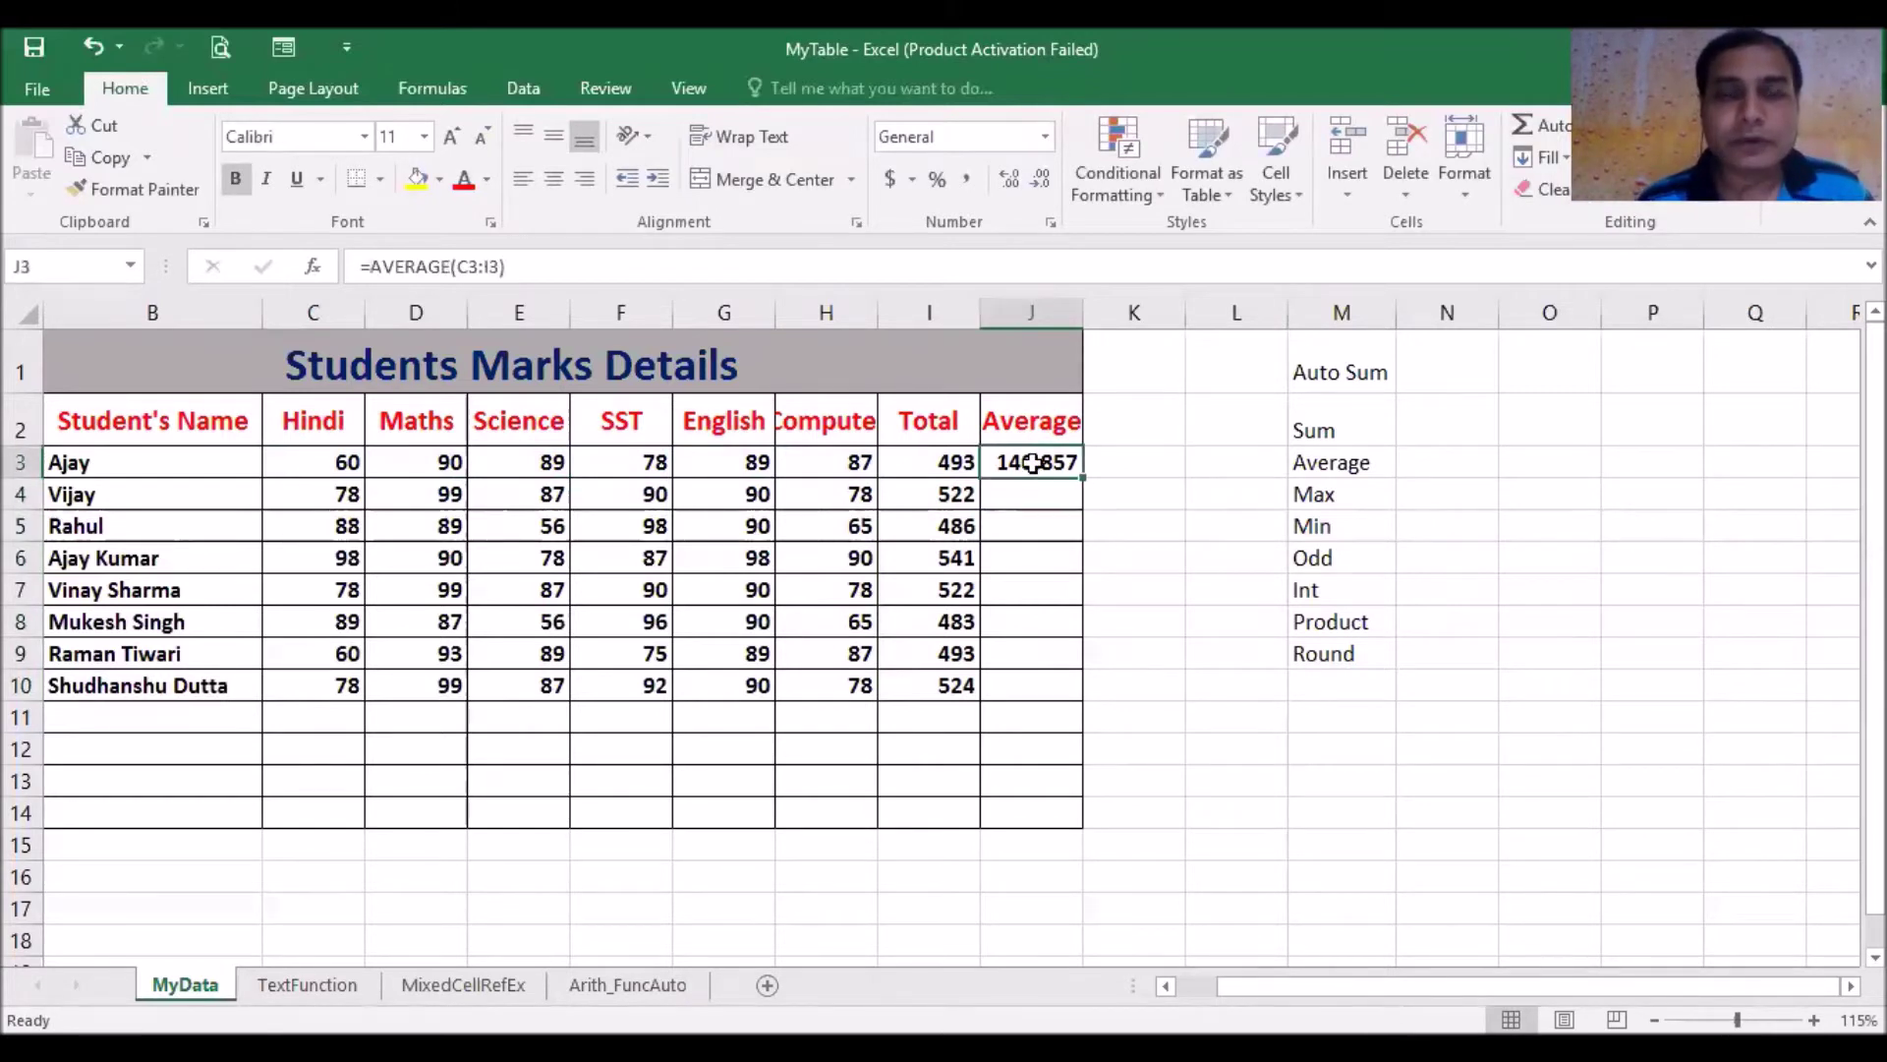
left_click(968, 461)
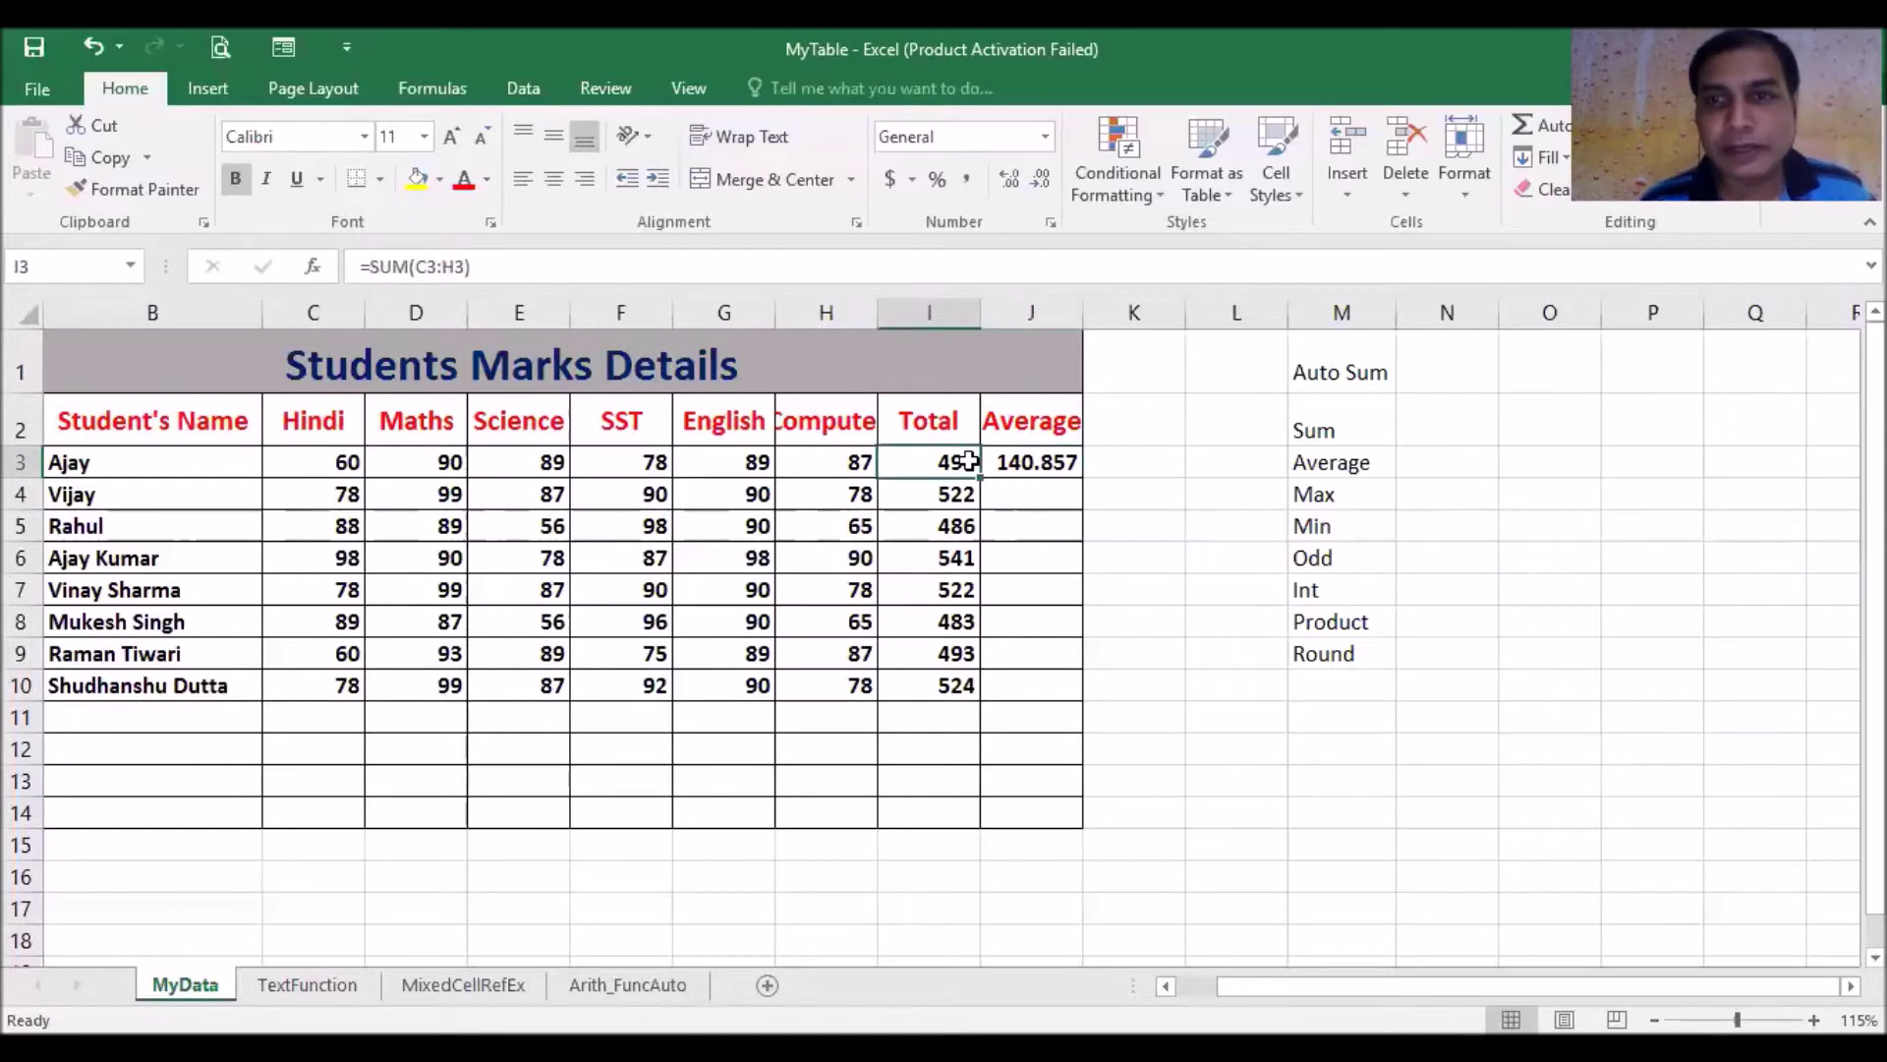
left_click(1050, 459)
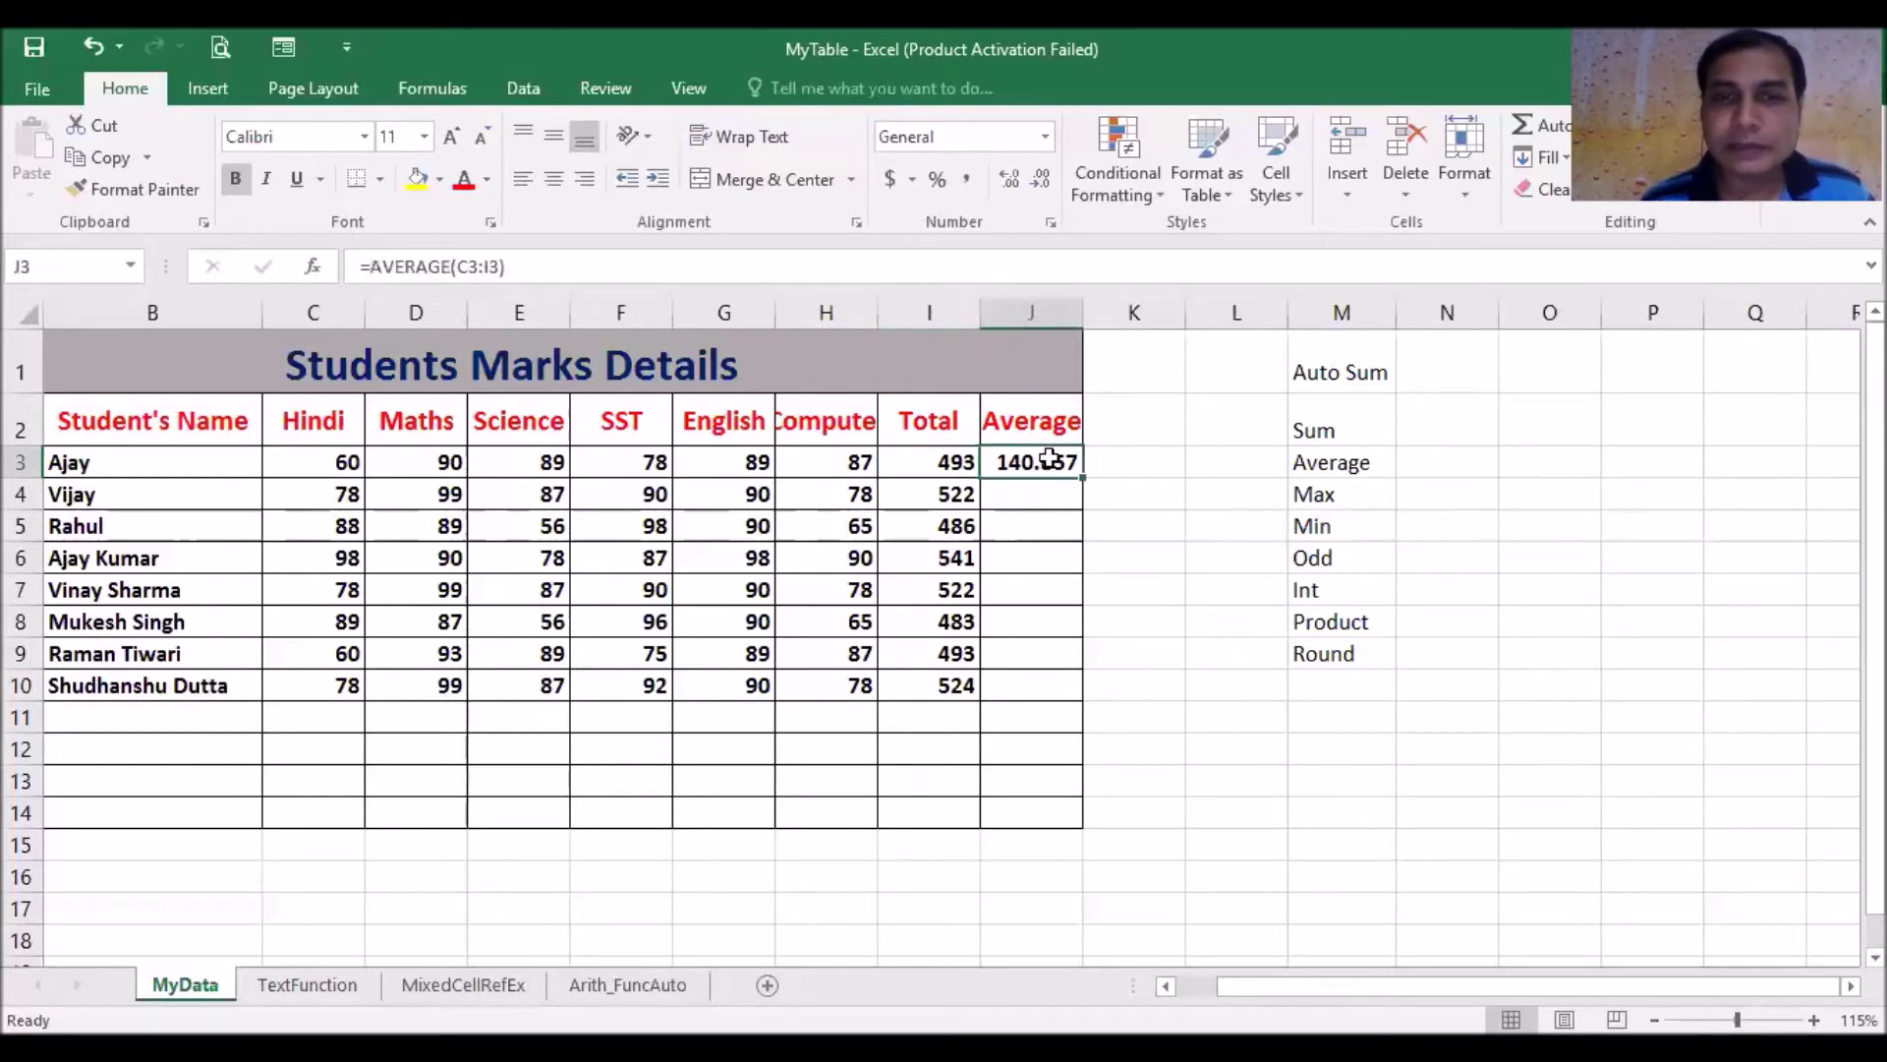
key("Delete")
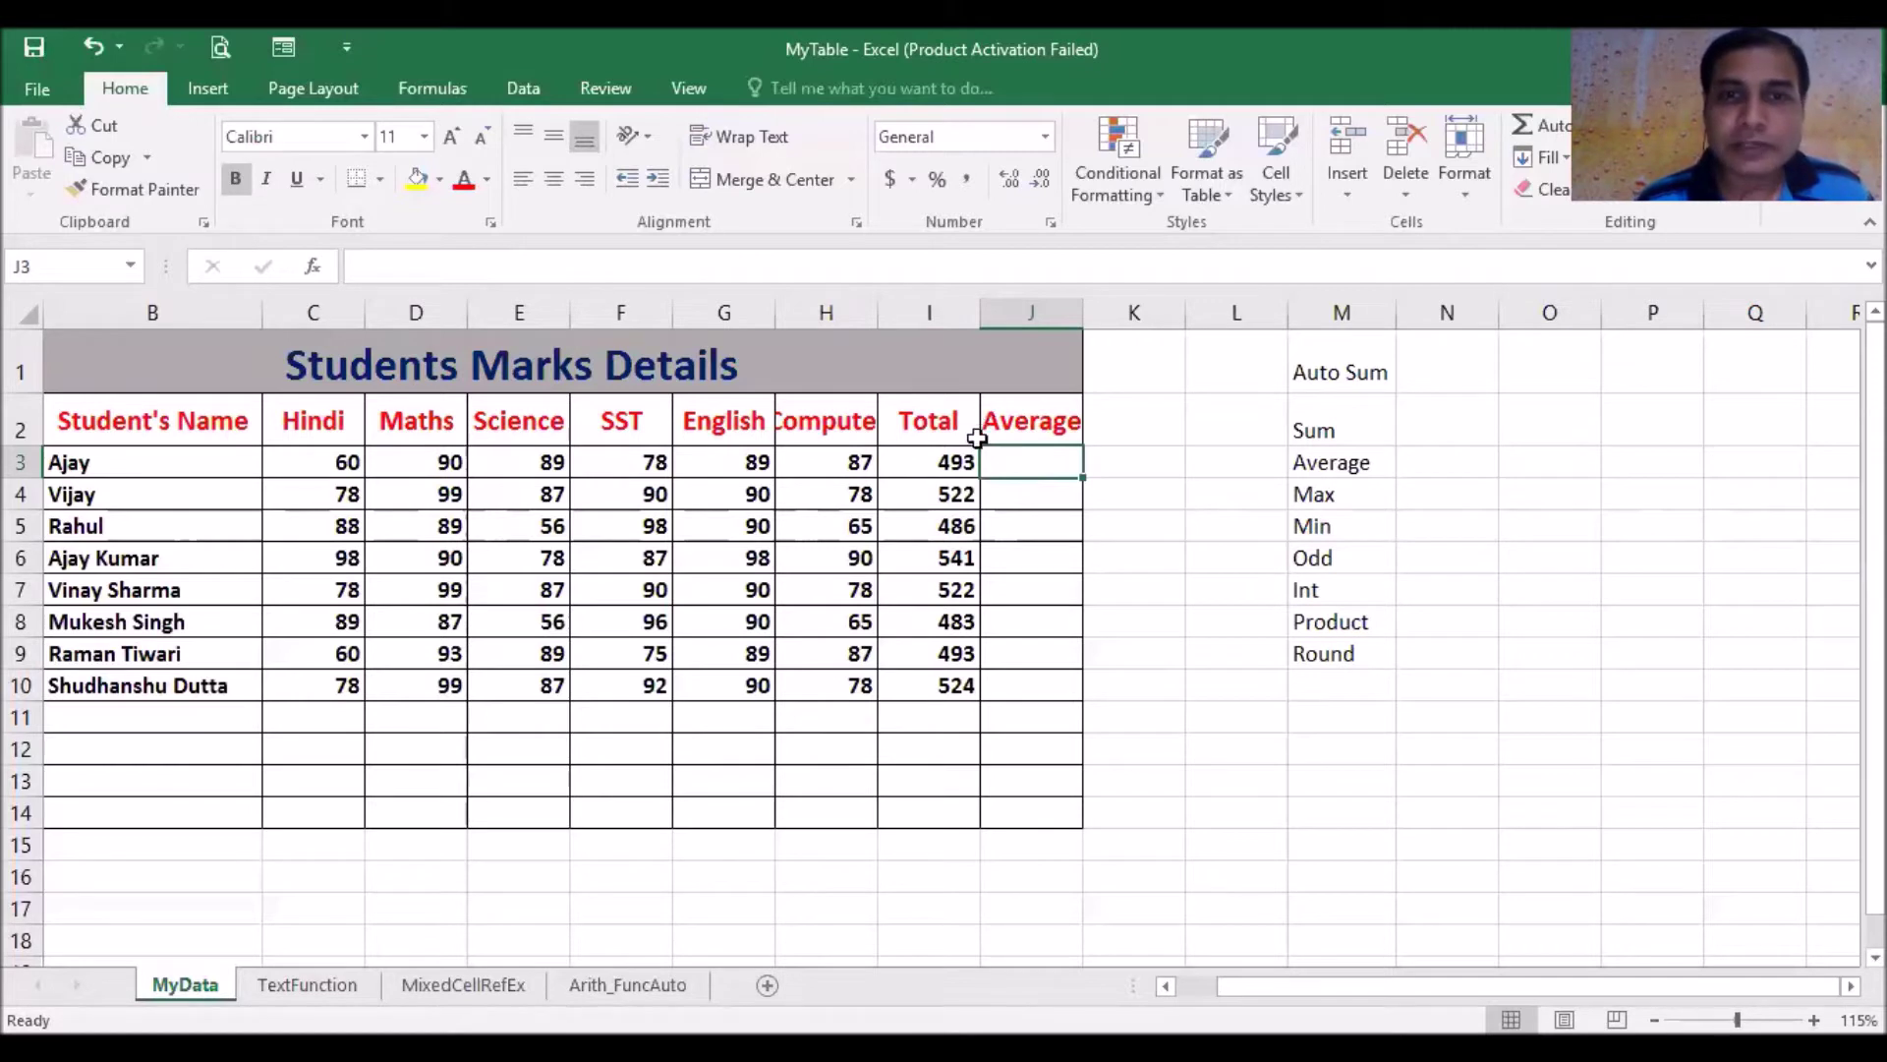
- Clear I4:I10, sum the second student's marks in I4 with Alt+=, and fill down to I10
left_click_drag(945, 496, 950, 682)
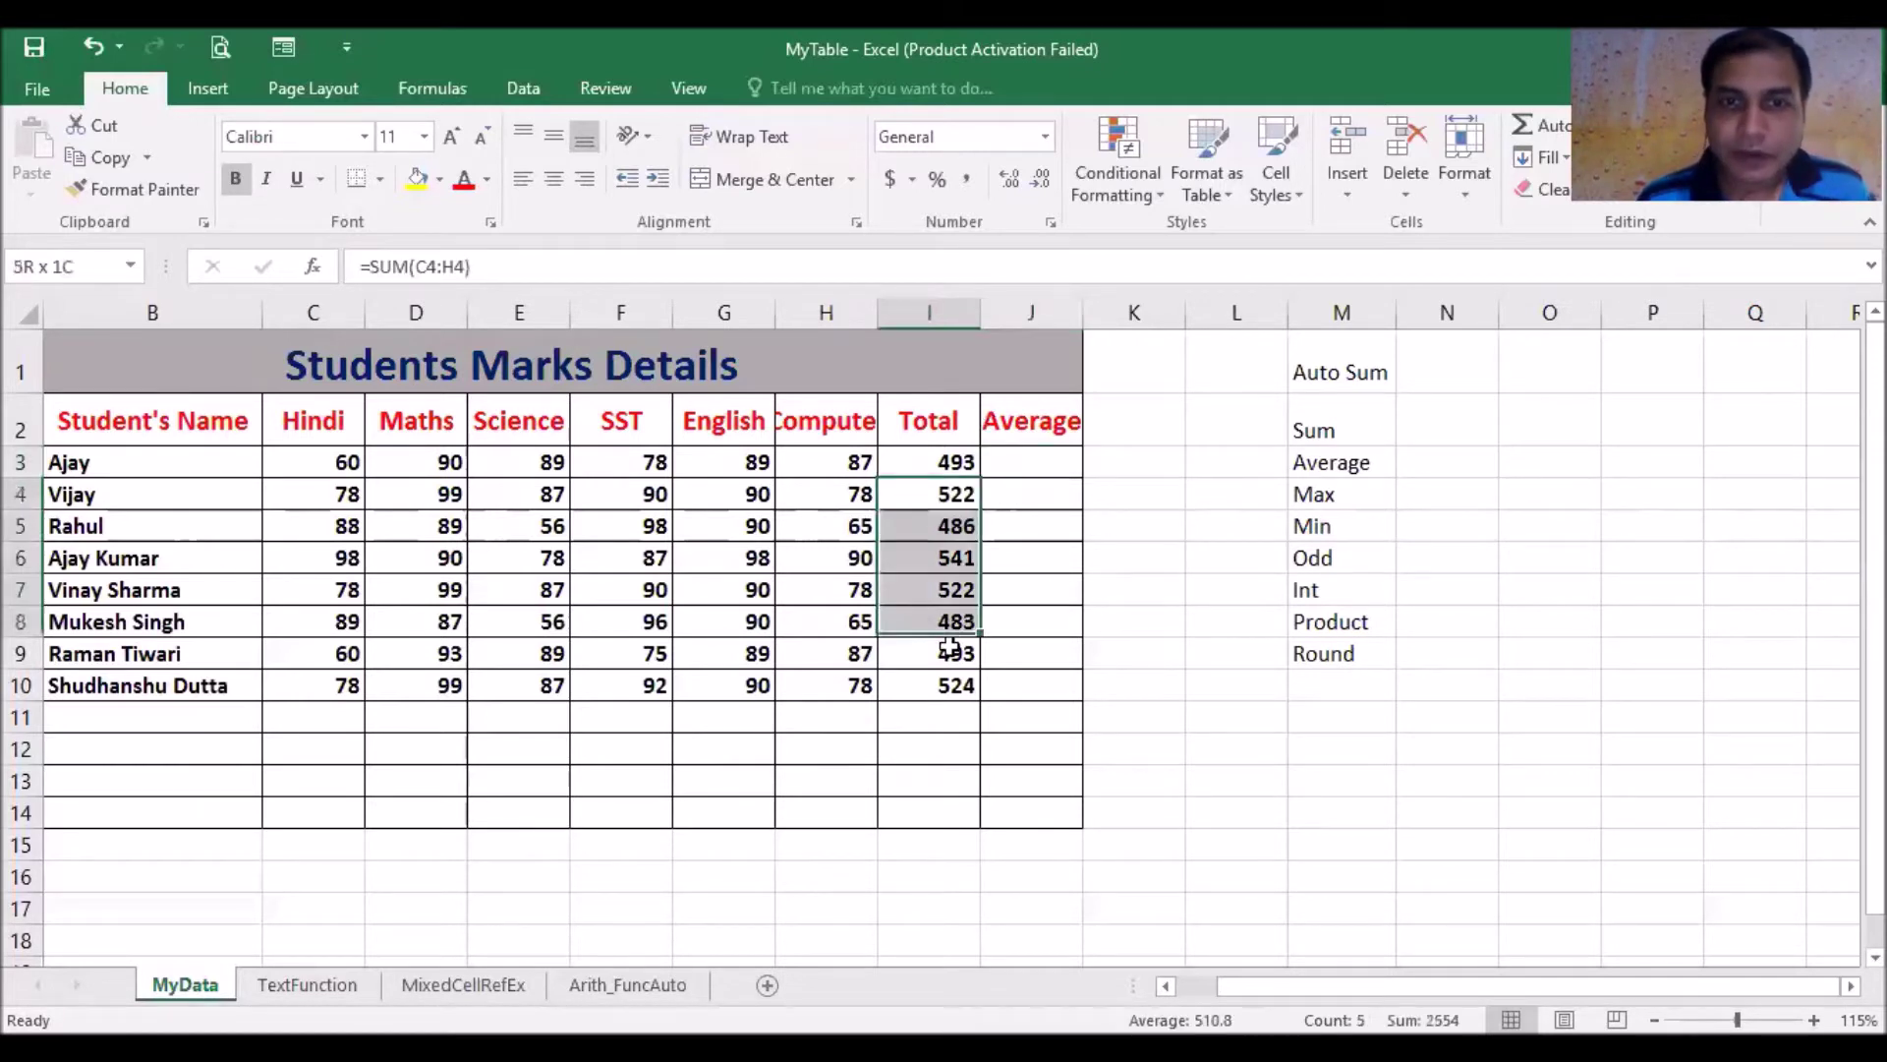
key("Delete")
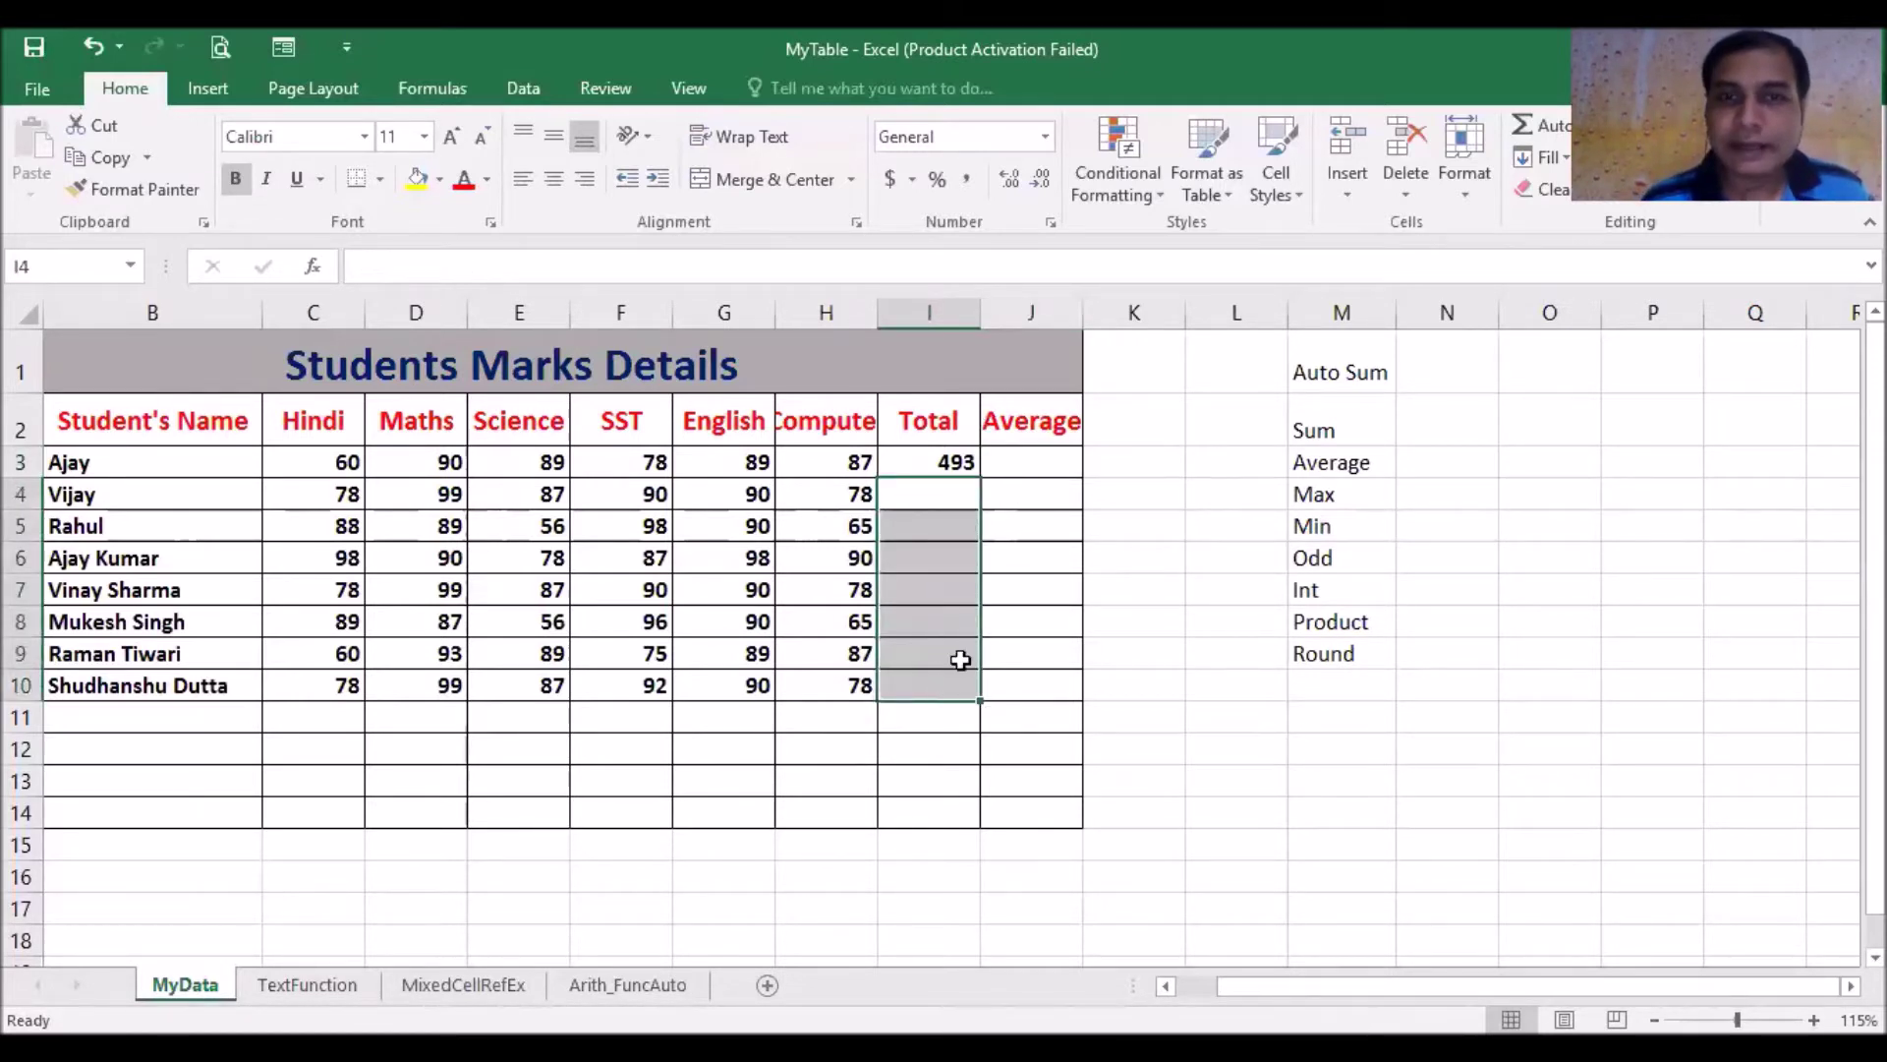
left_click(958, 497)
left_click(958, 497)
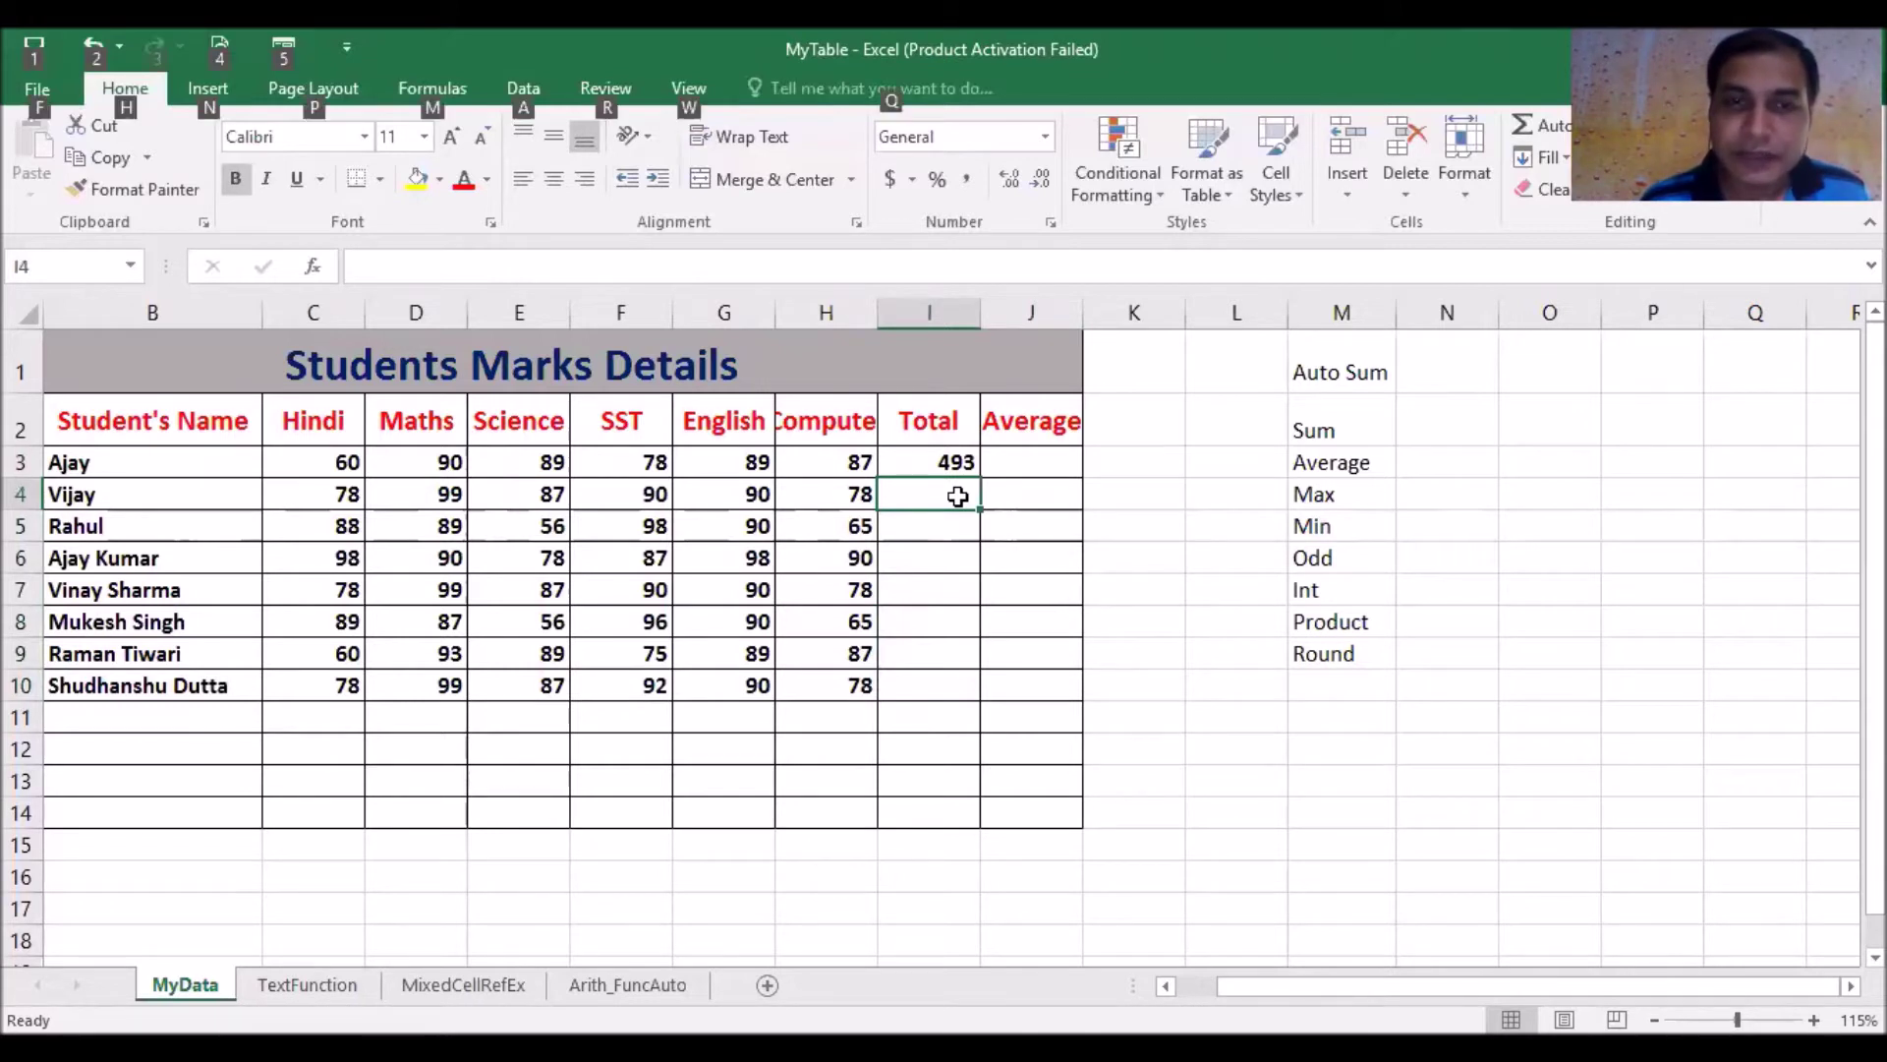
key("alt+equal")
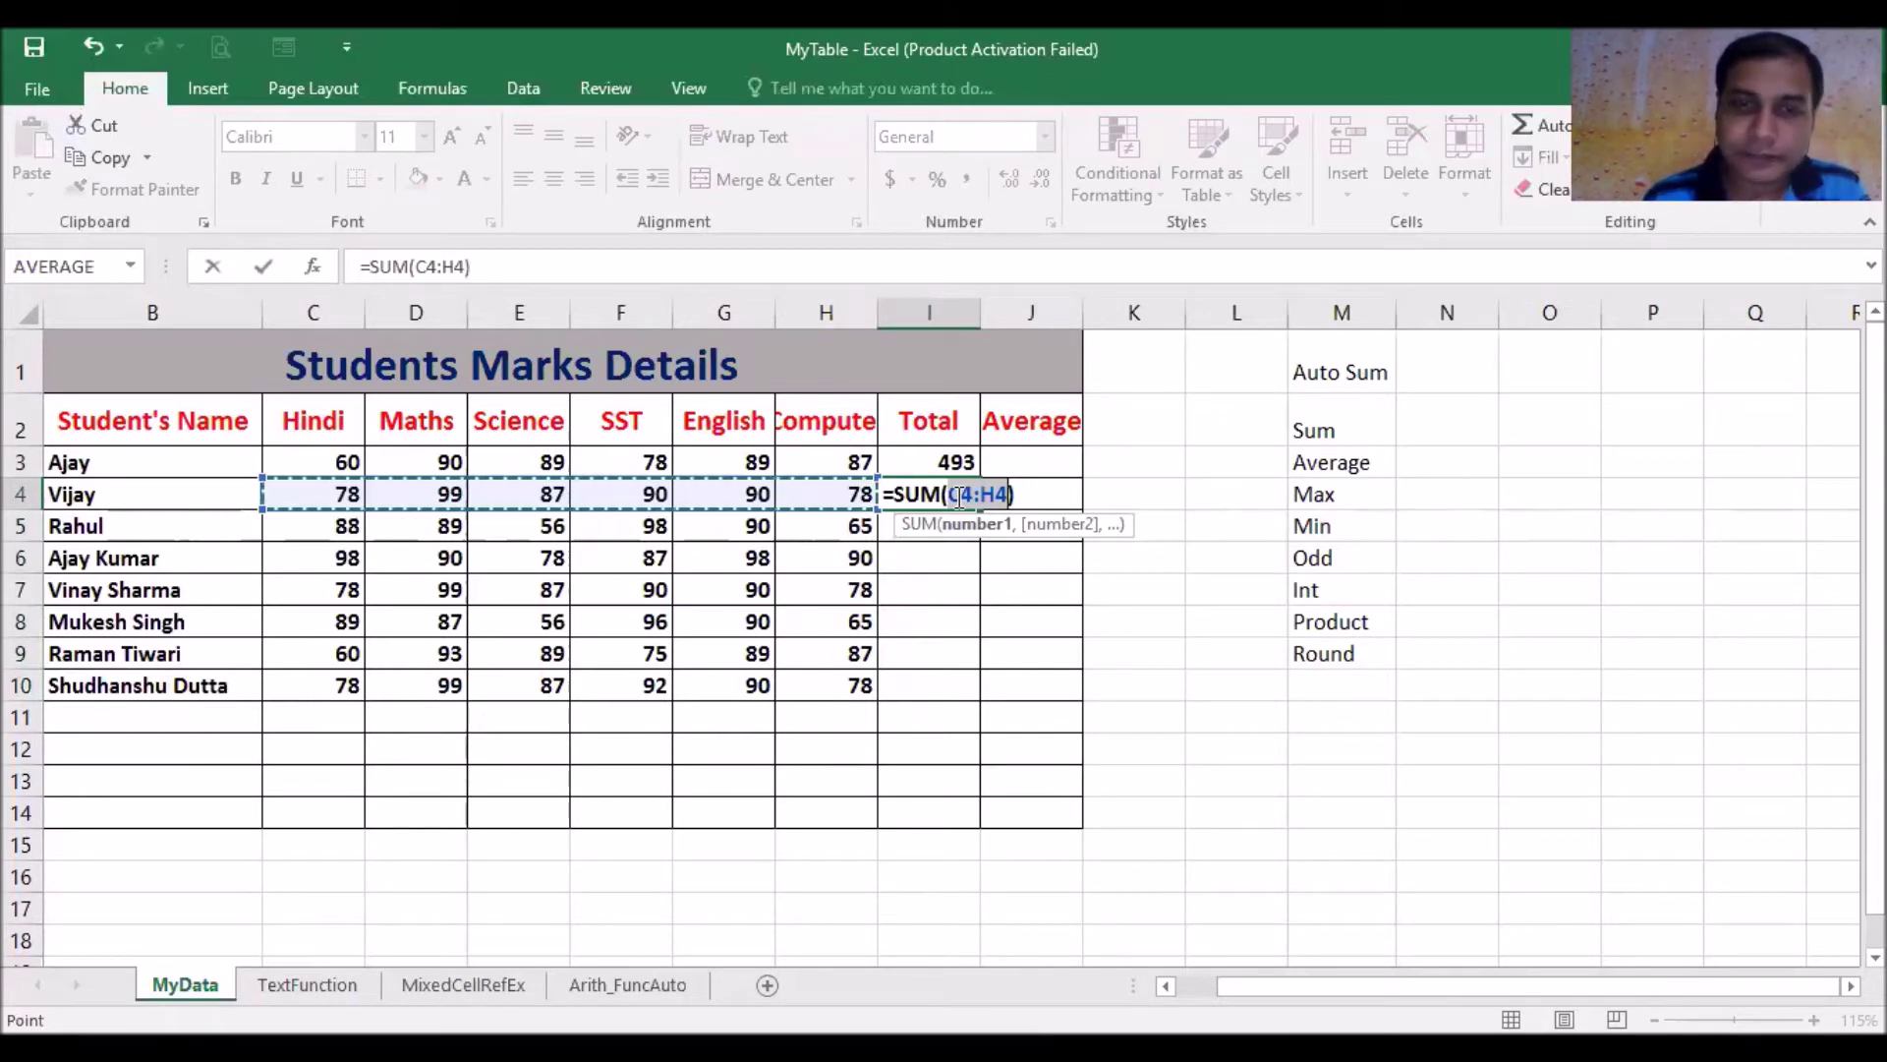
key("Return")
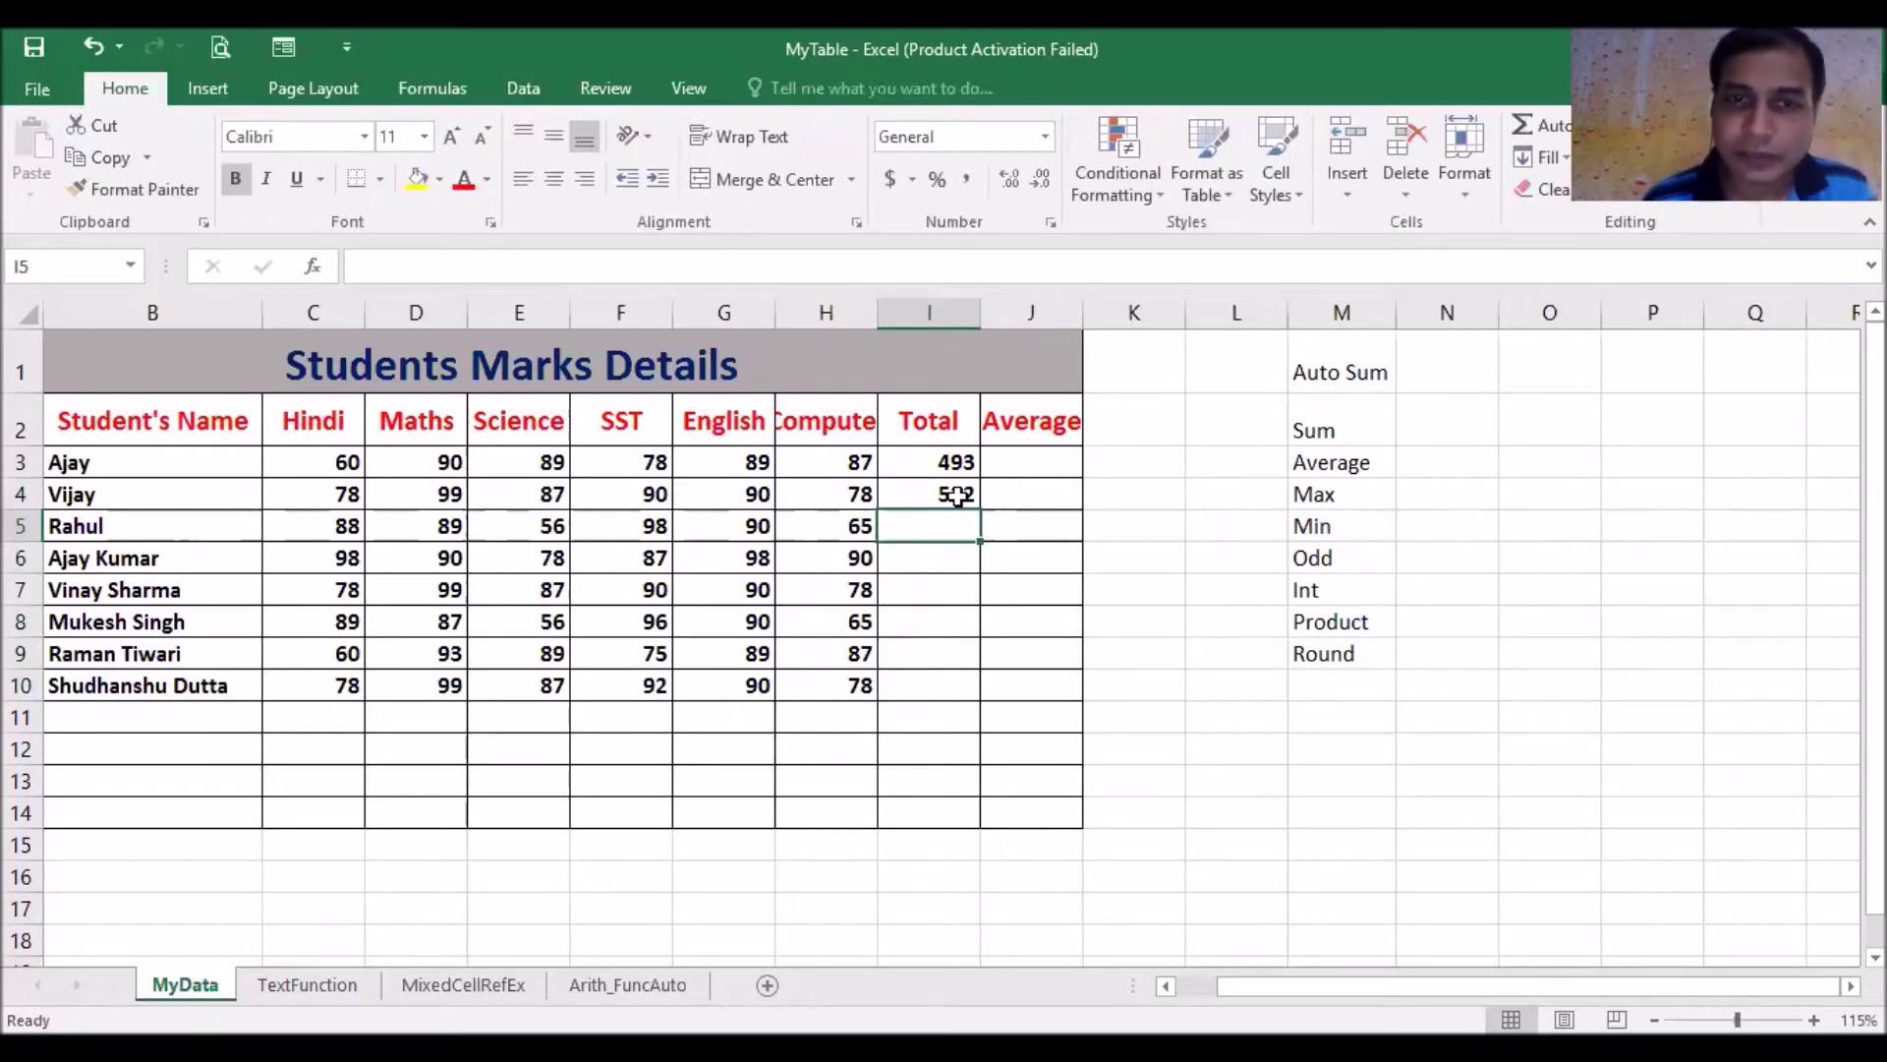
left_click(959, 496)
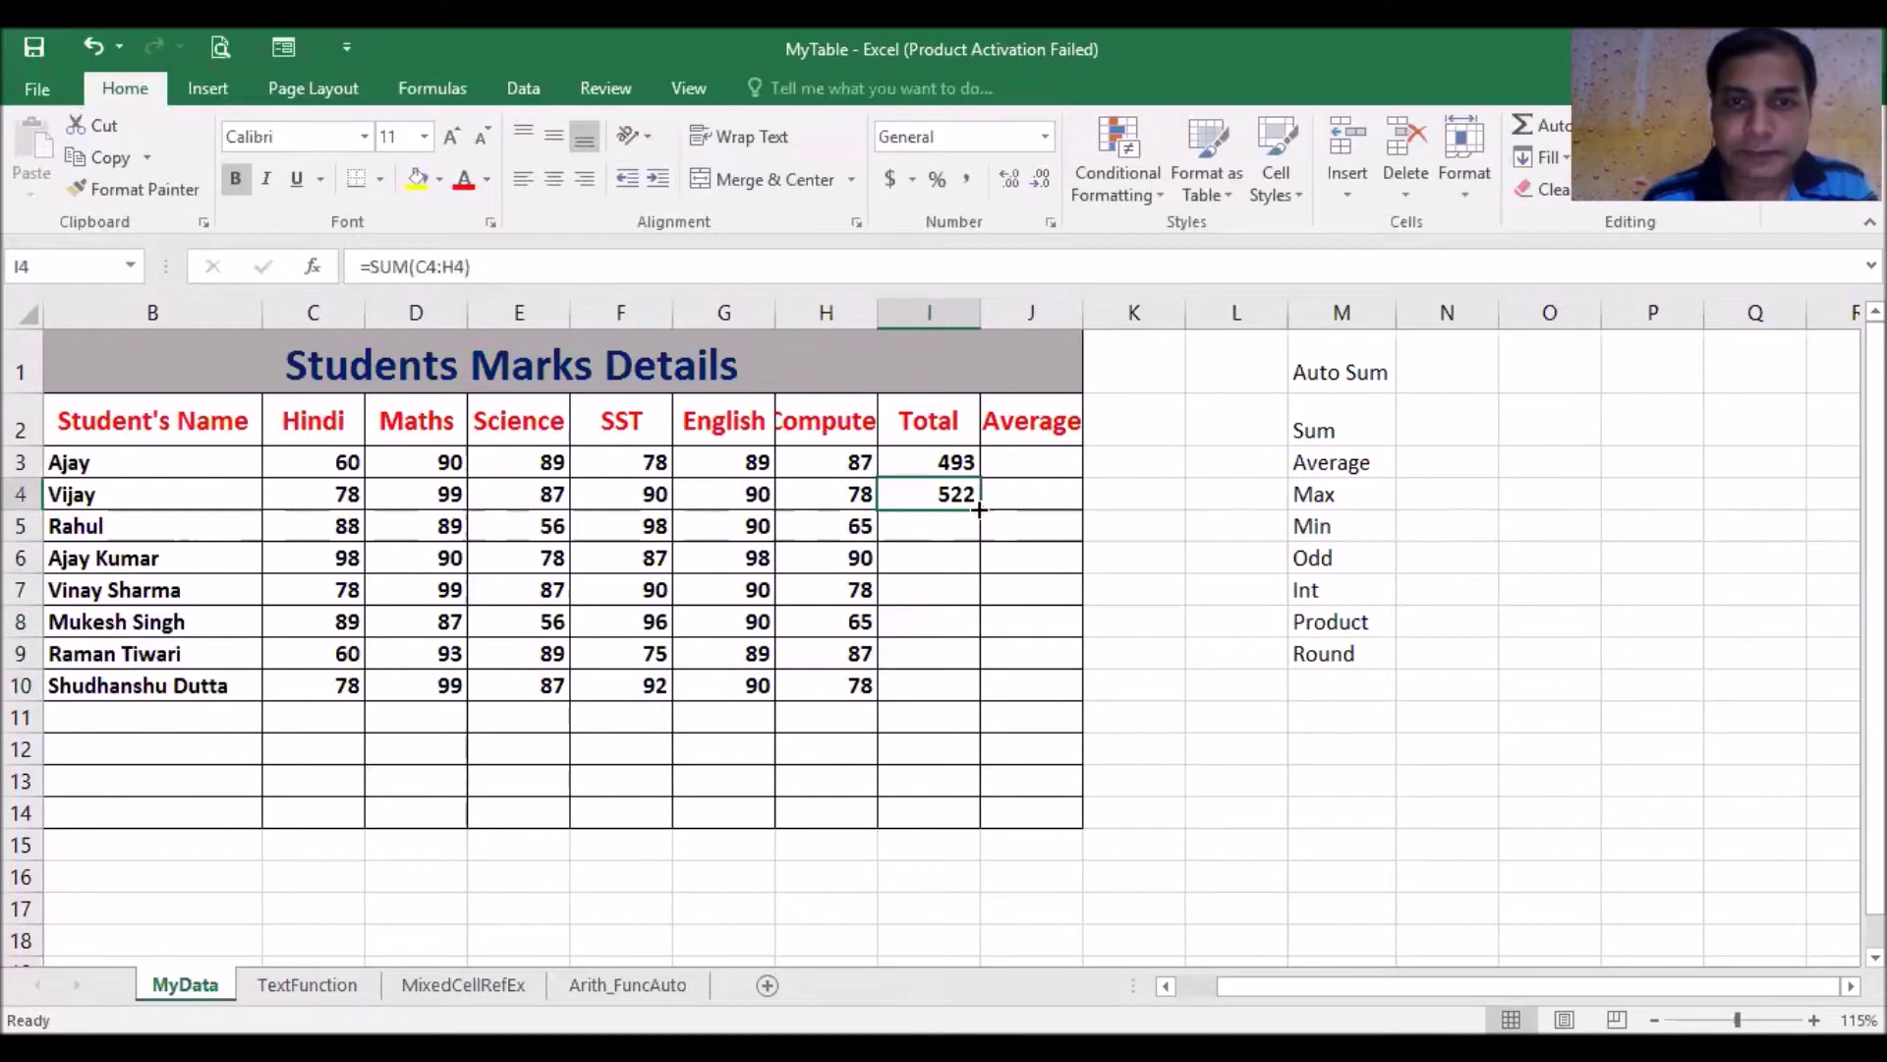
left_click_drag(980, 509, 981, 695)
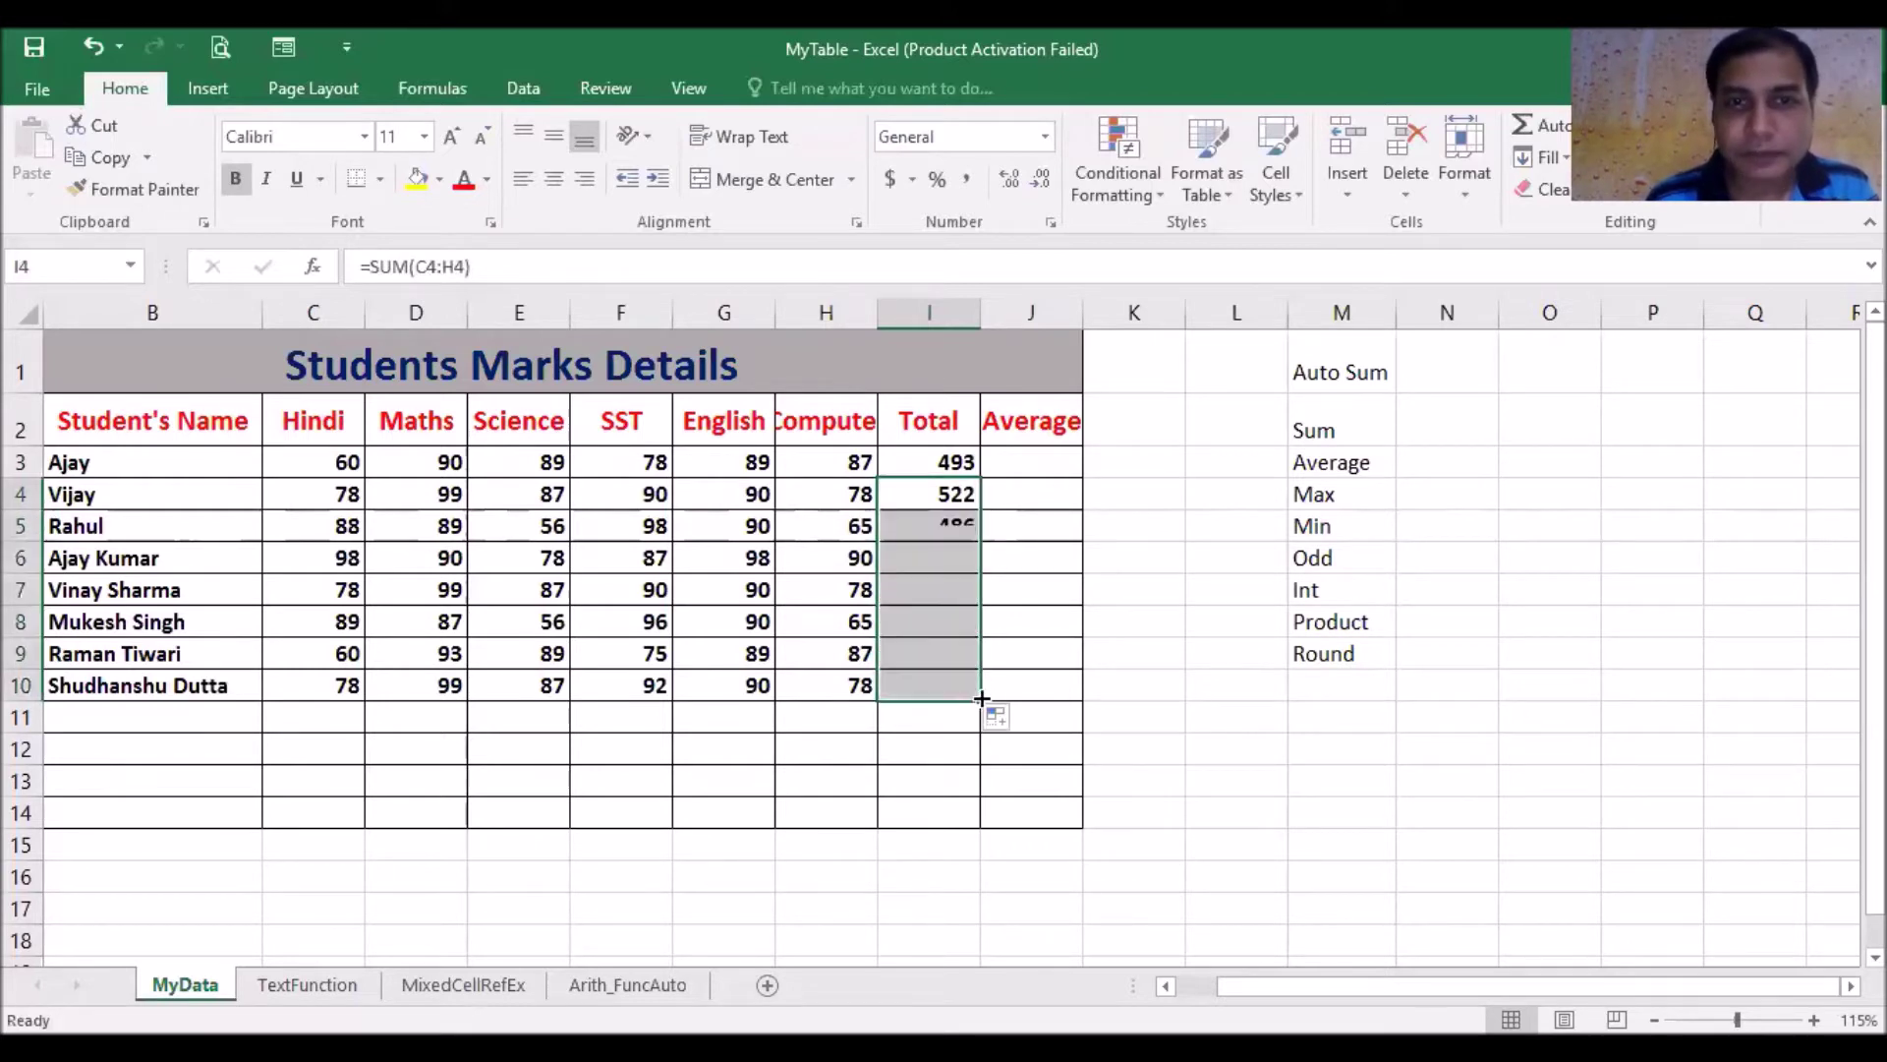
left_click(1041, 466)
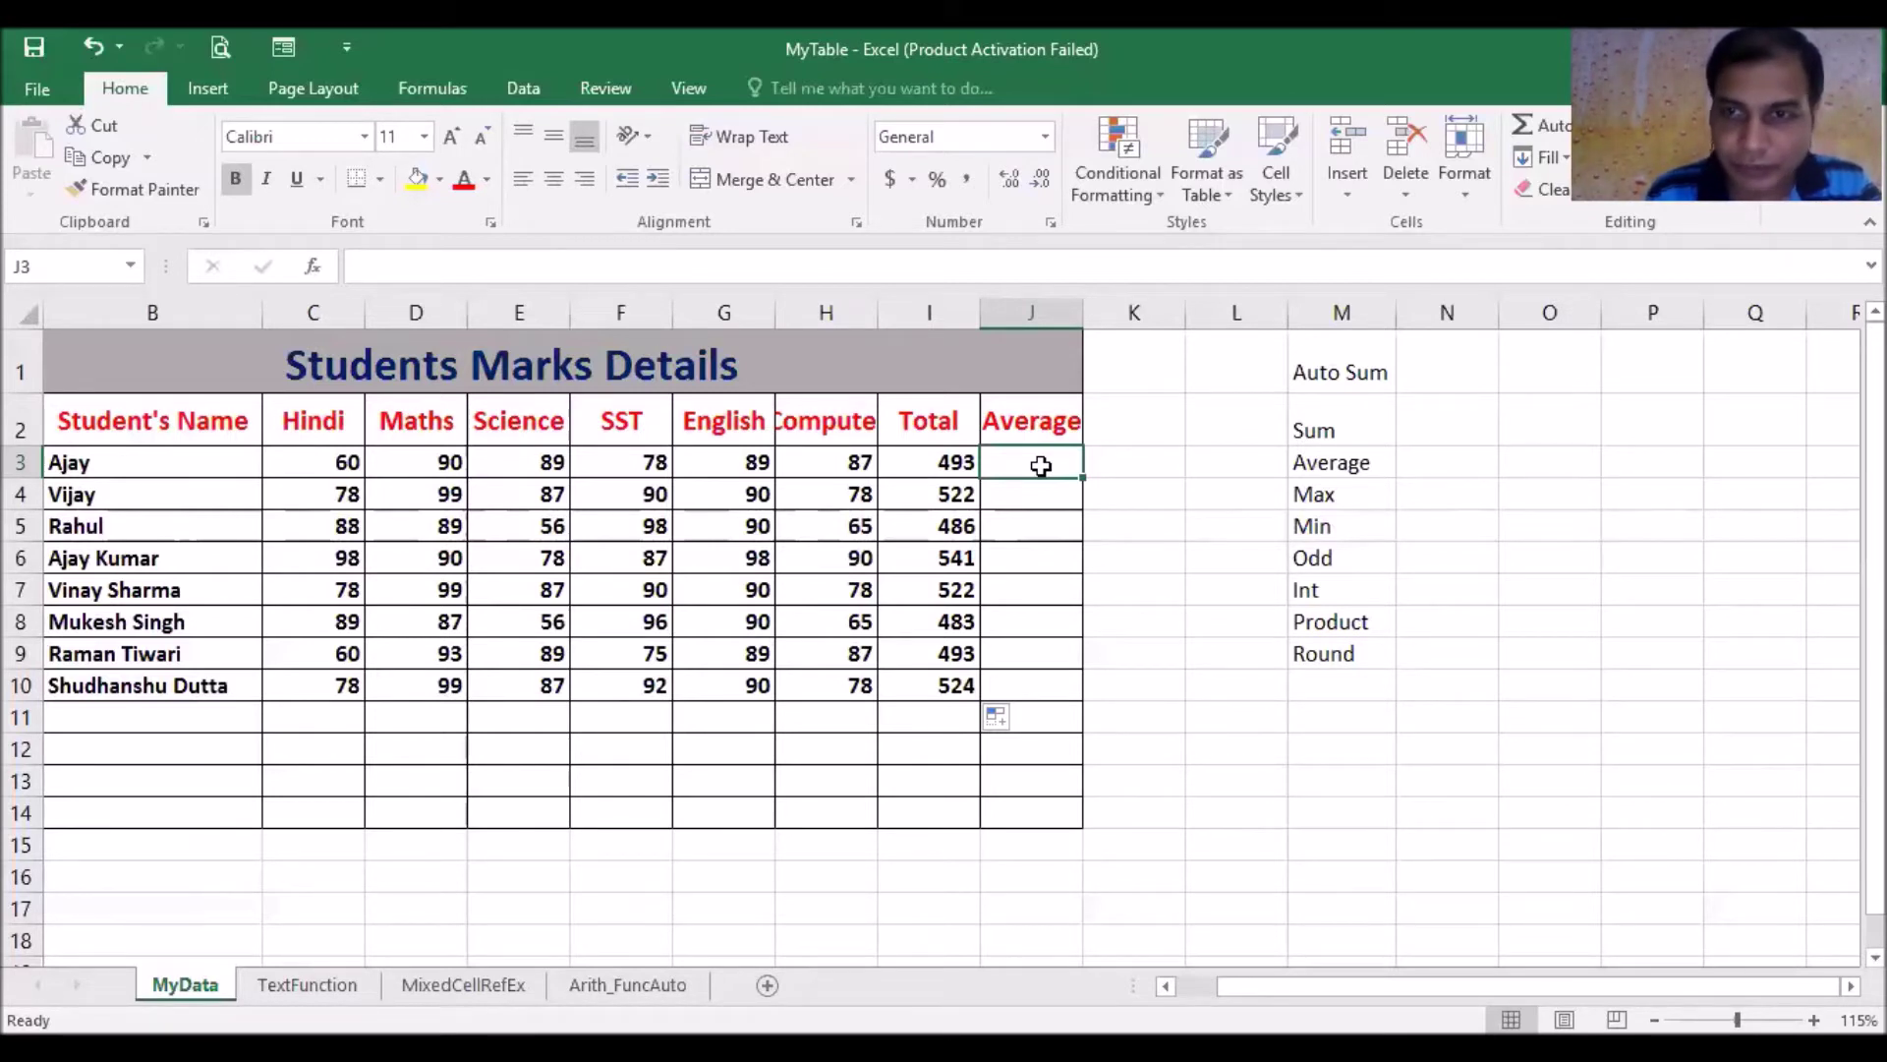
- Enter =AVERAGE(C3:H3) in J3, giving 82.1667, and check it against the selected marks
type("=")
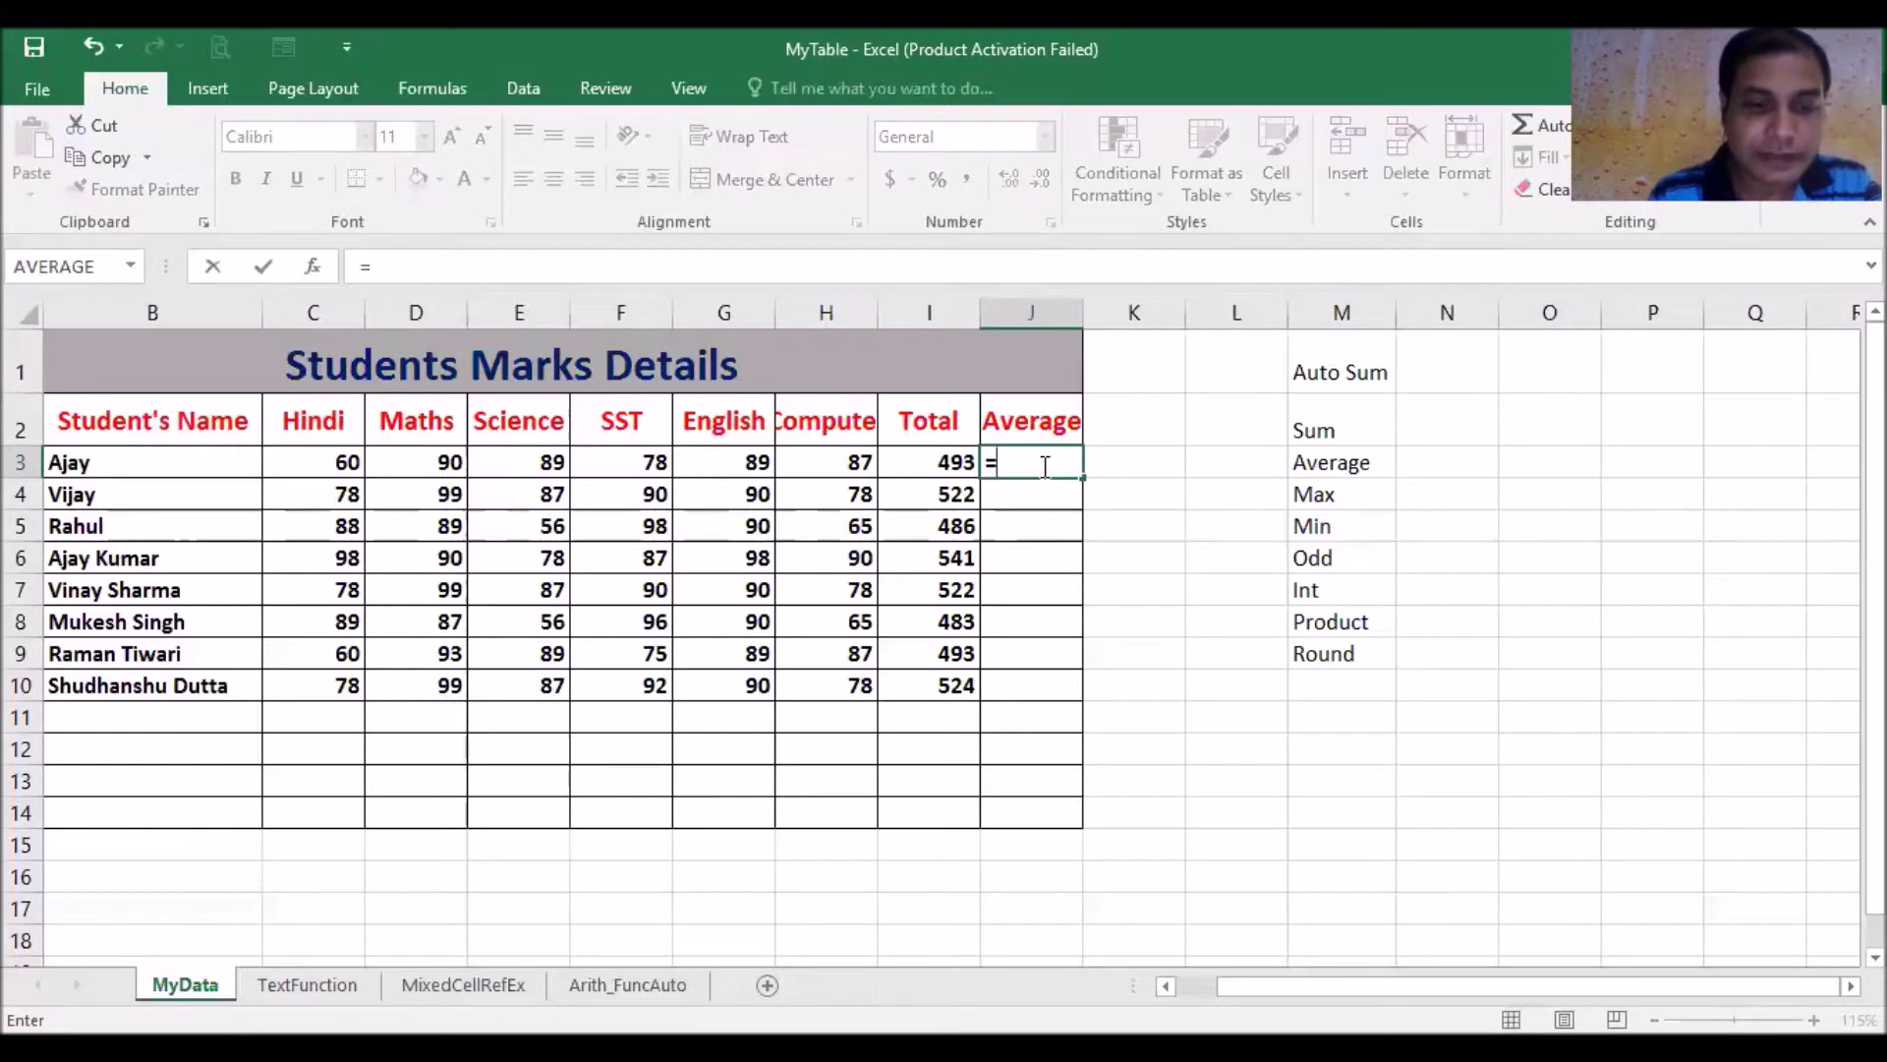
type("average")
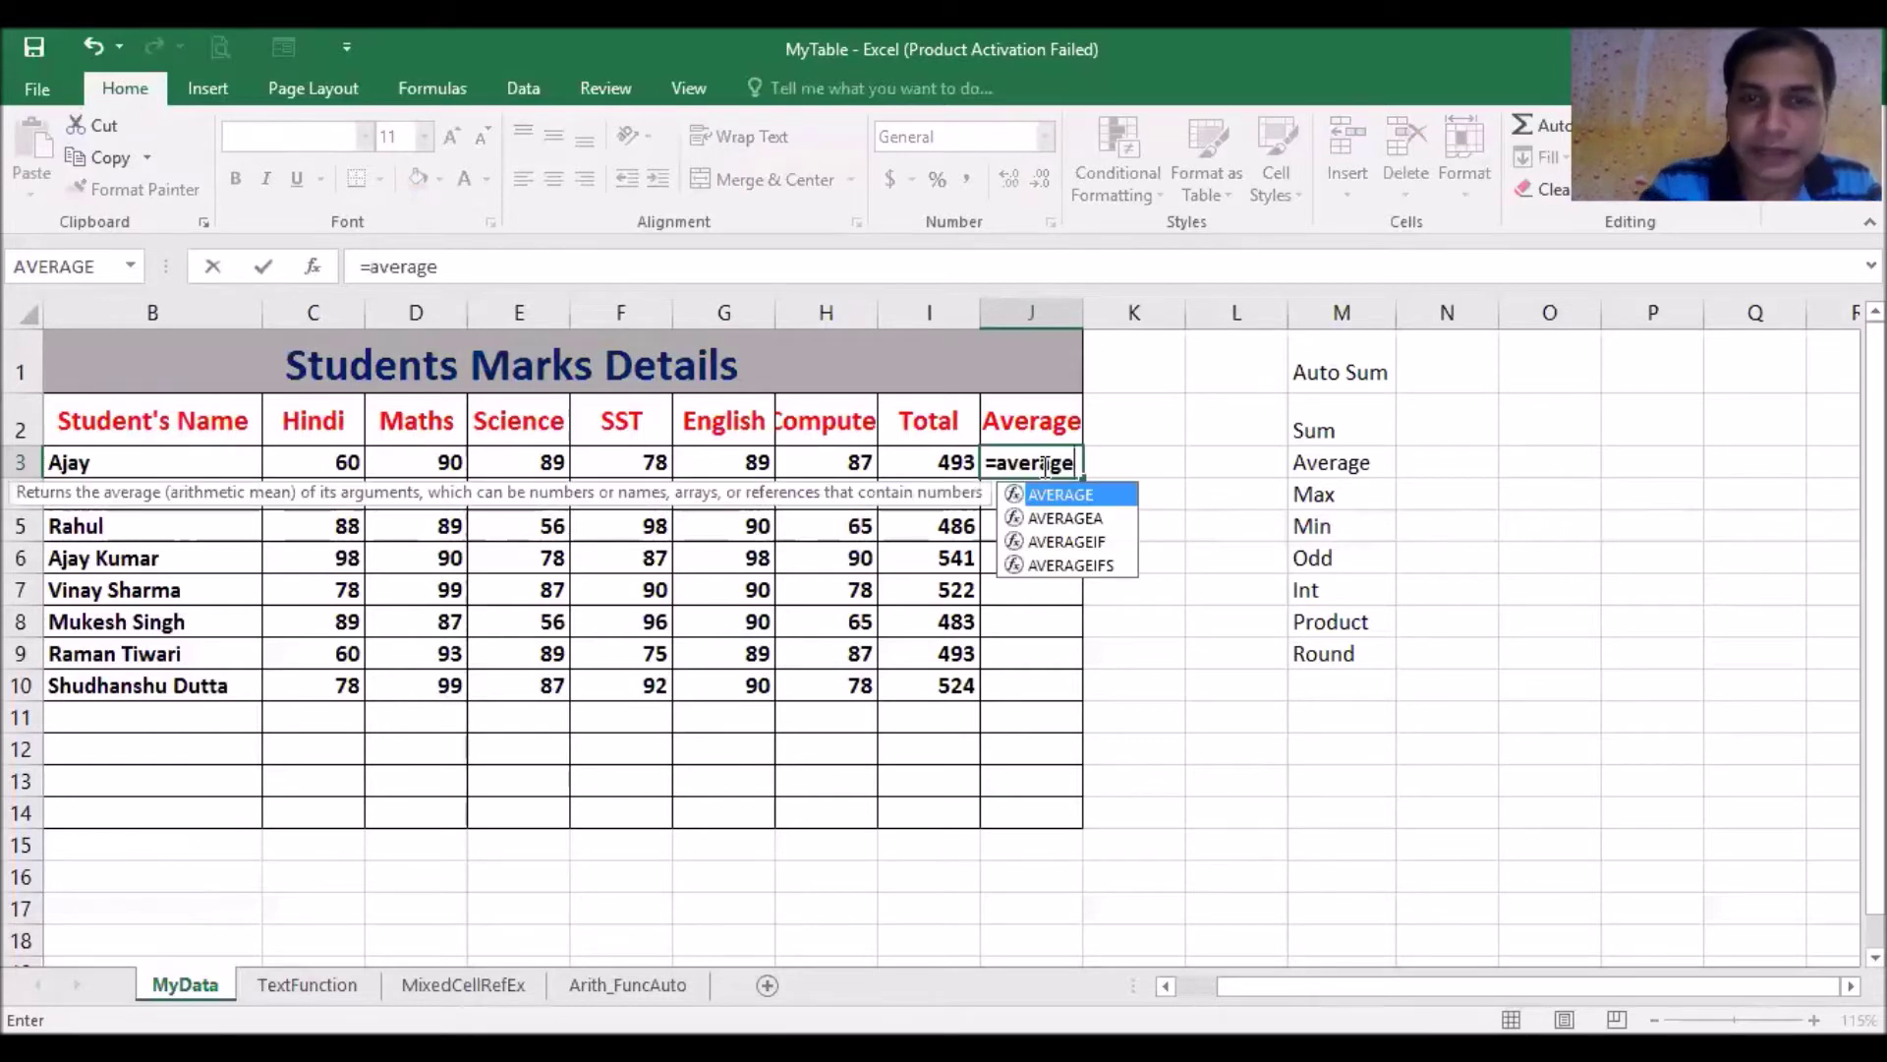
type("(")
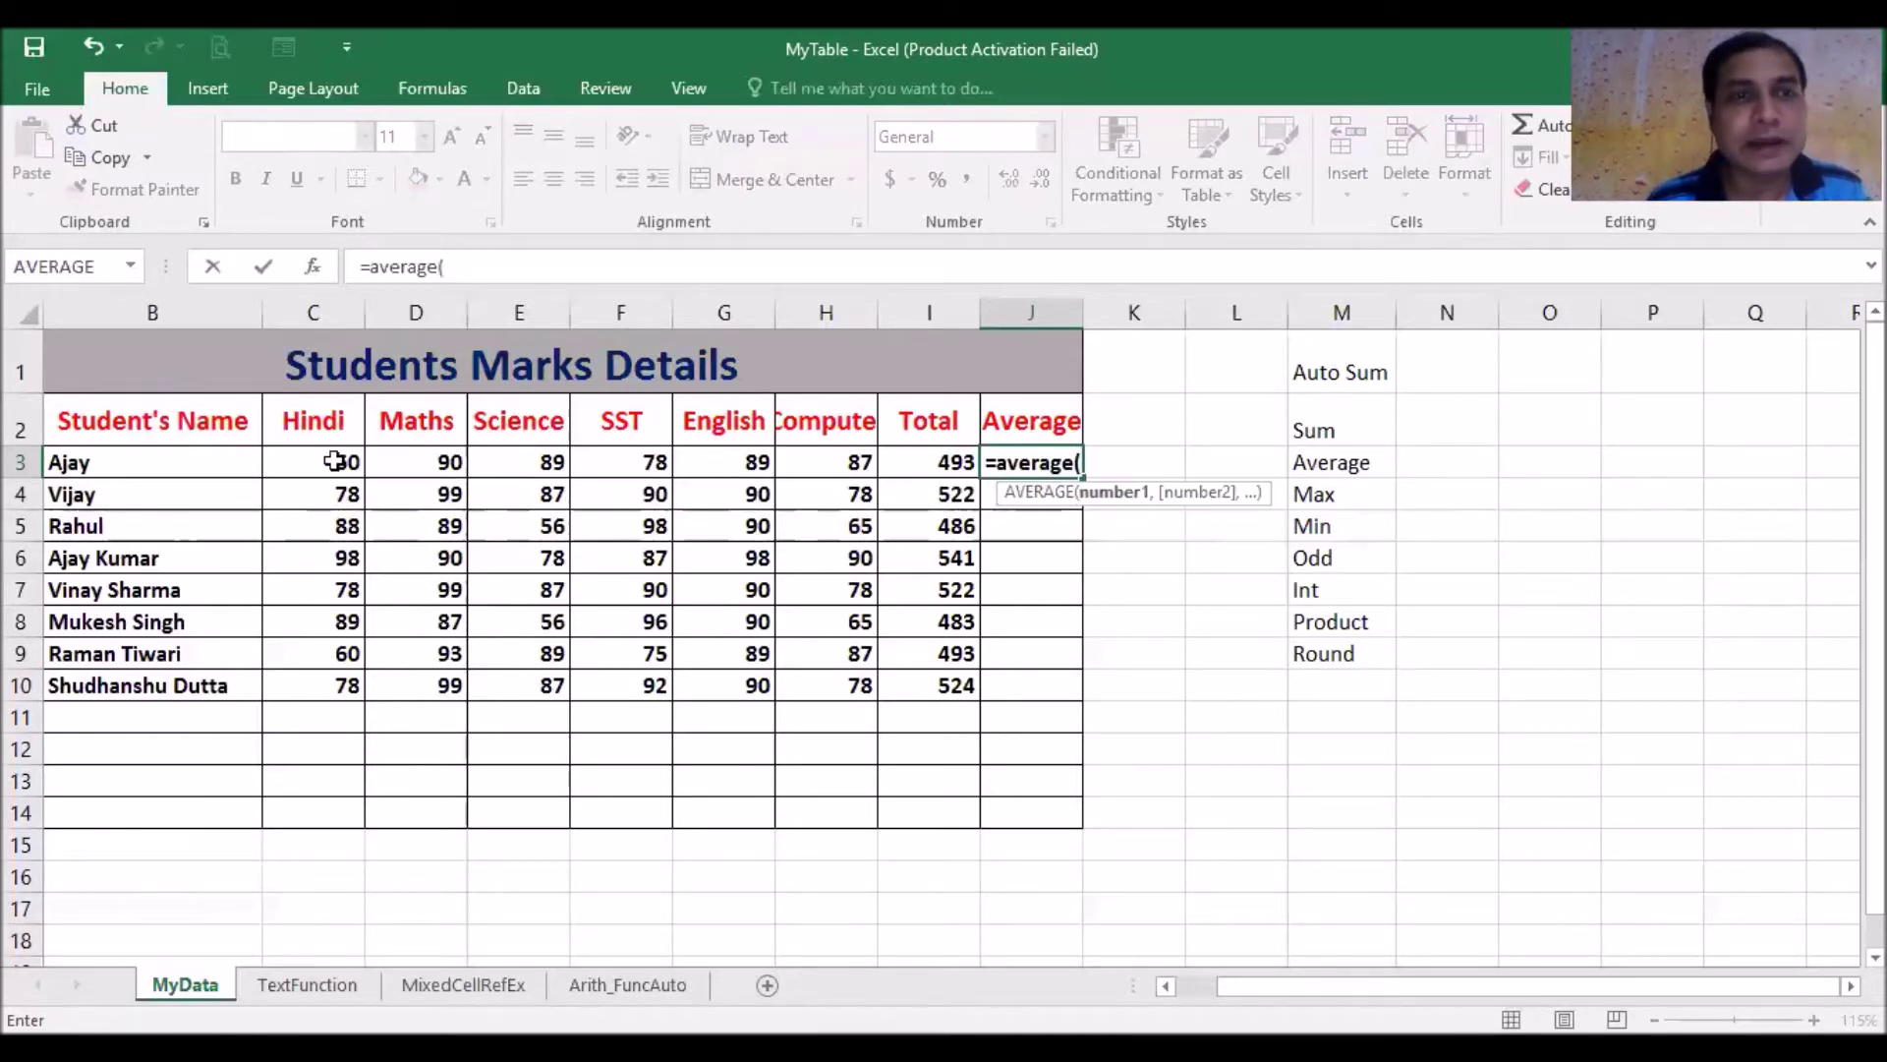
left_click(336, 463)
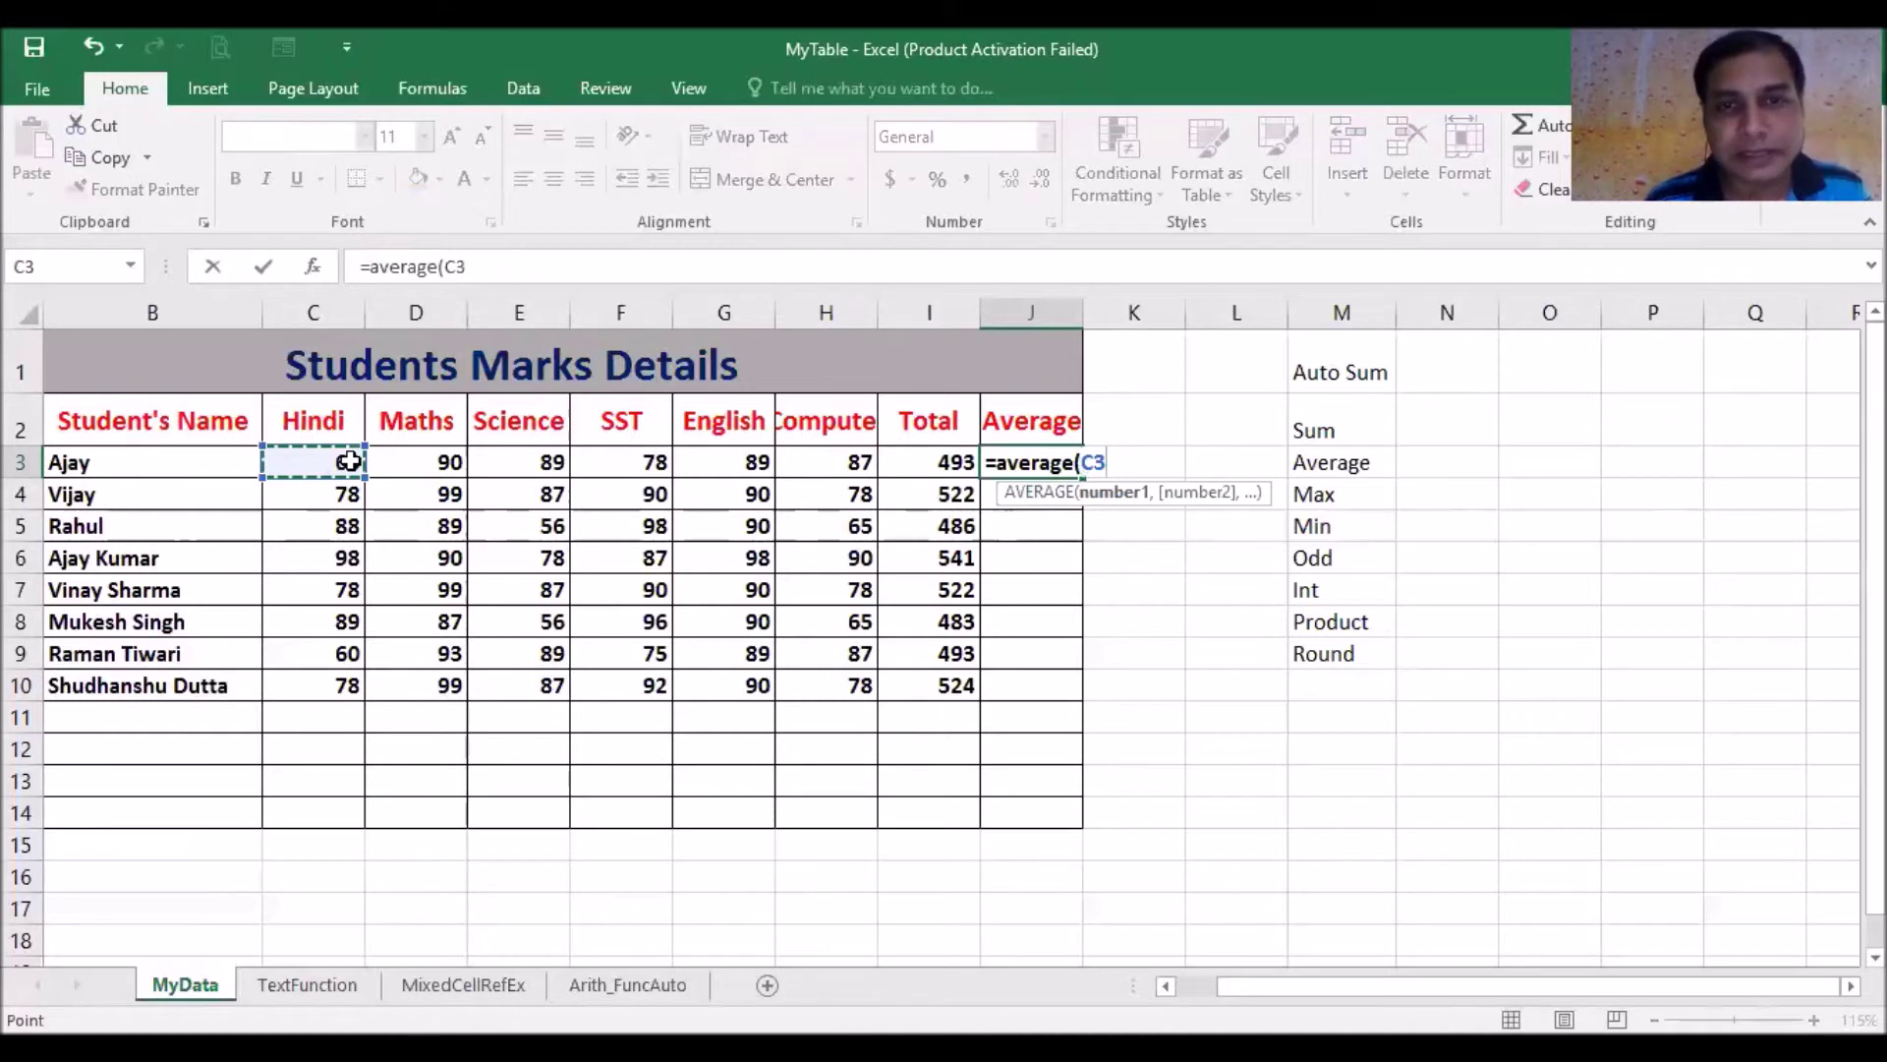
left_click_drag(350, 461, 846, 451)
type(")")
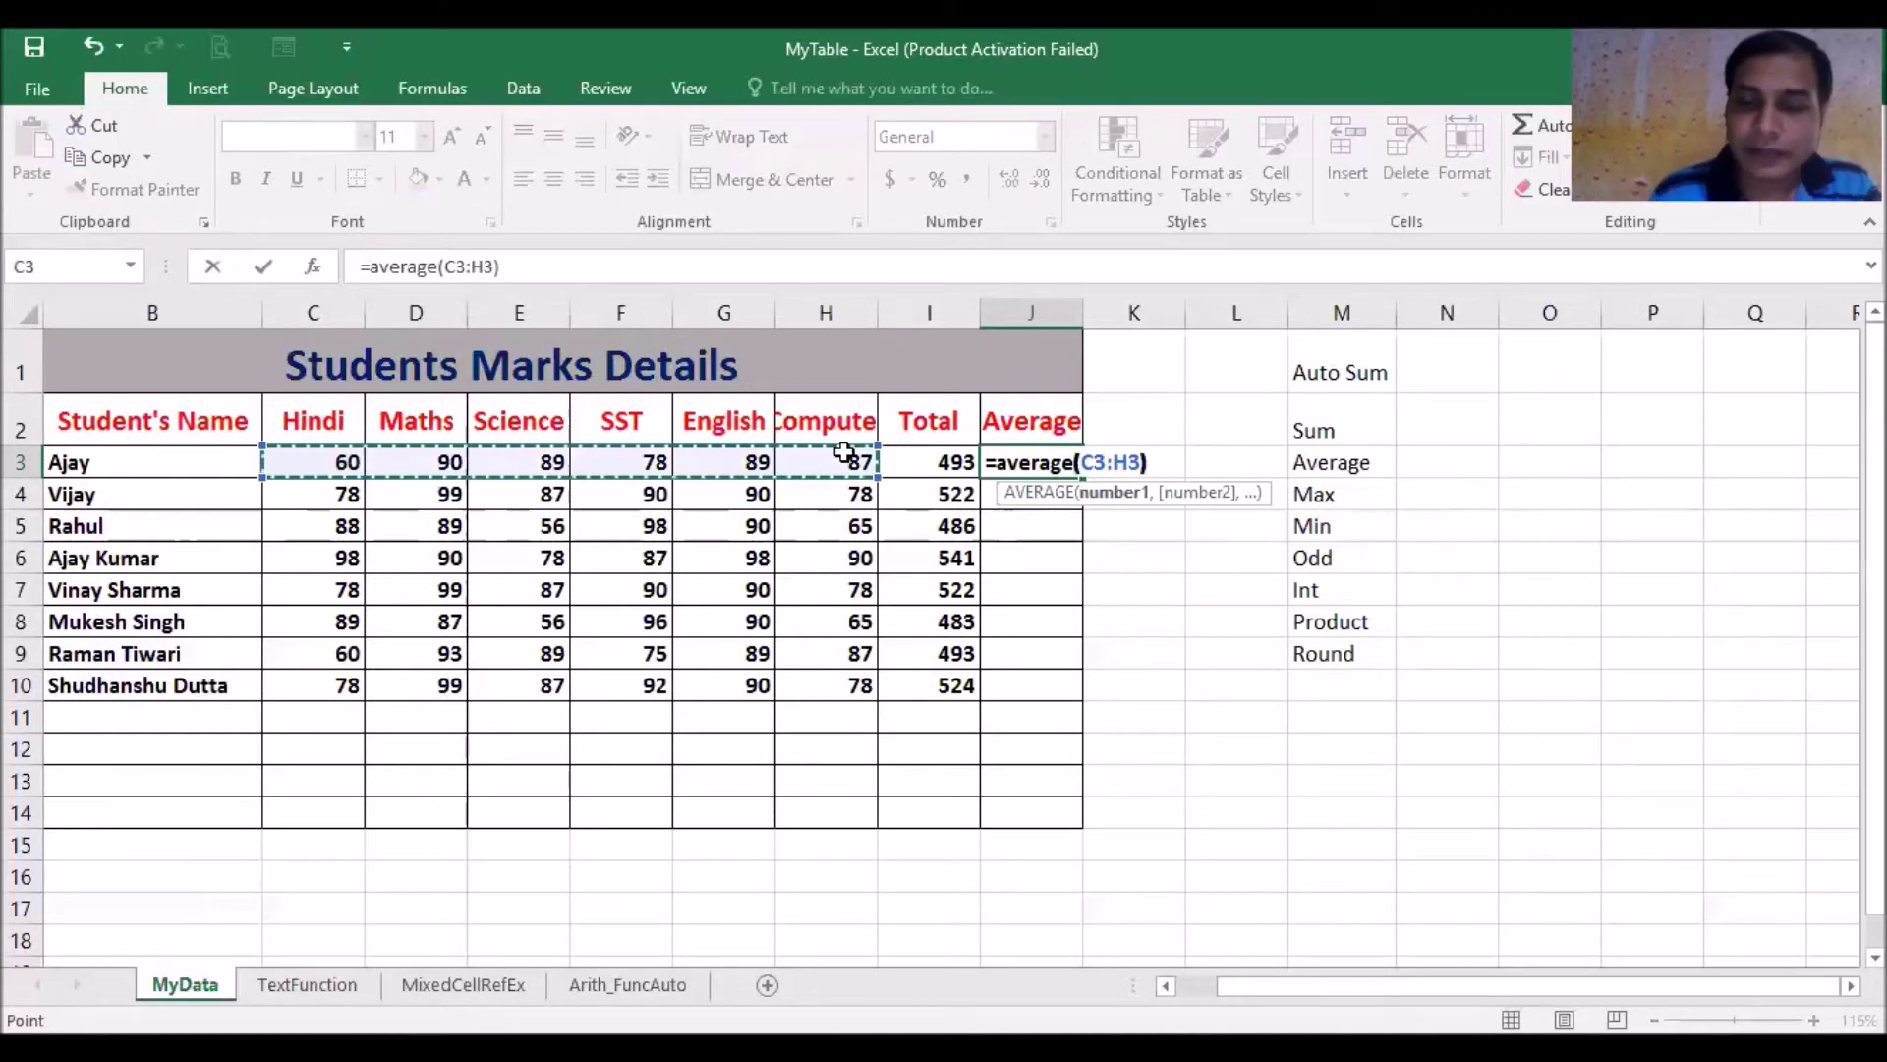
key("Return")
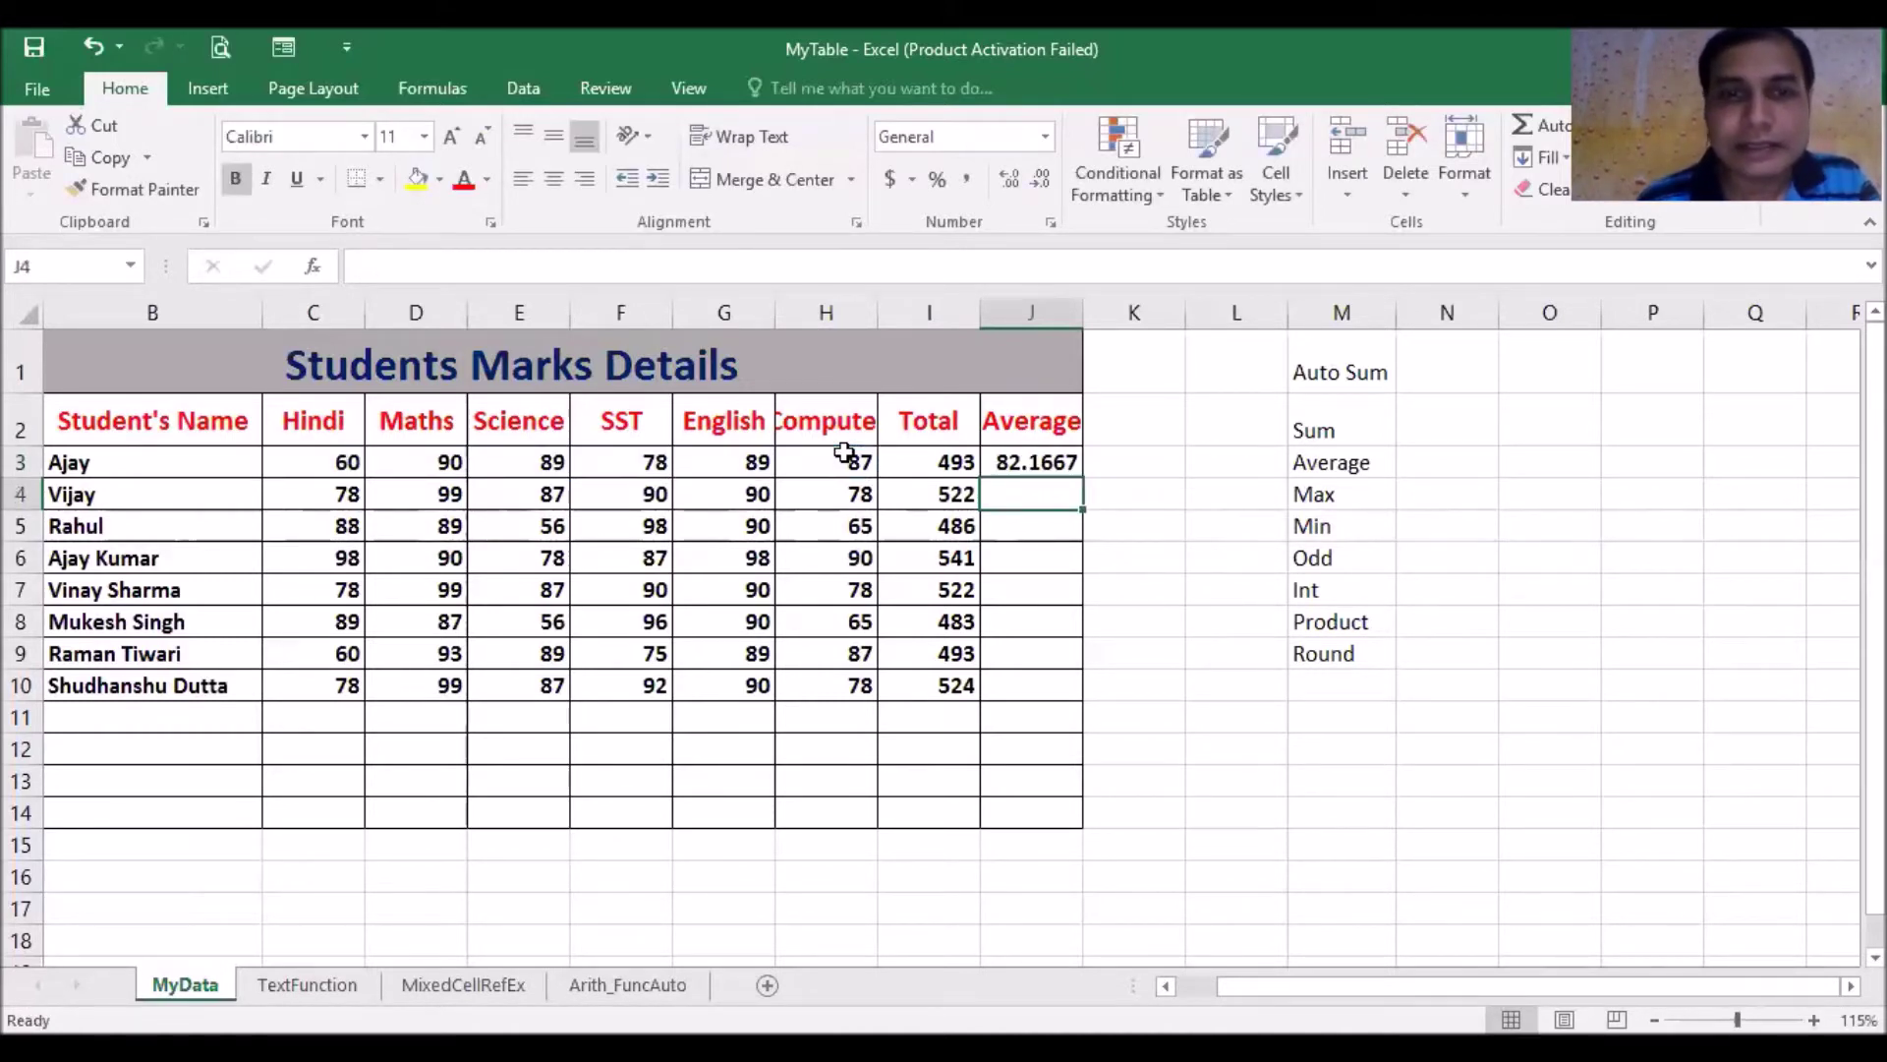
mouse_move(336, 463)
left_mouse_down()
mouse_move(838, 493)
mouse_move(845, 462)
left_mouse_up()
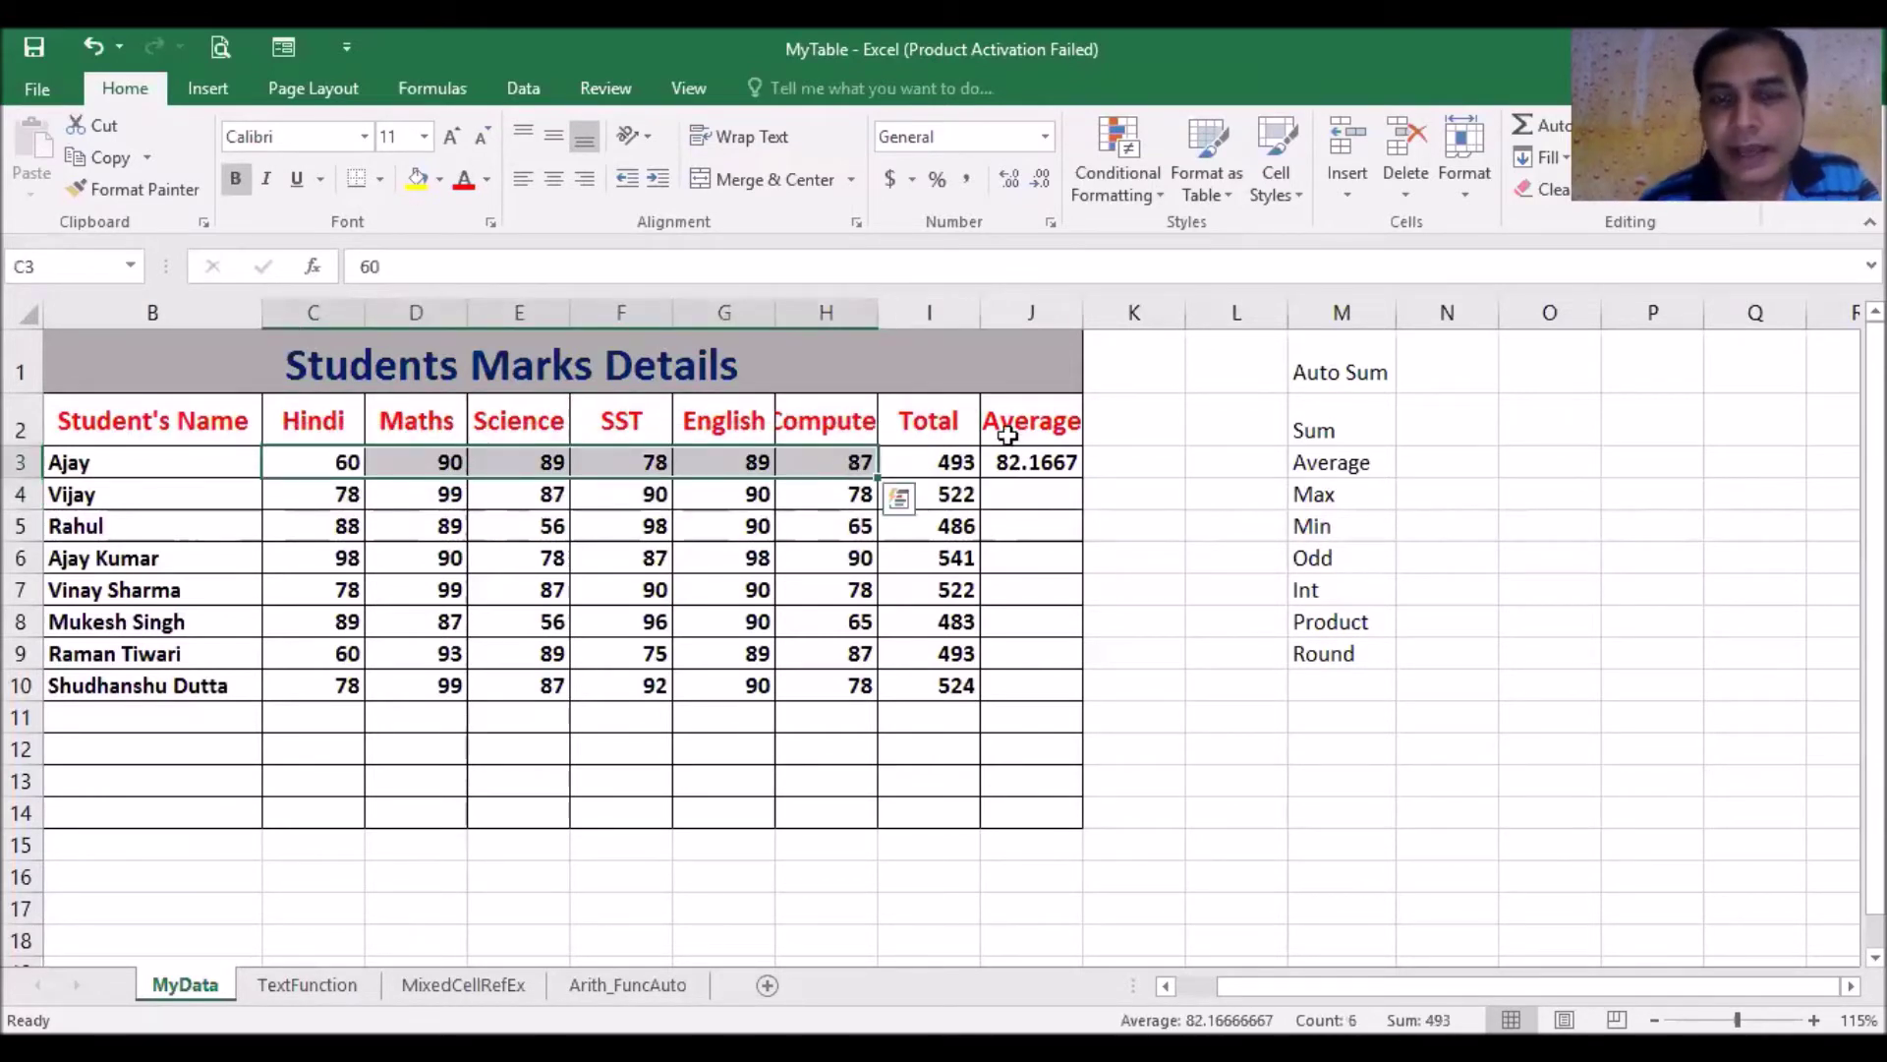
left_click(1032, 494)
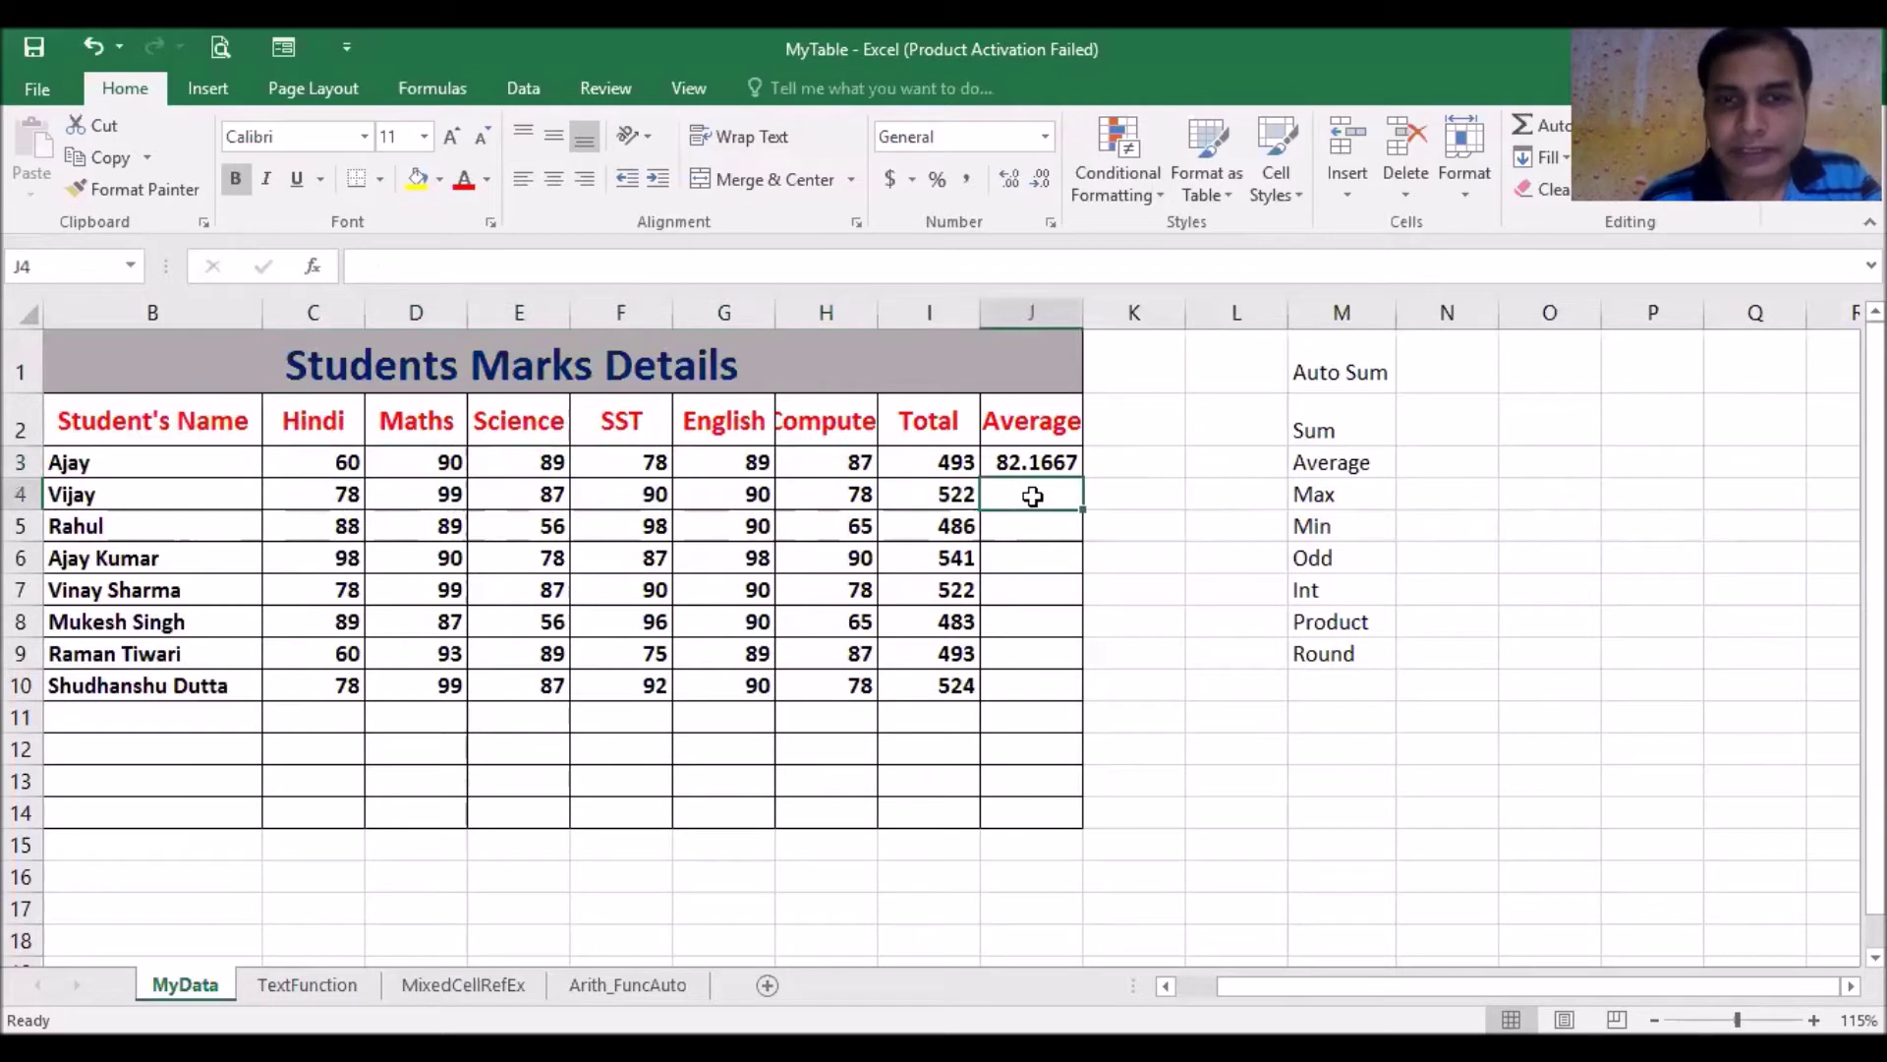
- Enter =I4/6 in J4 and fill the average formula down to J10
type("=")
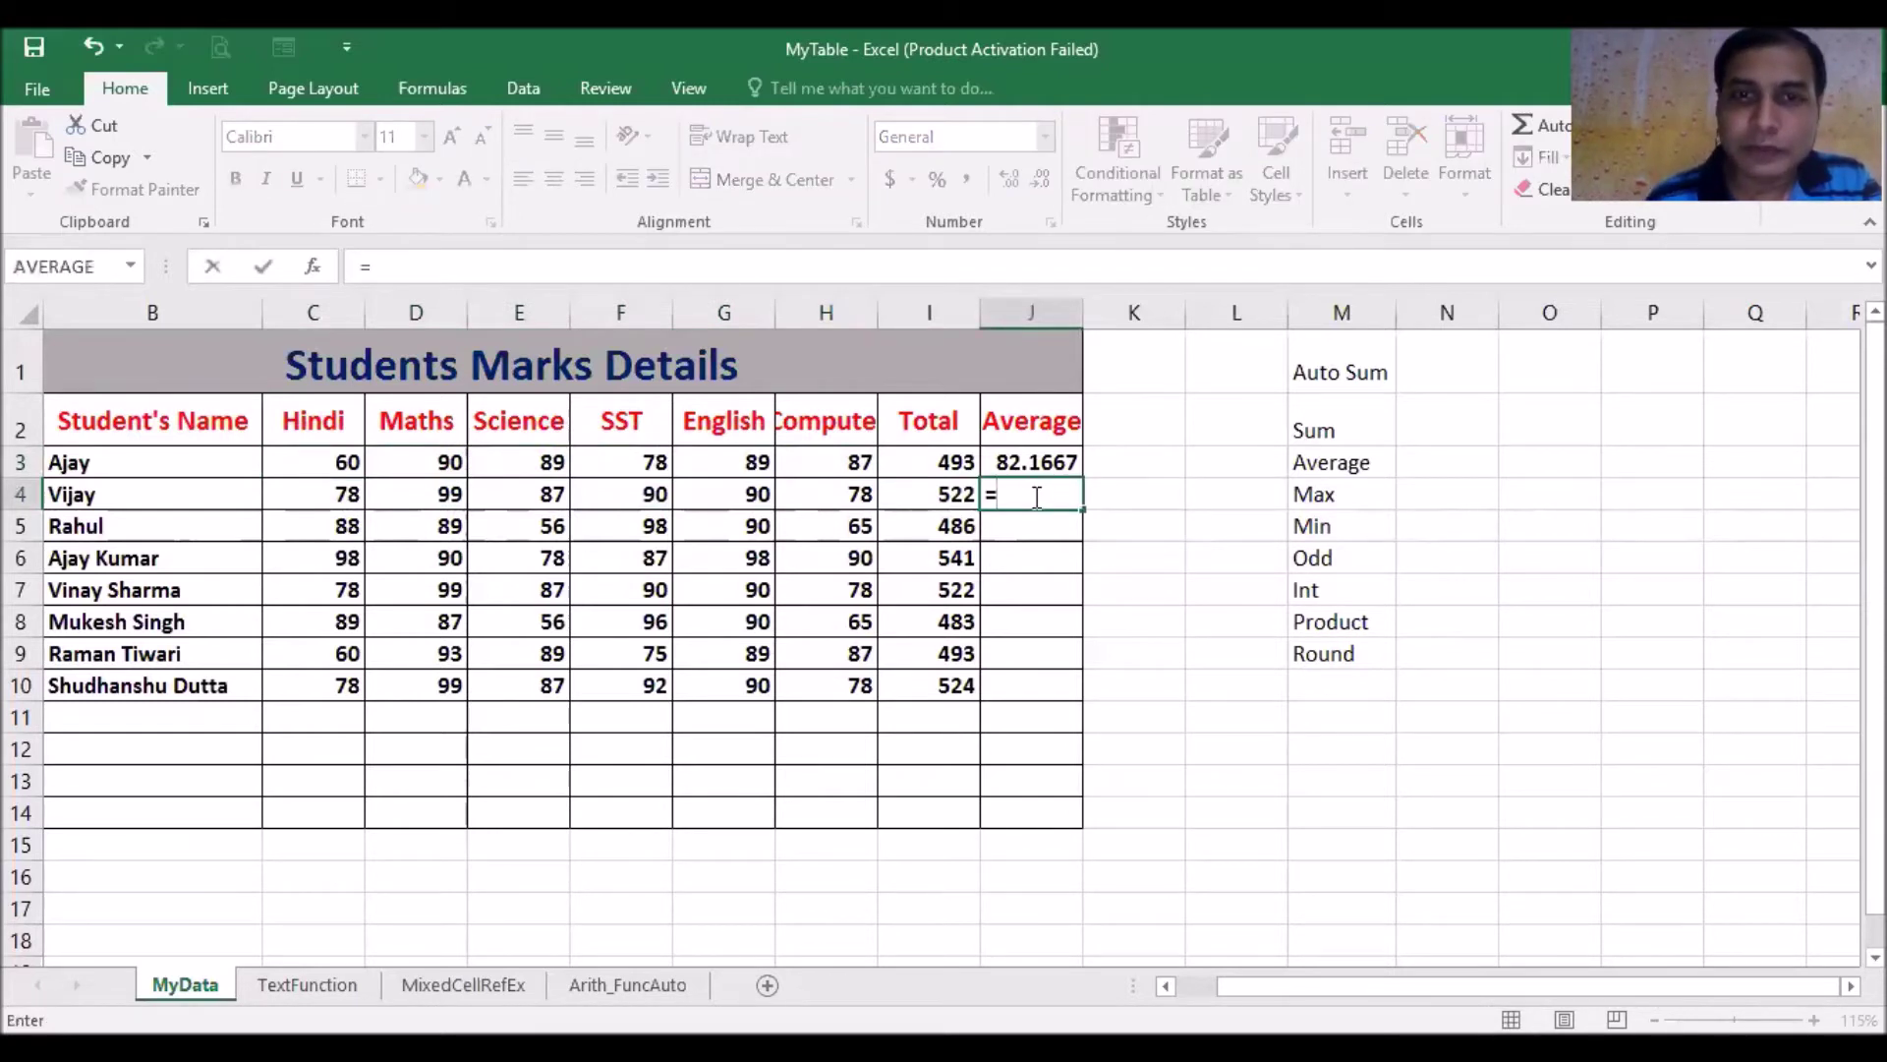
left_click(931, 496)
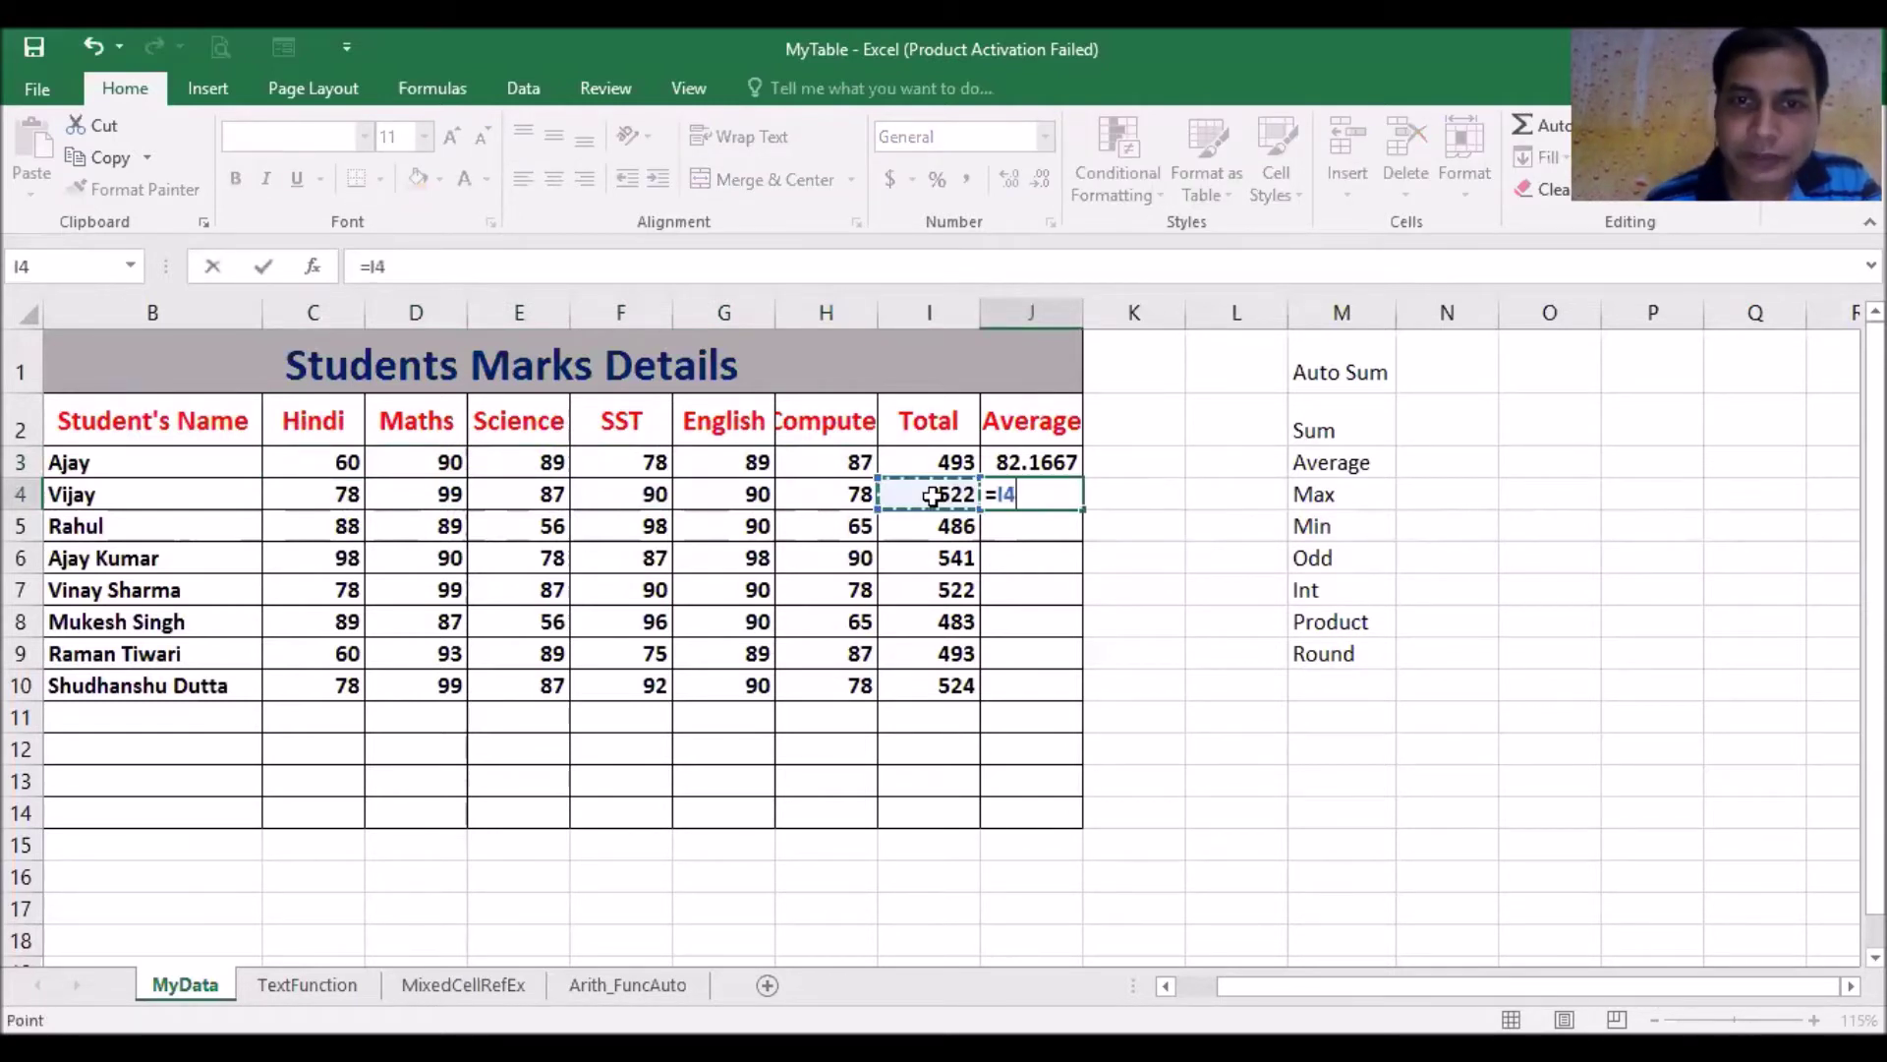
type("/")
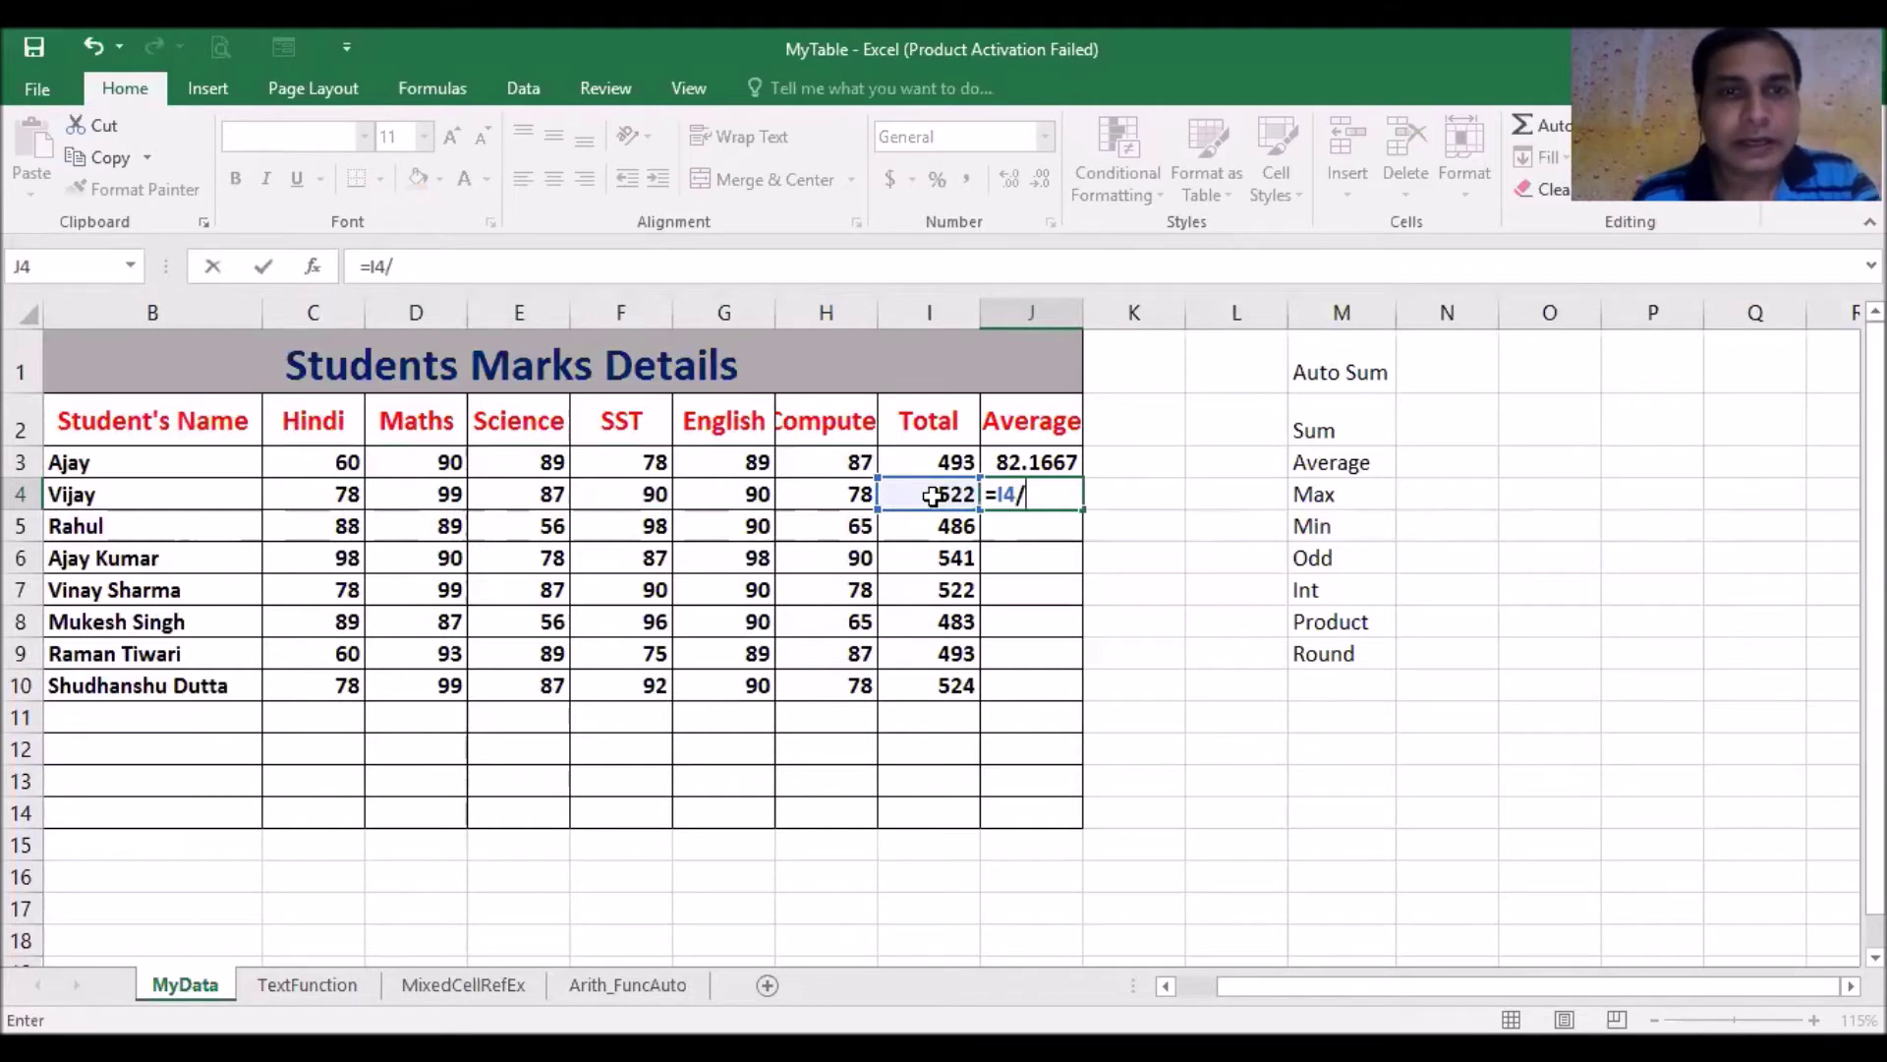
type("6")
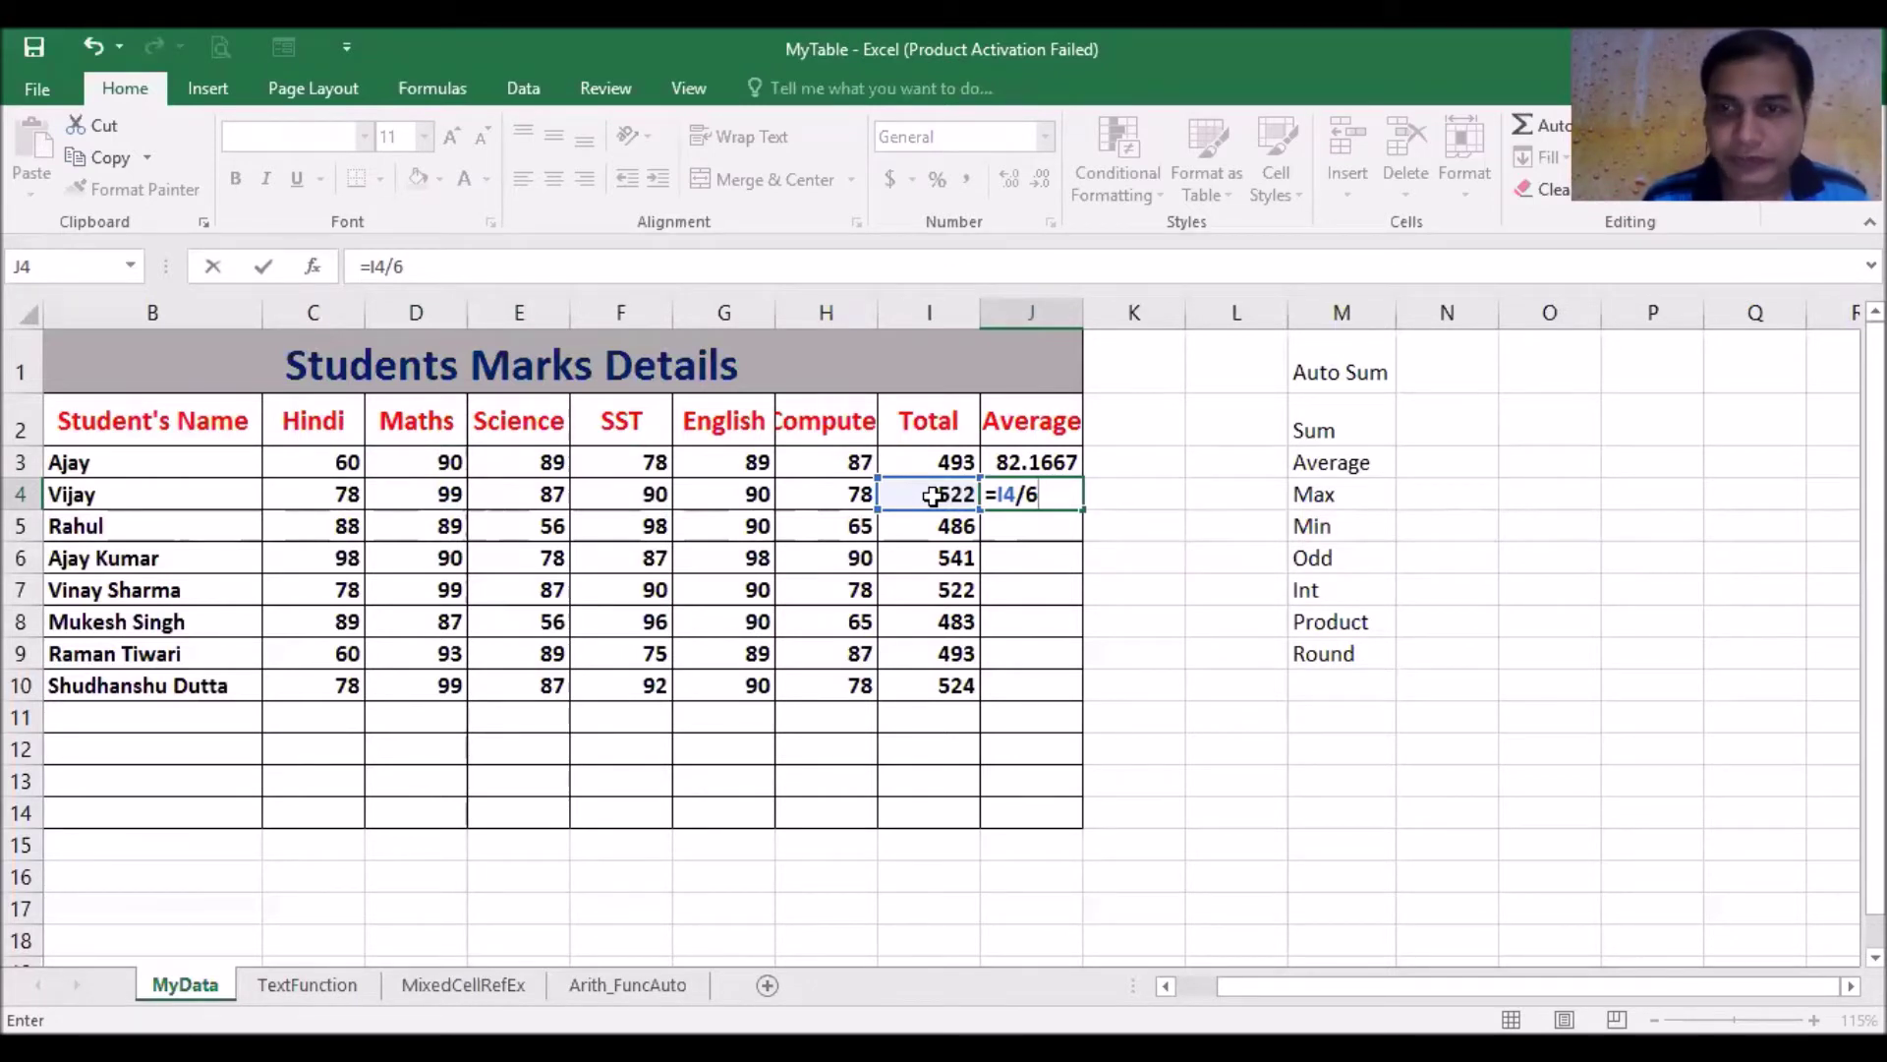
key("Return")
left_click(1063, 492)
left_click_drag(1081, 506, 1082, 704)
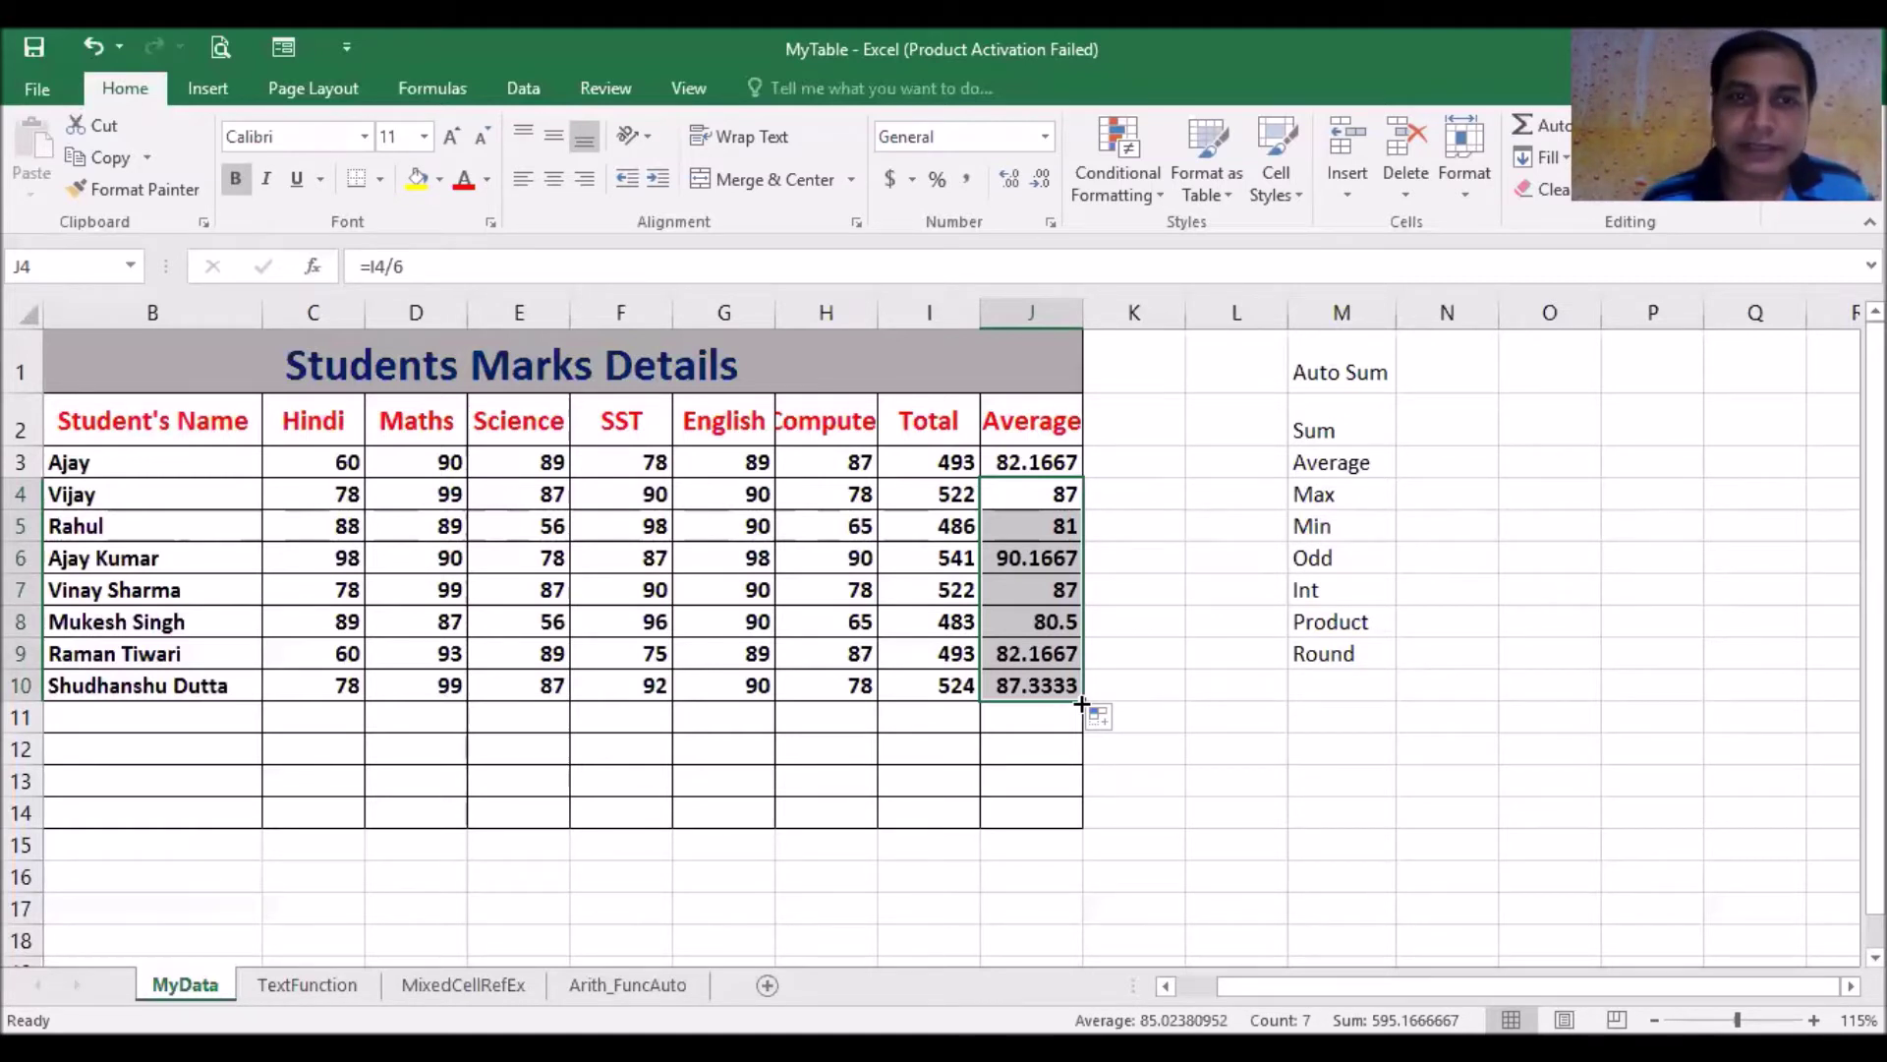
left_click(932, 687)
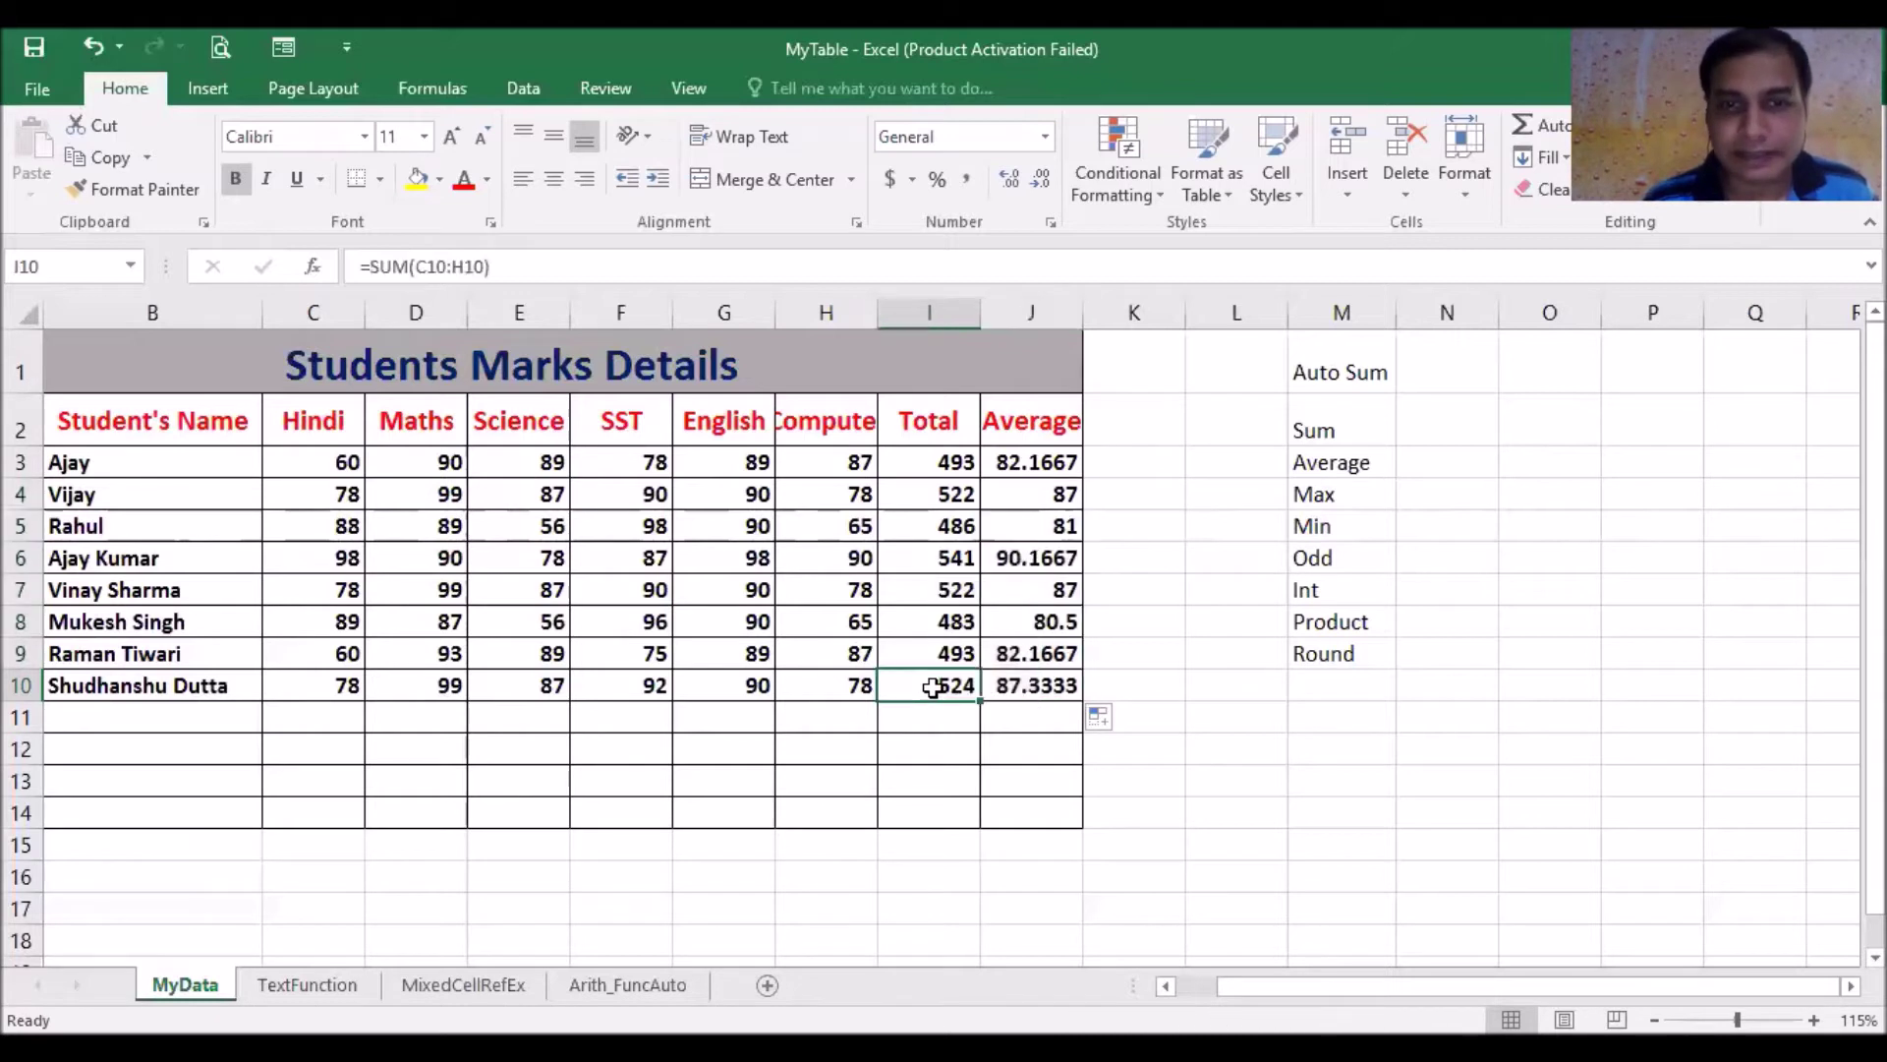
- Replace the total in I10 with =SUM(C10:H10), restoring 524
key("Delete")
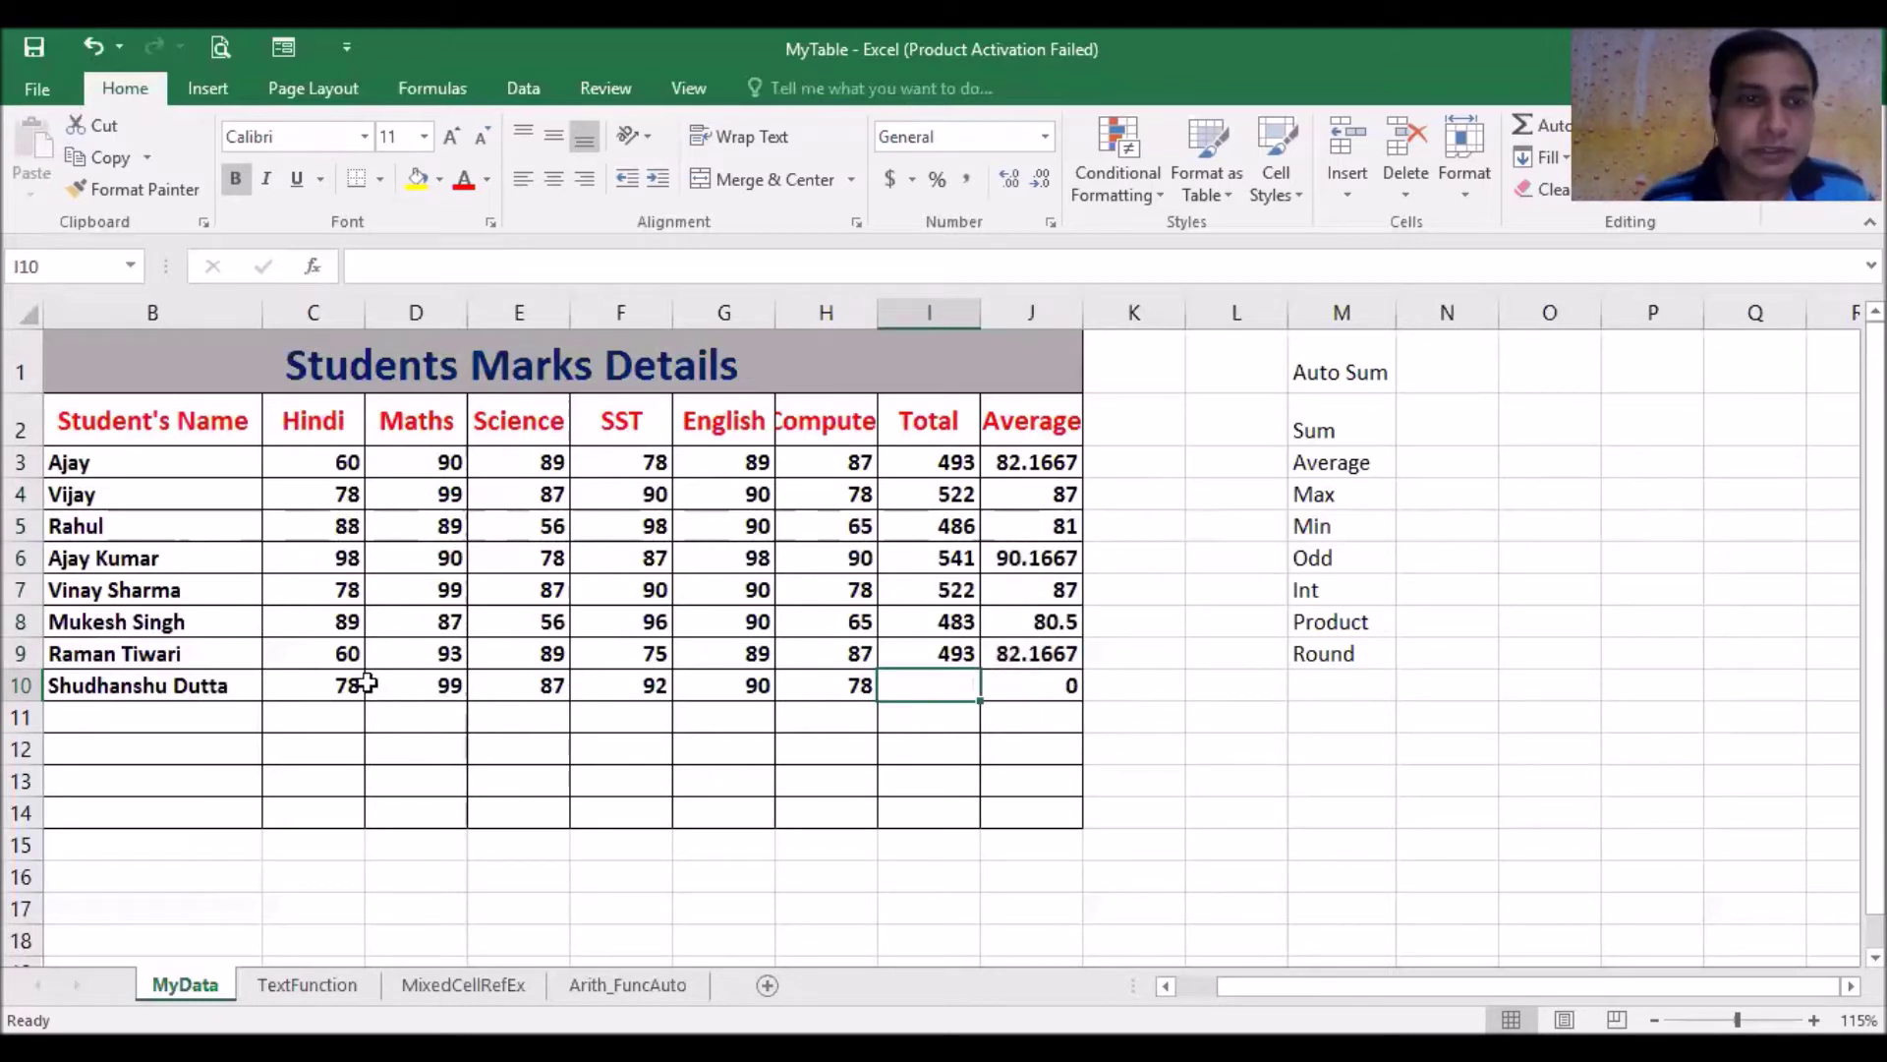
left_click_drag(342, 682, 836, 686)
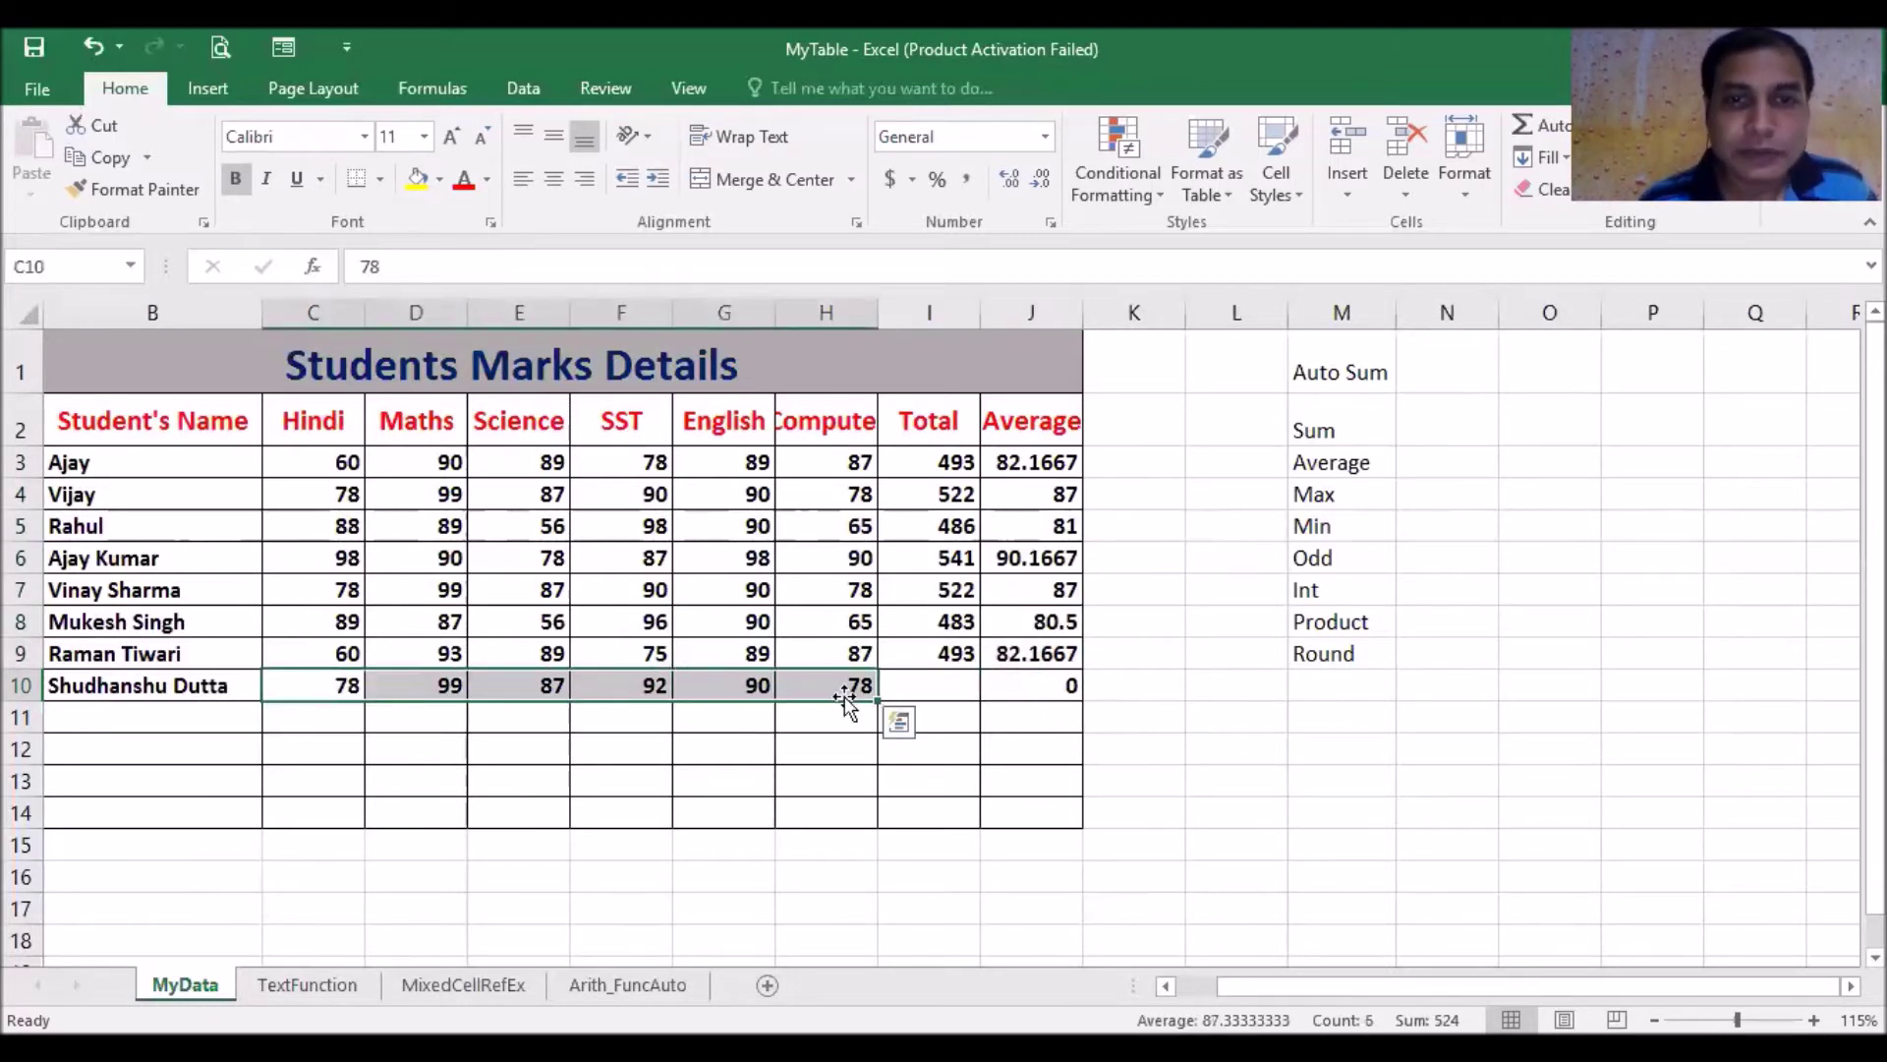
left_click(943, 679)
type("=")
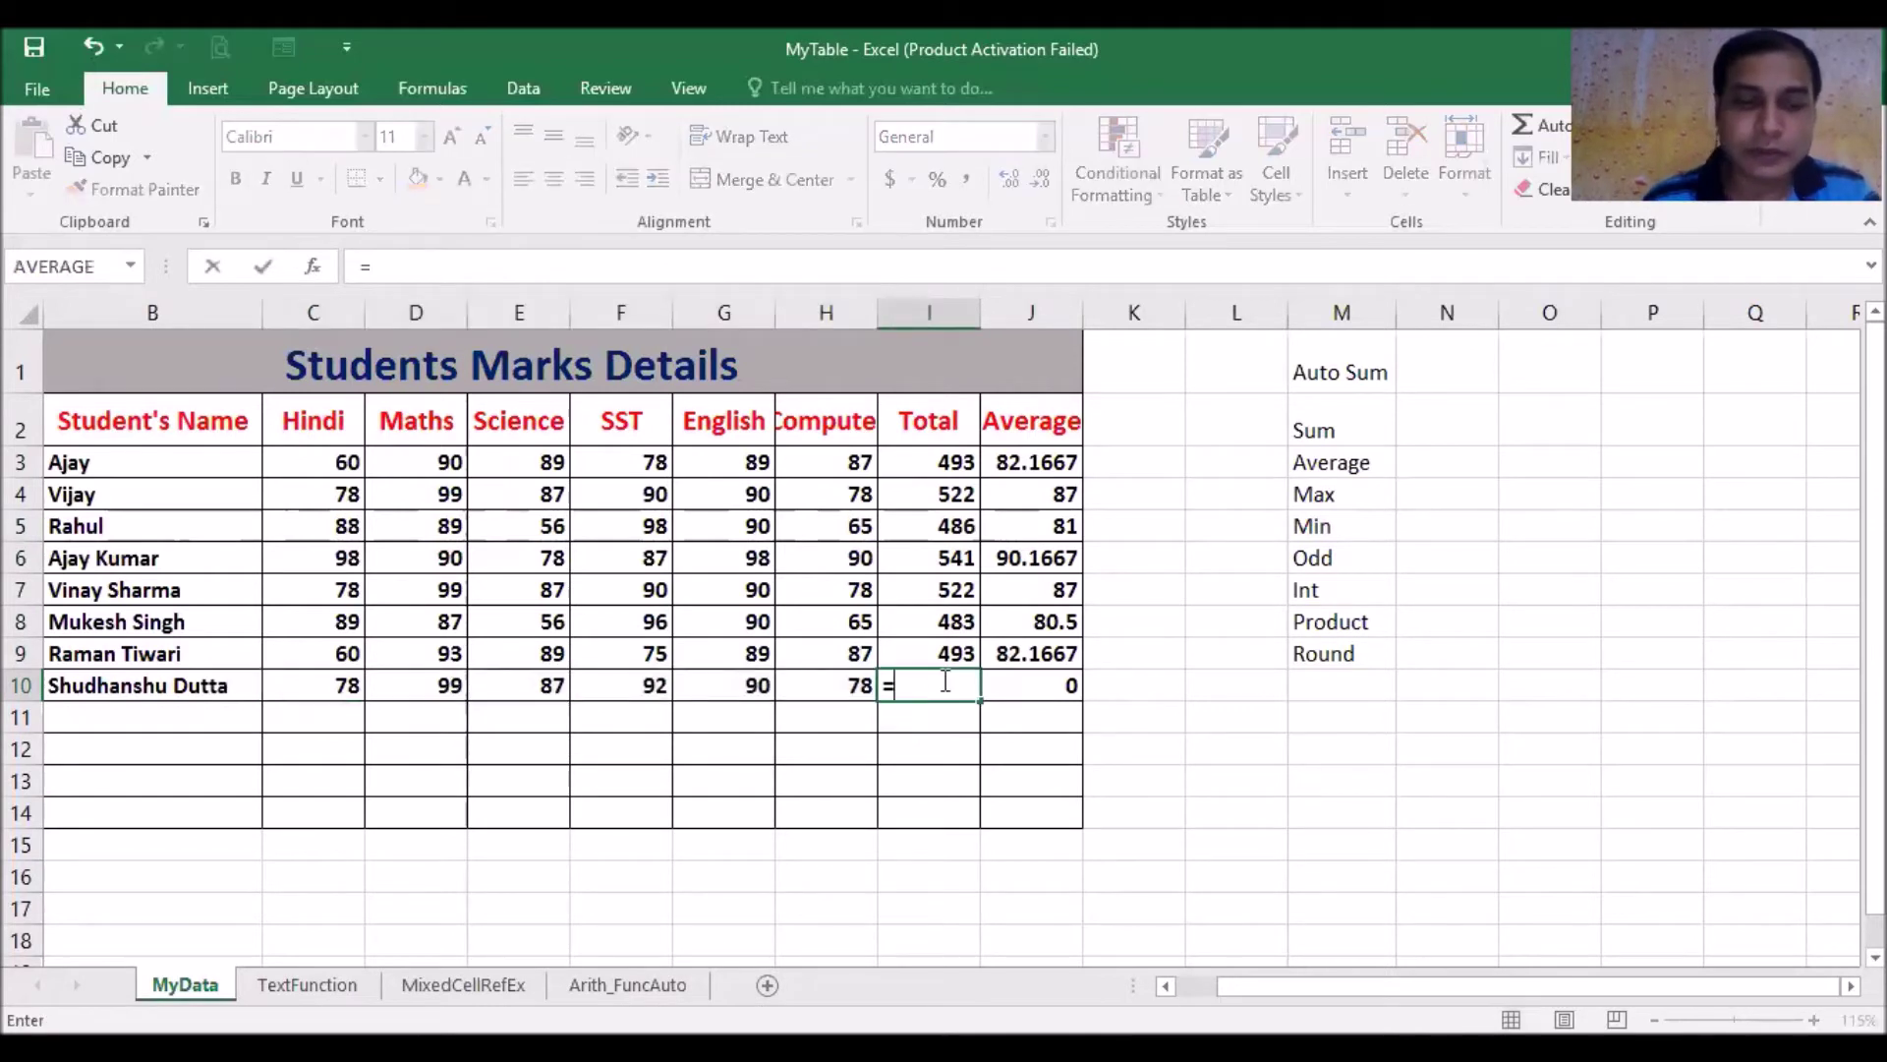
type("sum")
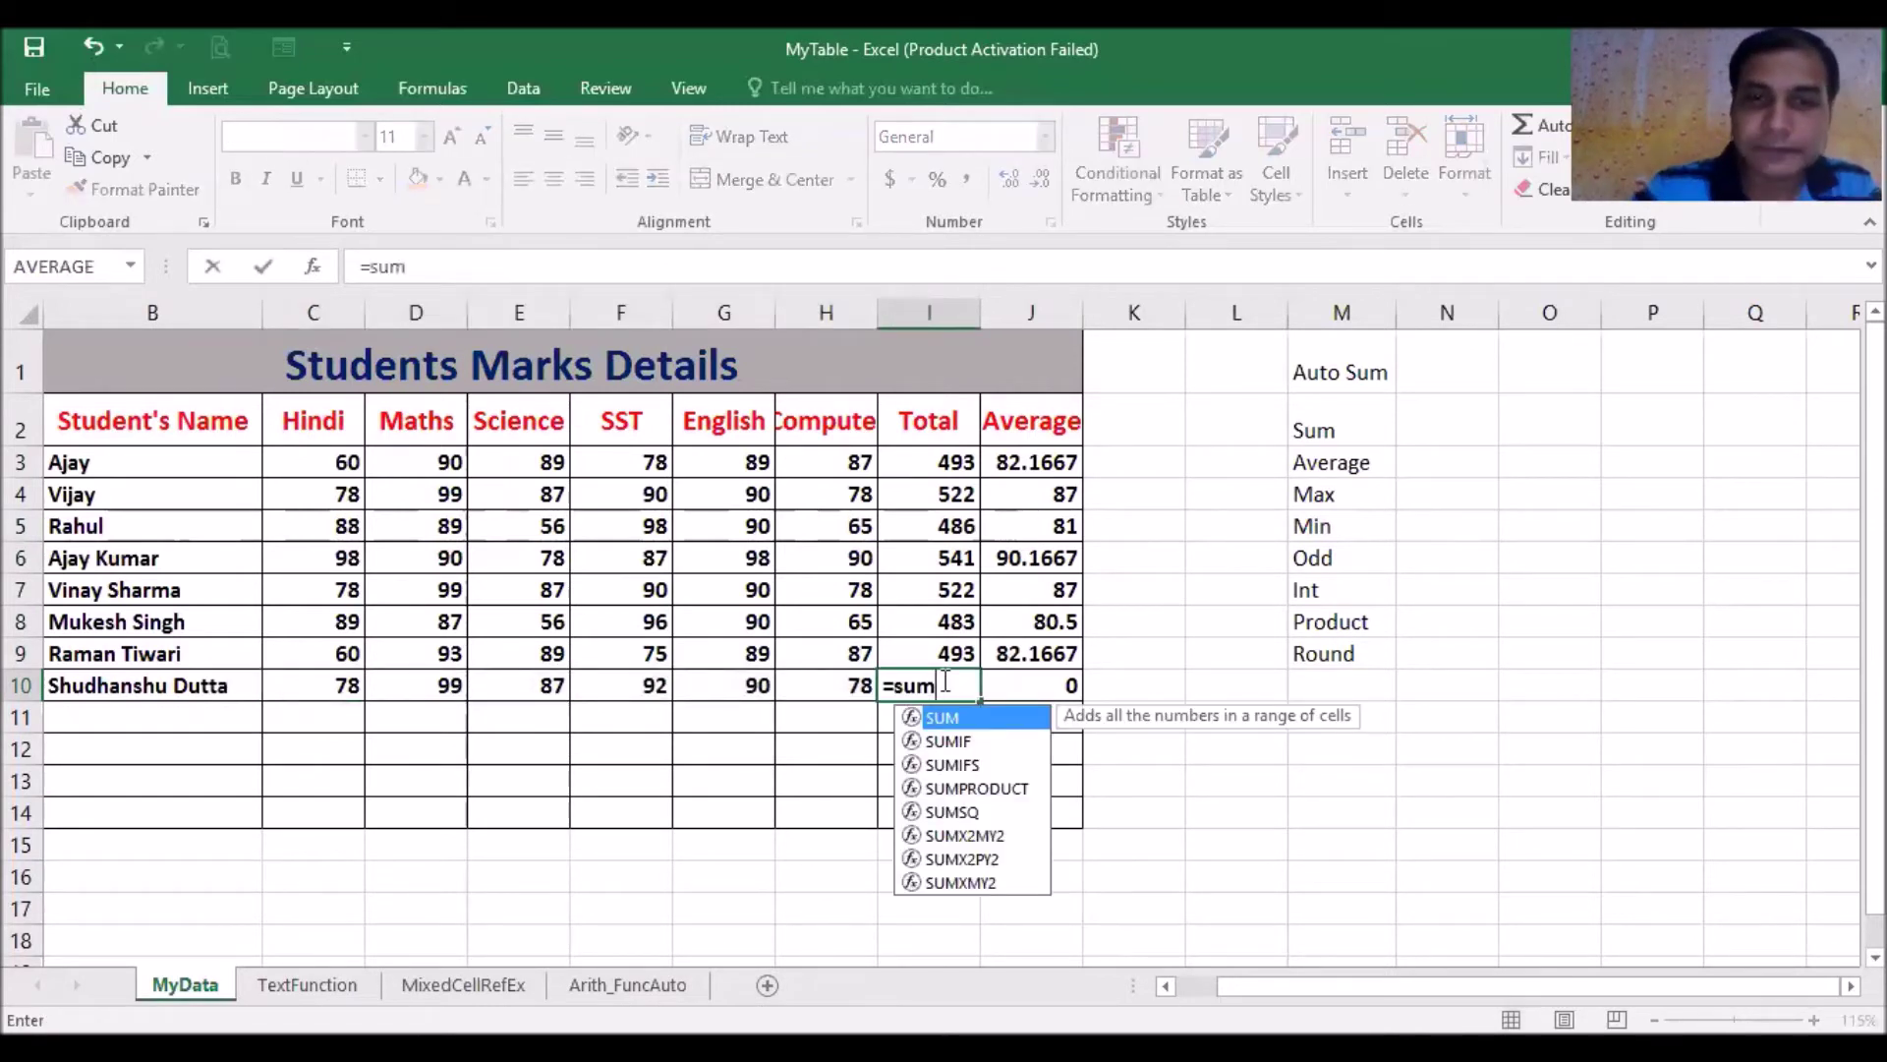
type("(")
left_click(346, 686)
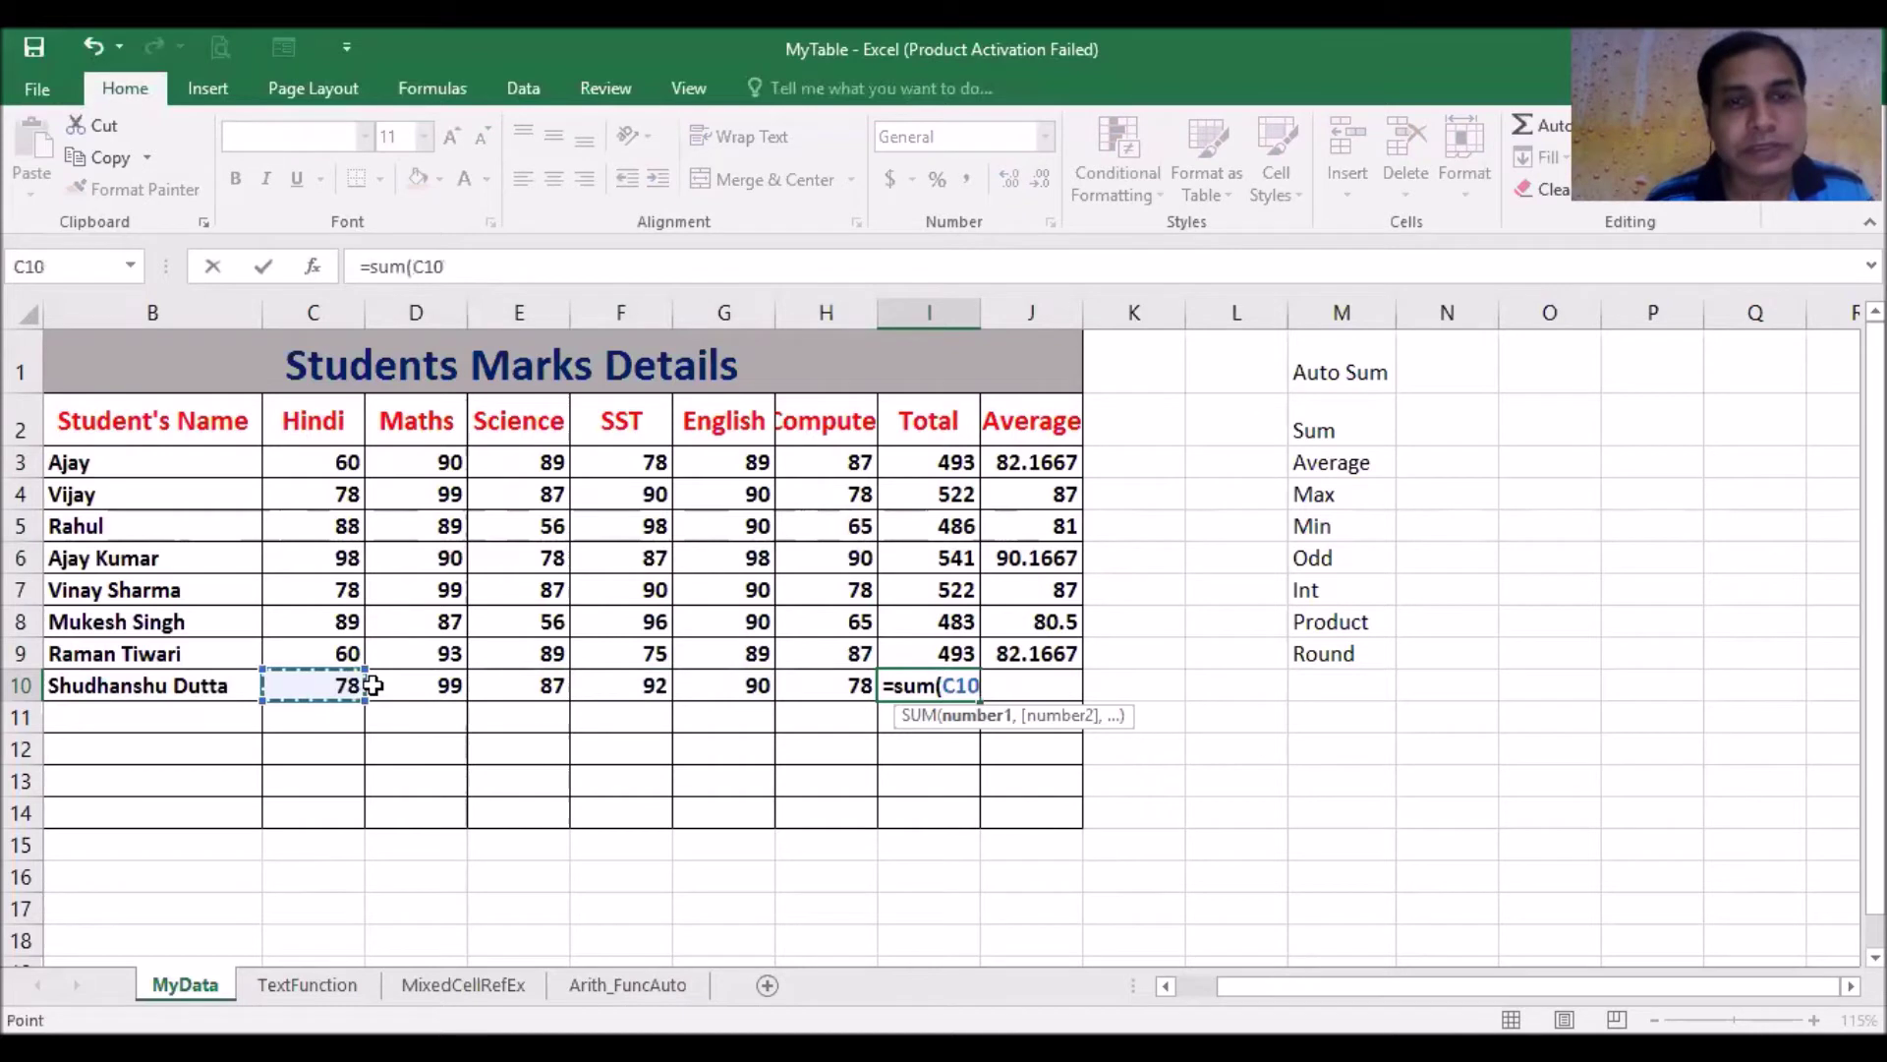
left_click_drag(374, 687, 852, 693)
type(")")
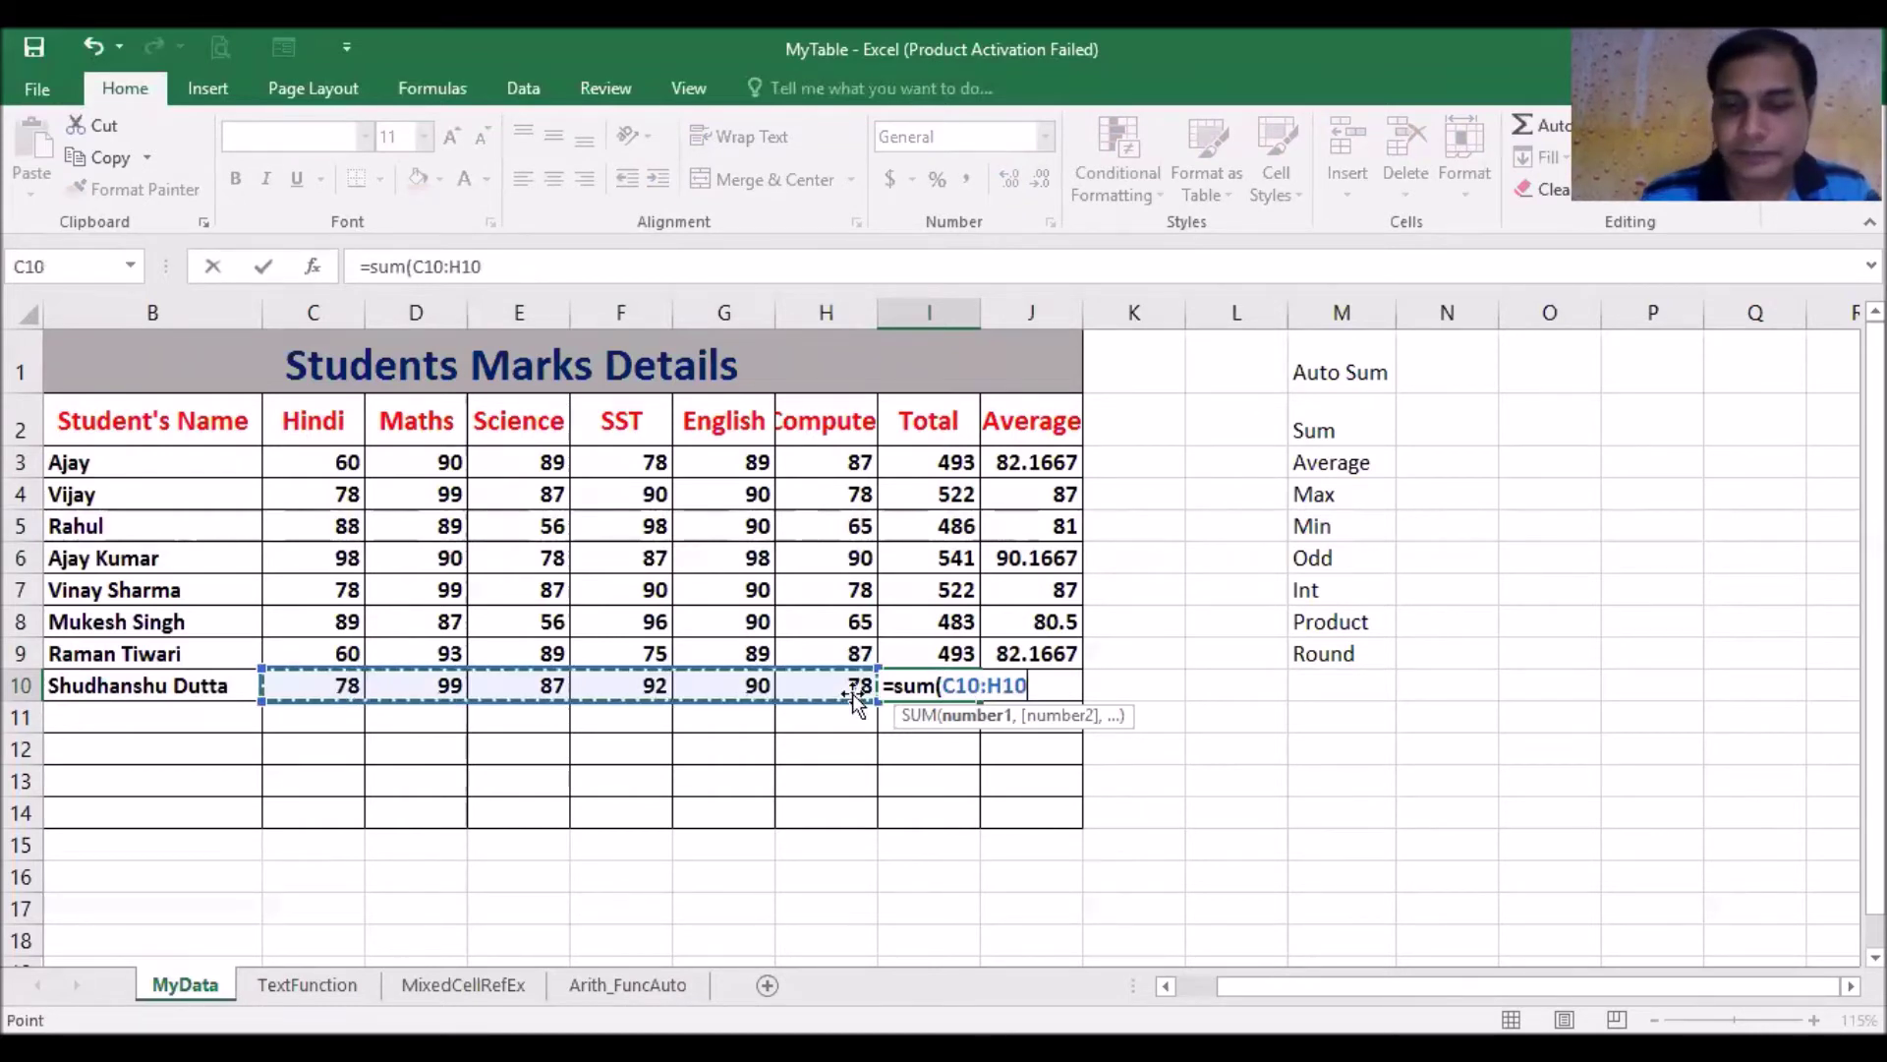
key("Return")
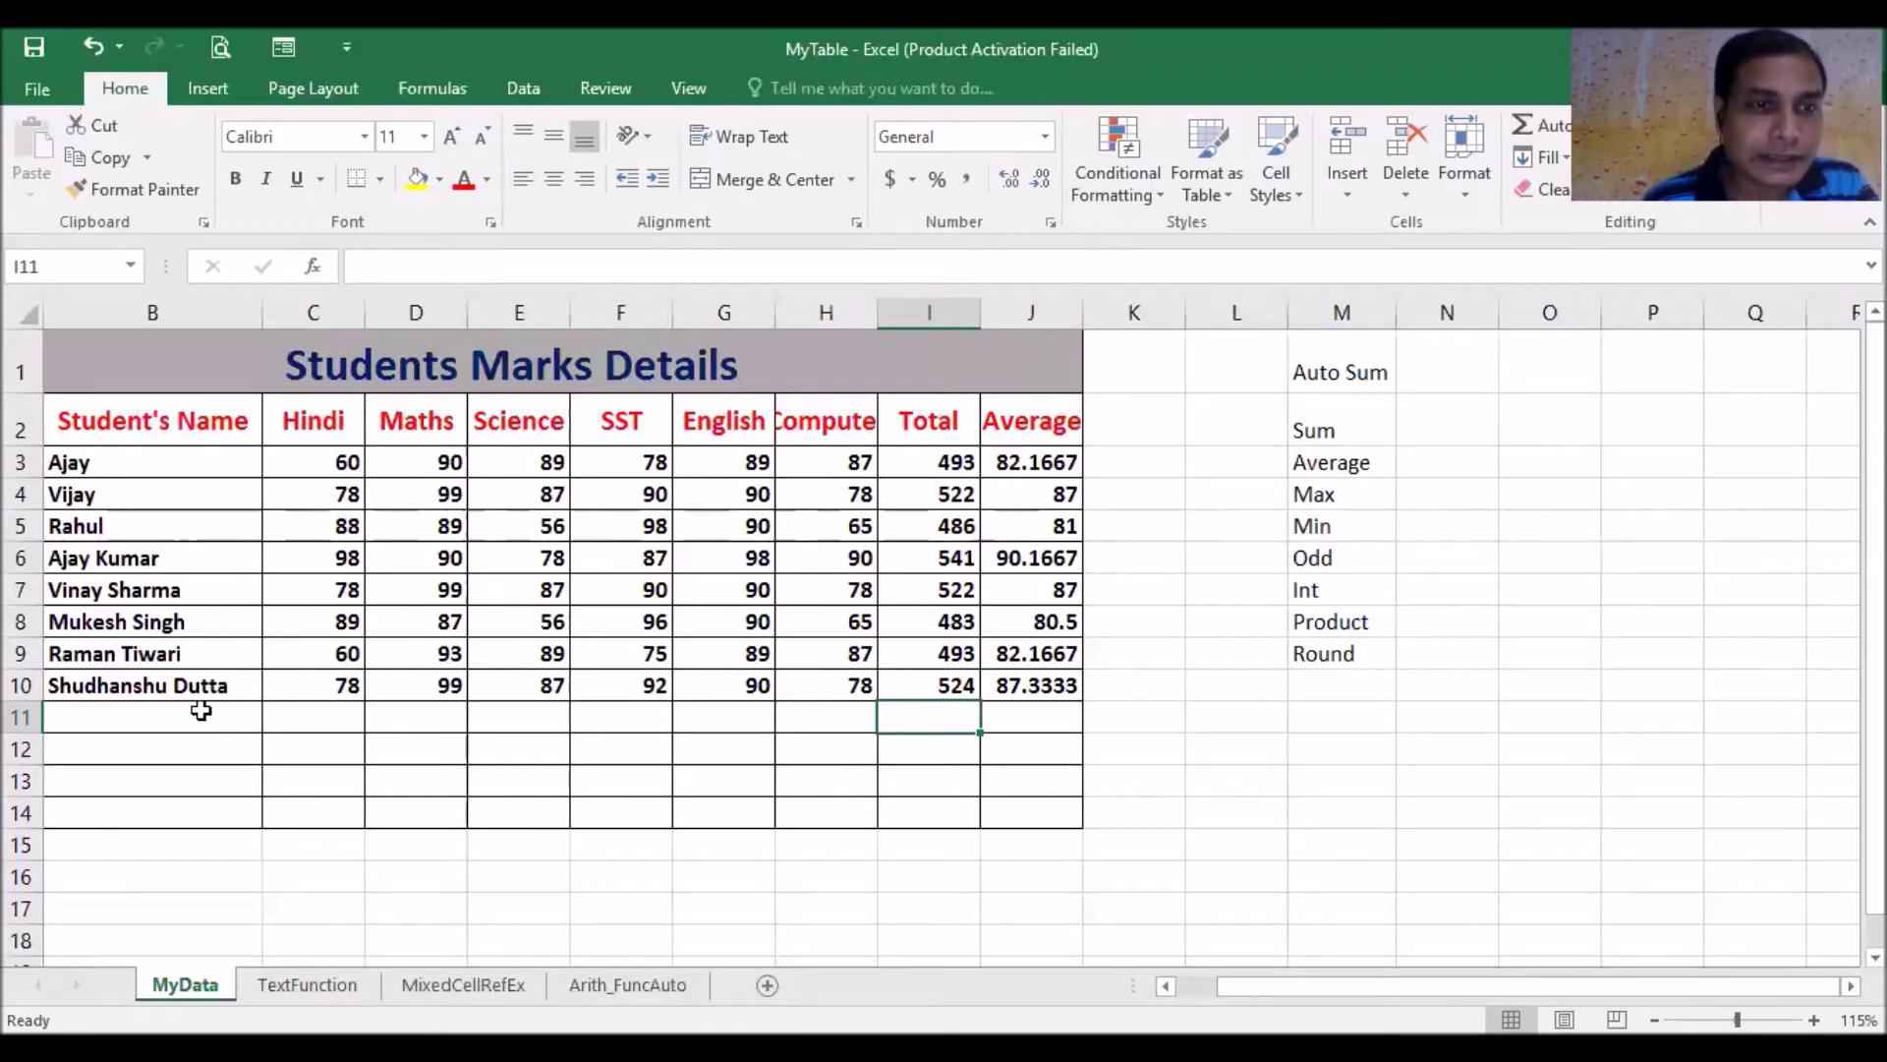
- Add 'Max' and 'Min' labels in B11 and B12
left_click(201, 710)
type("Max")
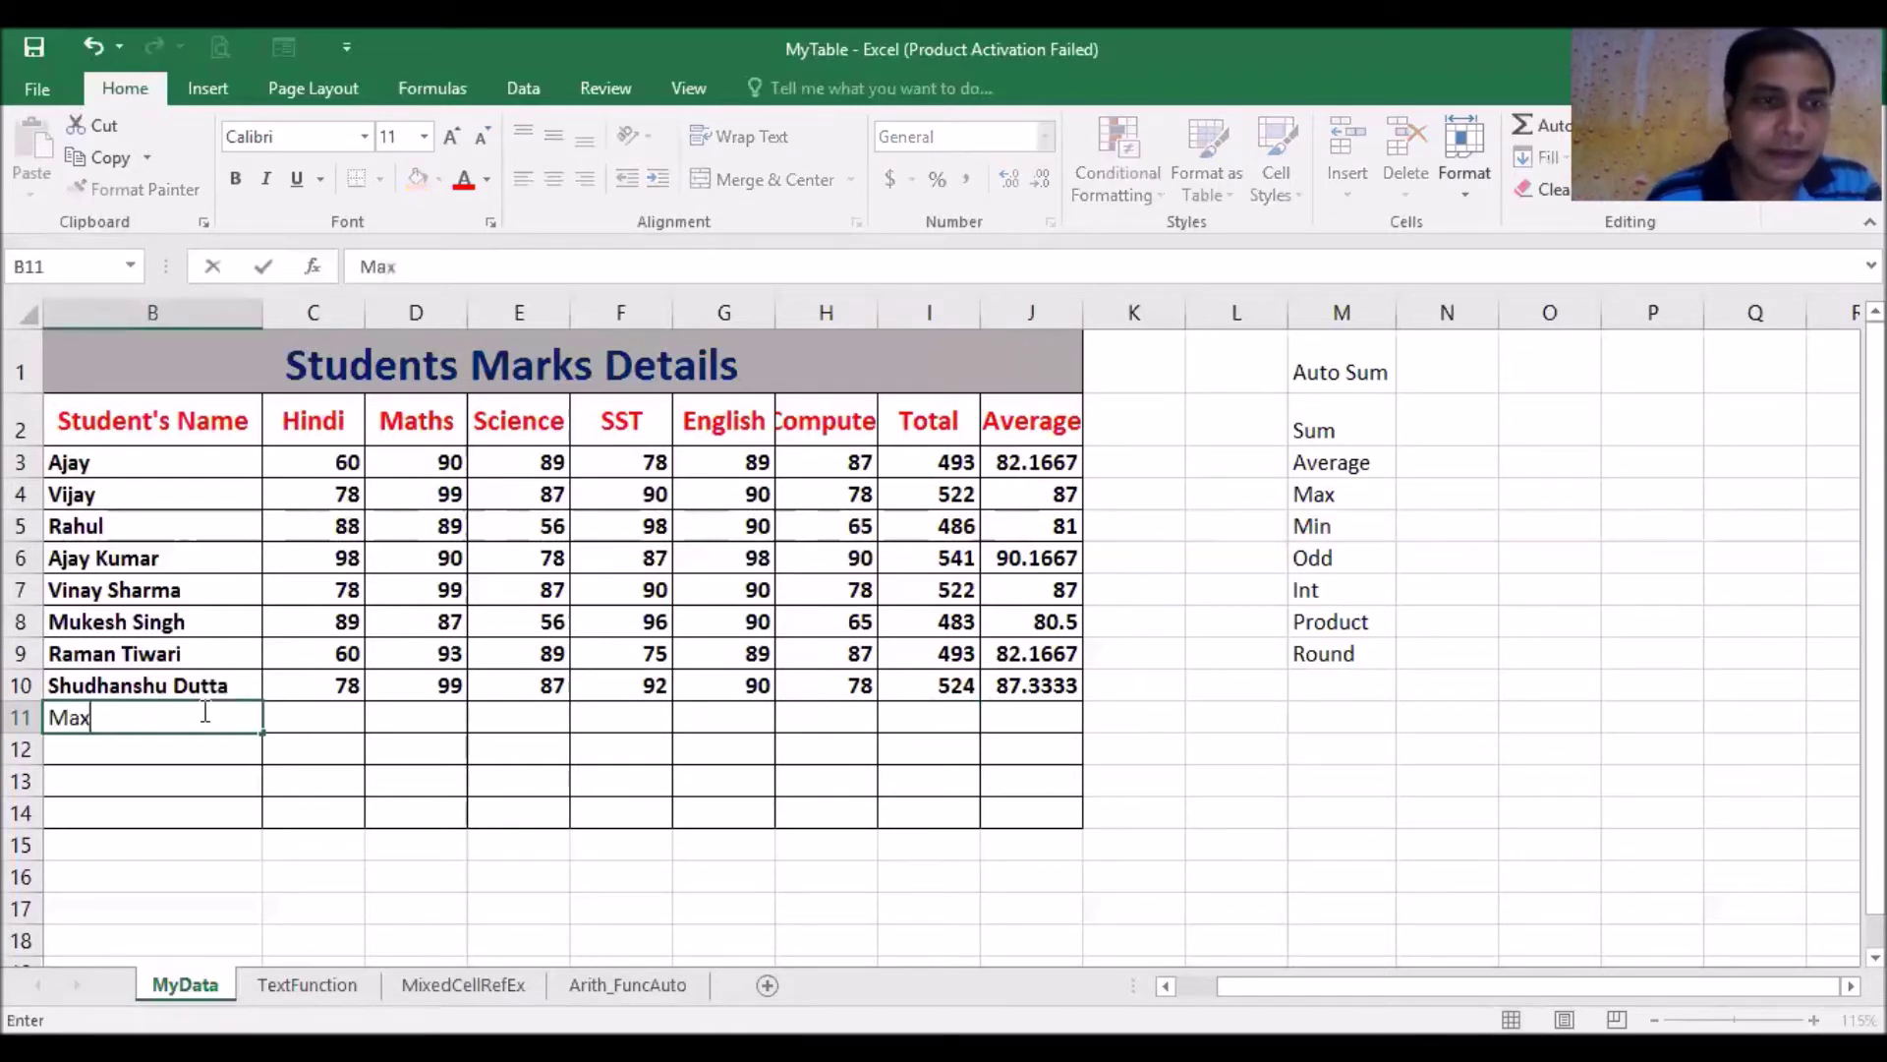
left_click(93, 745)
type("M")
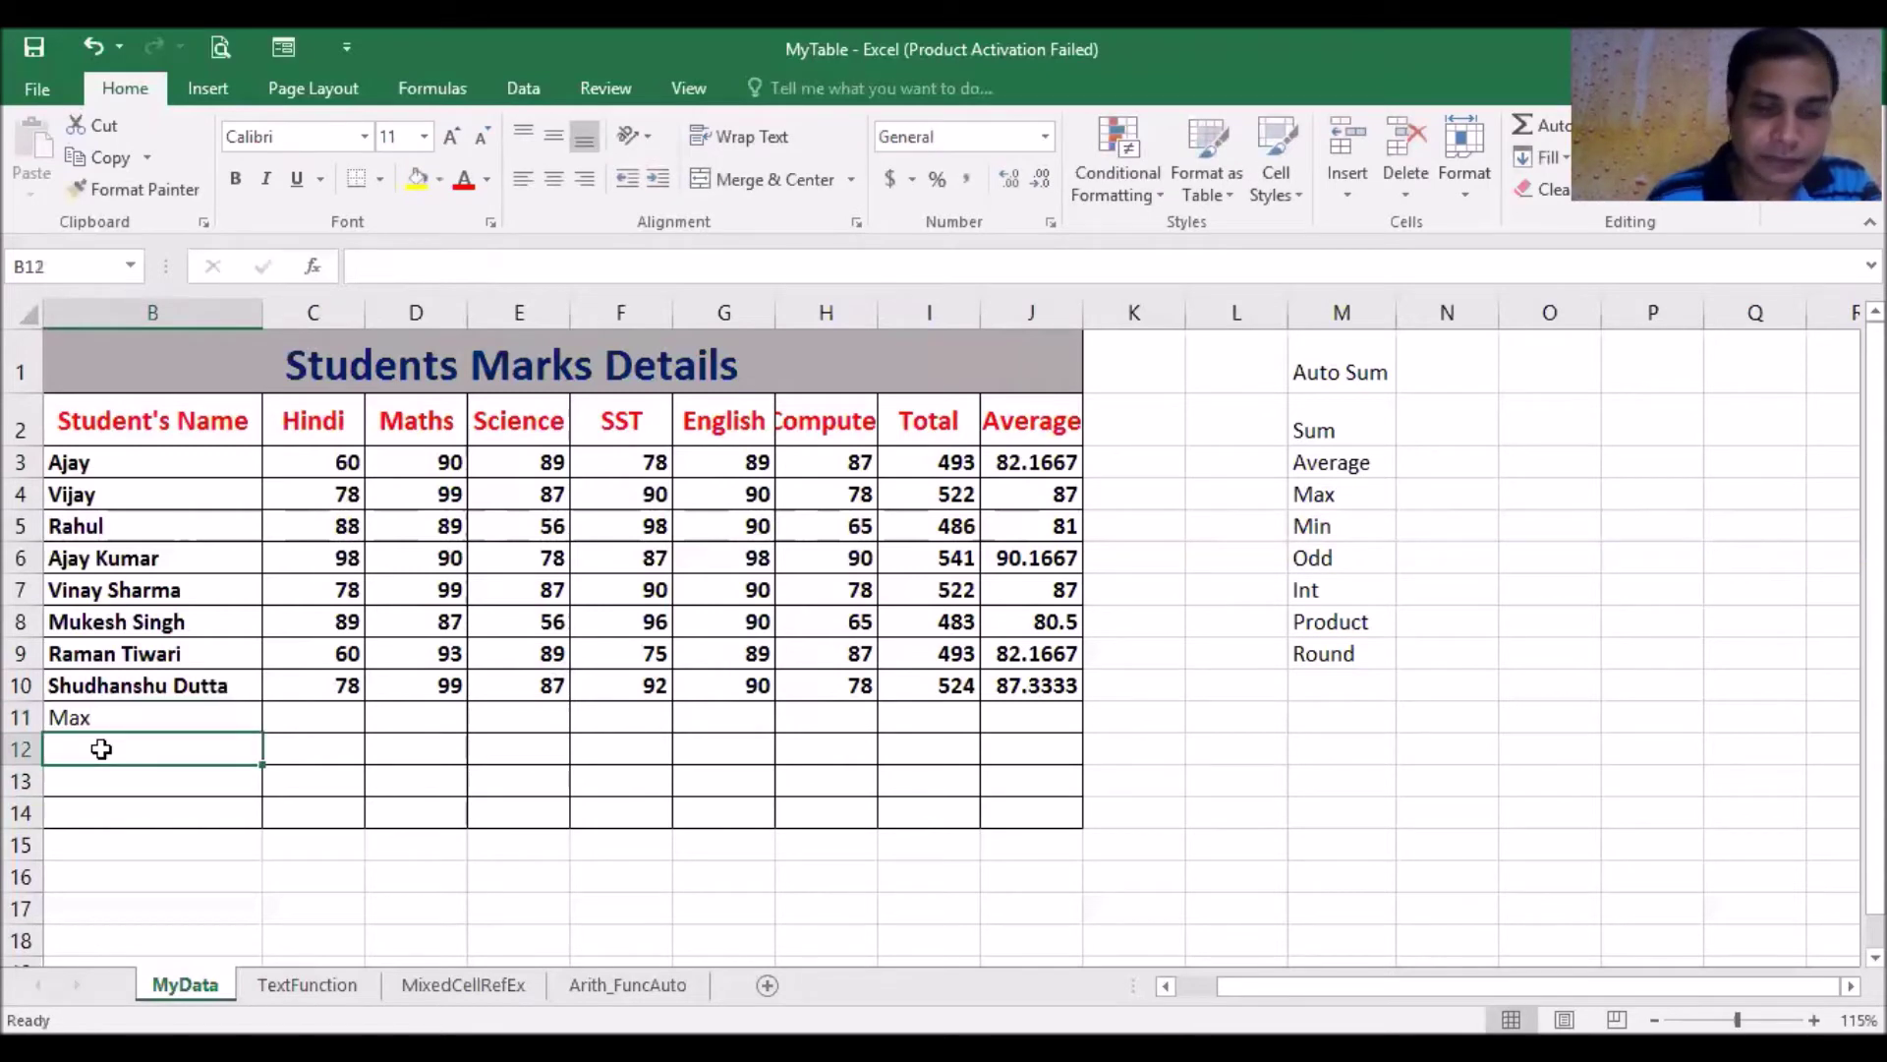
type("in")
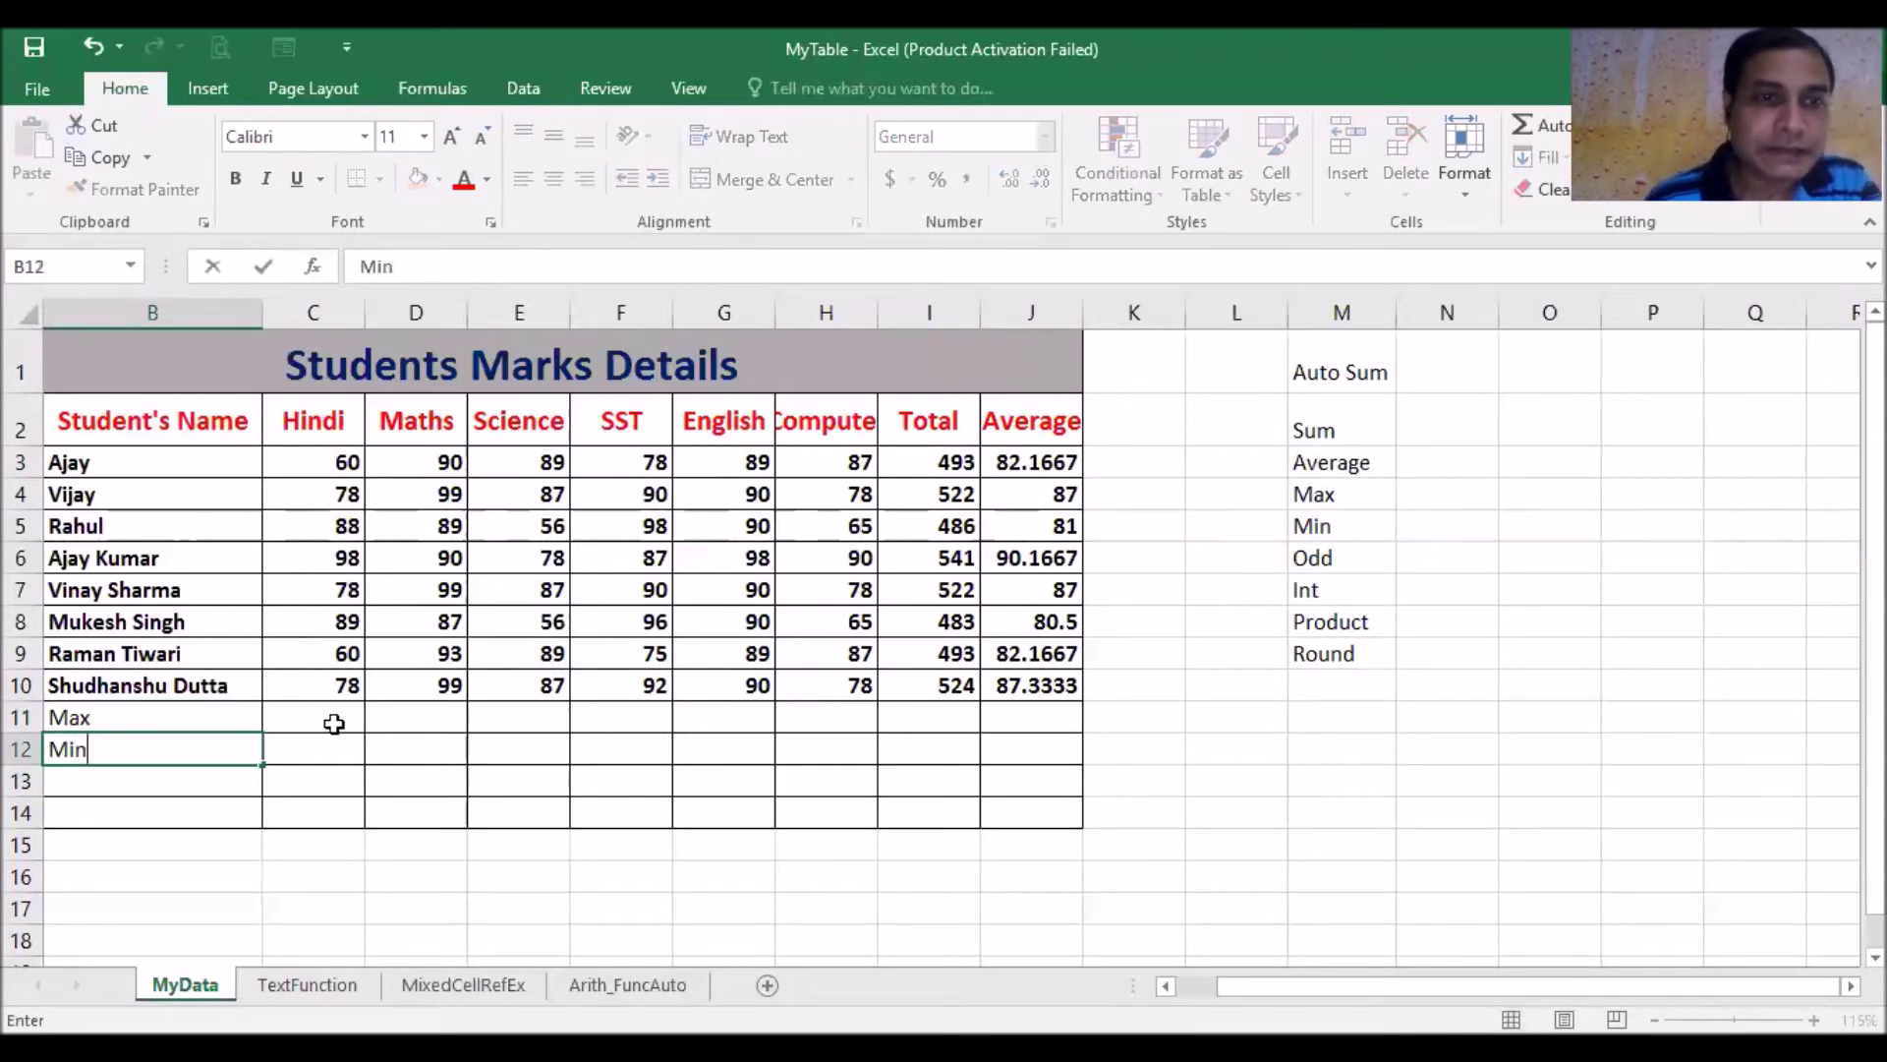
left_click(339, 723)
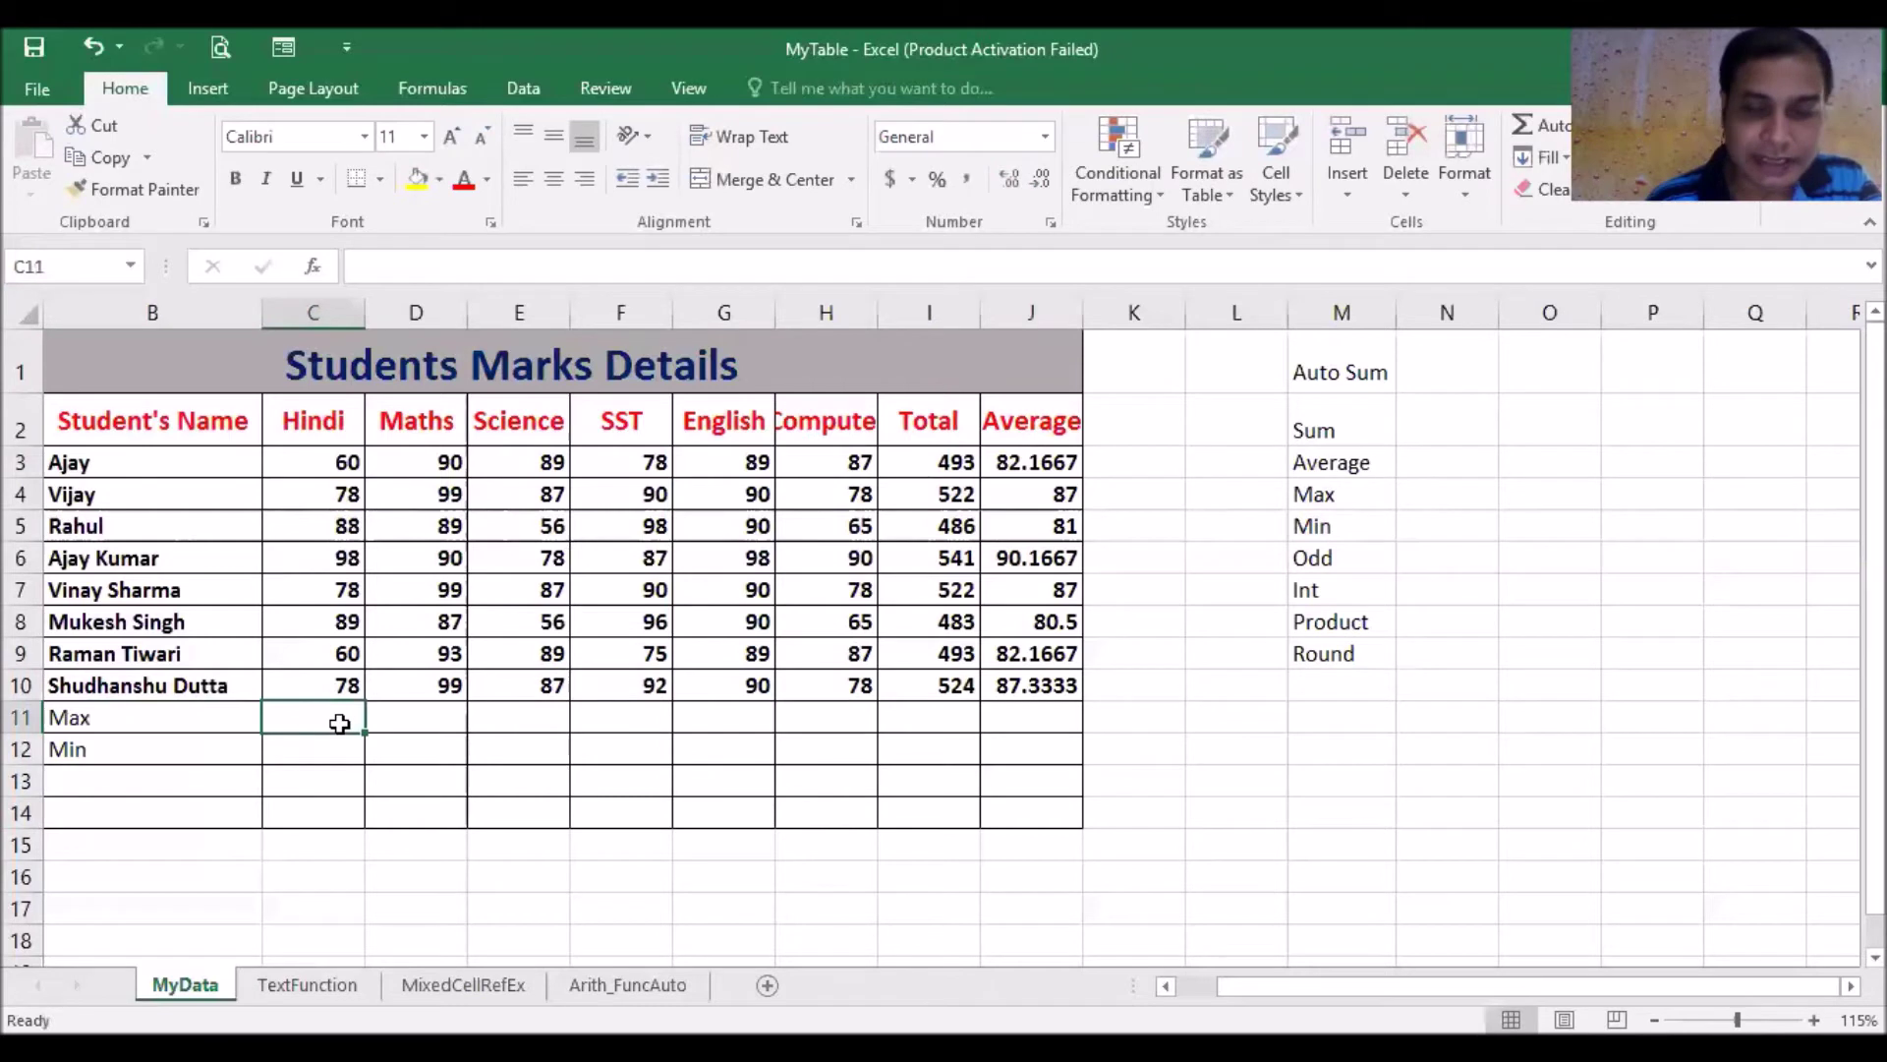
- Enter =MAX(C3:C10) in C11 (98) and =MIN(C3:C10) in C12 (60)
type("=")
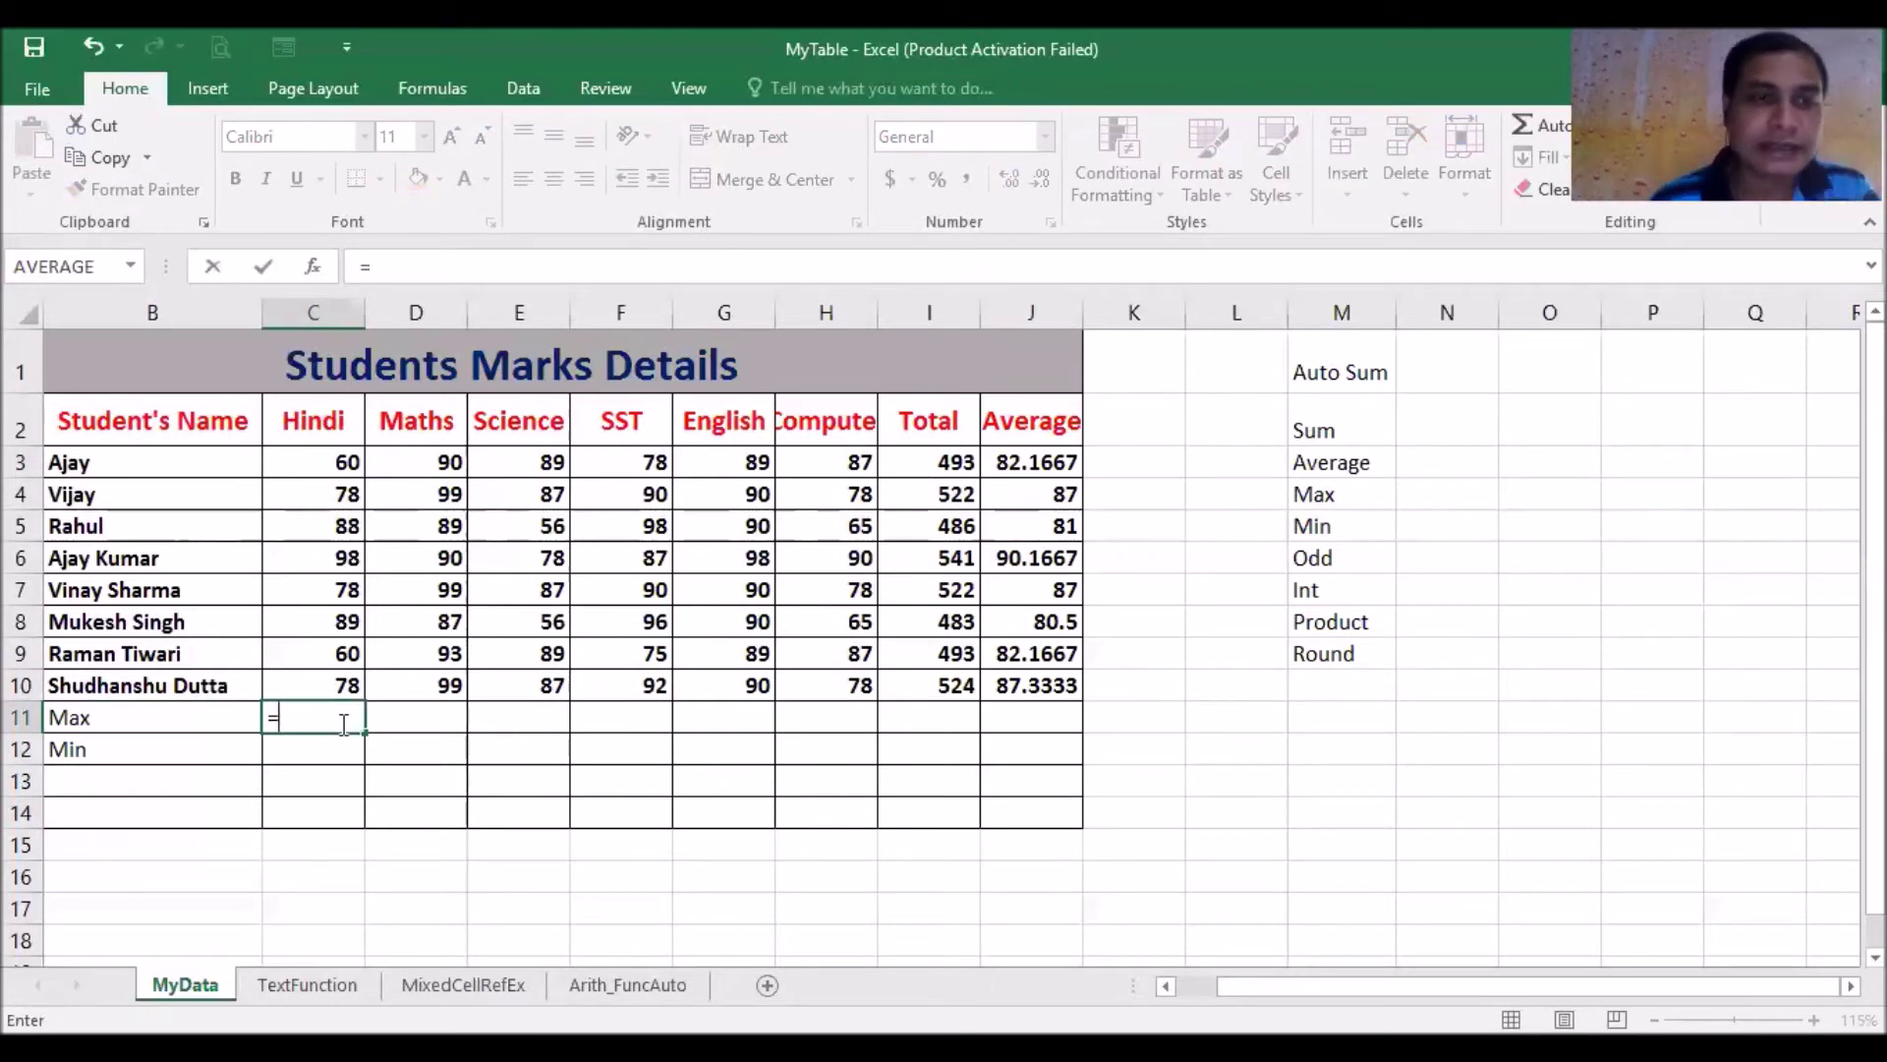
type("max(")
left_click(339, 457)
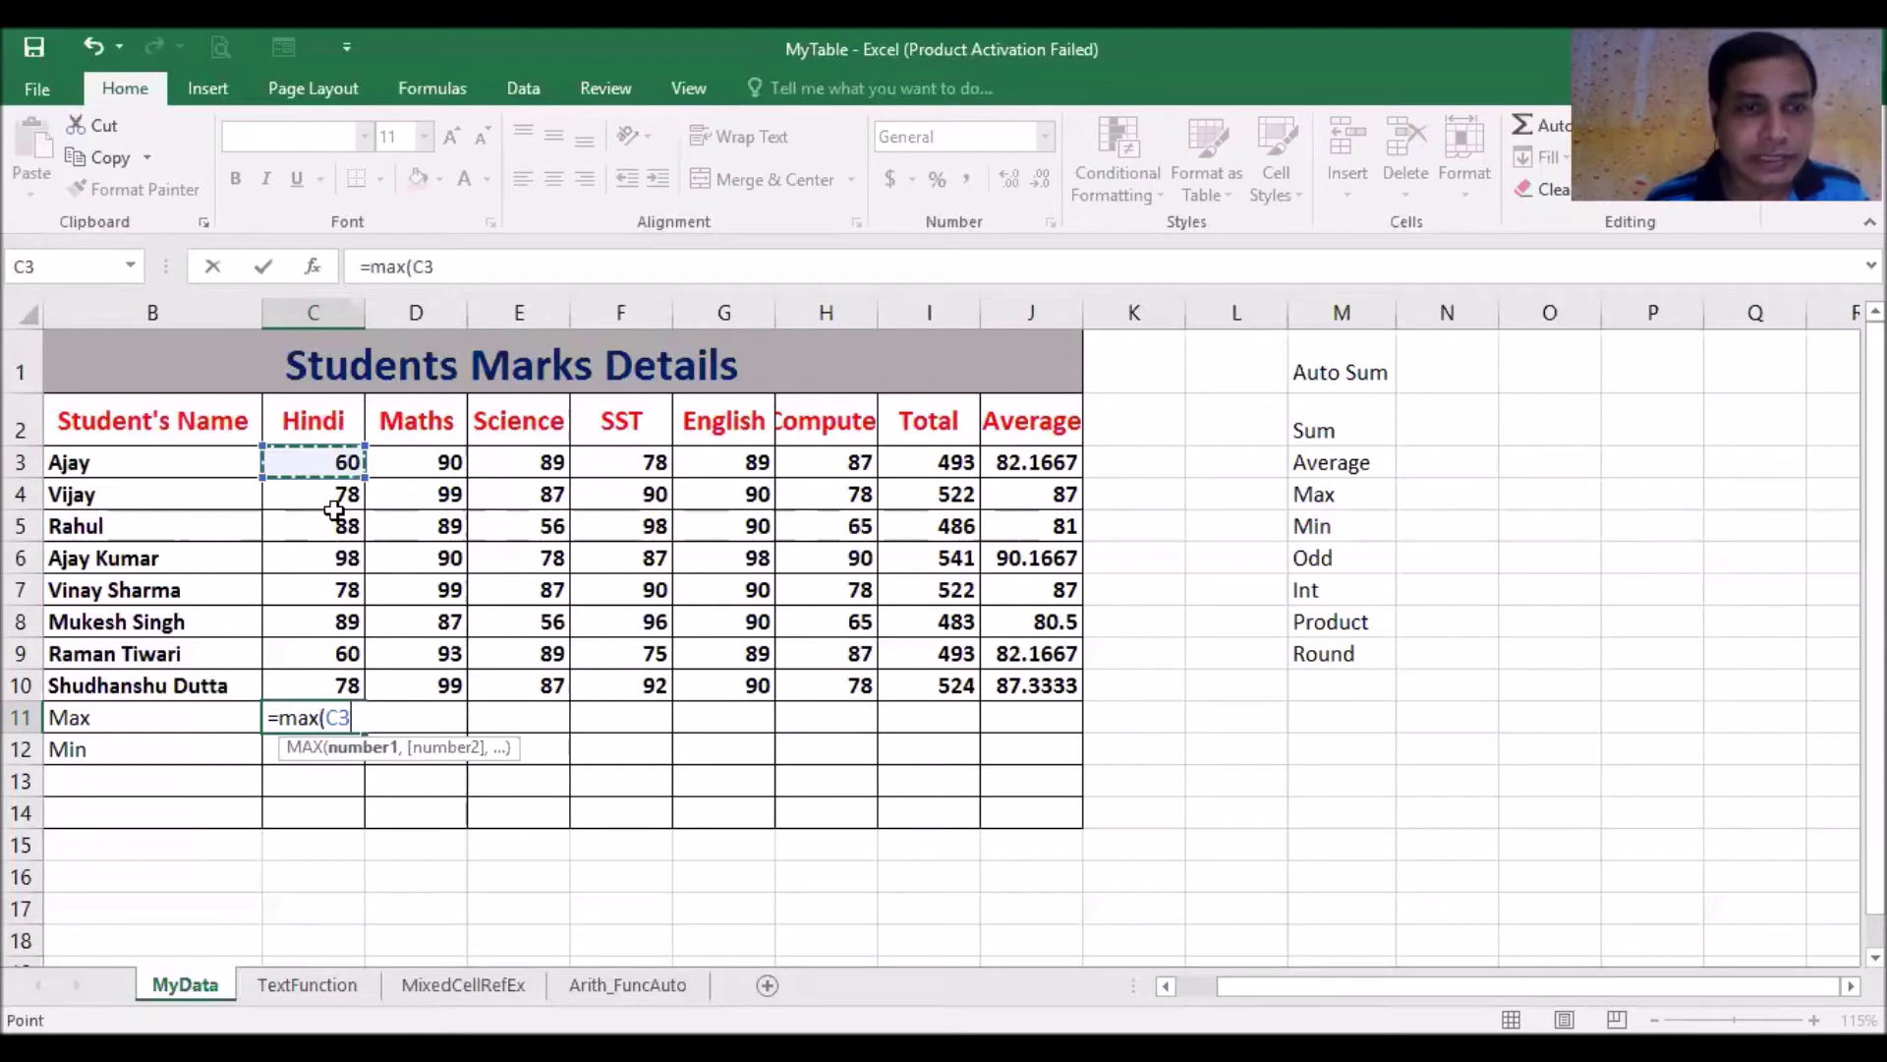
left_click_drag(335, 509, 334, 679)
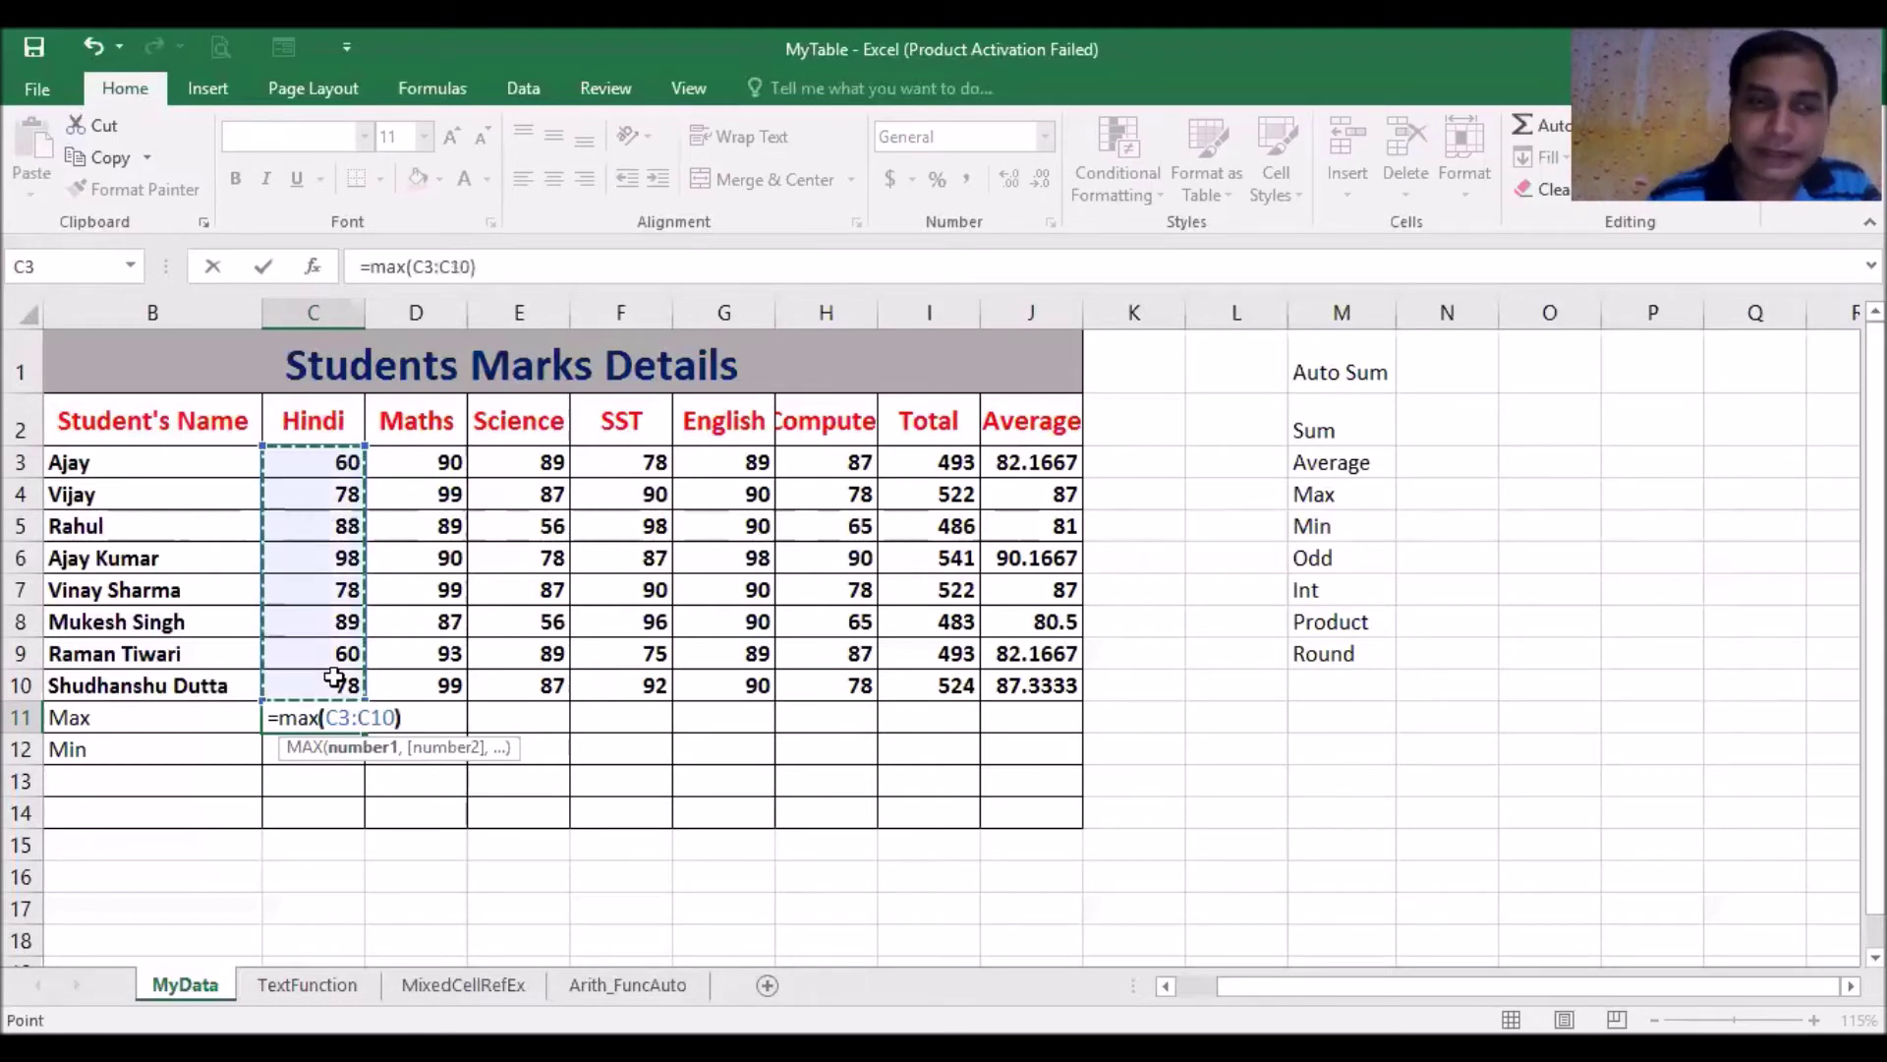
key("Return")
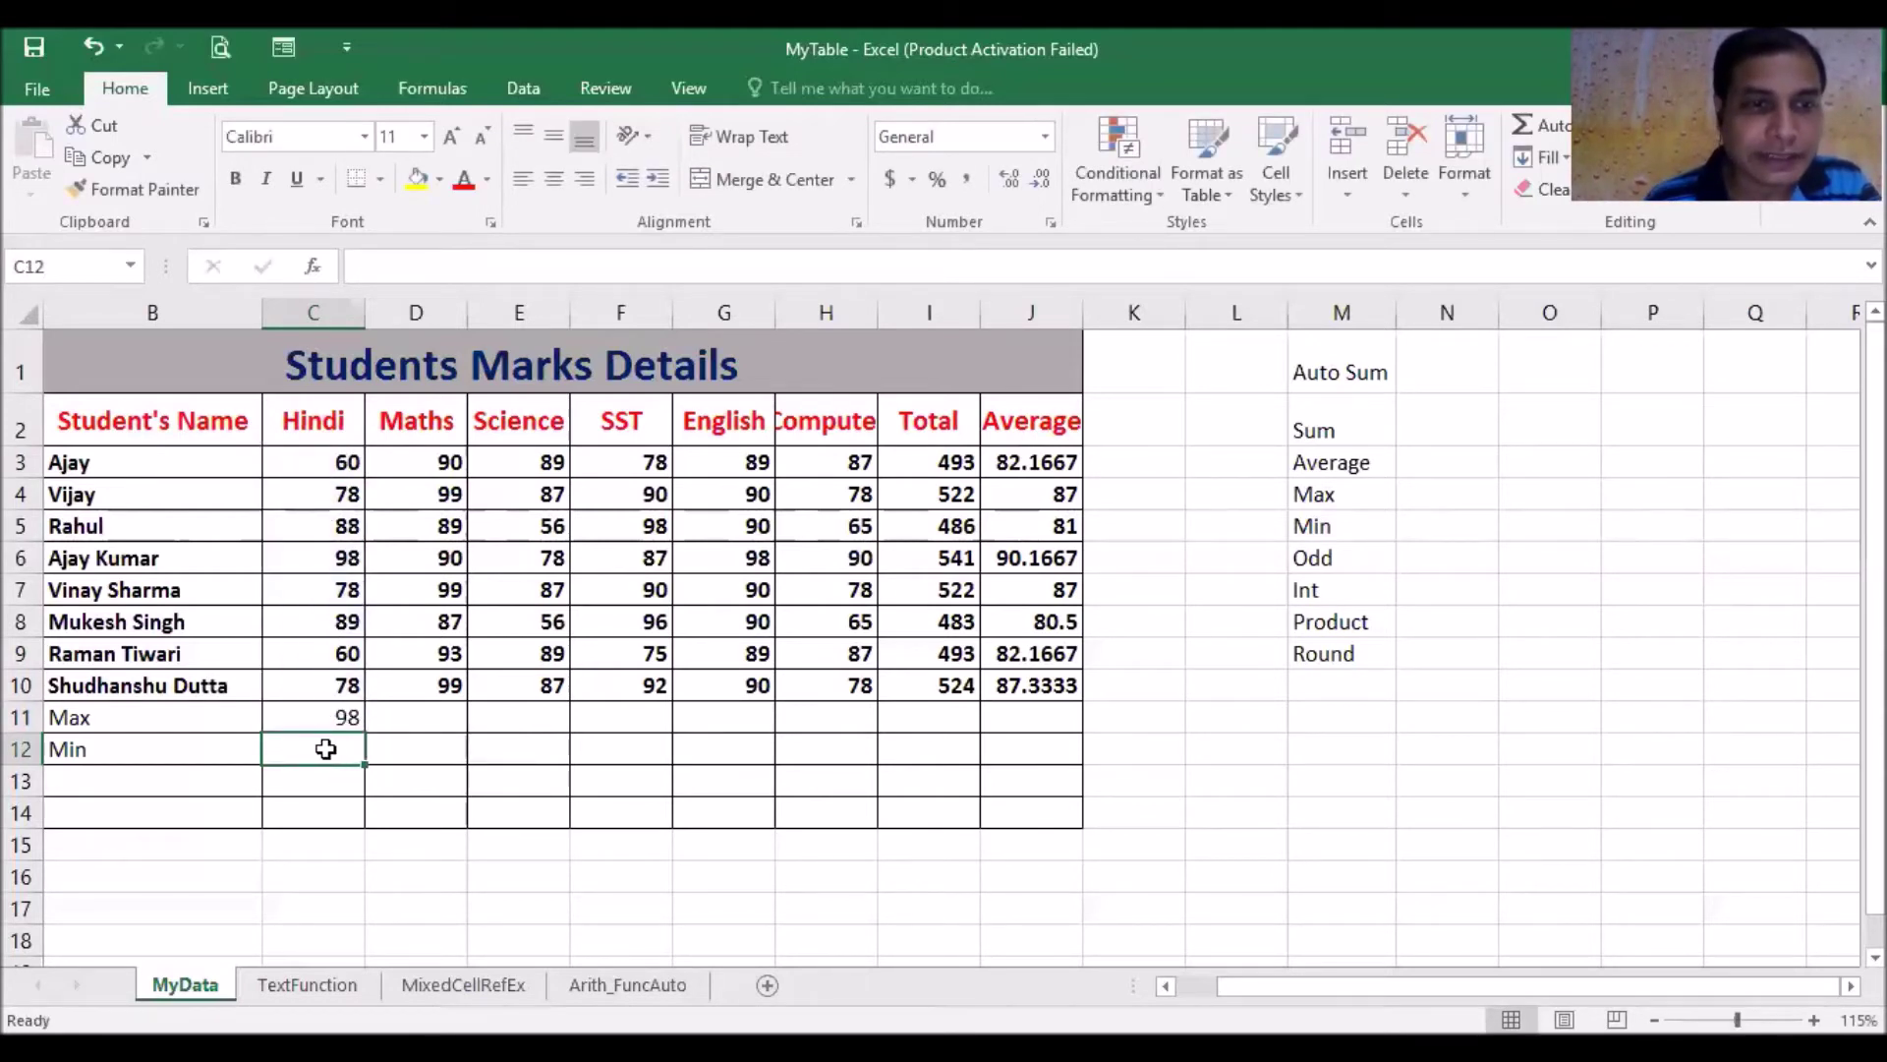
type("=")
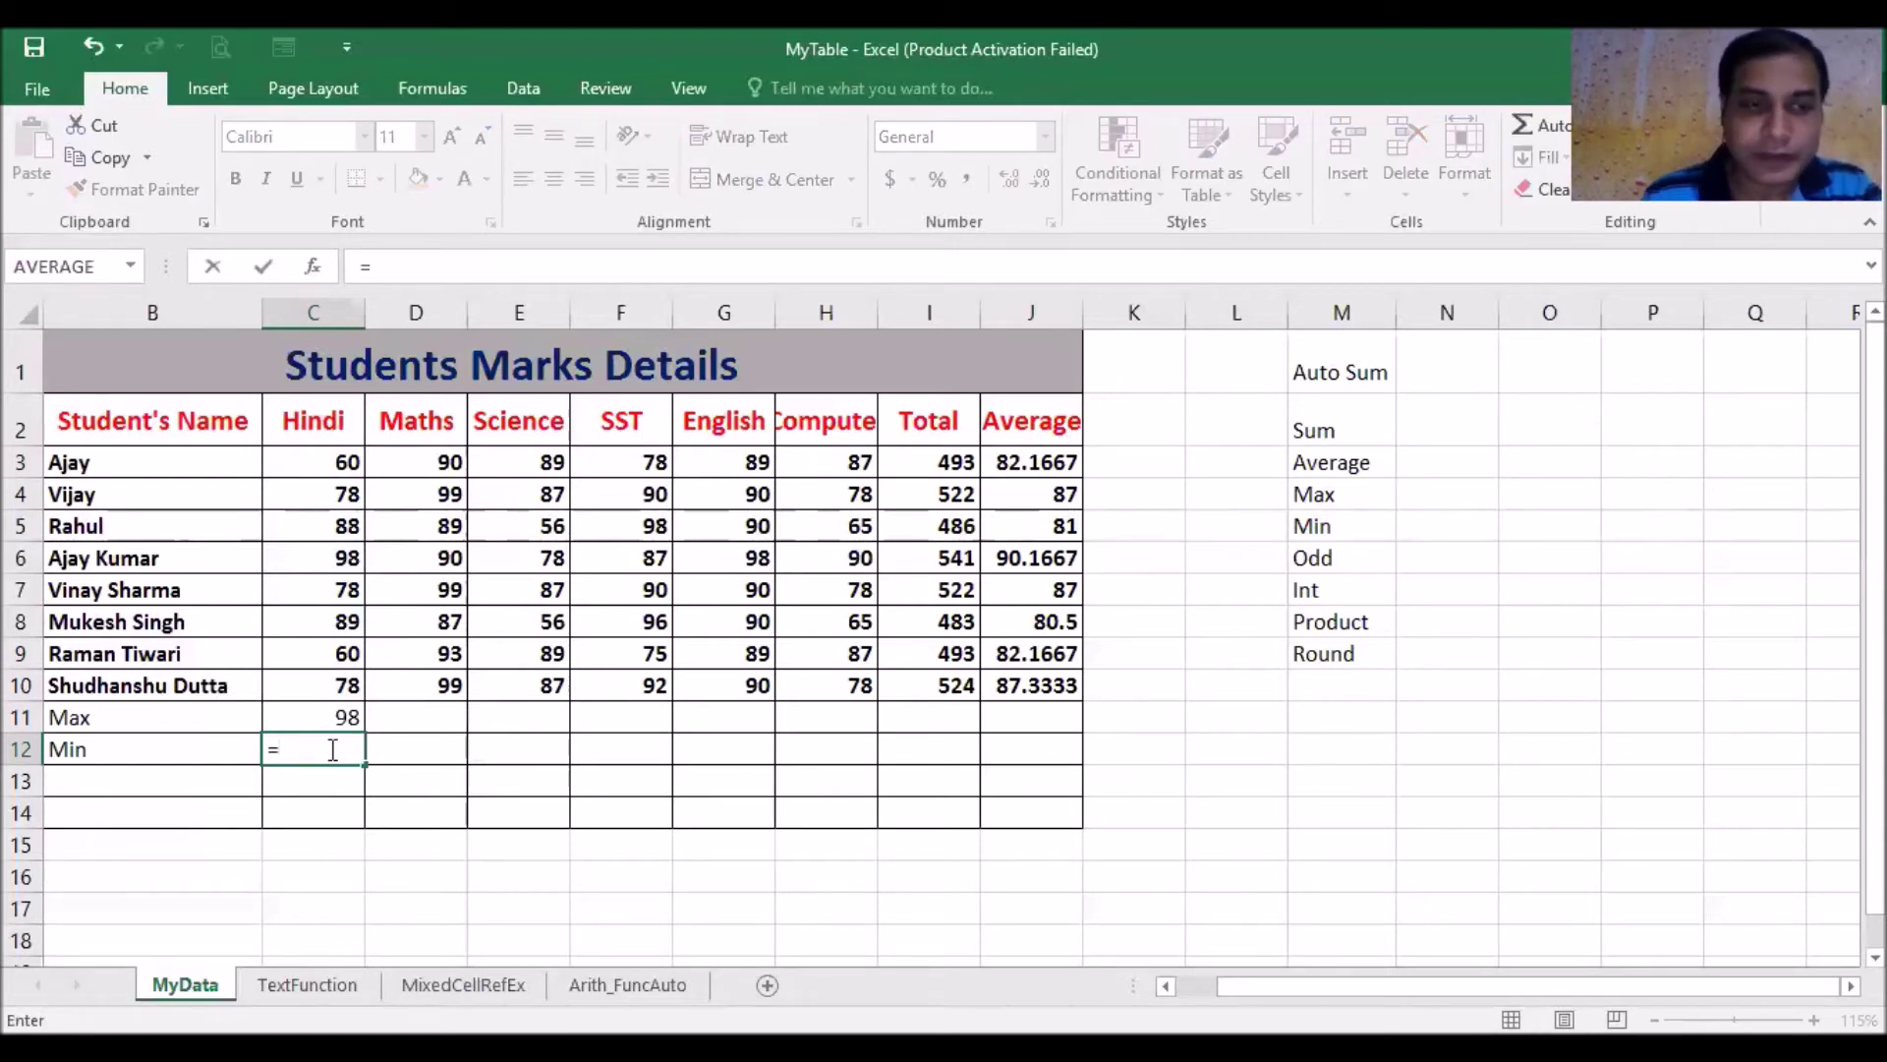
type("min(")
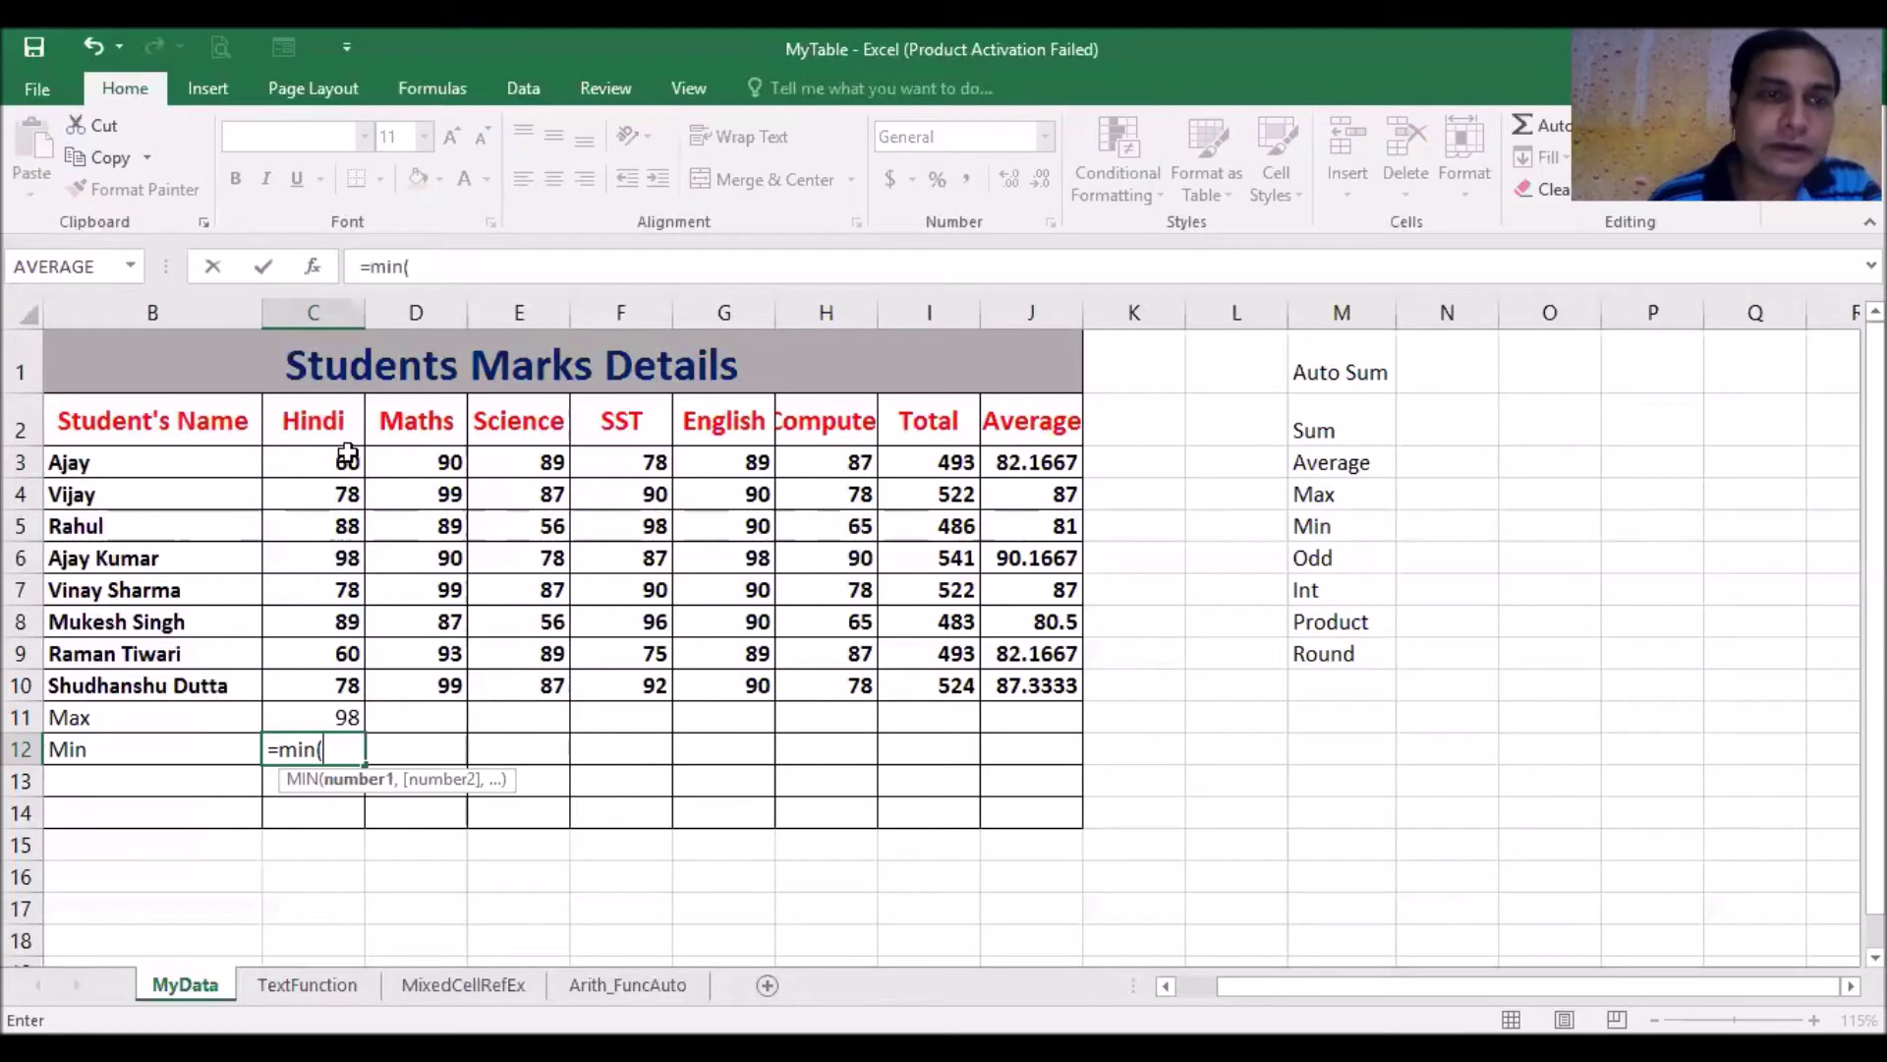
left_click(348, 454)
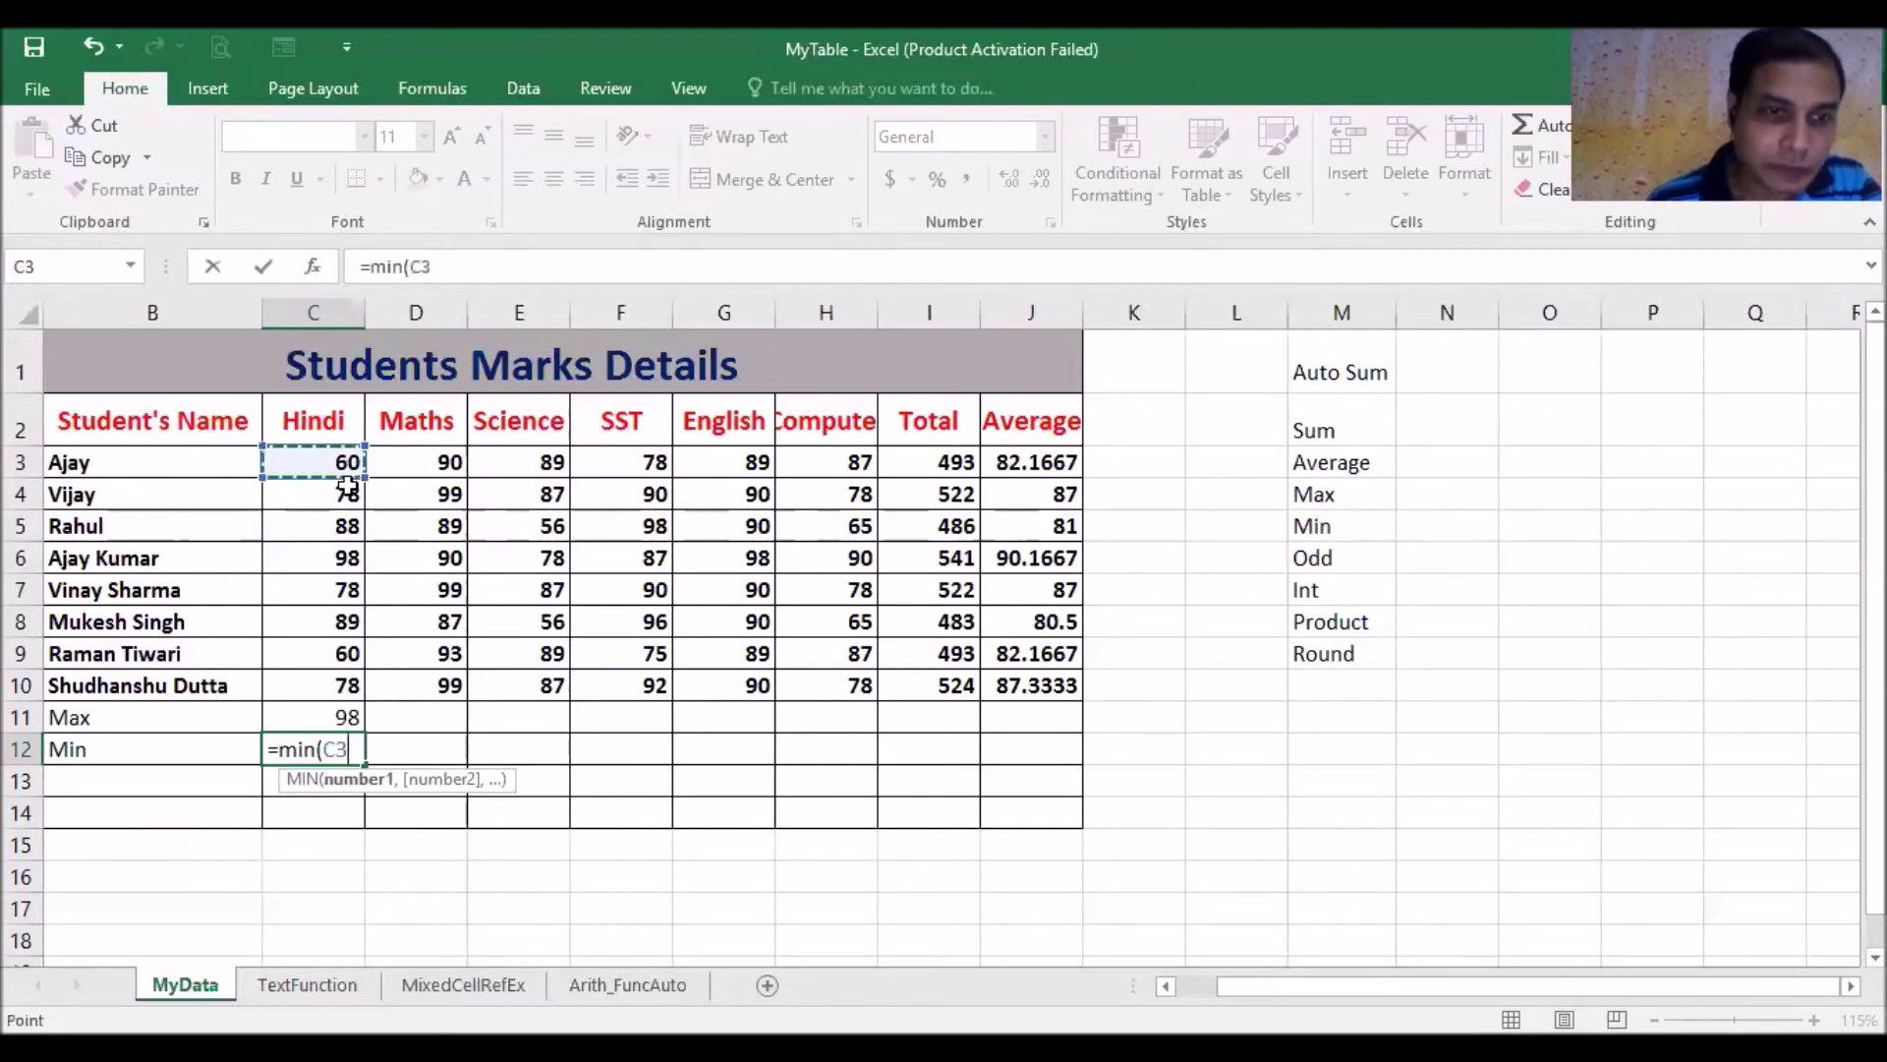
left_click_drag(348, 484, 337, 692)
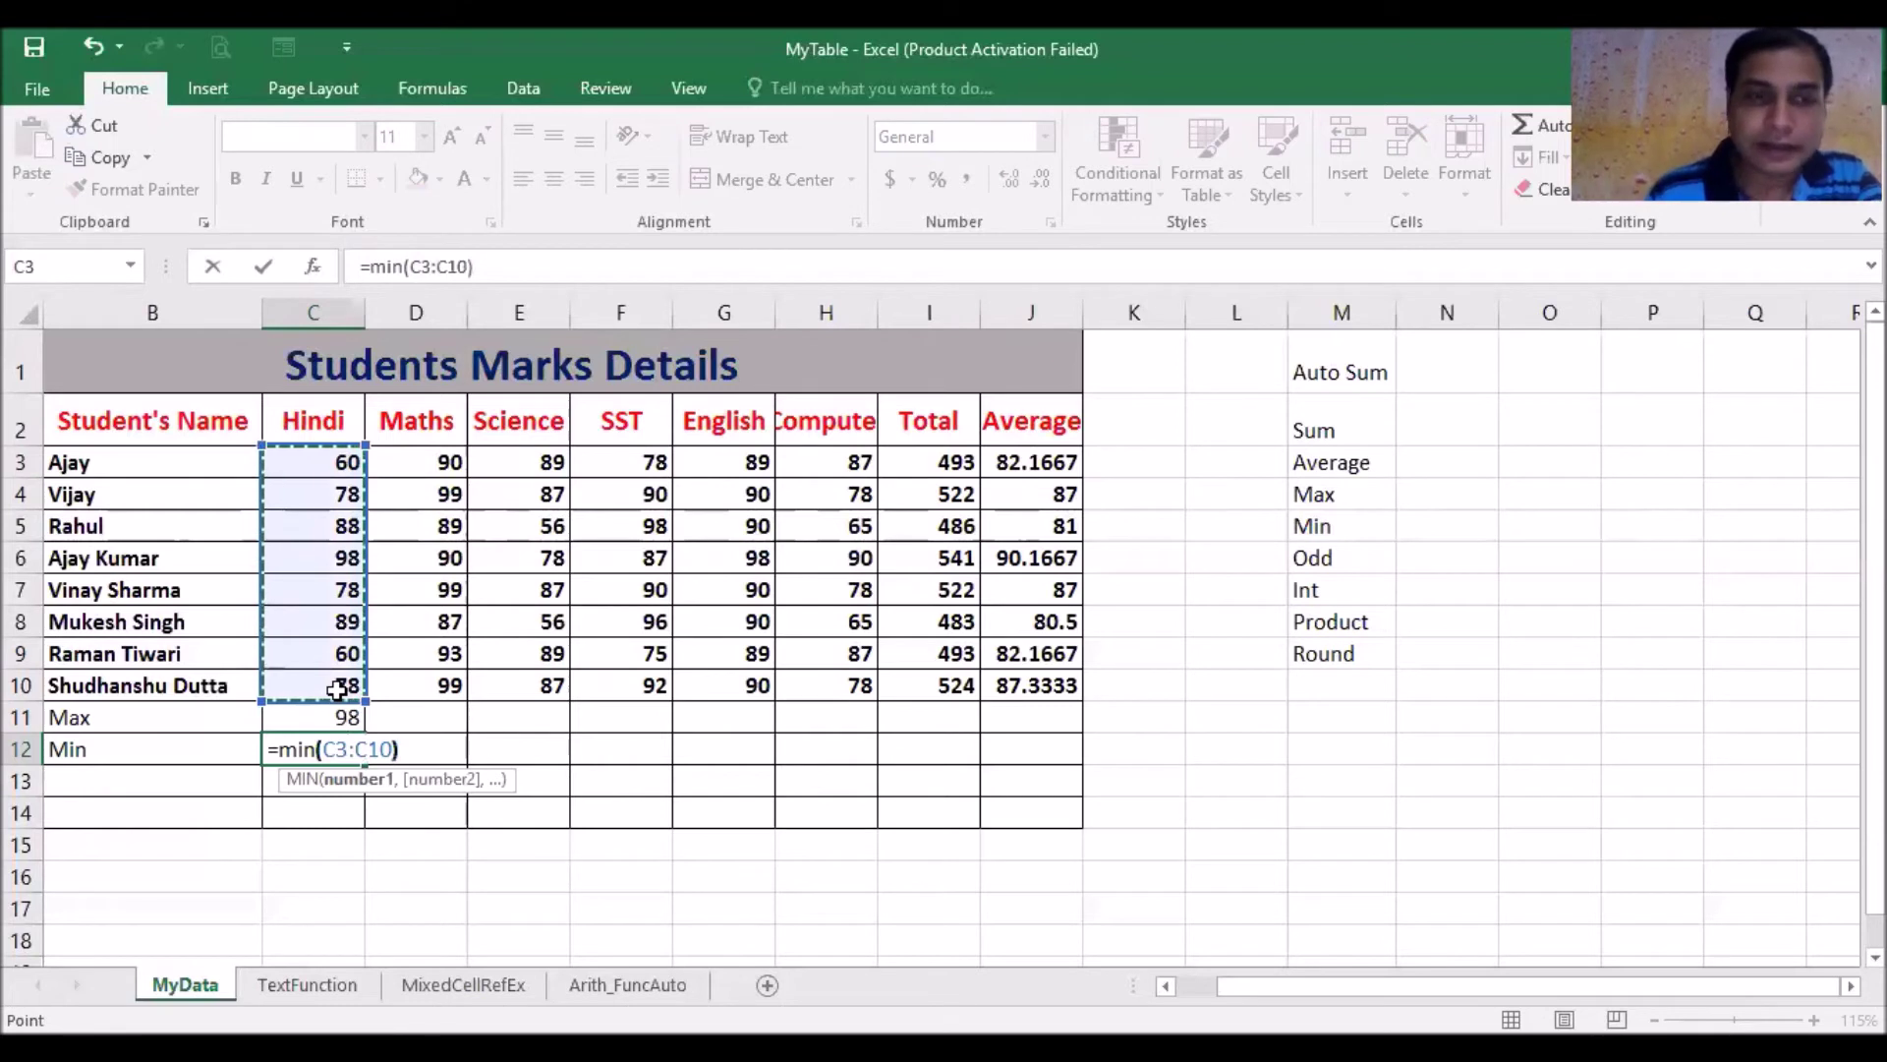
key("Return")
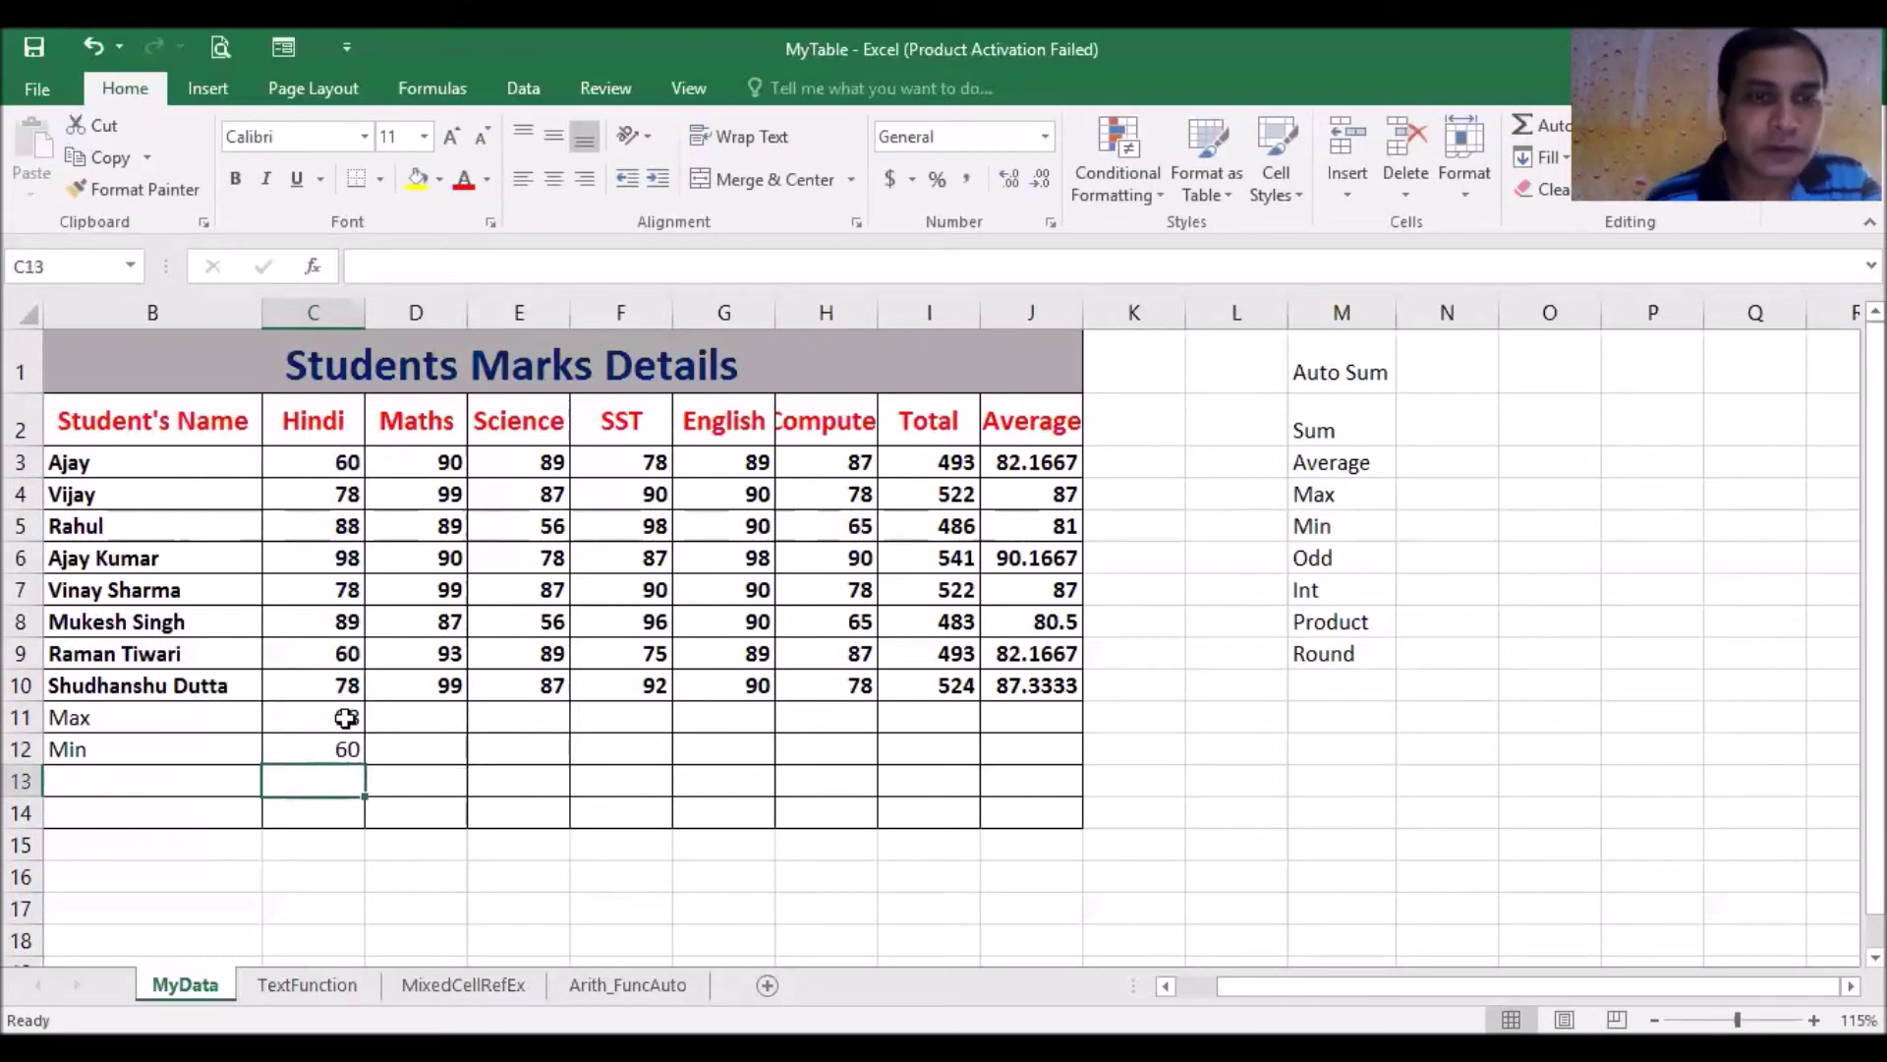
- Fill the Max and Min formulas from C11:C12 across to column J, including Total and Average
left_click(352, 727)
left_click_drag(362, 728, 862, 710)
left_click(352, 750)
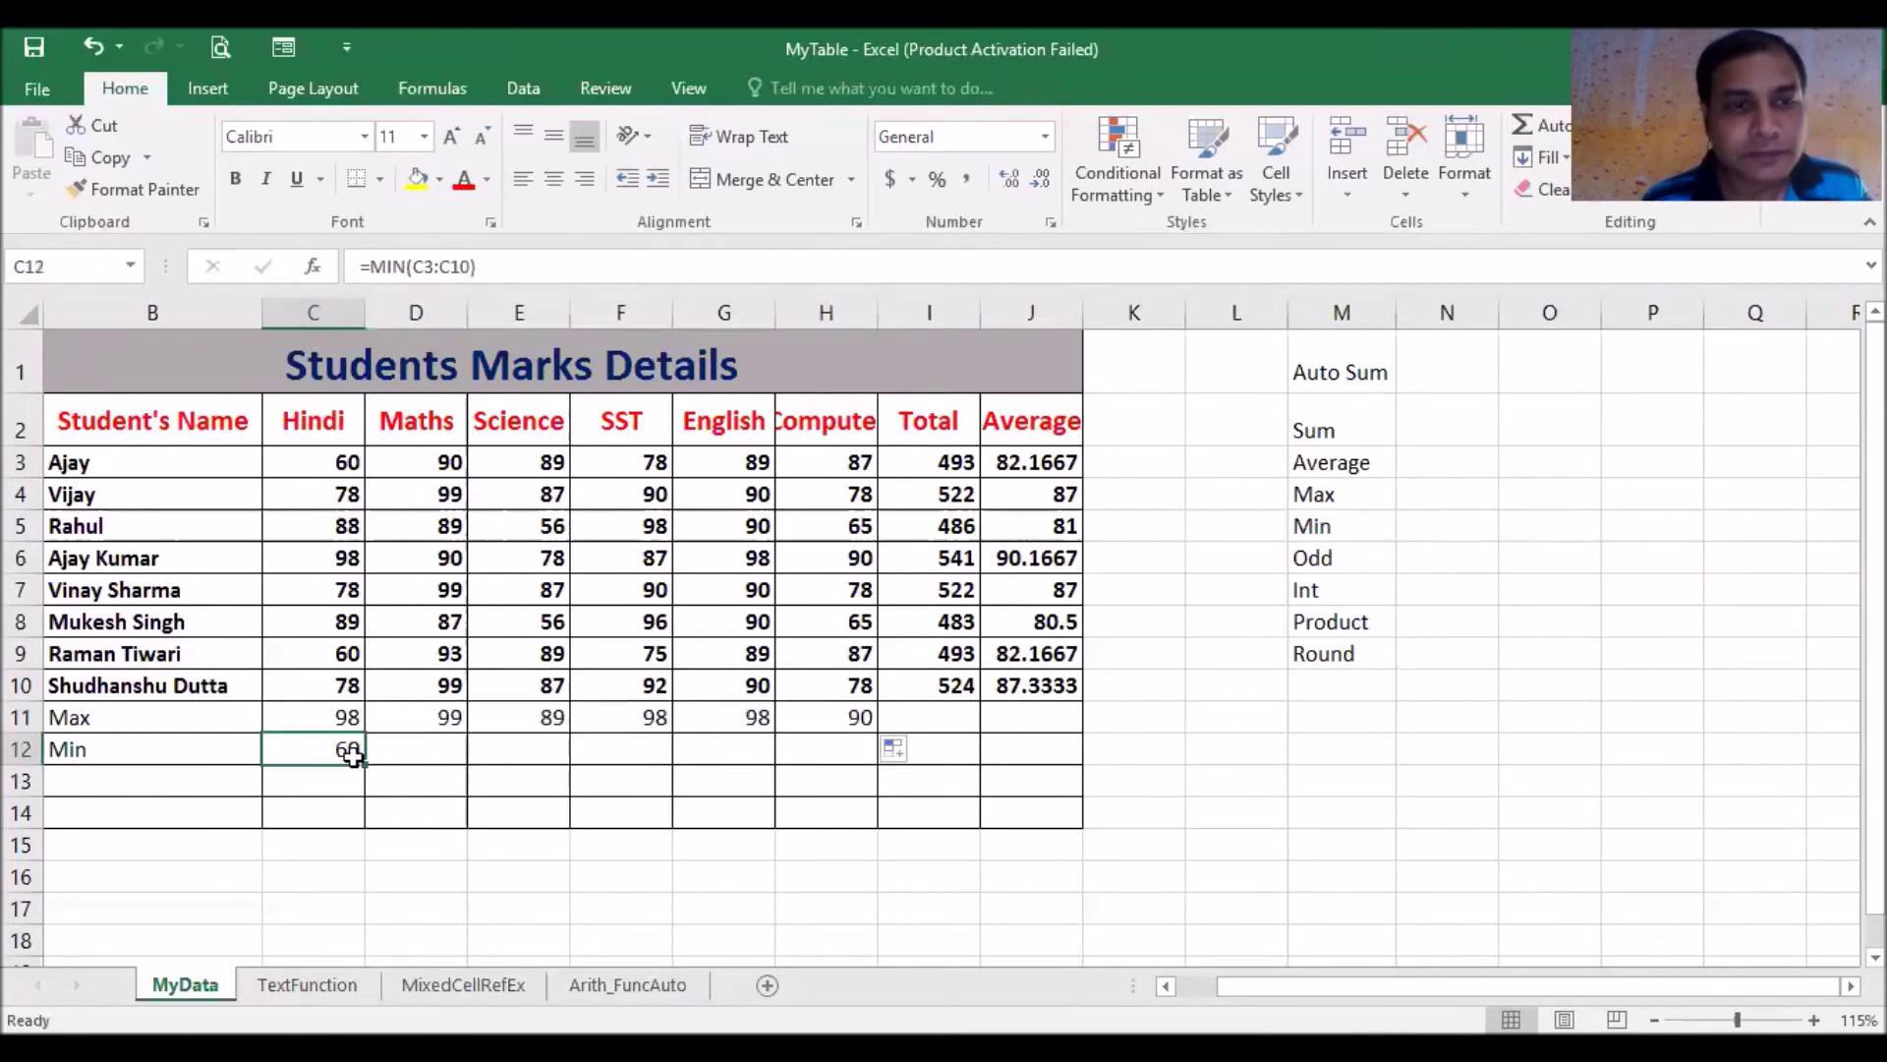
left_click_drag(364, 764, 875, 747)
left_click(850, 720)
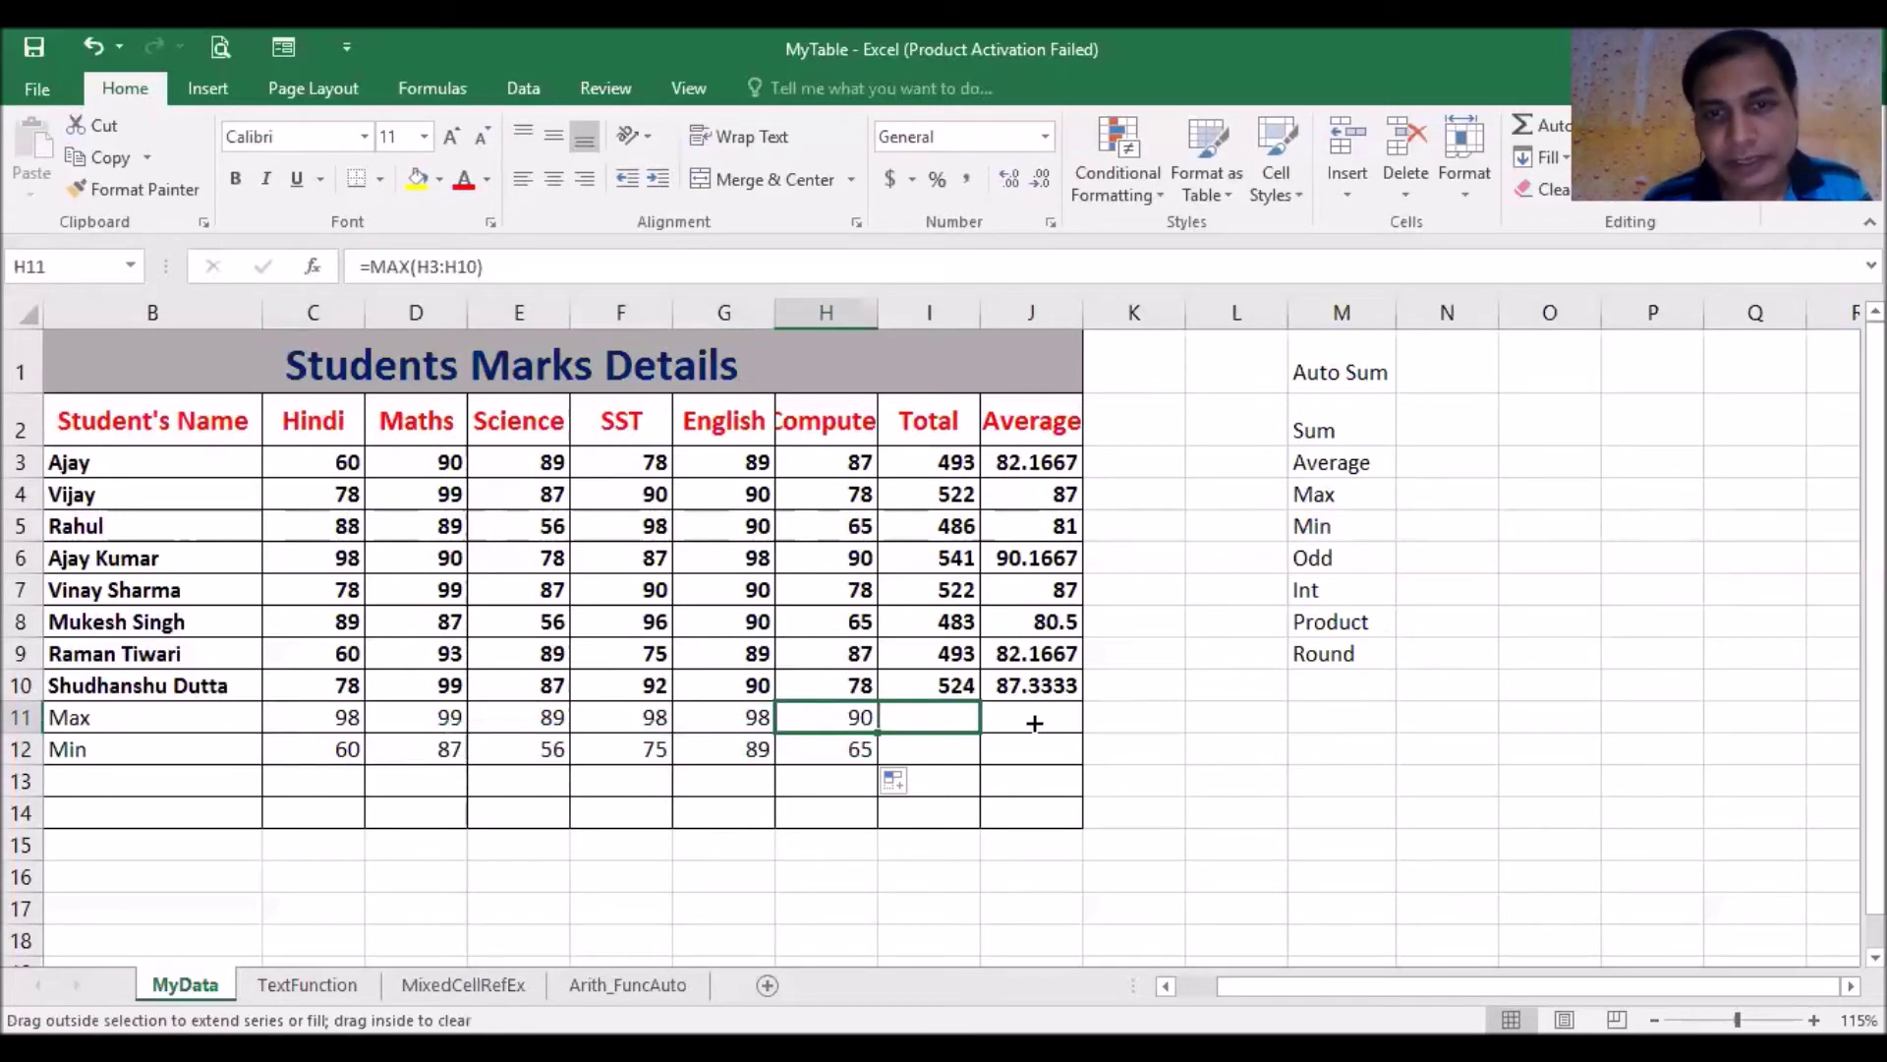
left_click_drag(880, 729, 1050, 718)
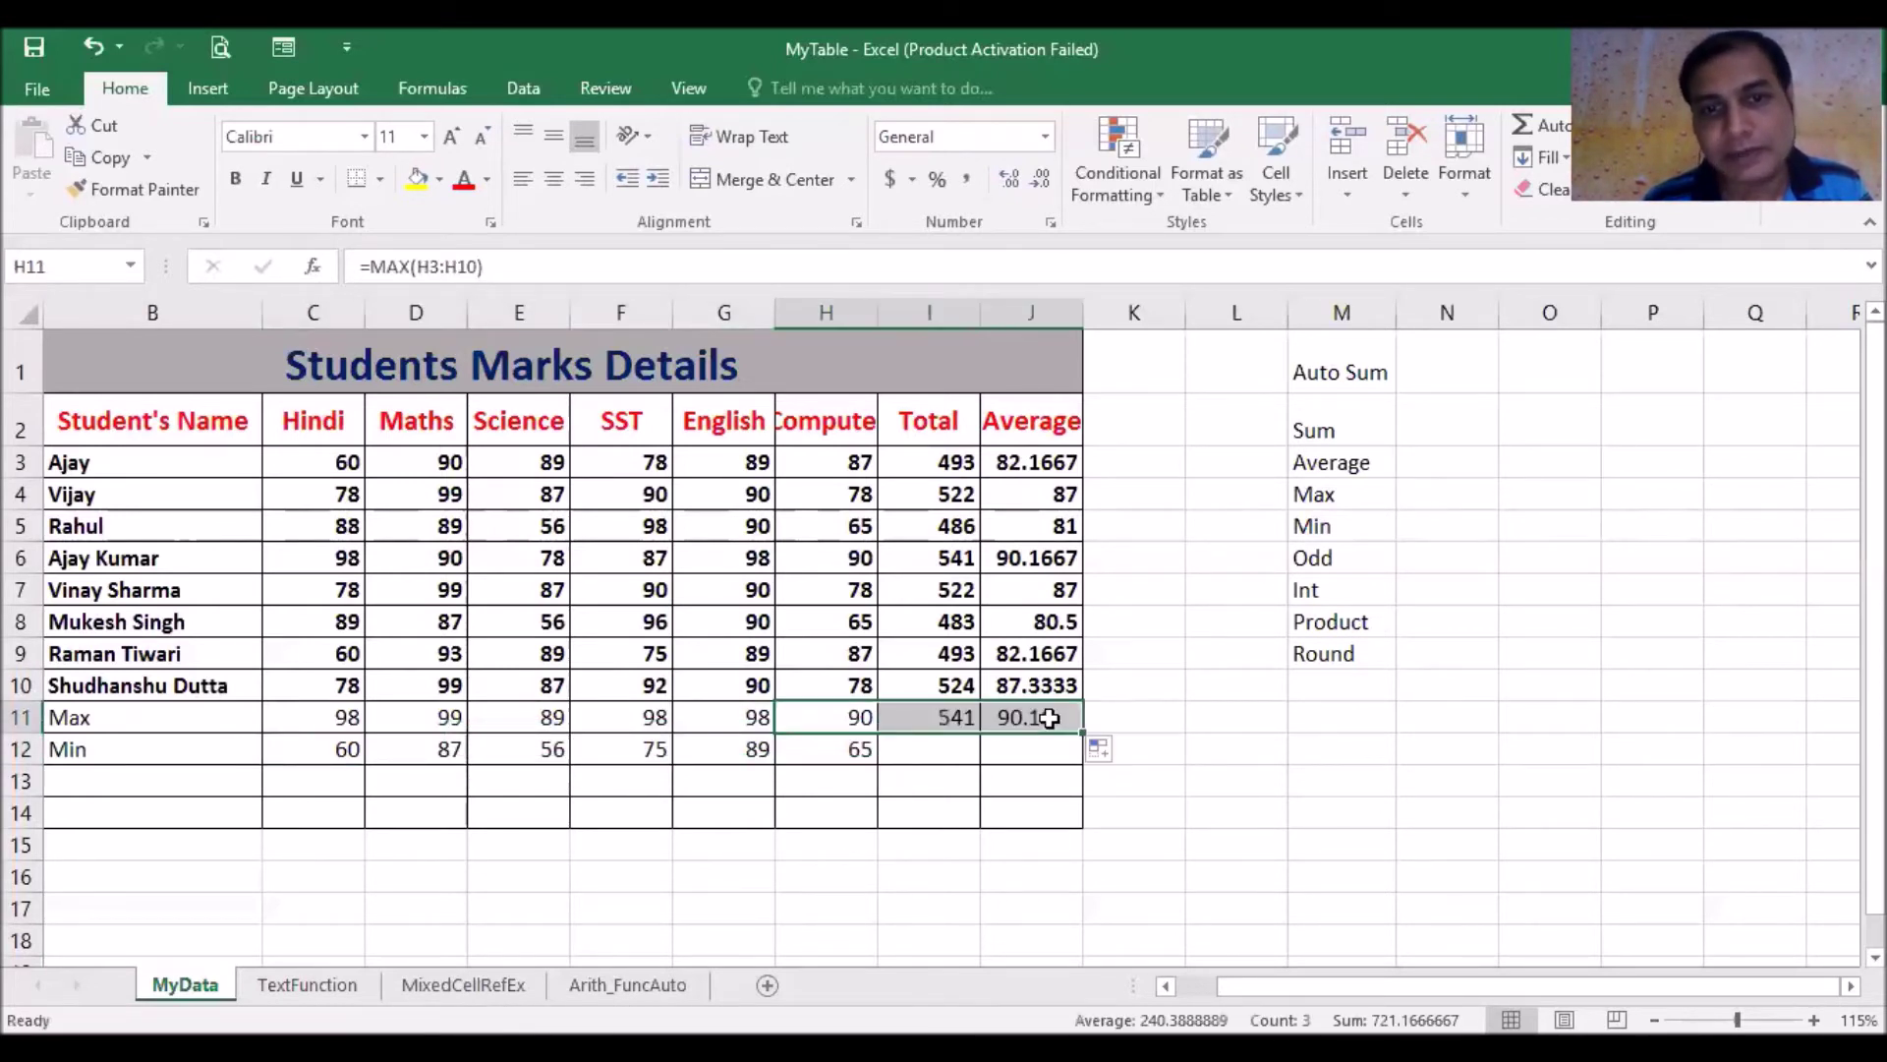
left_click(853, 749)
left_click_drag(876, 766, 1057, 753)
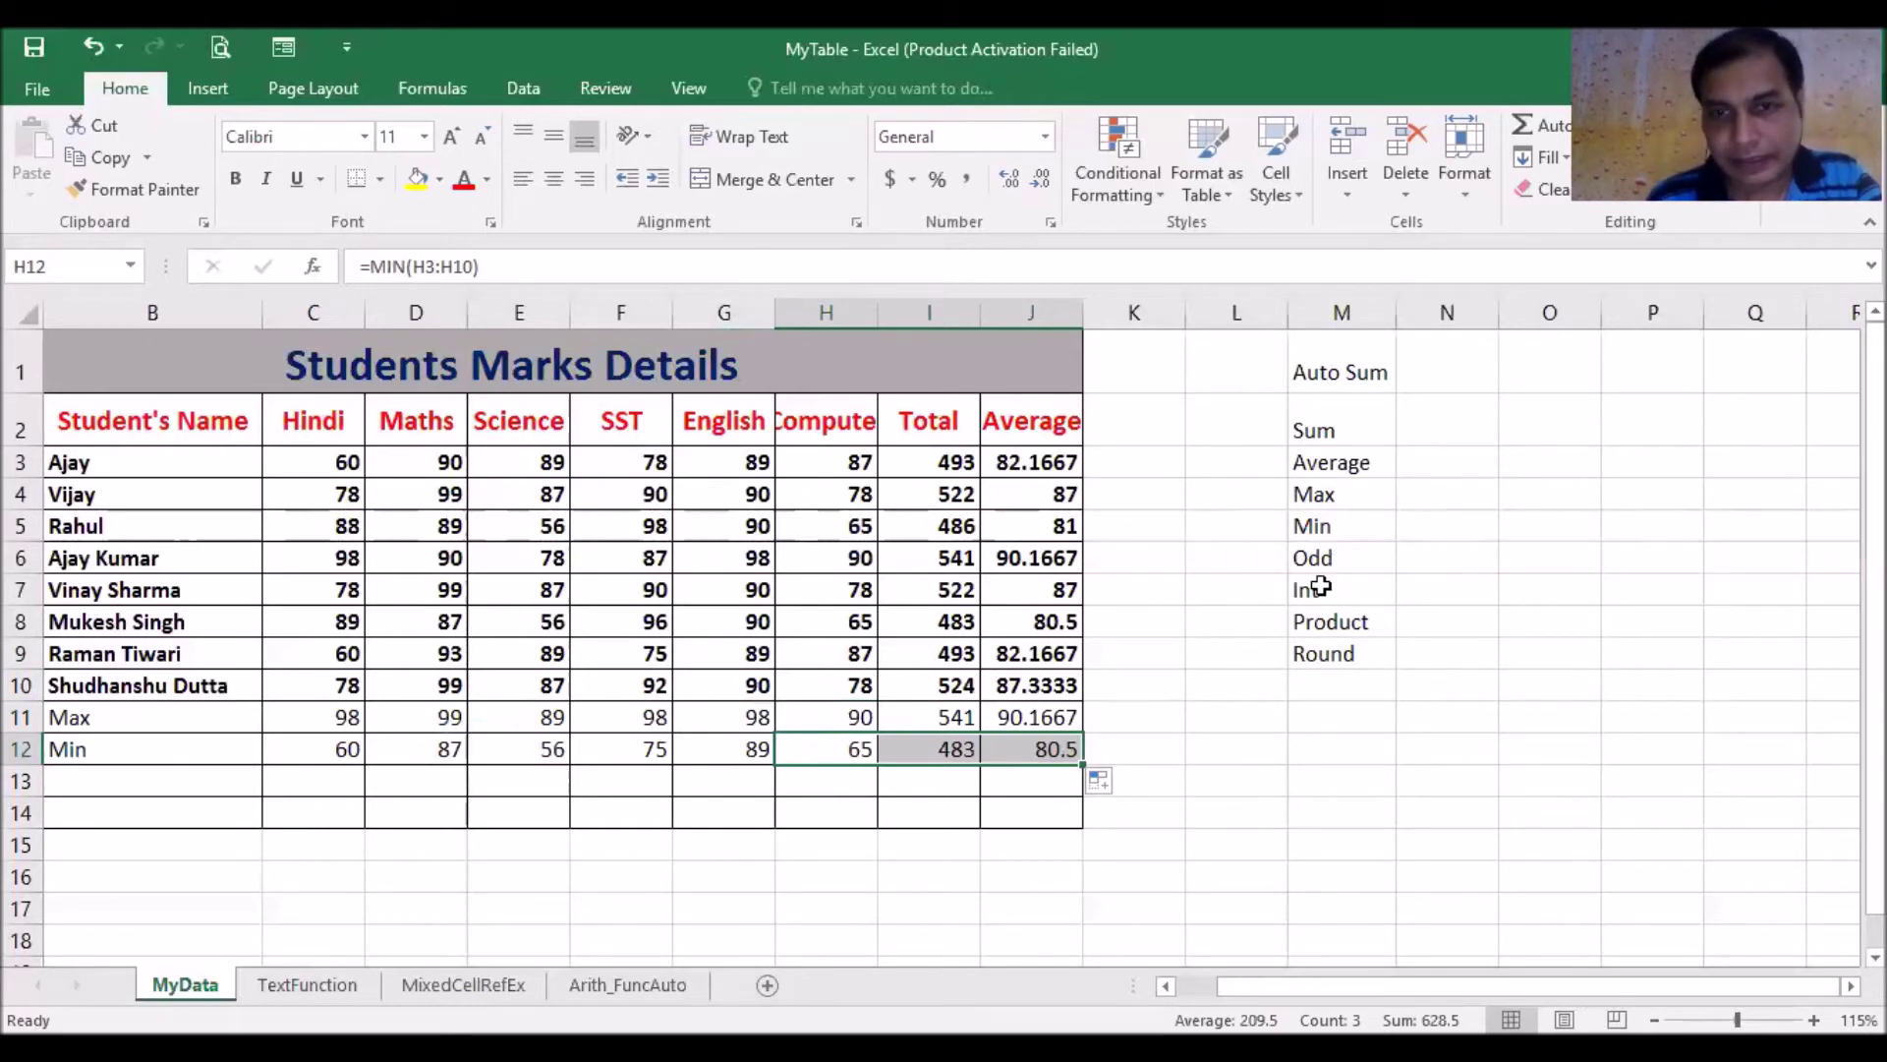
left_click(1319, 587)
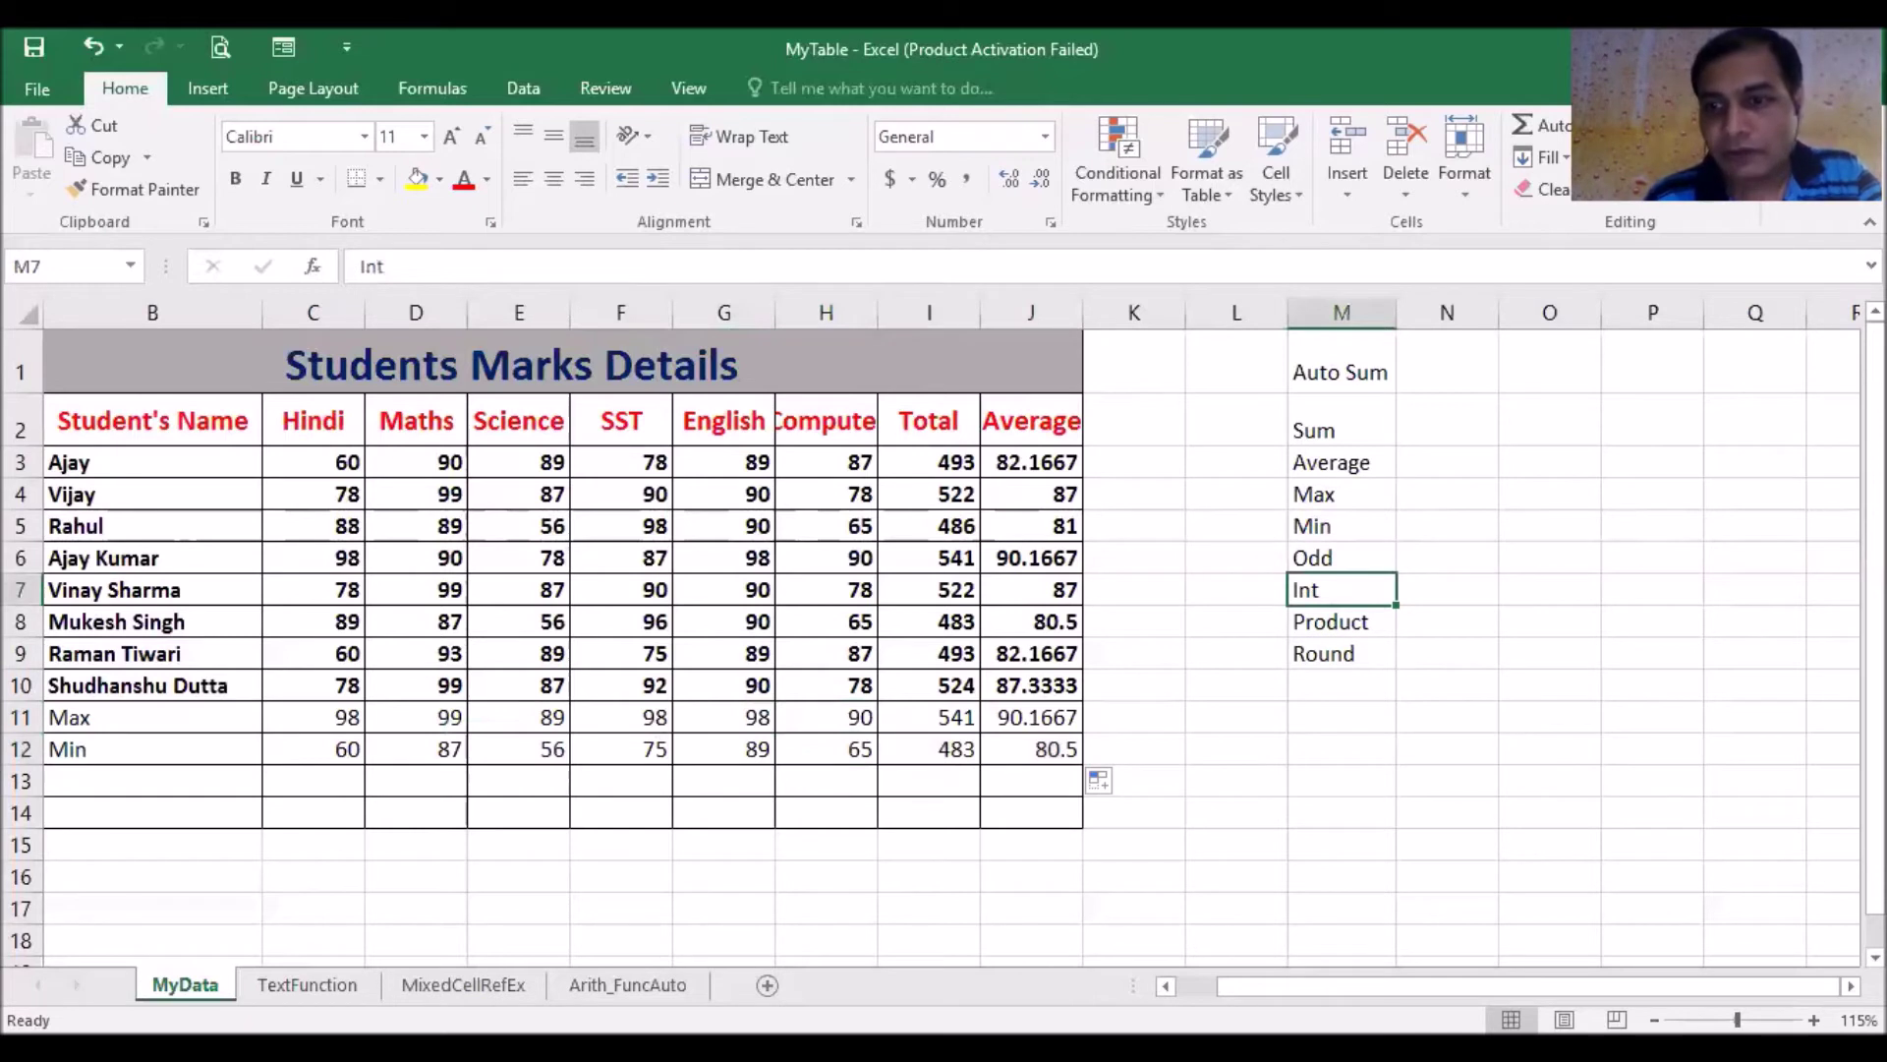
- Enter =ODD(J6) in N6 beside the Odd label, returning 91
left_click(1454, 566)
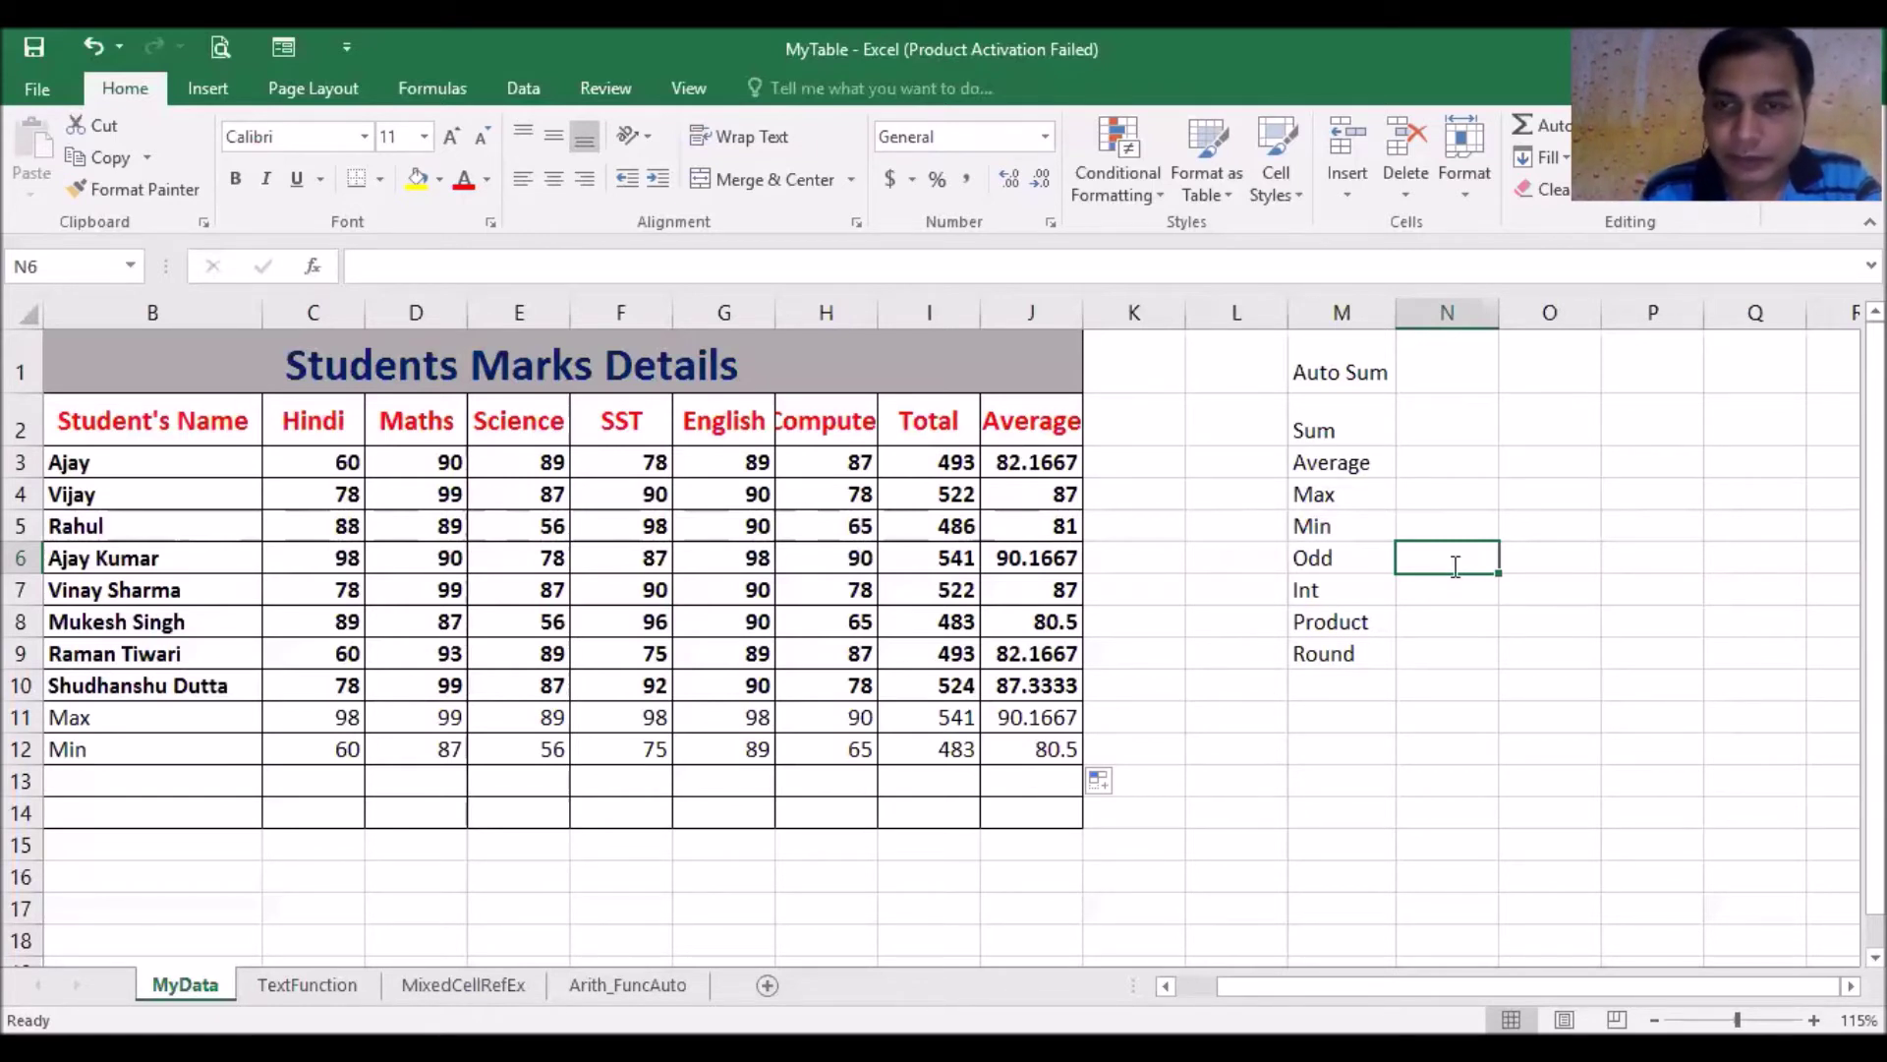
type("=")
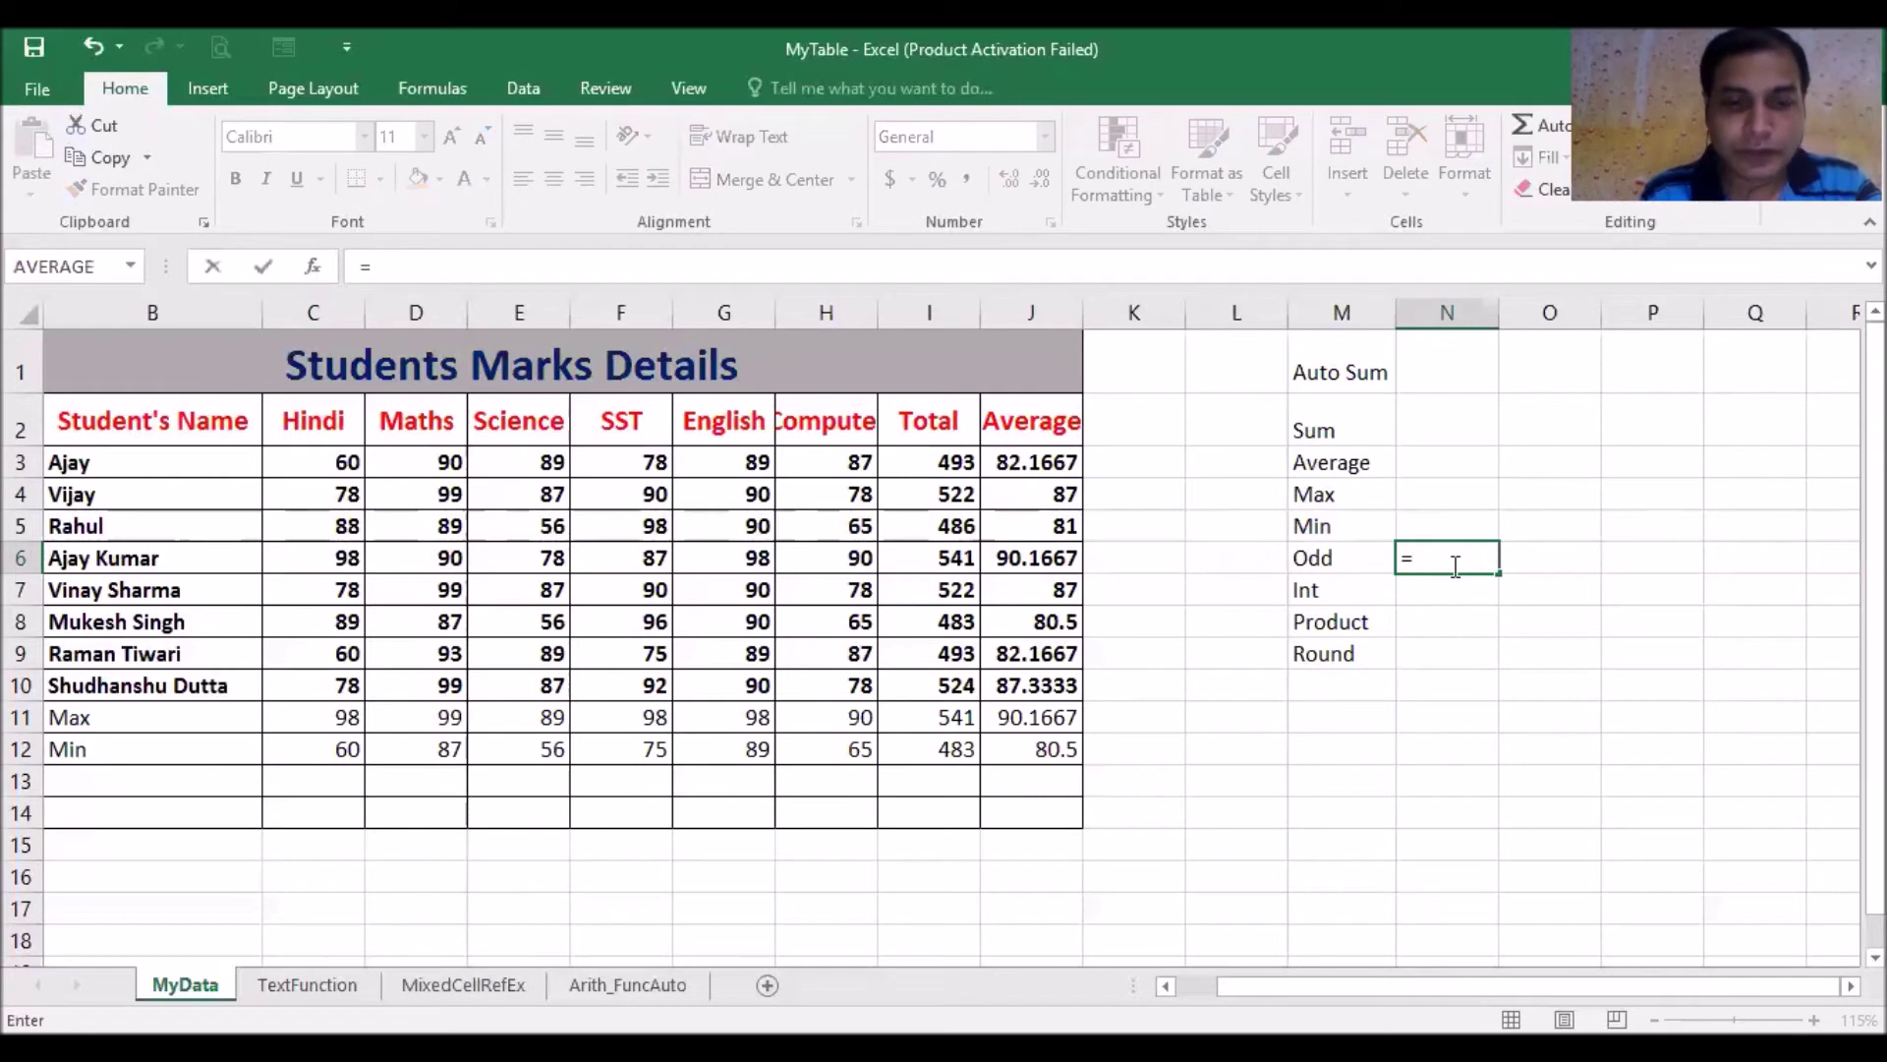
type("odd")
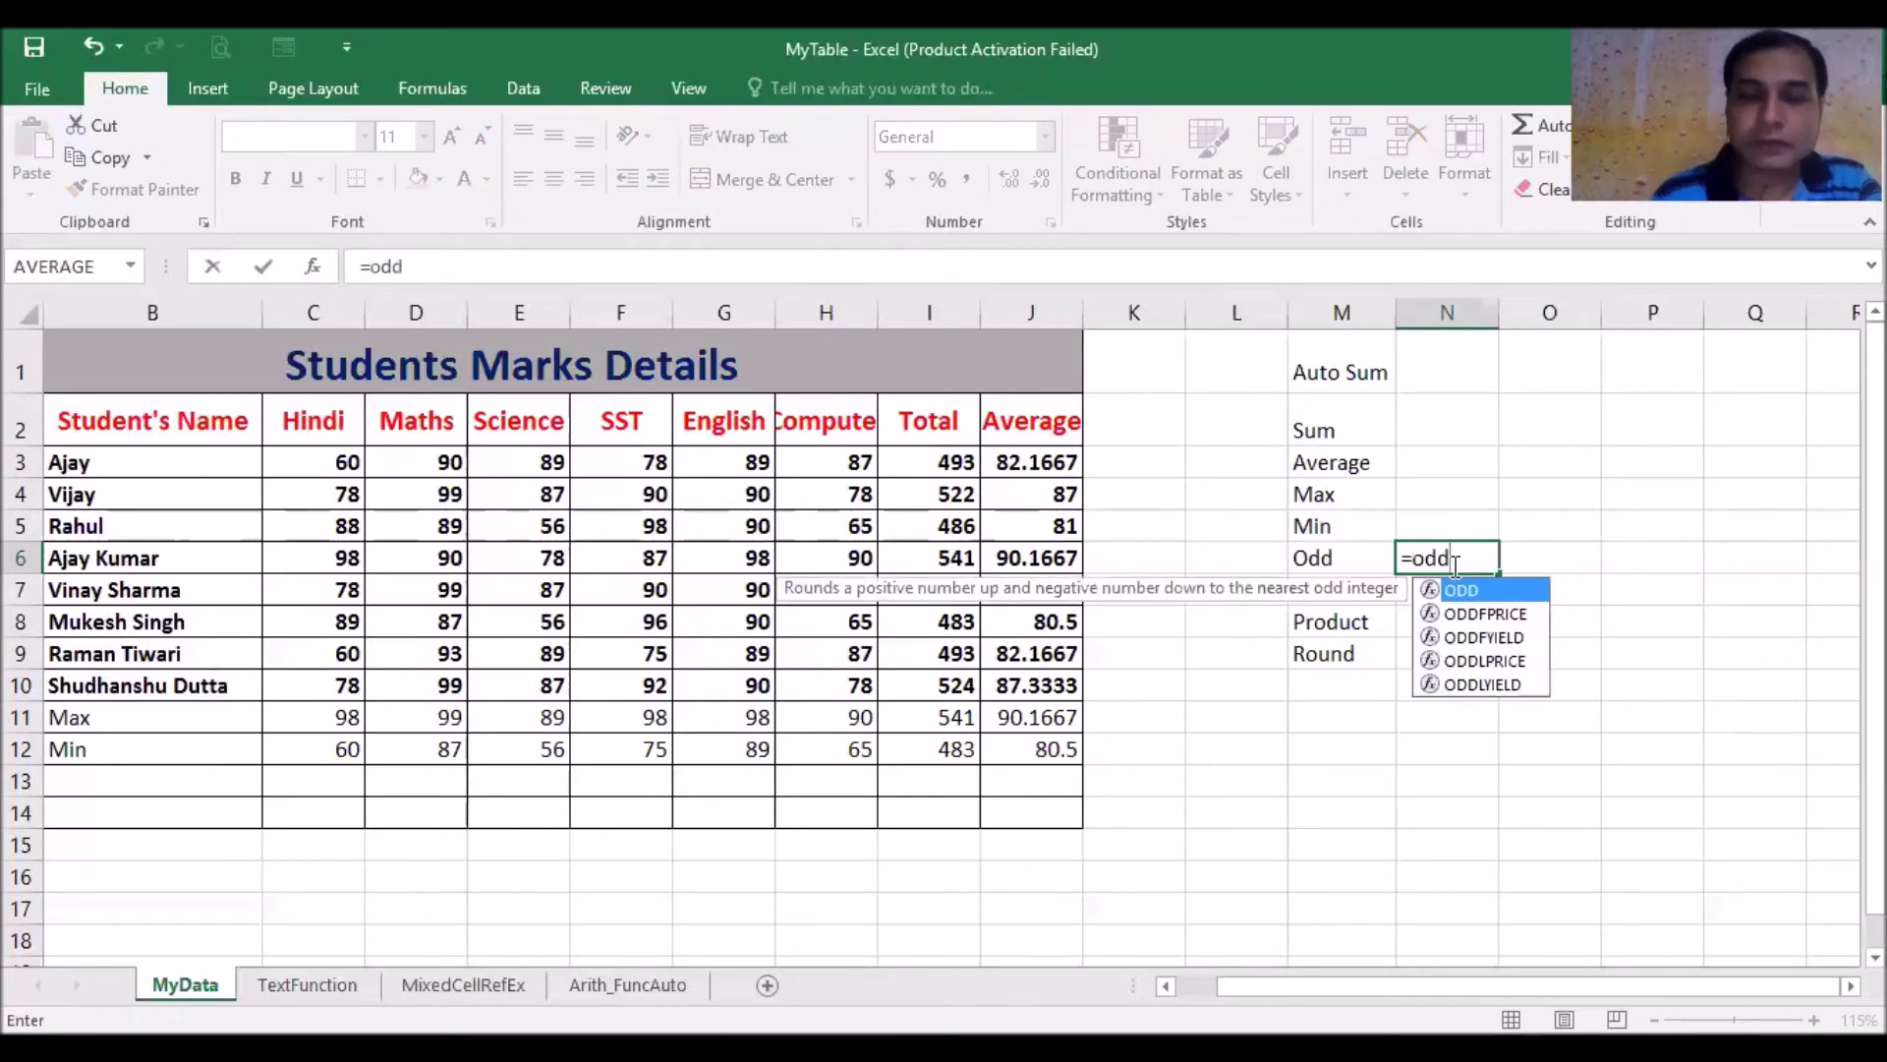
type("(")
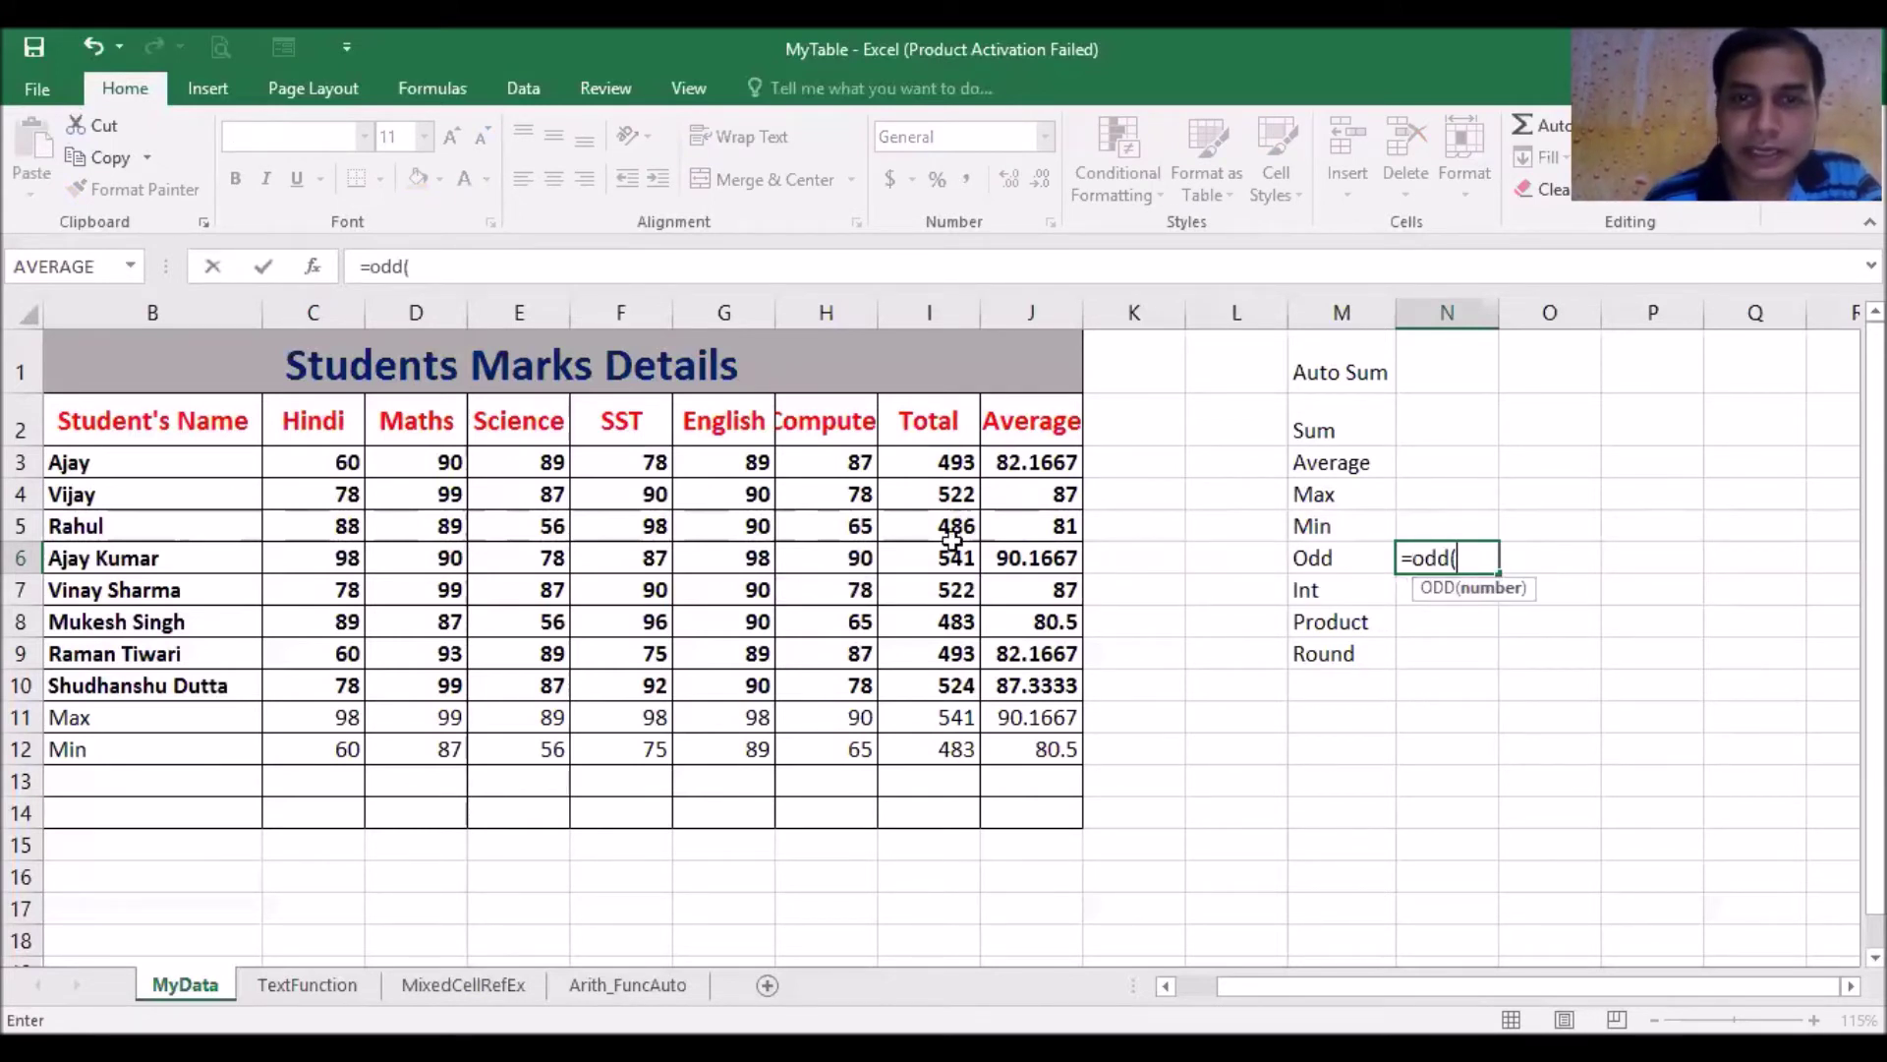
left_click(1050, 558)
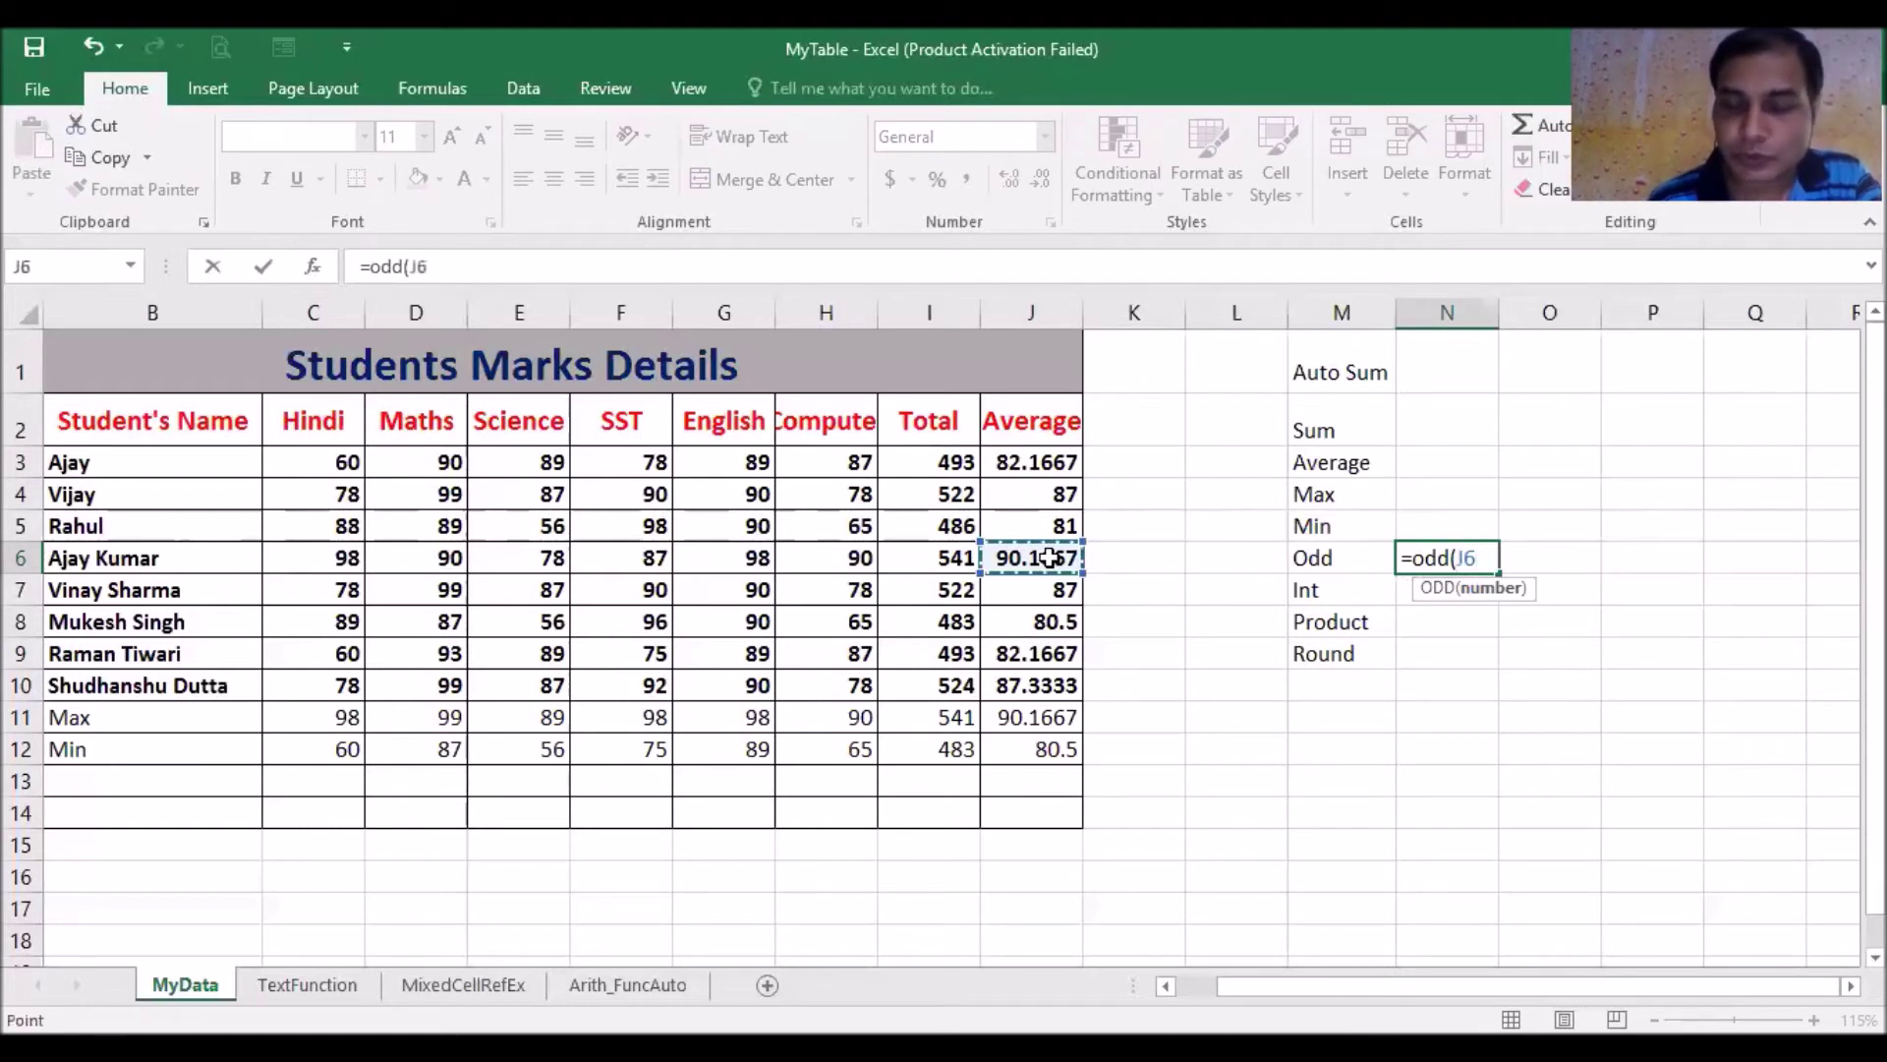
type(")")
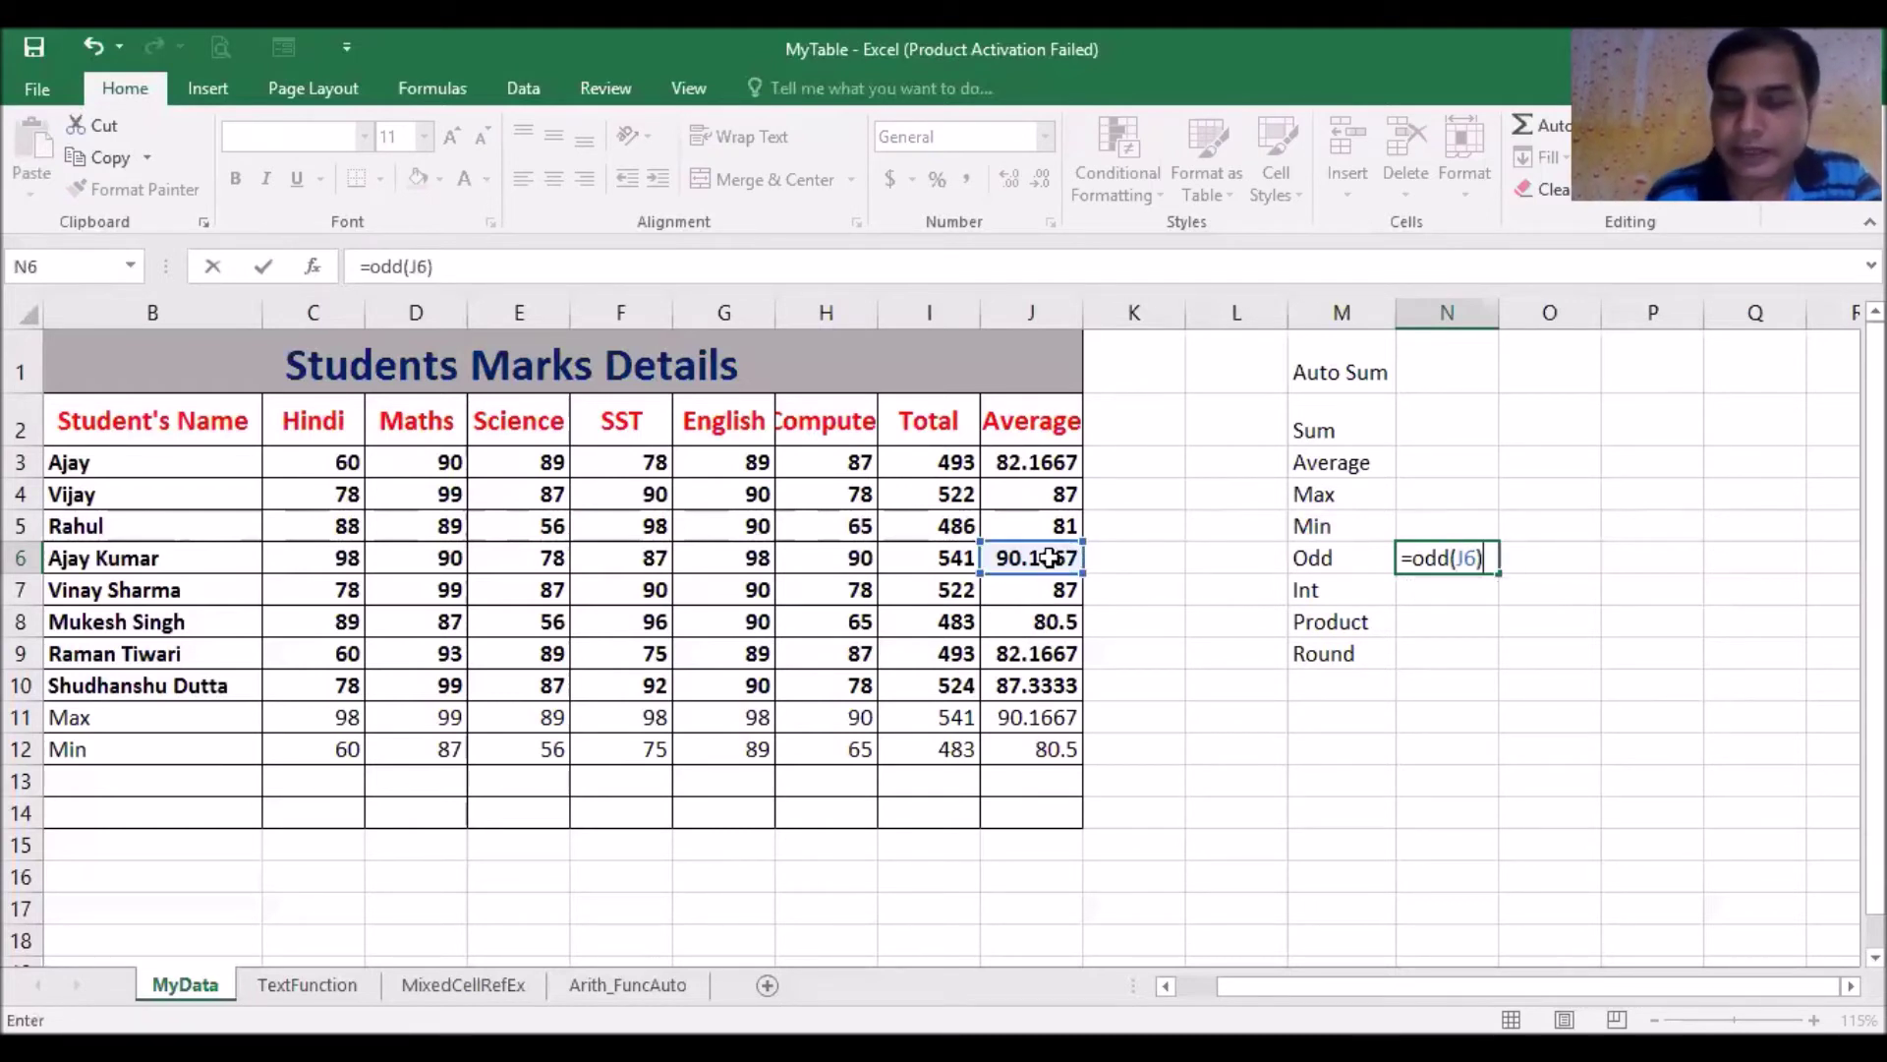
key("Return")
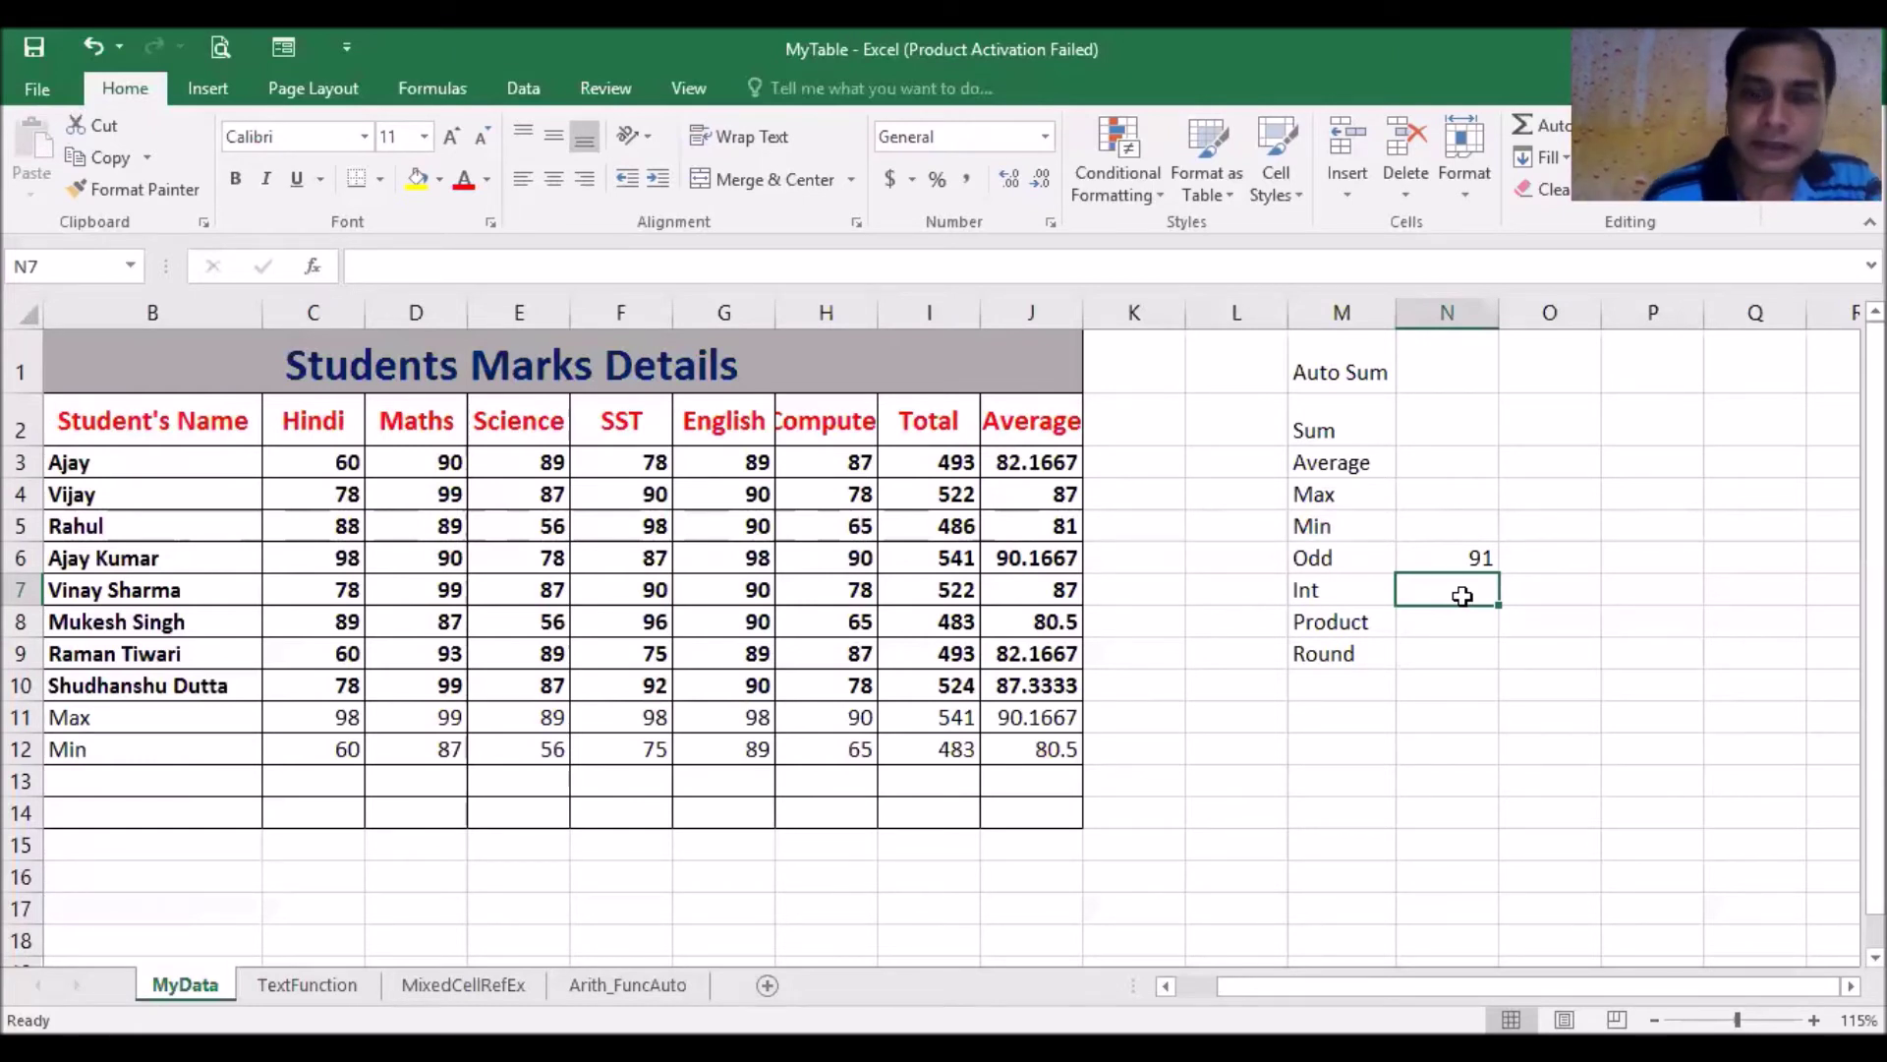
- Enter an INT formula in N7 using the average in J8
type("=")
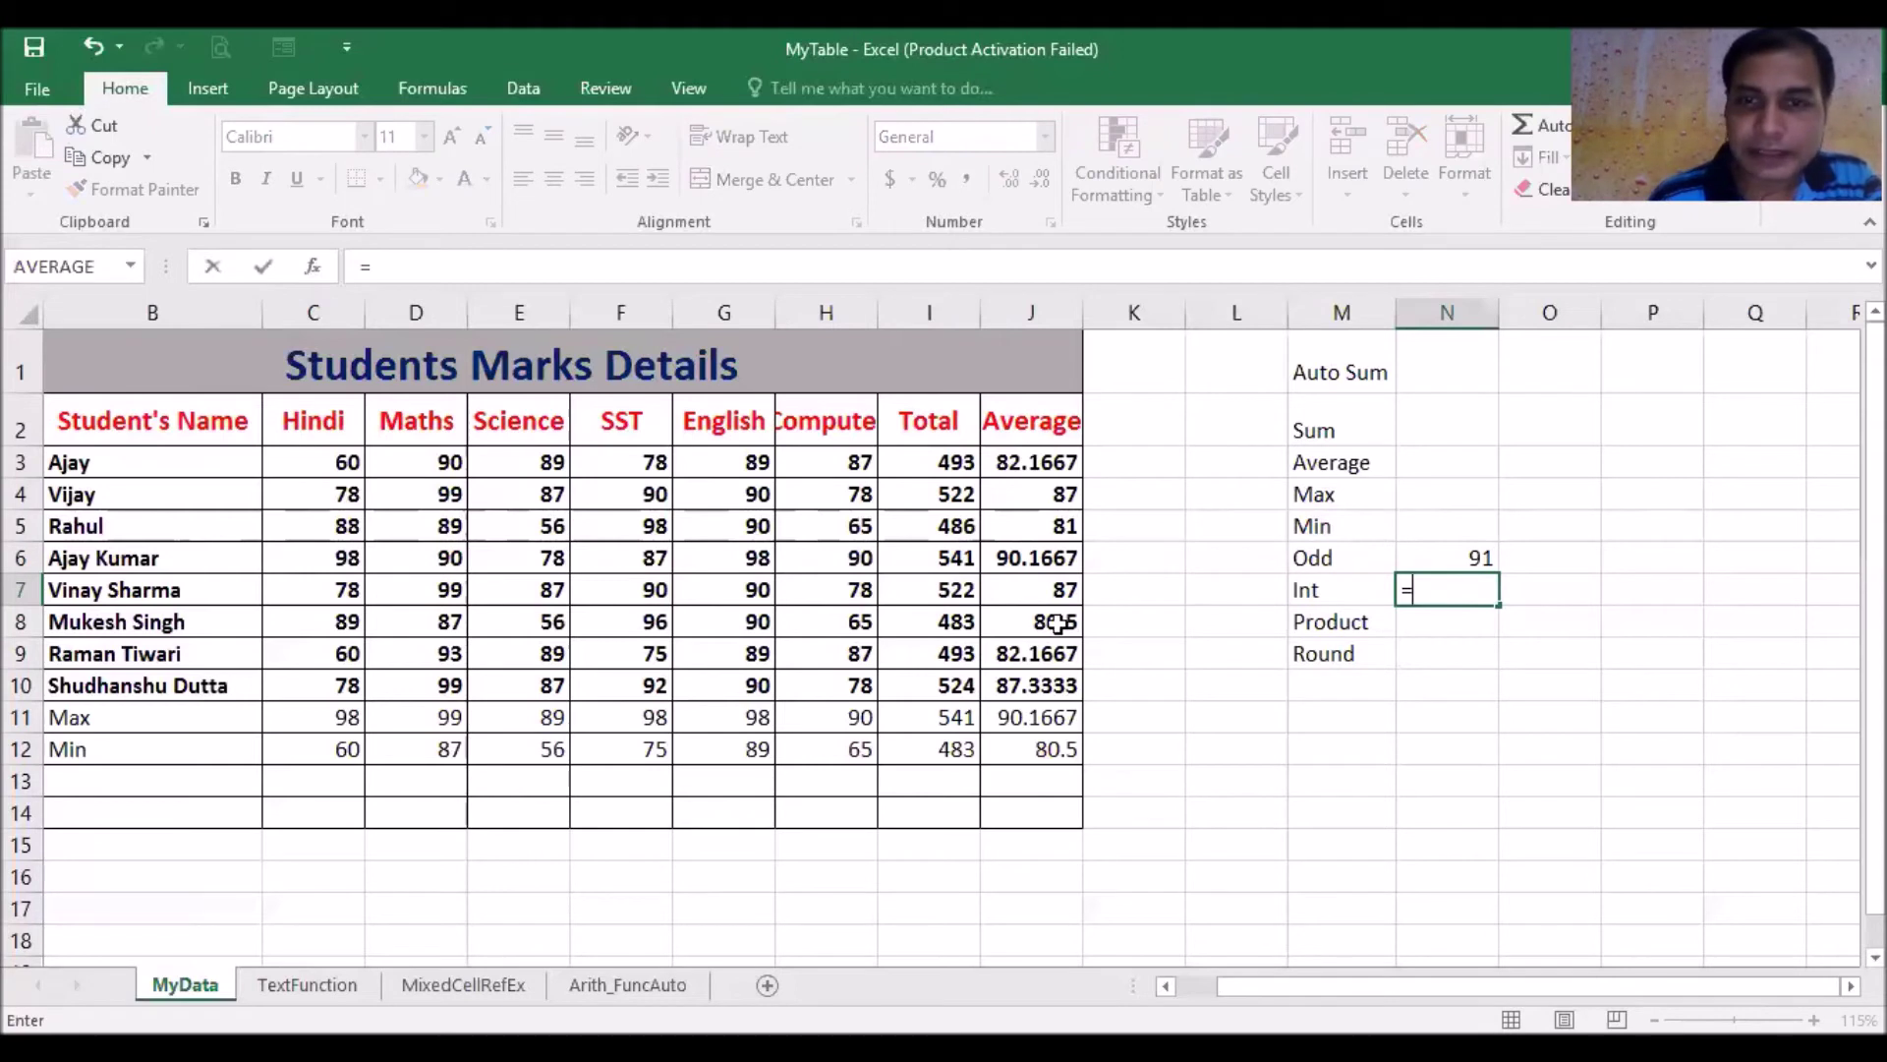
left_click(1057, 623)
key("BackSpace")
key("BackSpace")
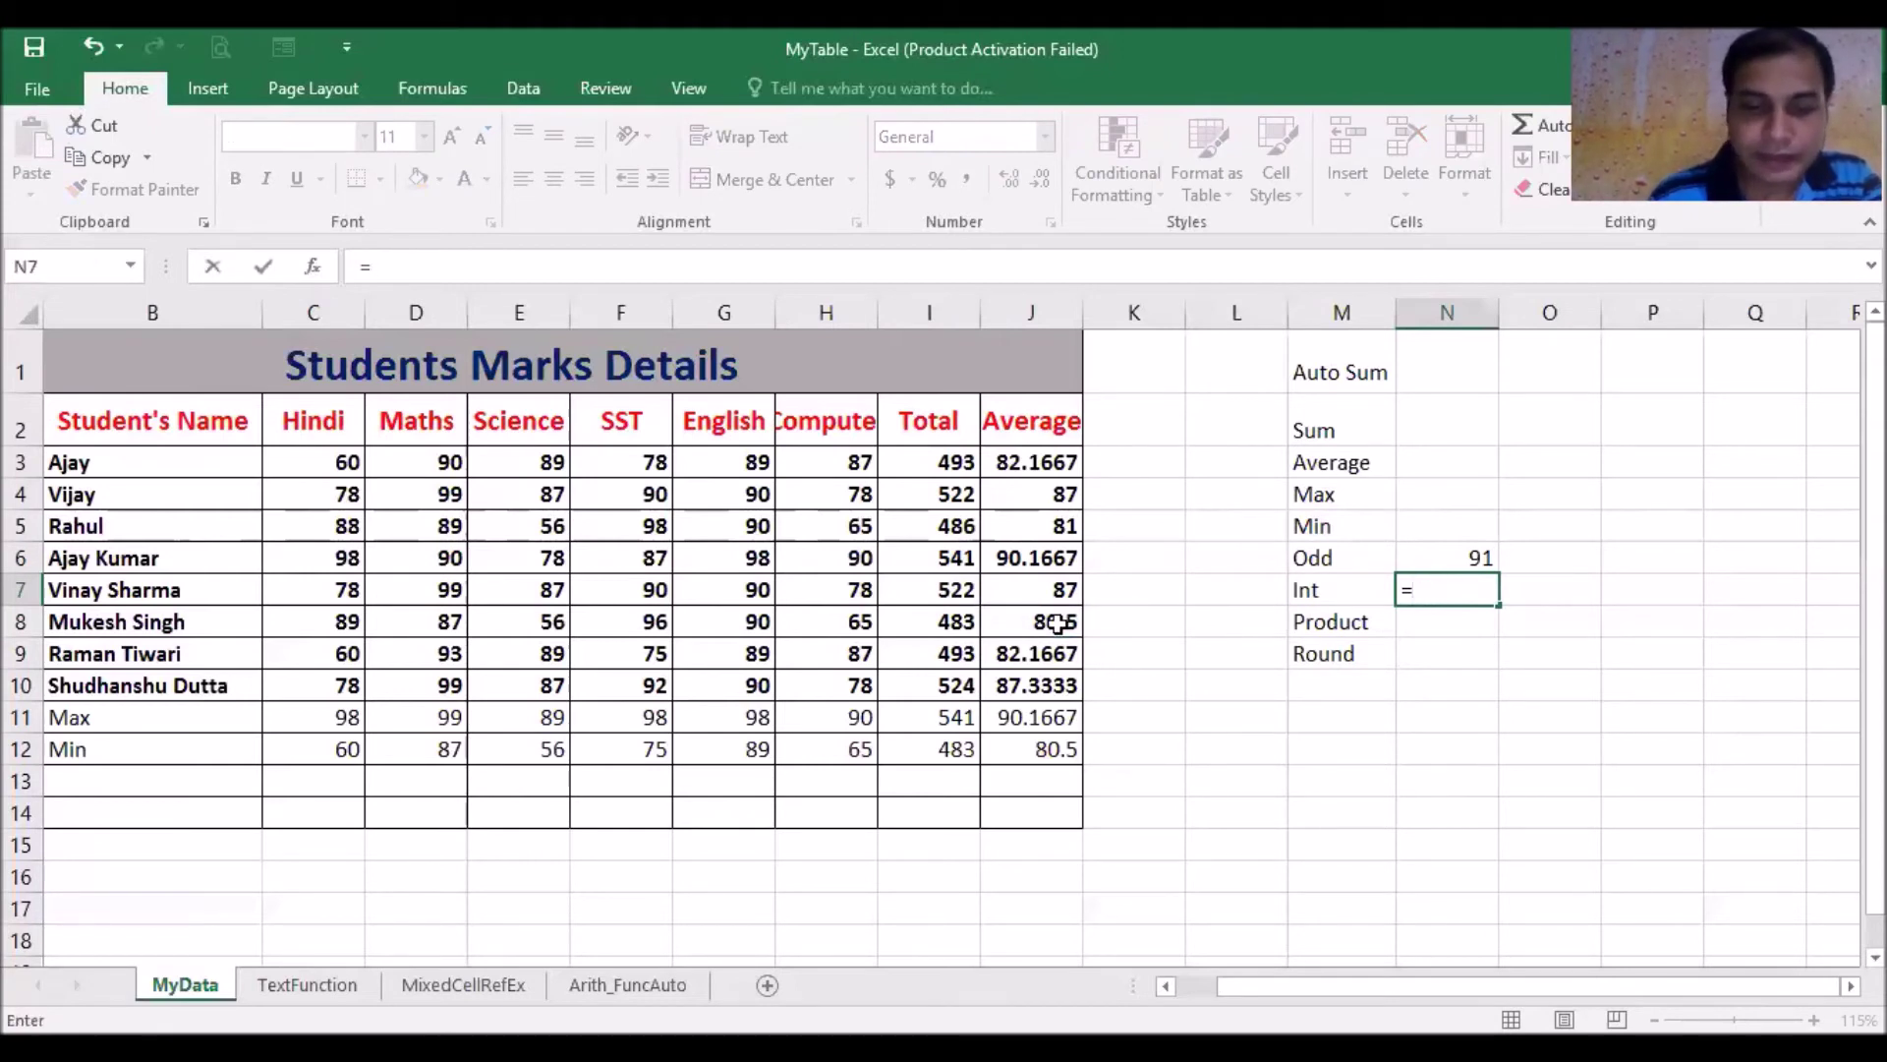
type("int(")
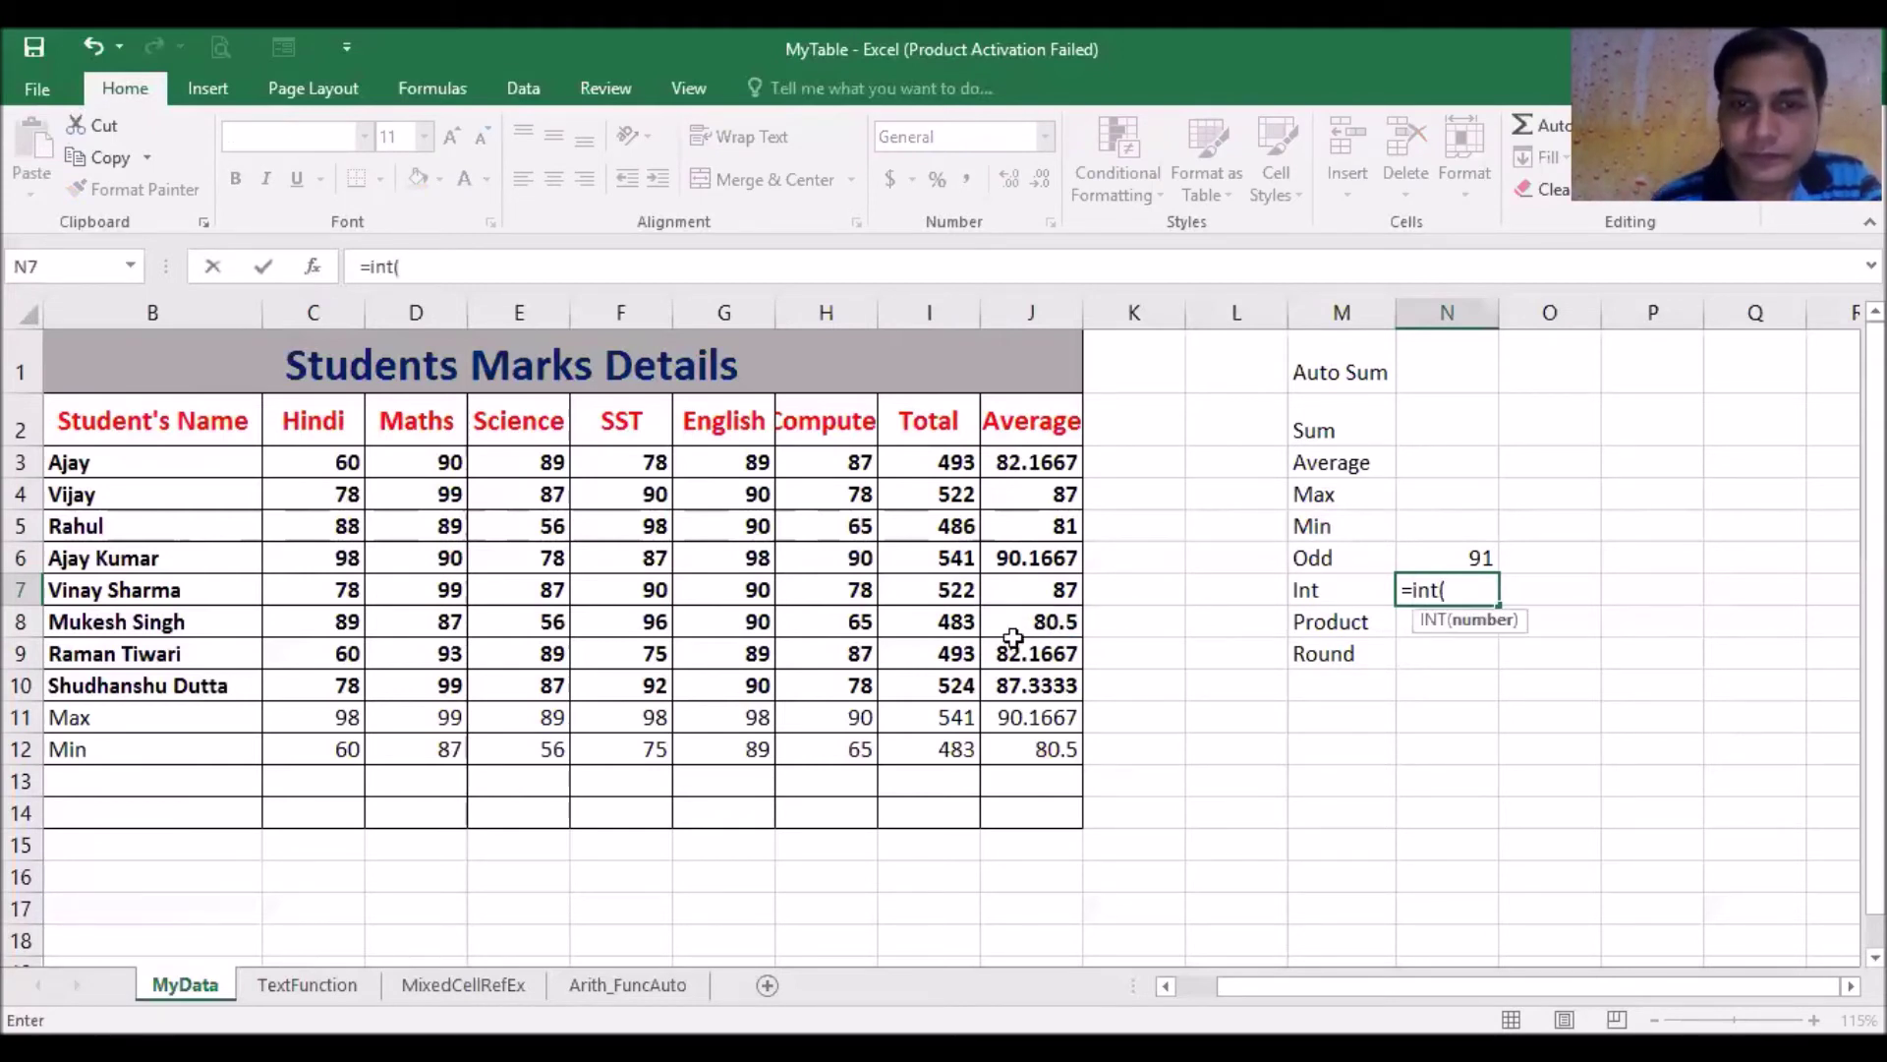
left_click(1027, 623)
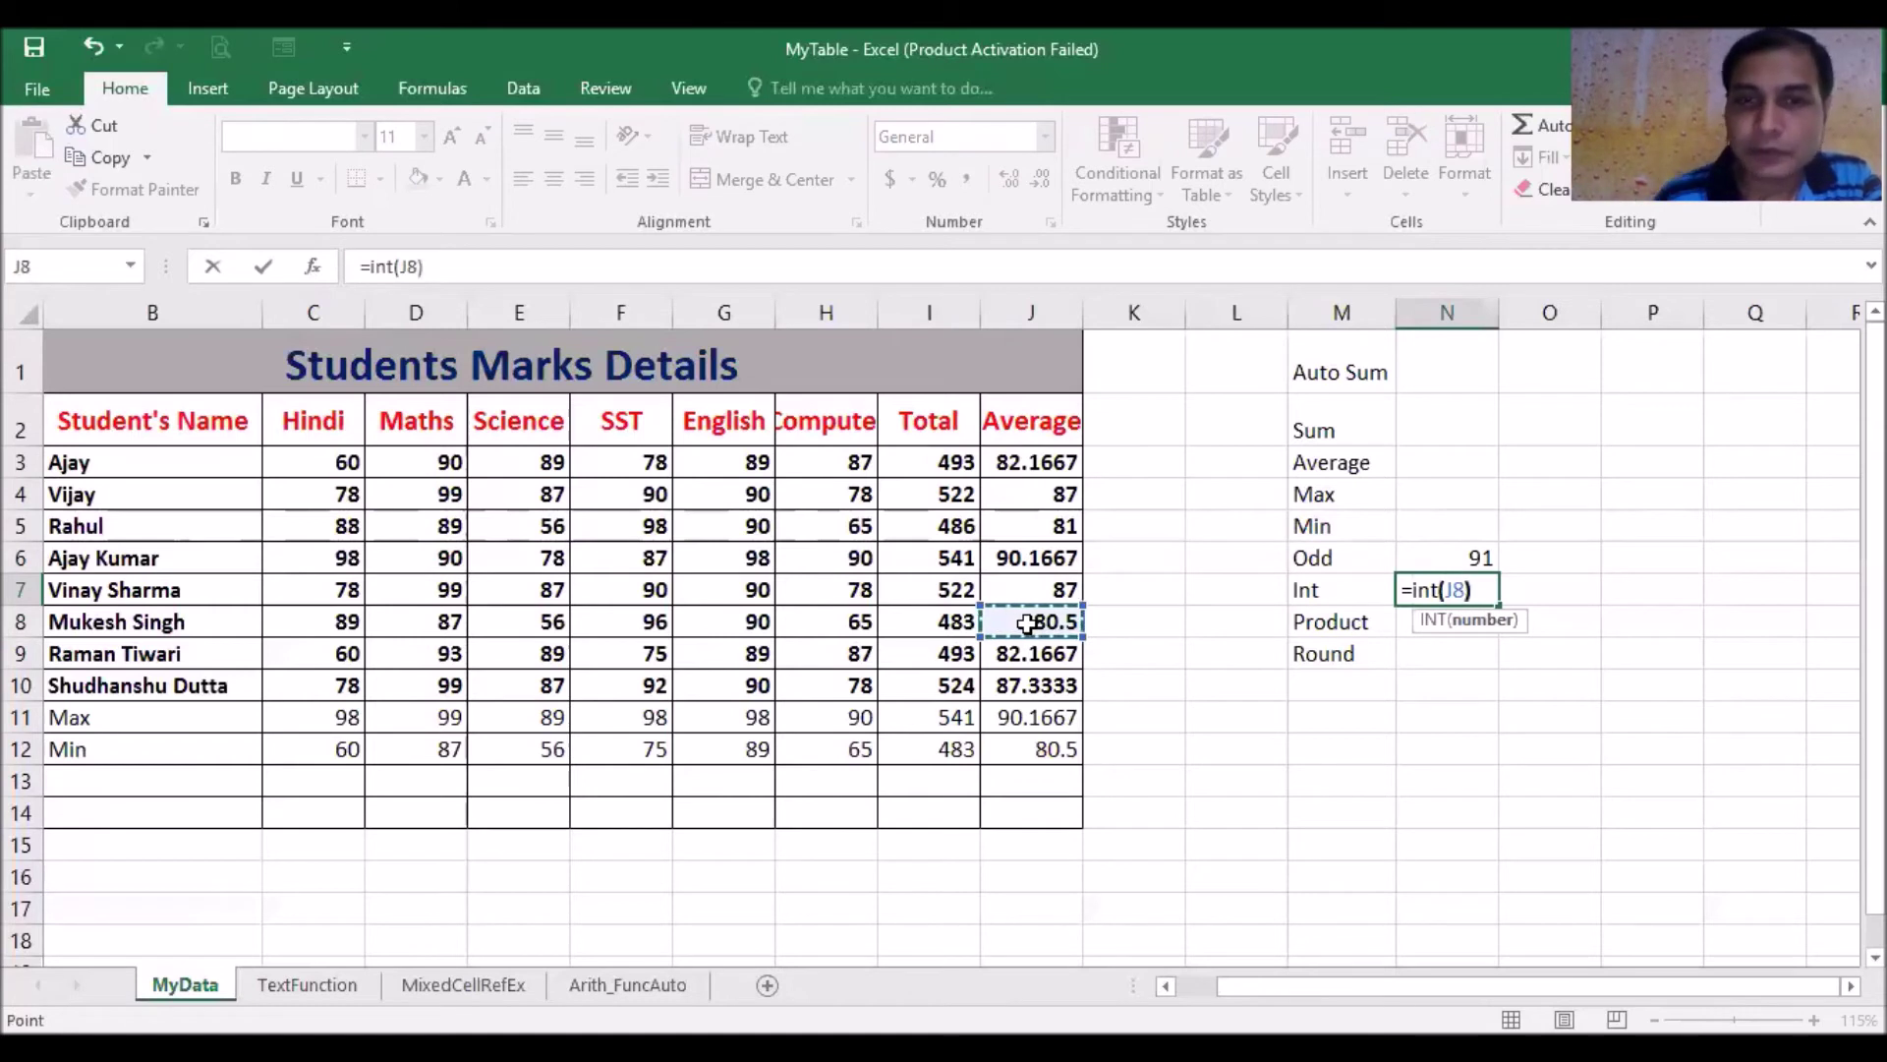
type(")")
key("Return")
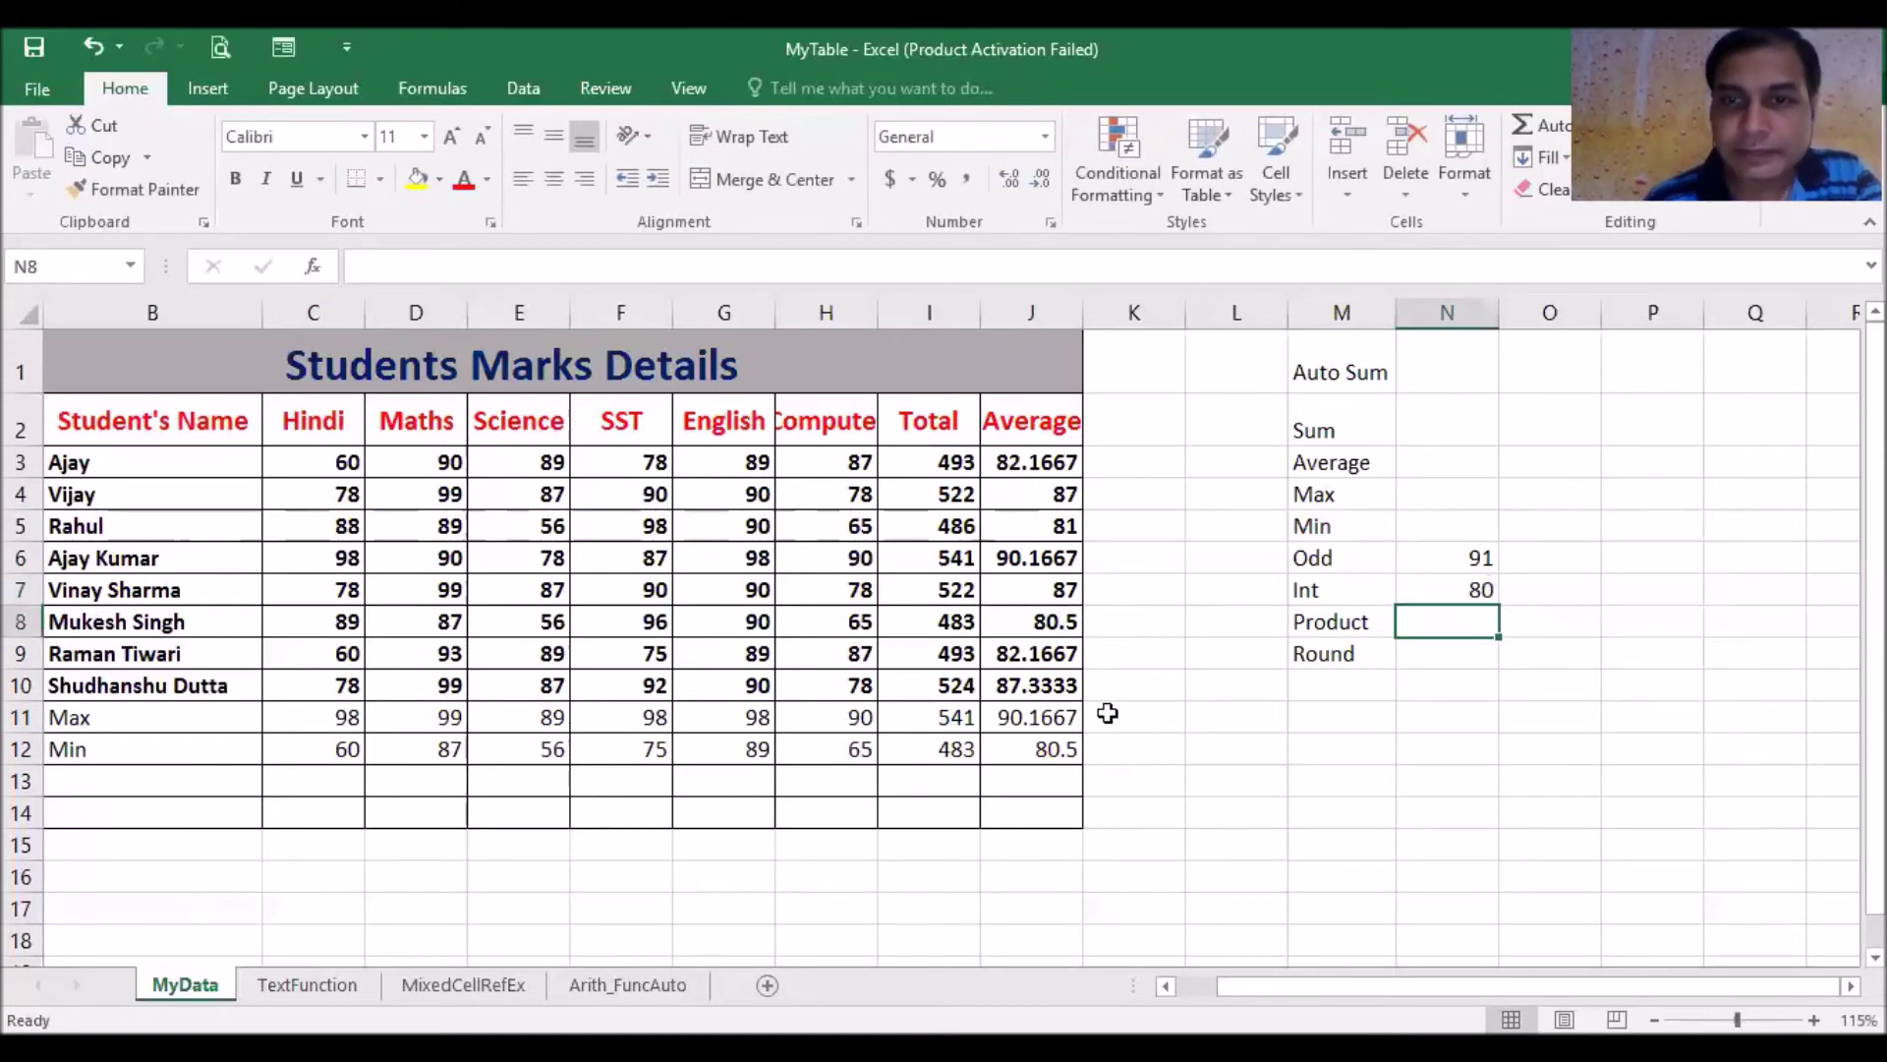
- Change N7 to =INT(J9), showing 82, then type =product(2,3,4) in N8
left_click(1475, 589)
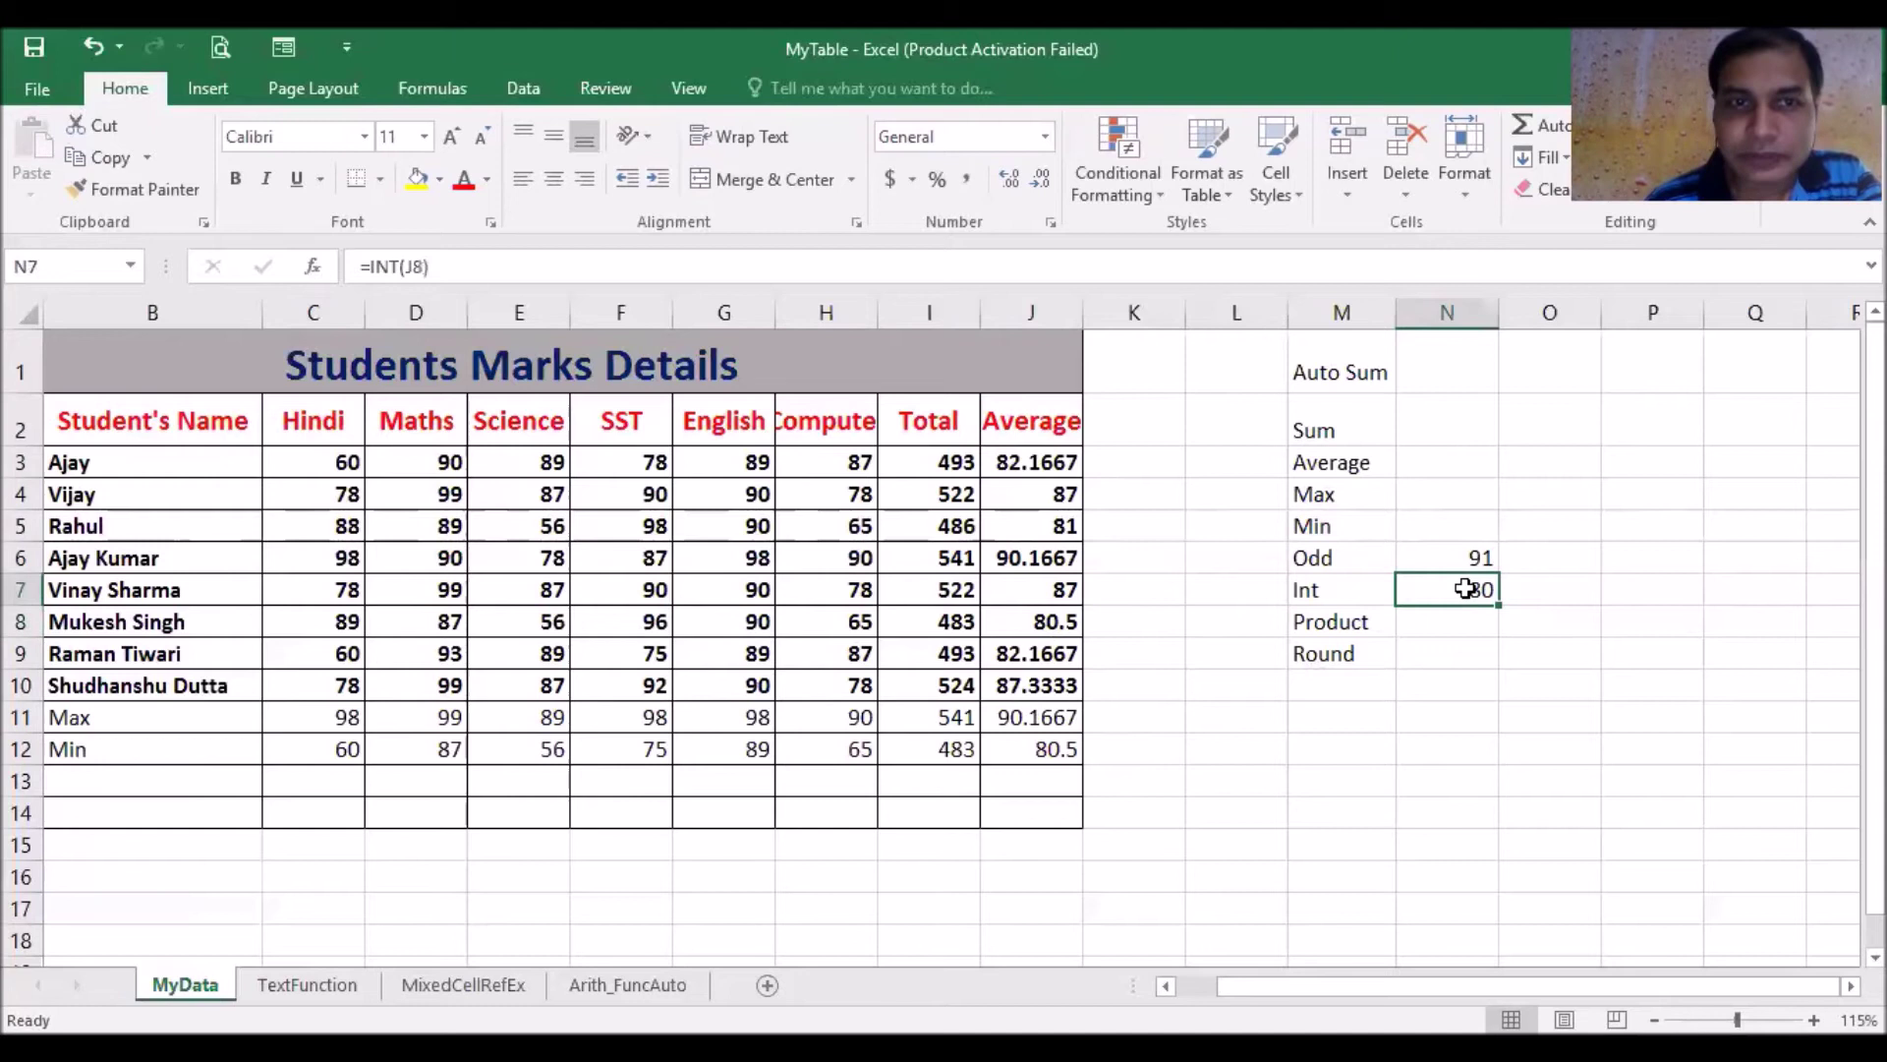
left_click(418, 266)
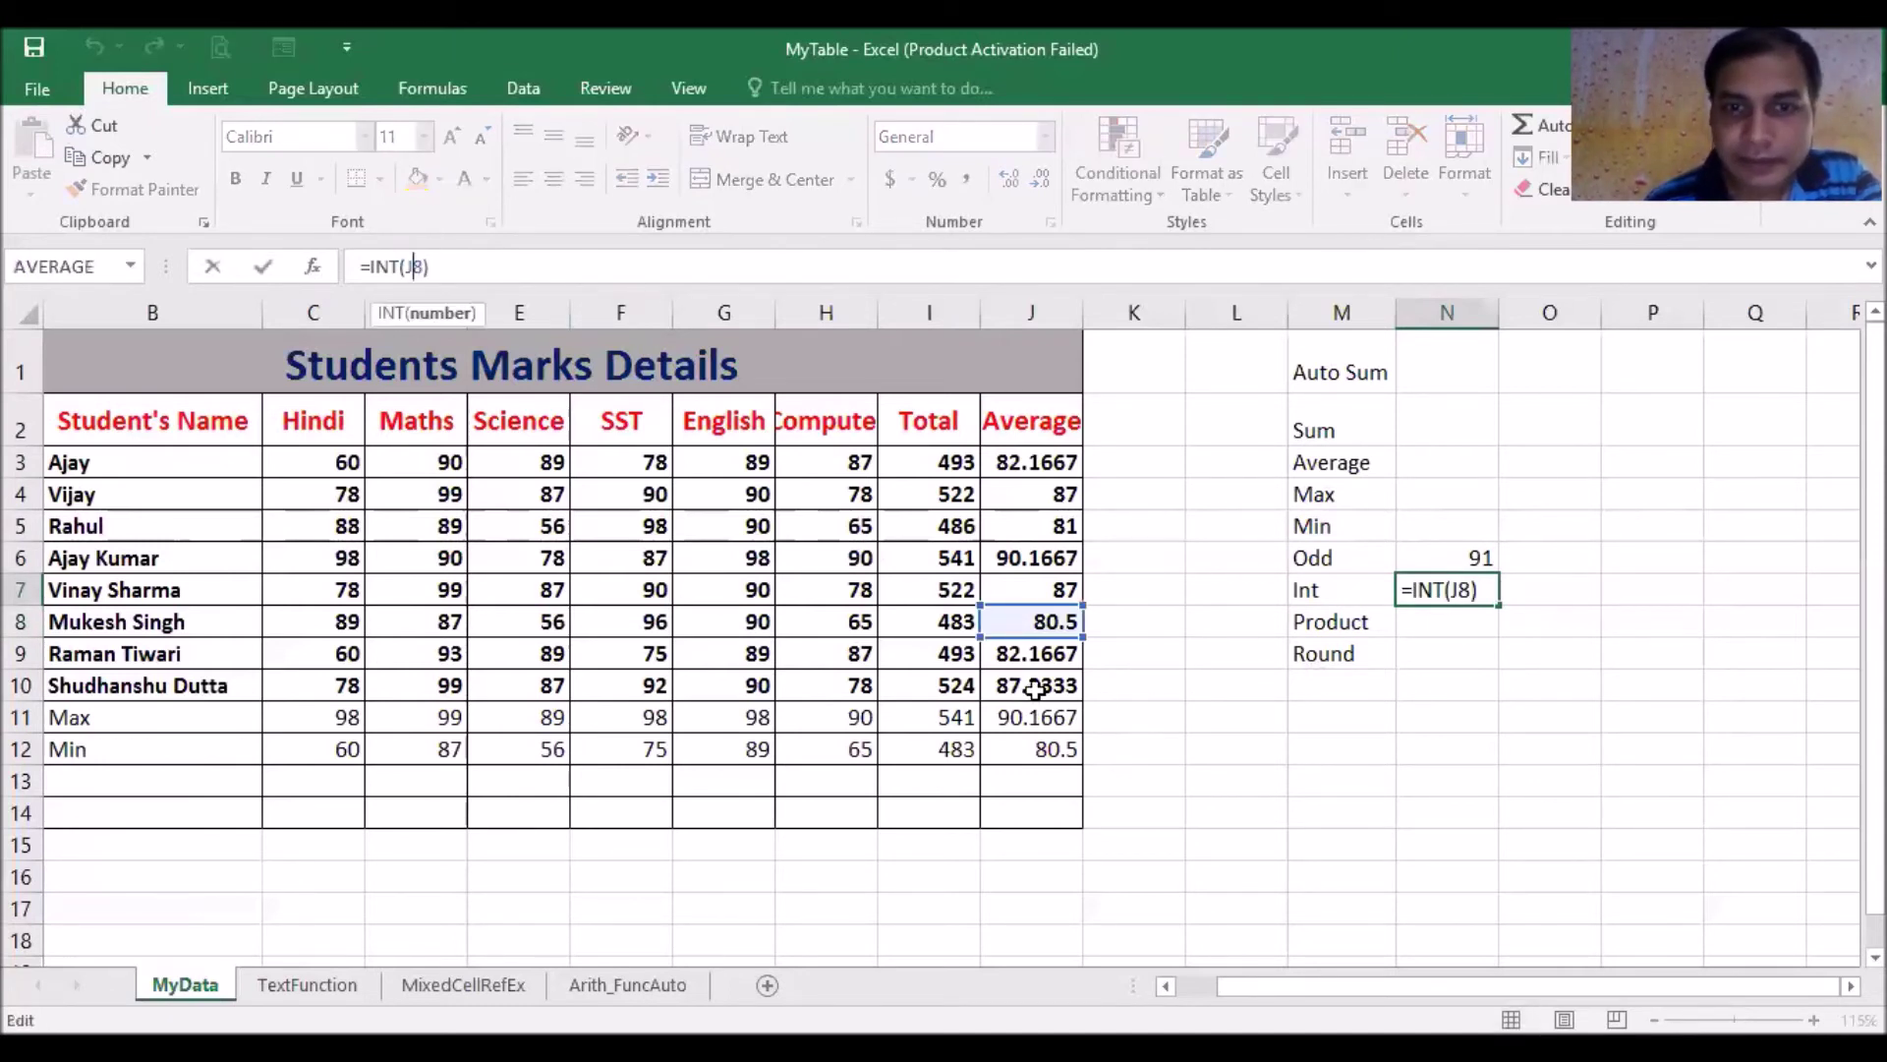
left_click(1064, 652)
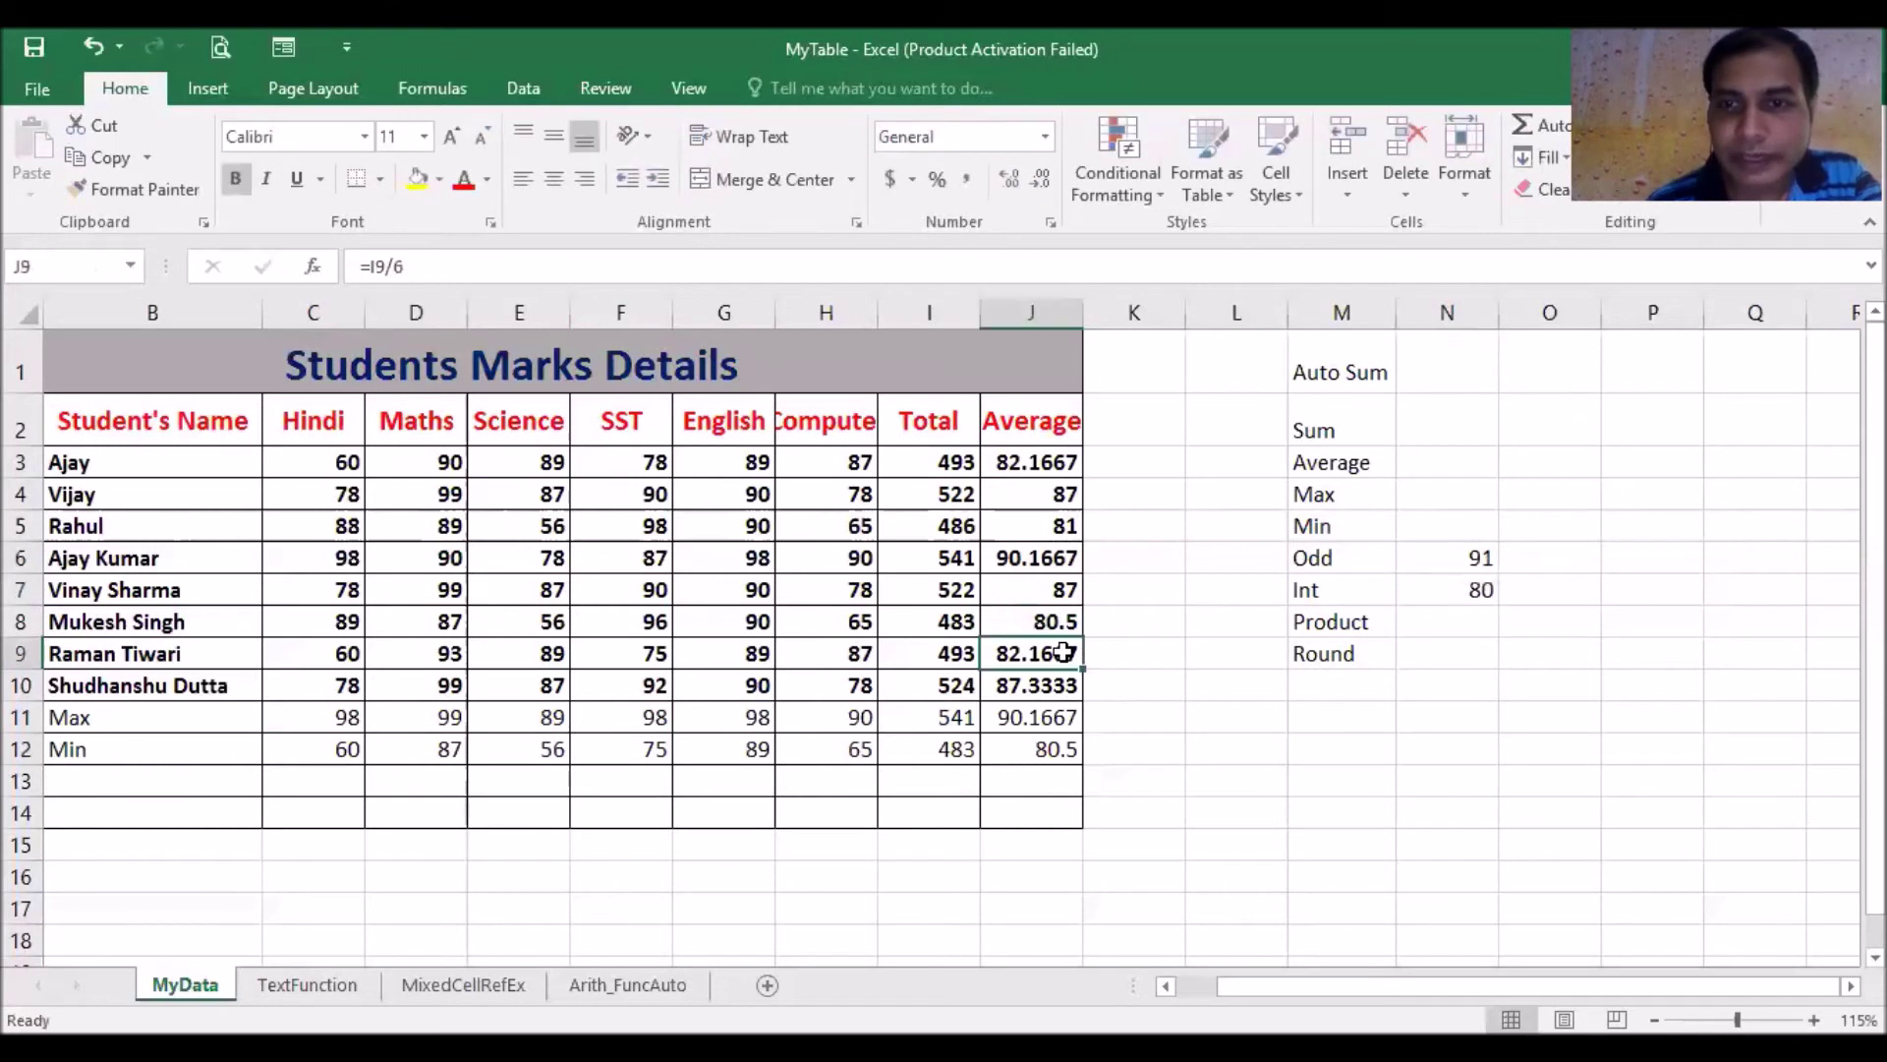
left_click(1447, 590)
left_click(413, 266)
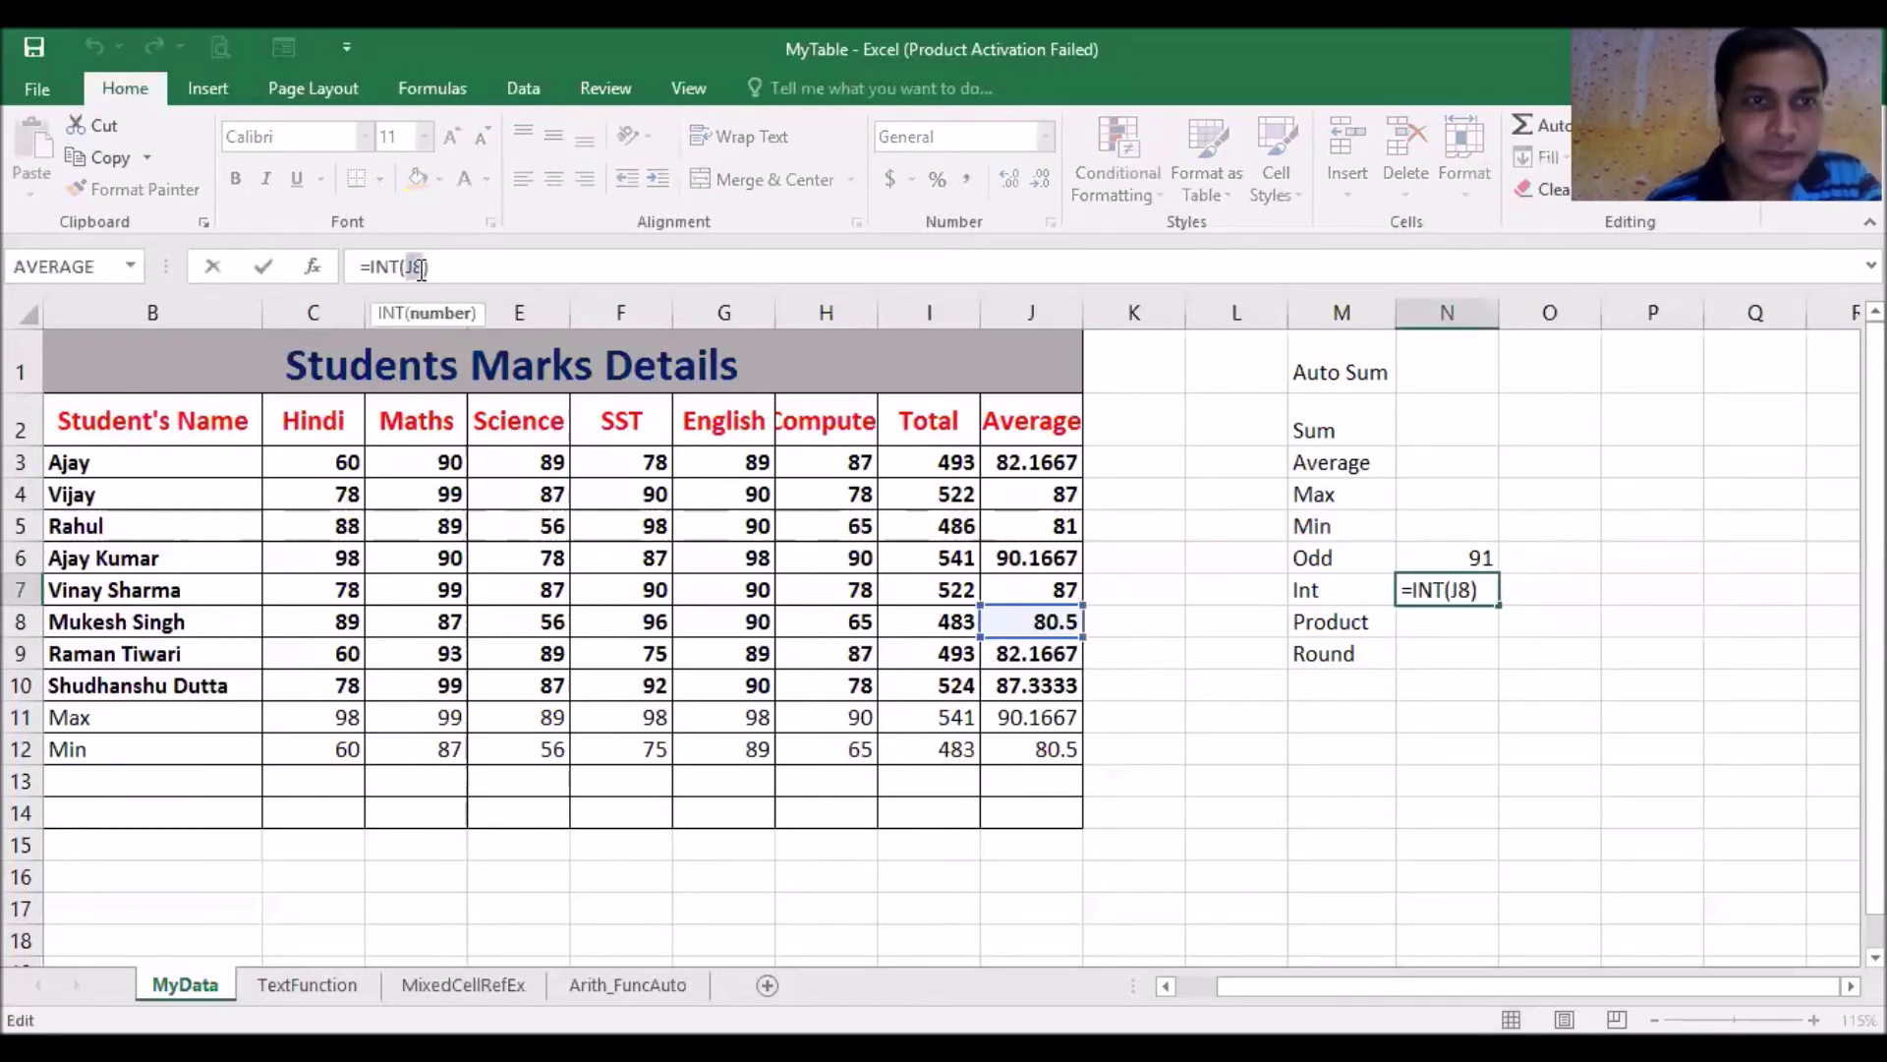
left_click(1018, 658)
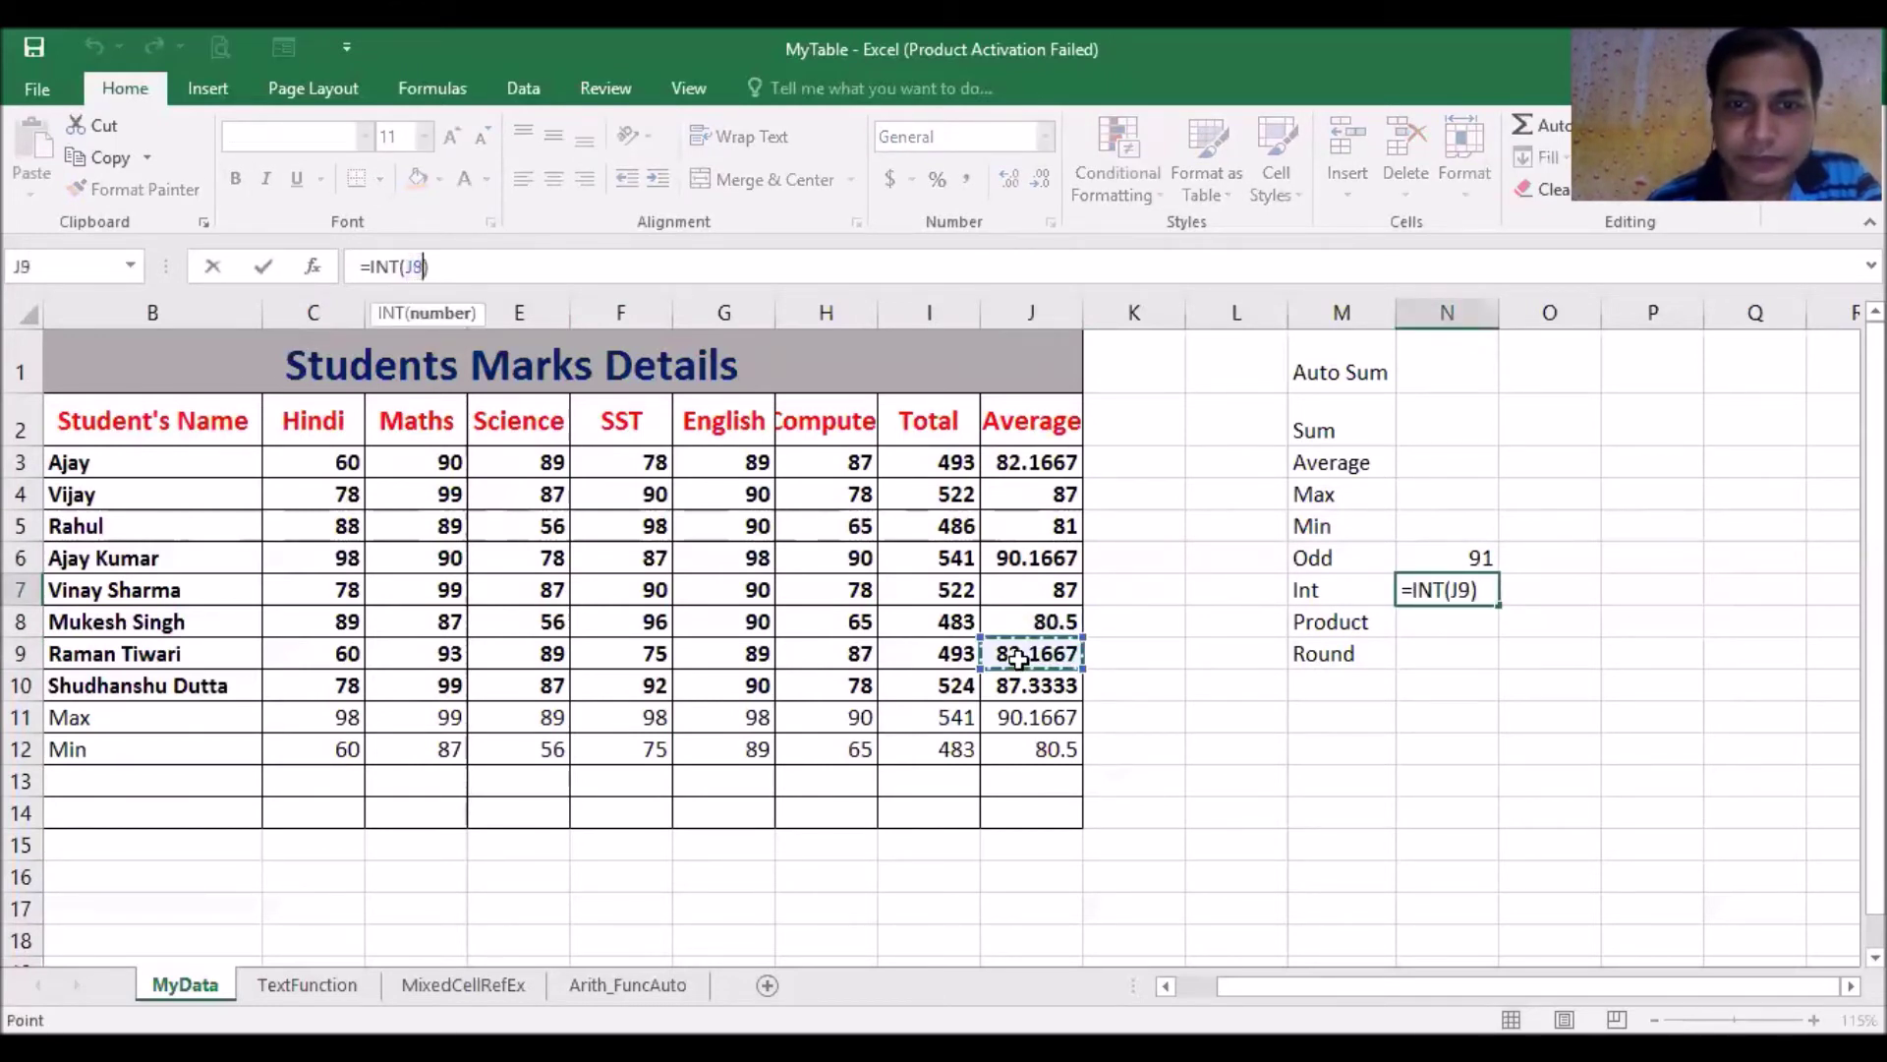
key("Return")
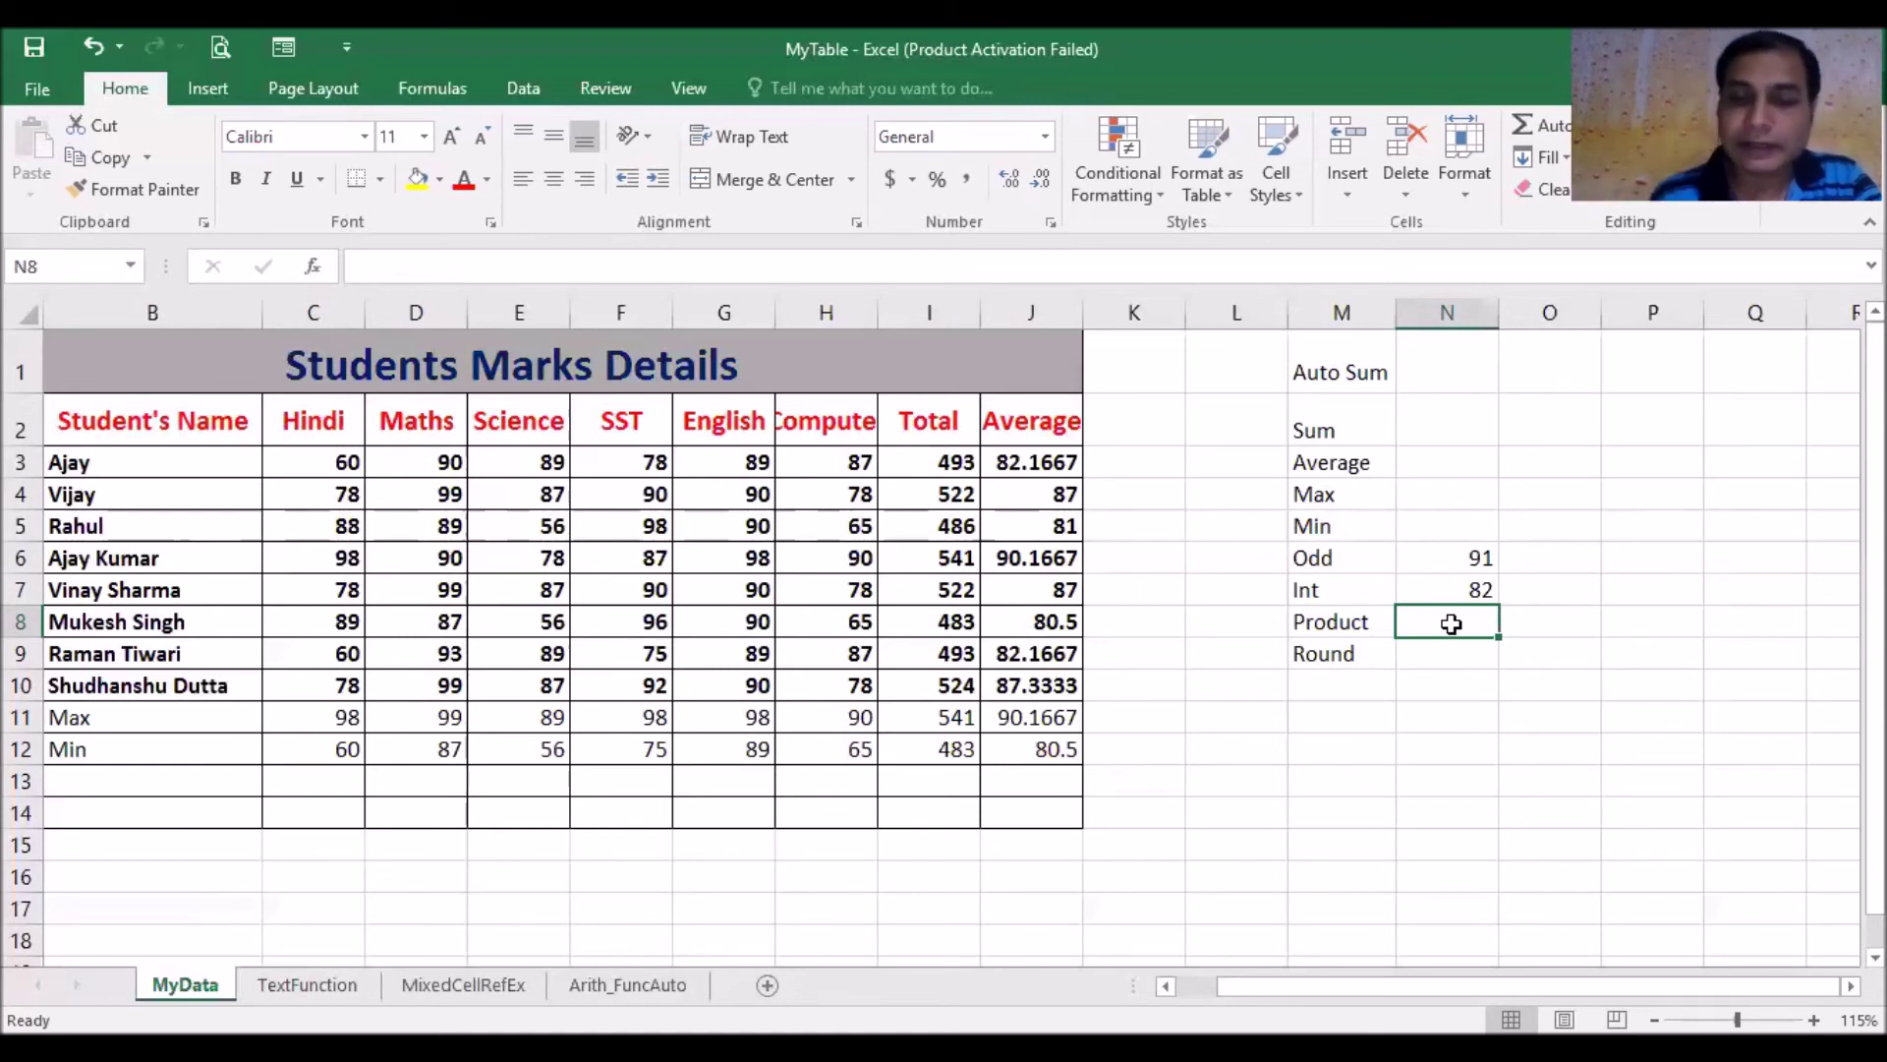
type("=")
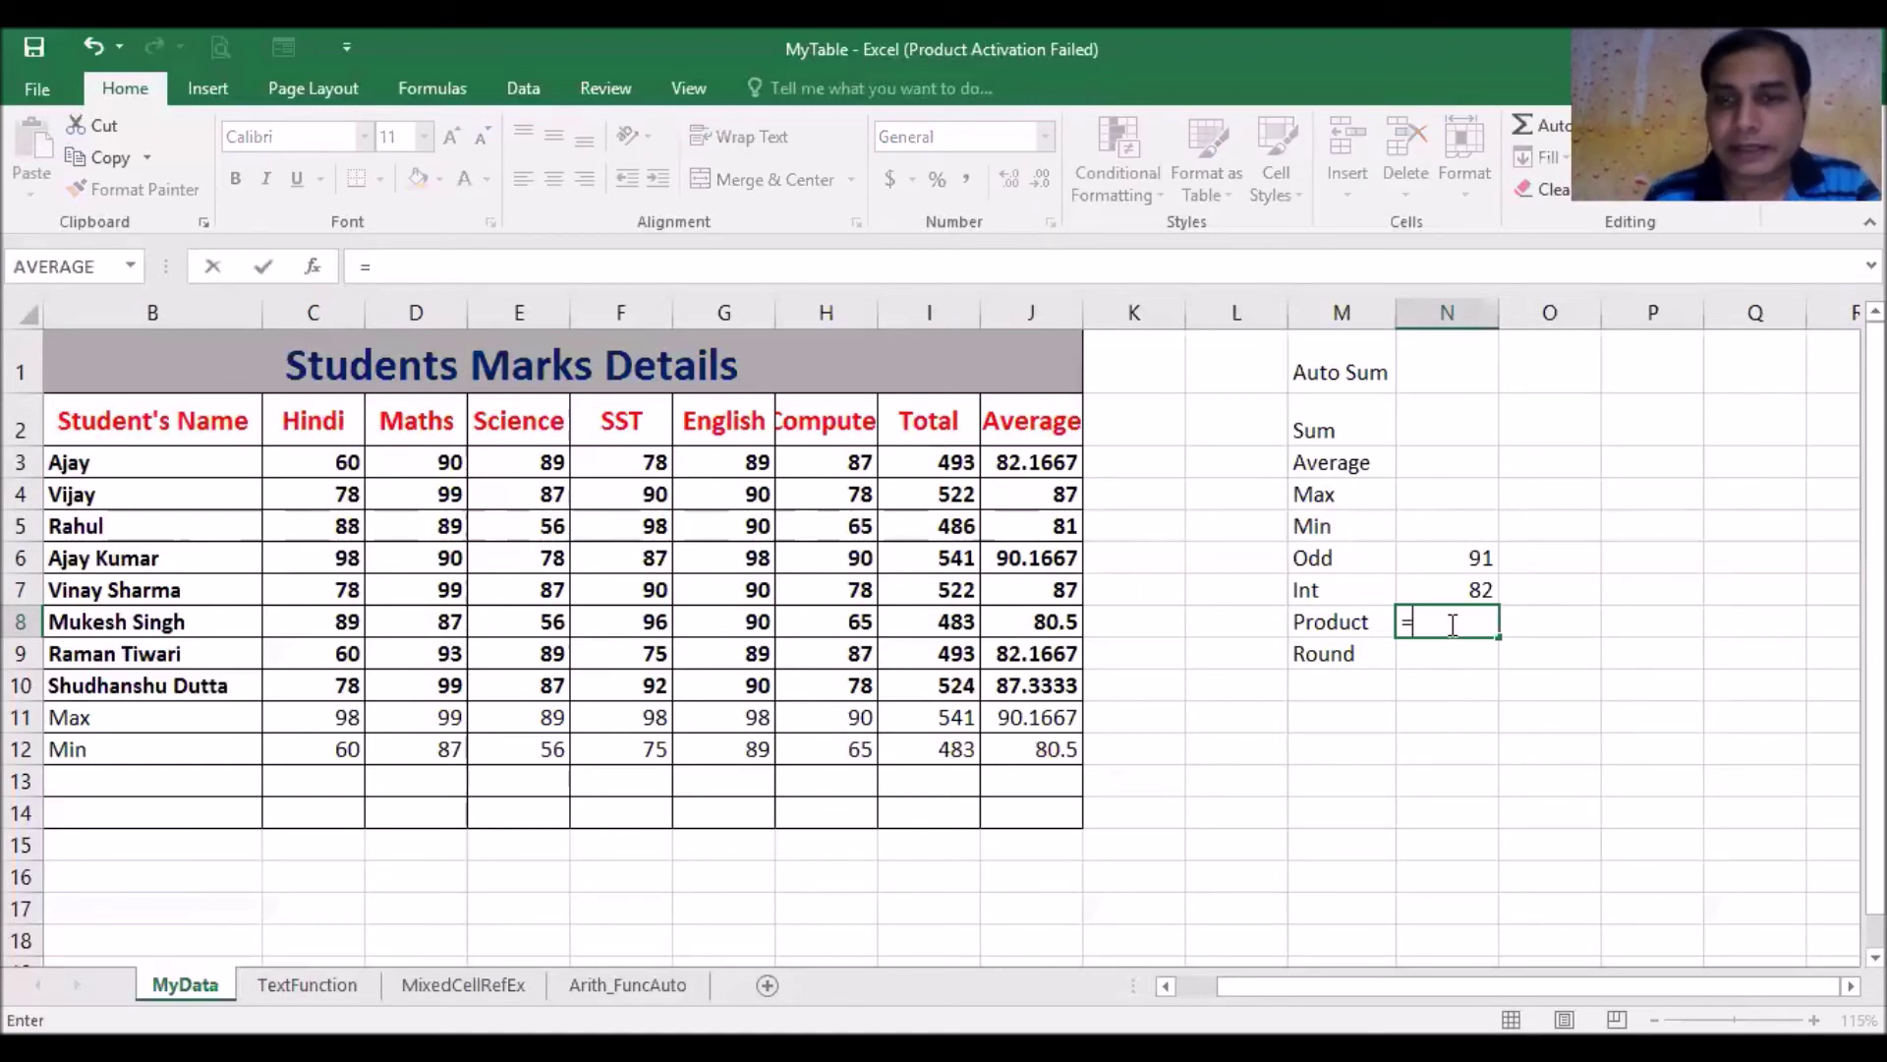
type("p")
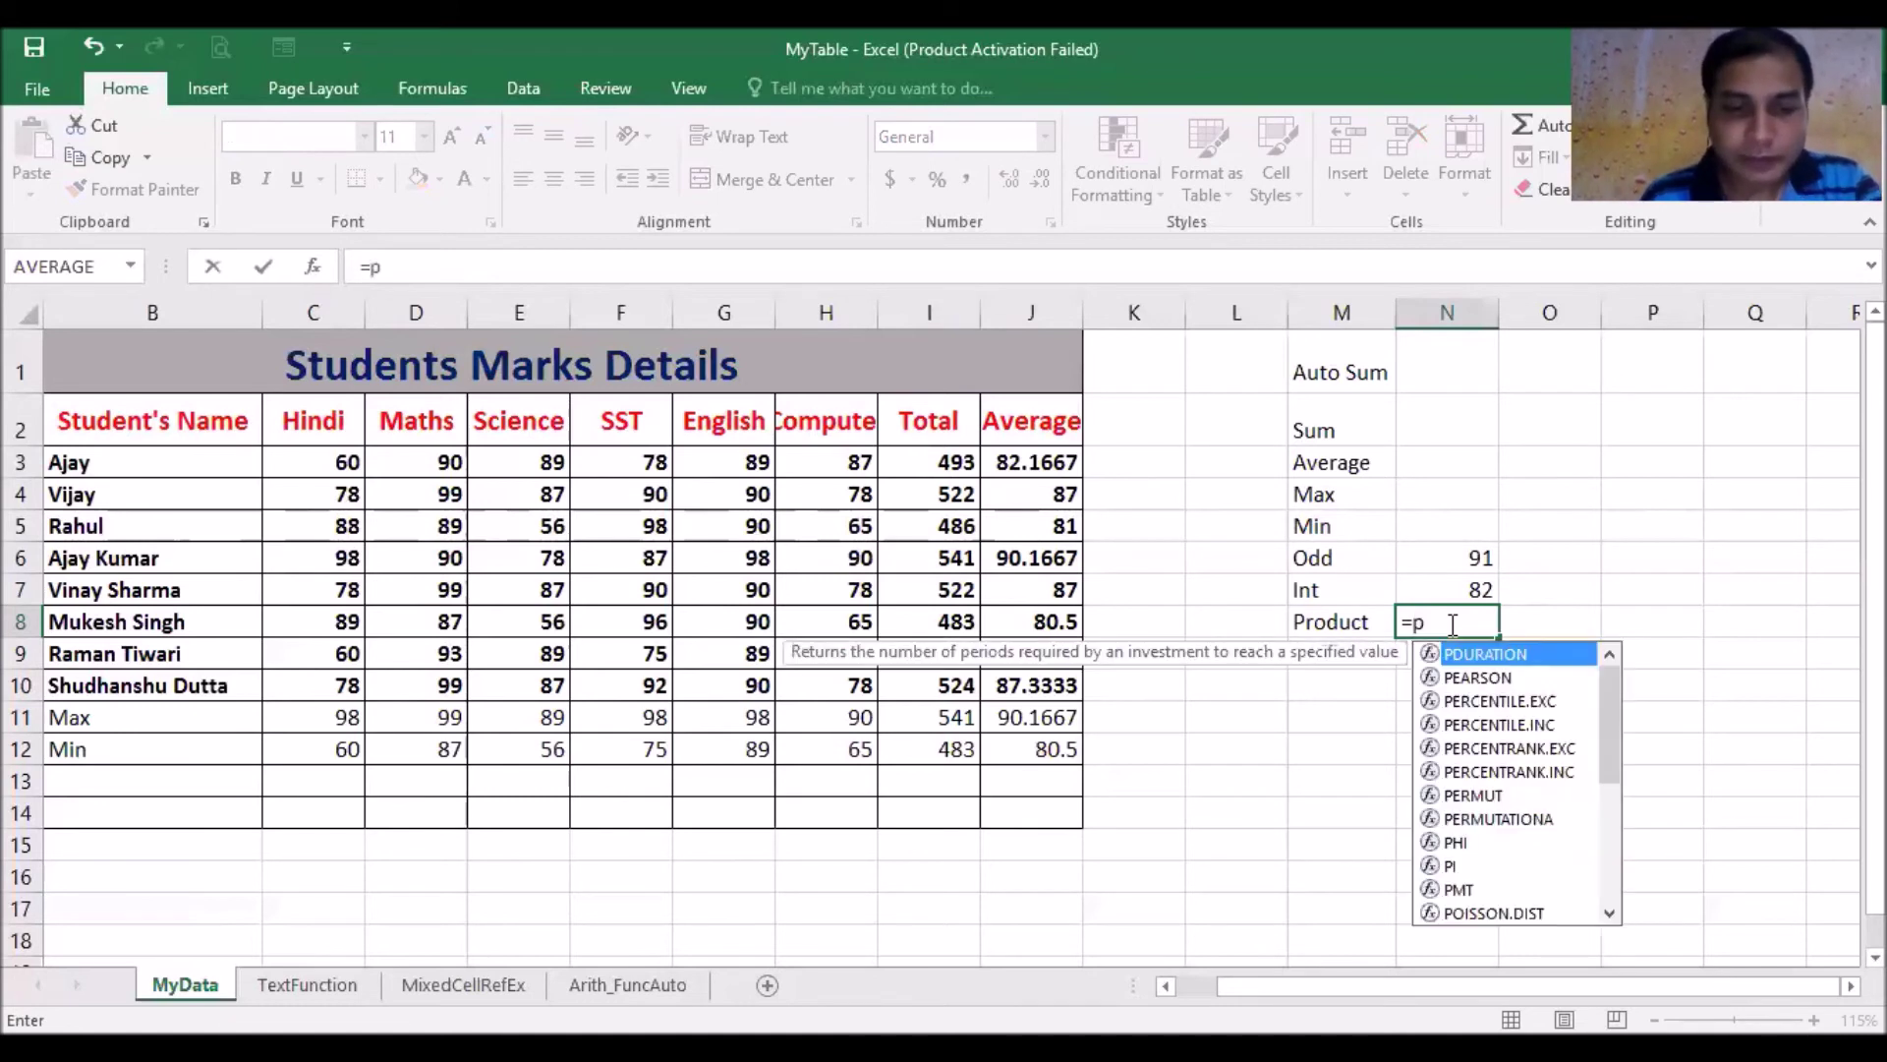
type("roduct")
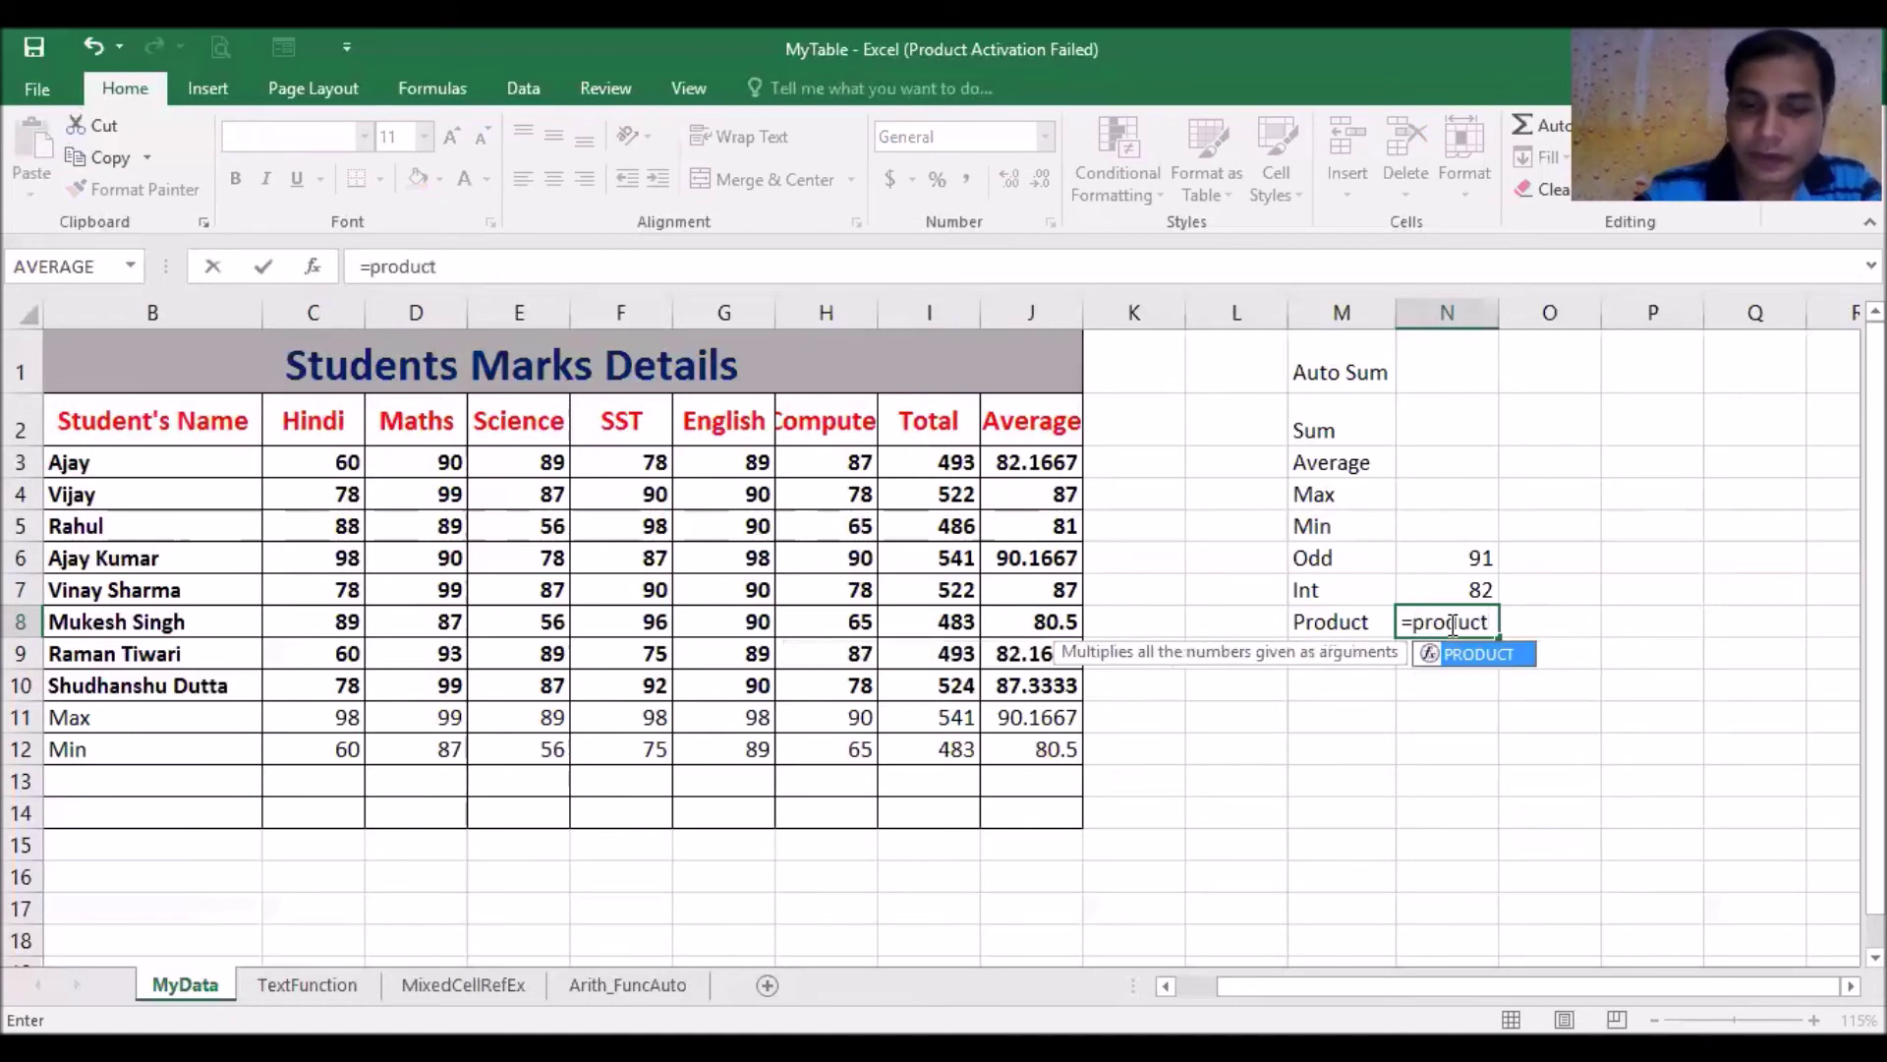
type("(")
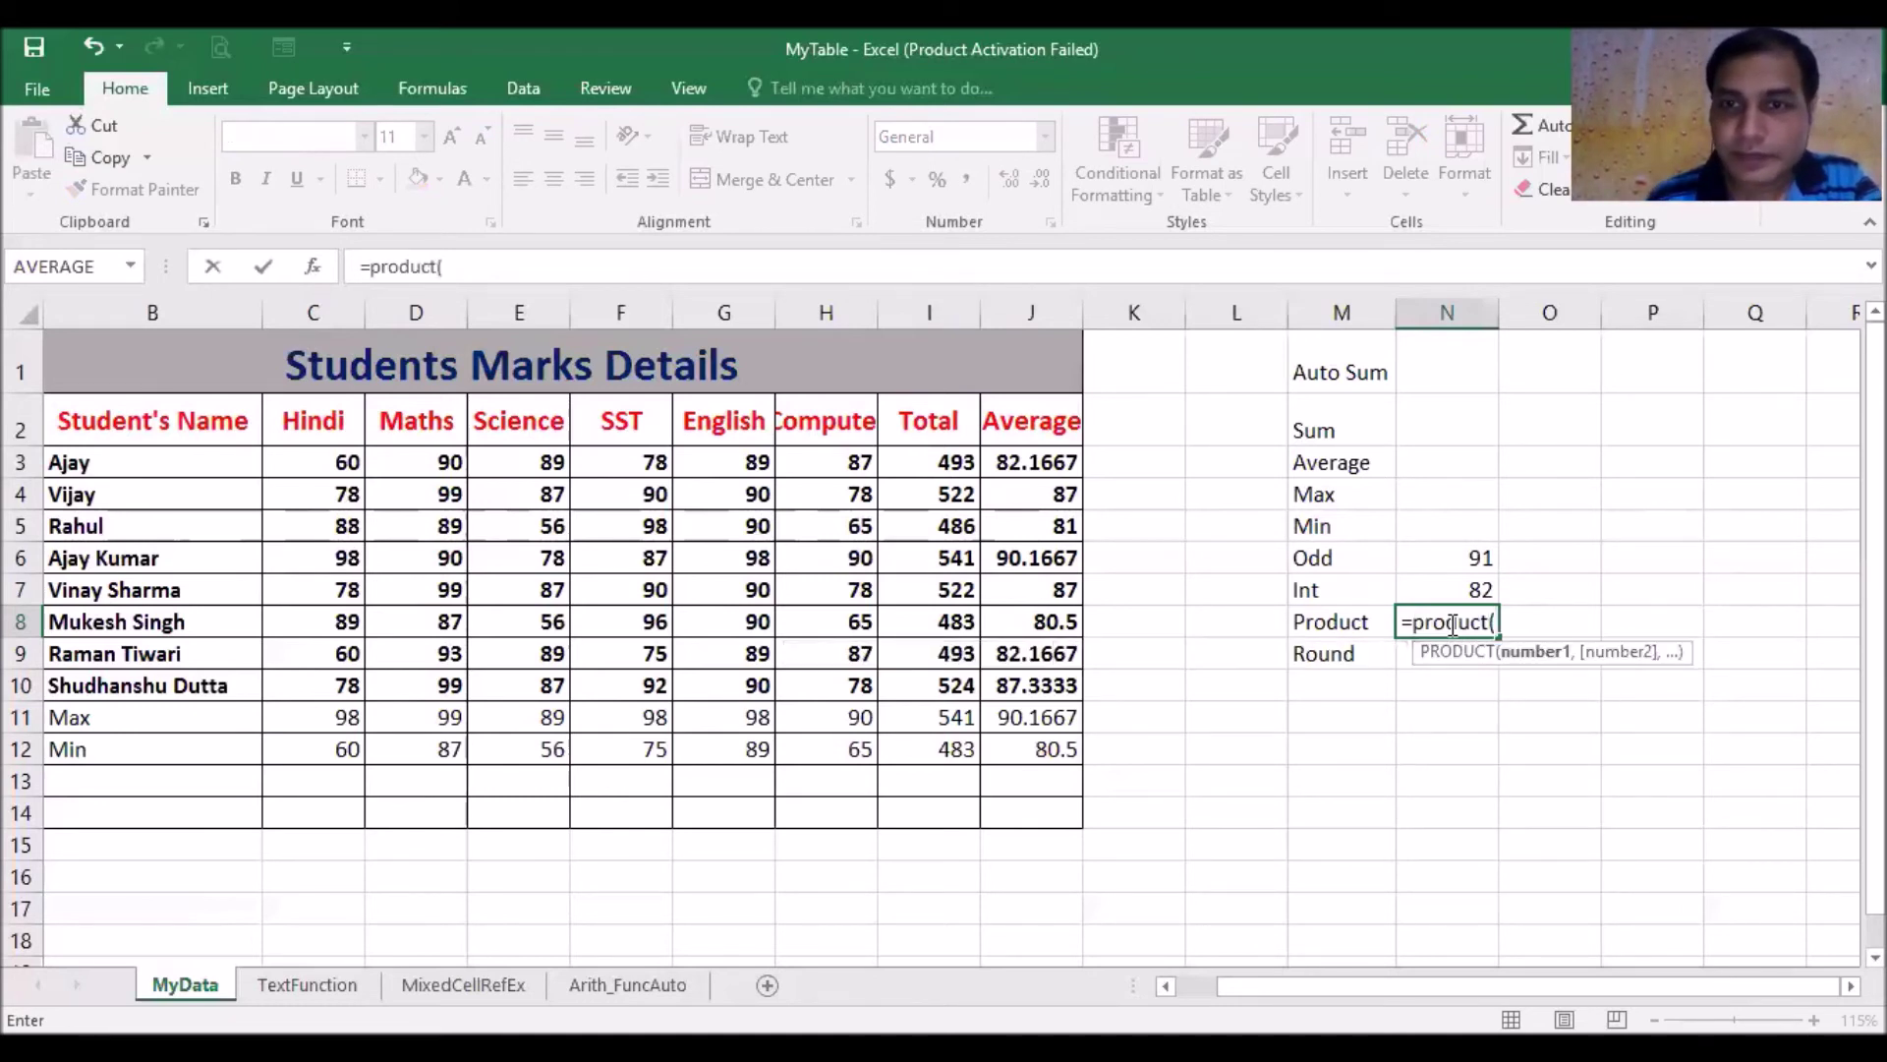
type("2,3,4)")
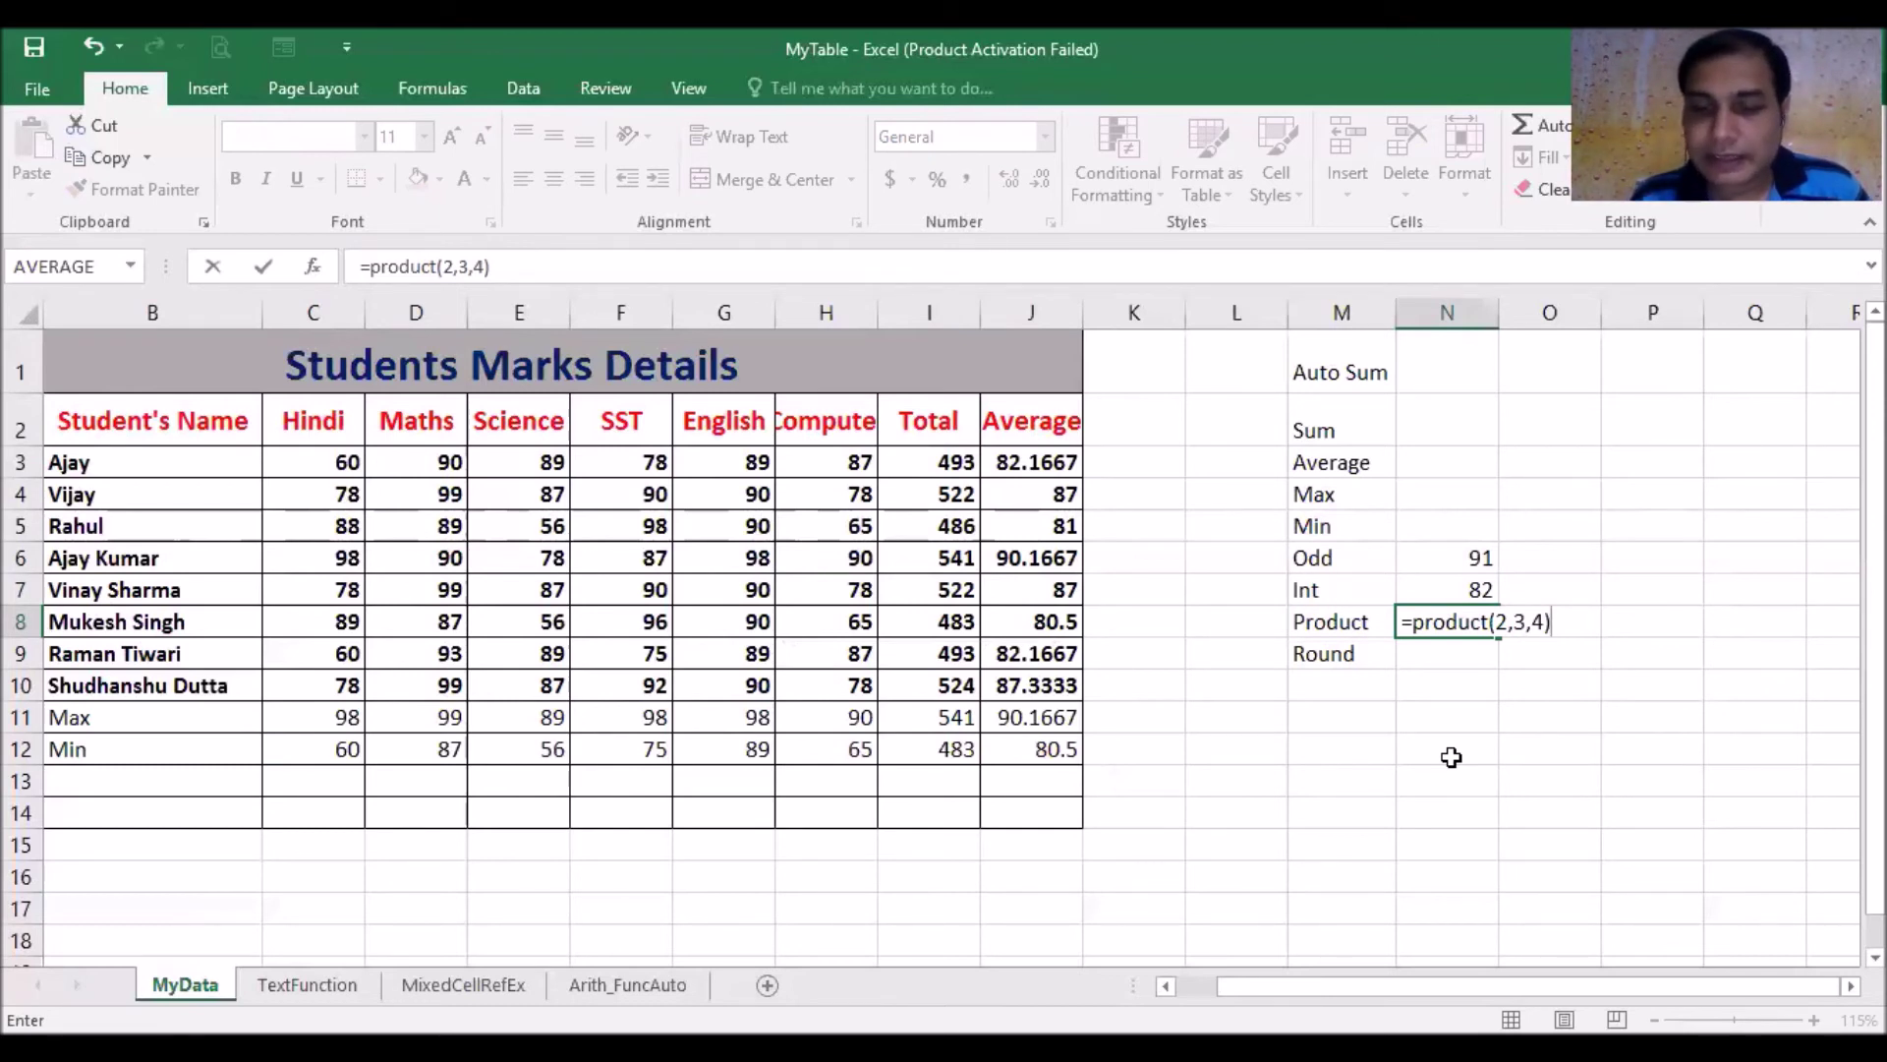
- Confirm =PRODUCT(2,3,4) in N8, then extend it to =PRODUCT(2,3,4,5) for 120
key("Return")
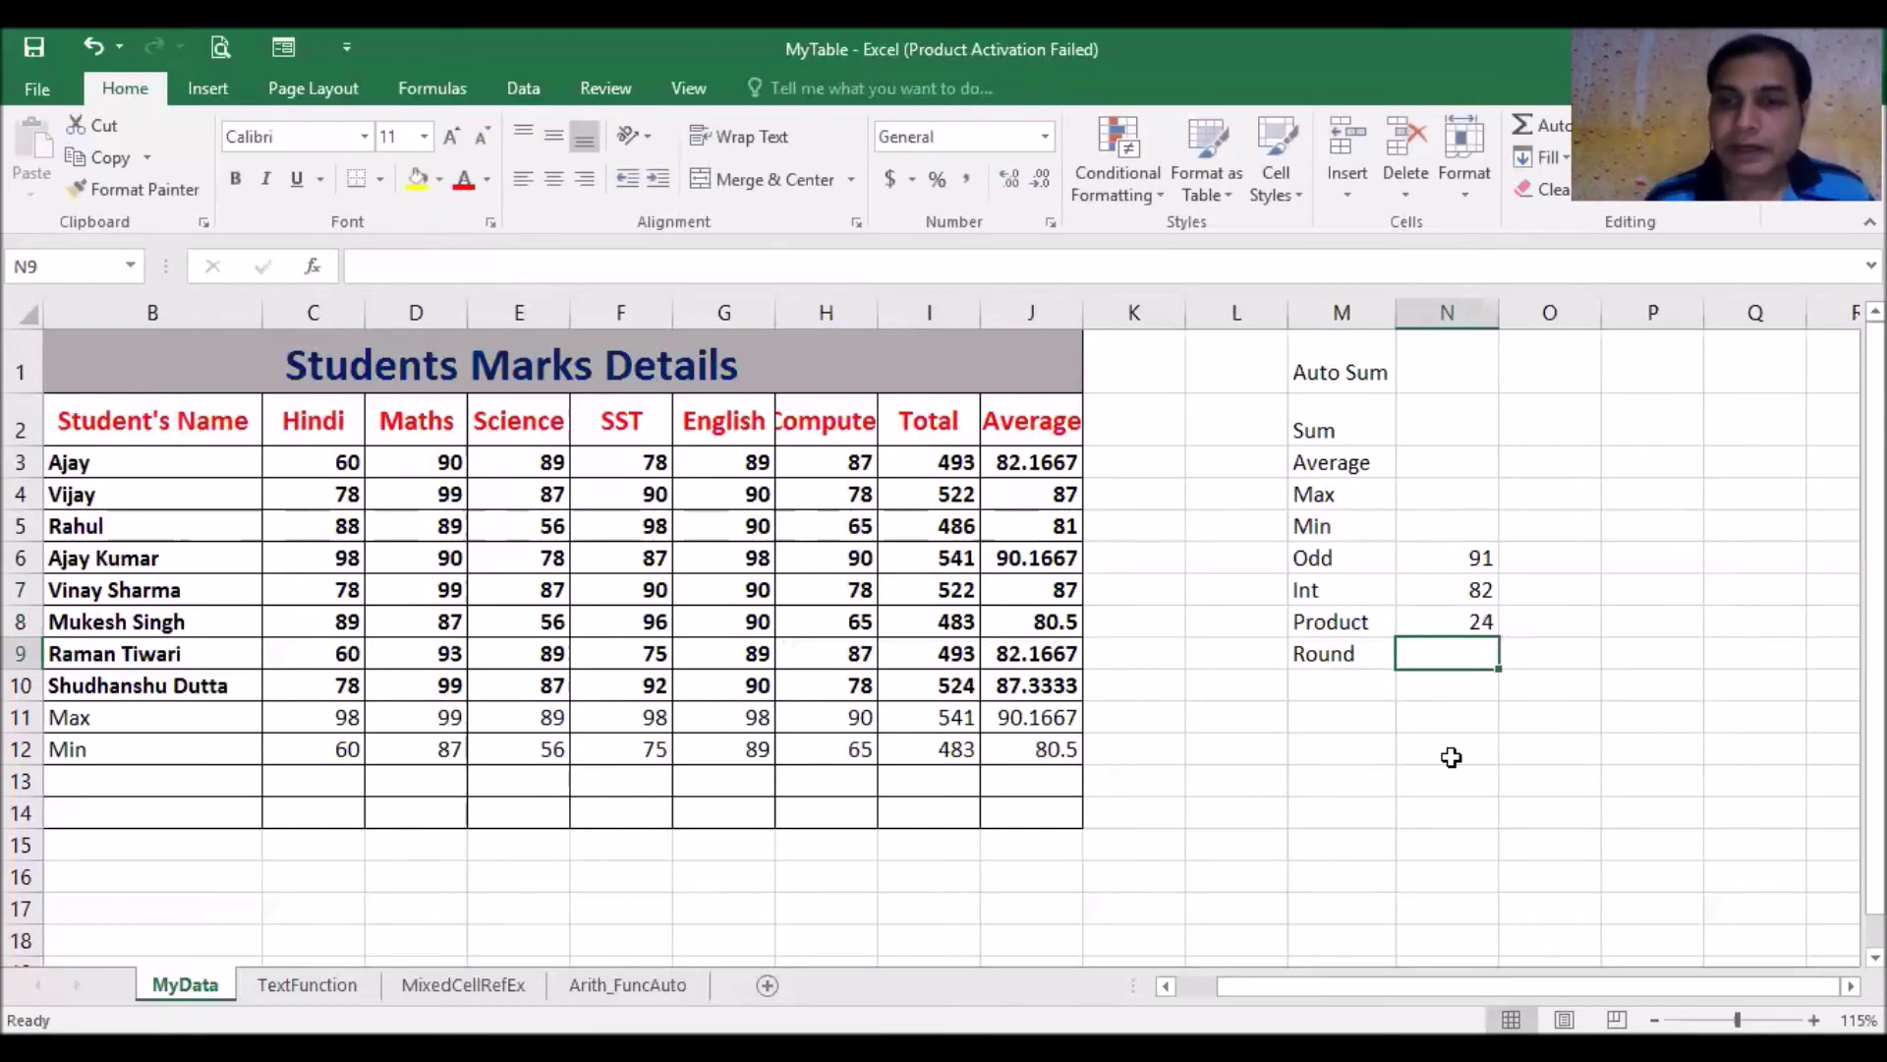
left_click(1480, 622)
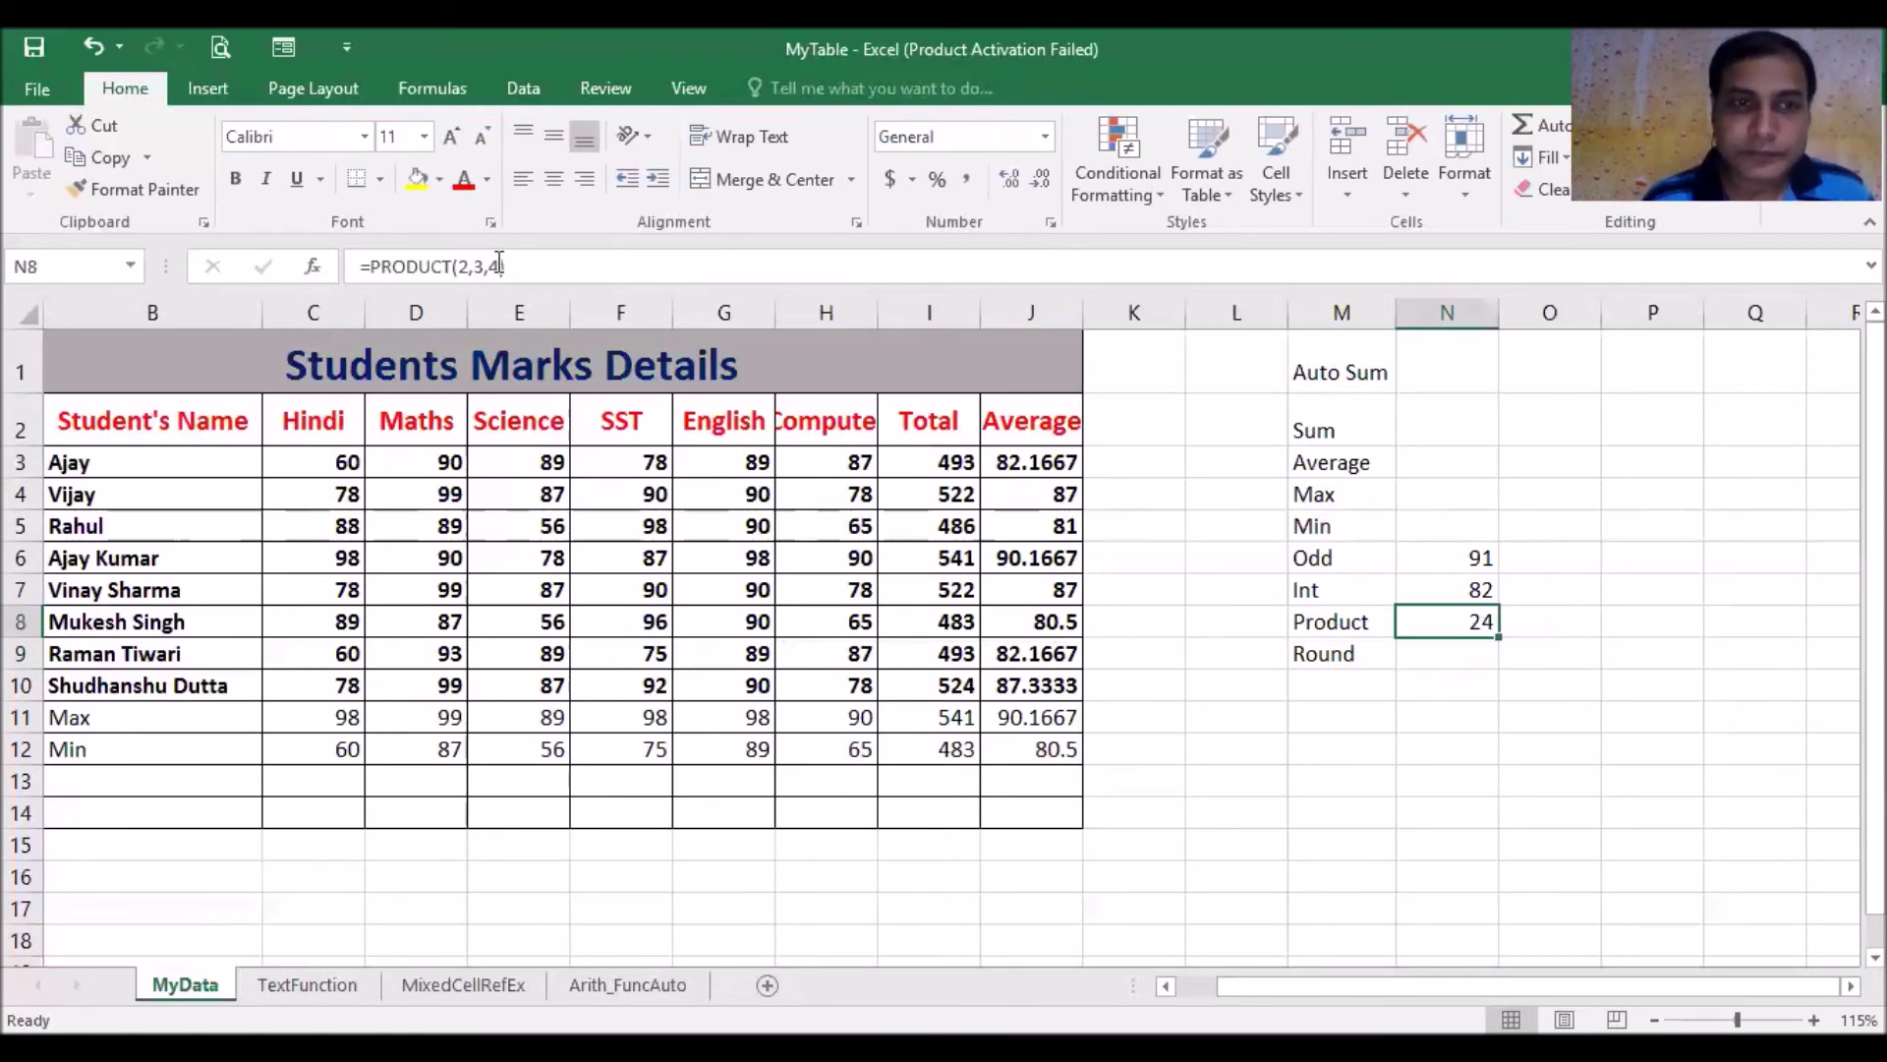
left_click(499, 265)
type(",5")
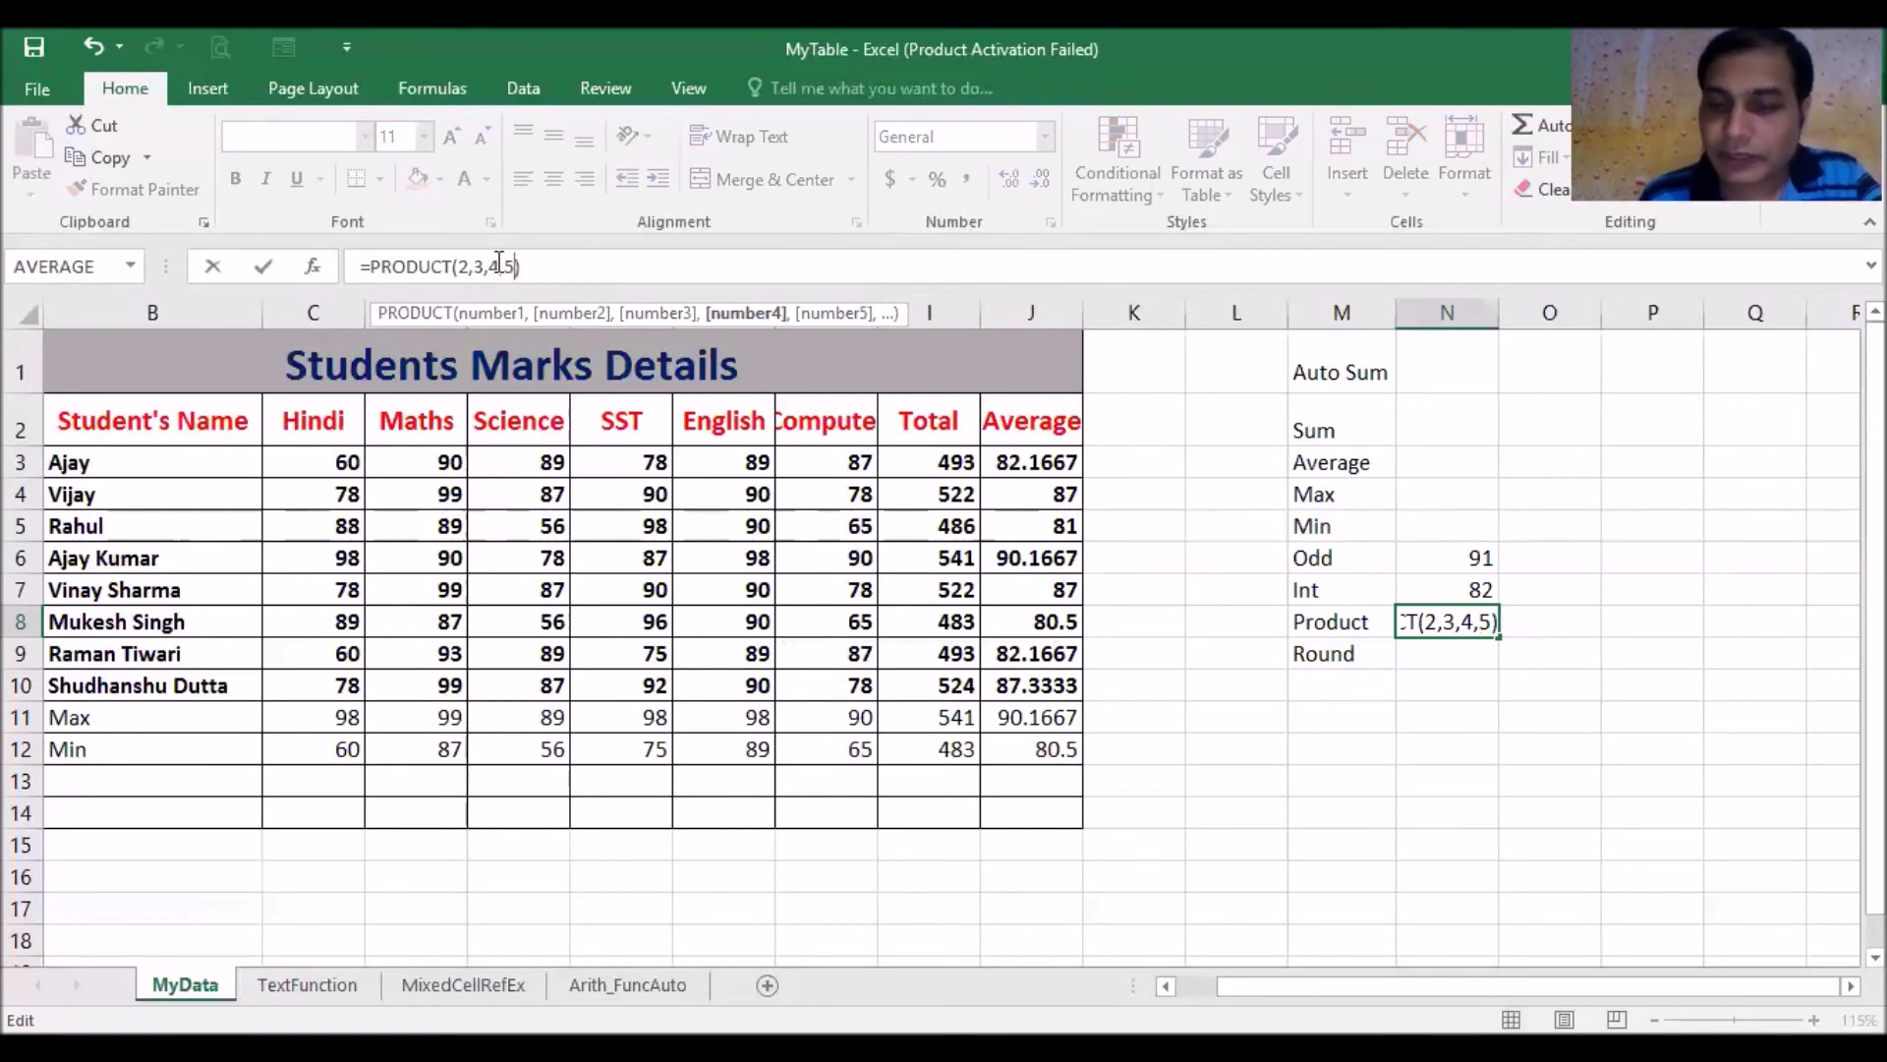
key("Return")
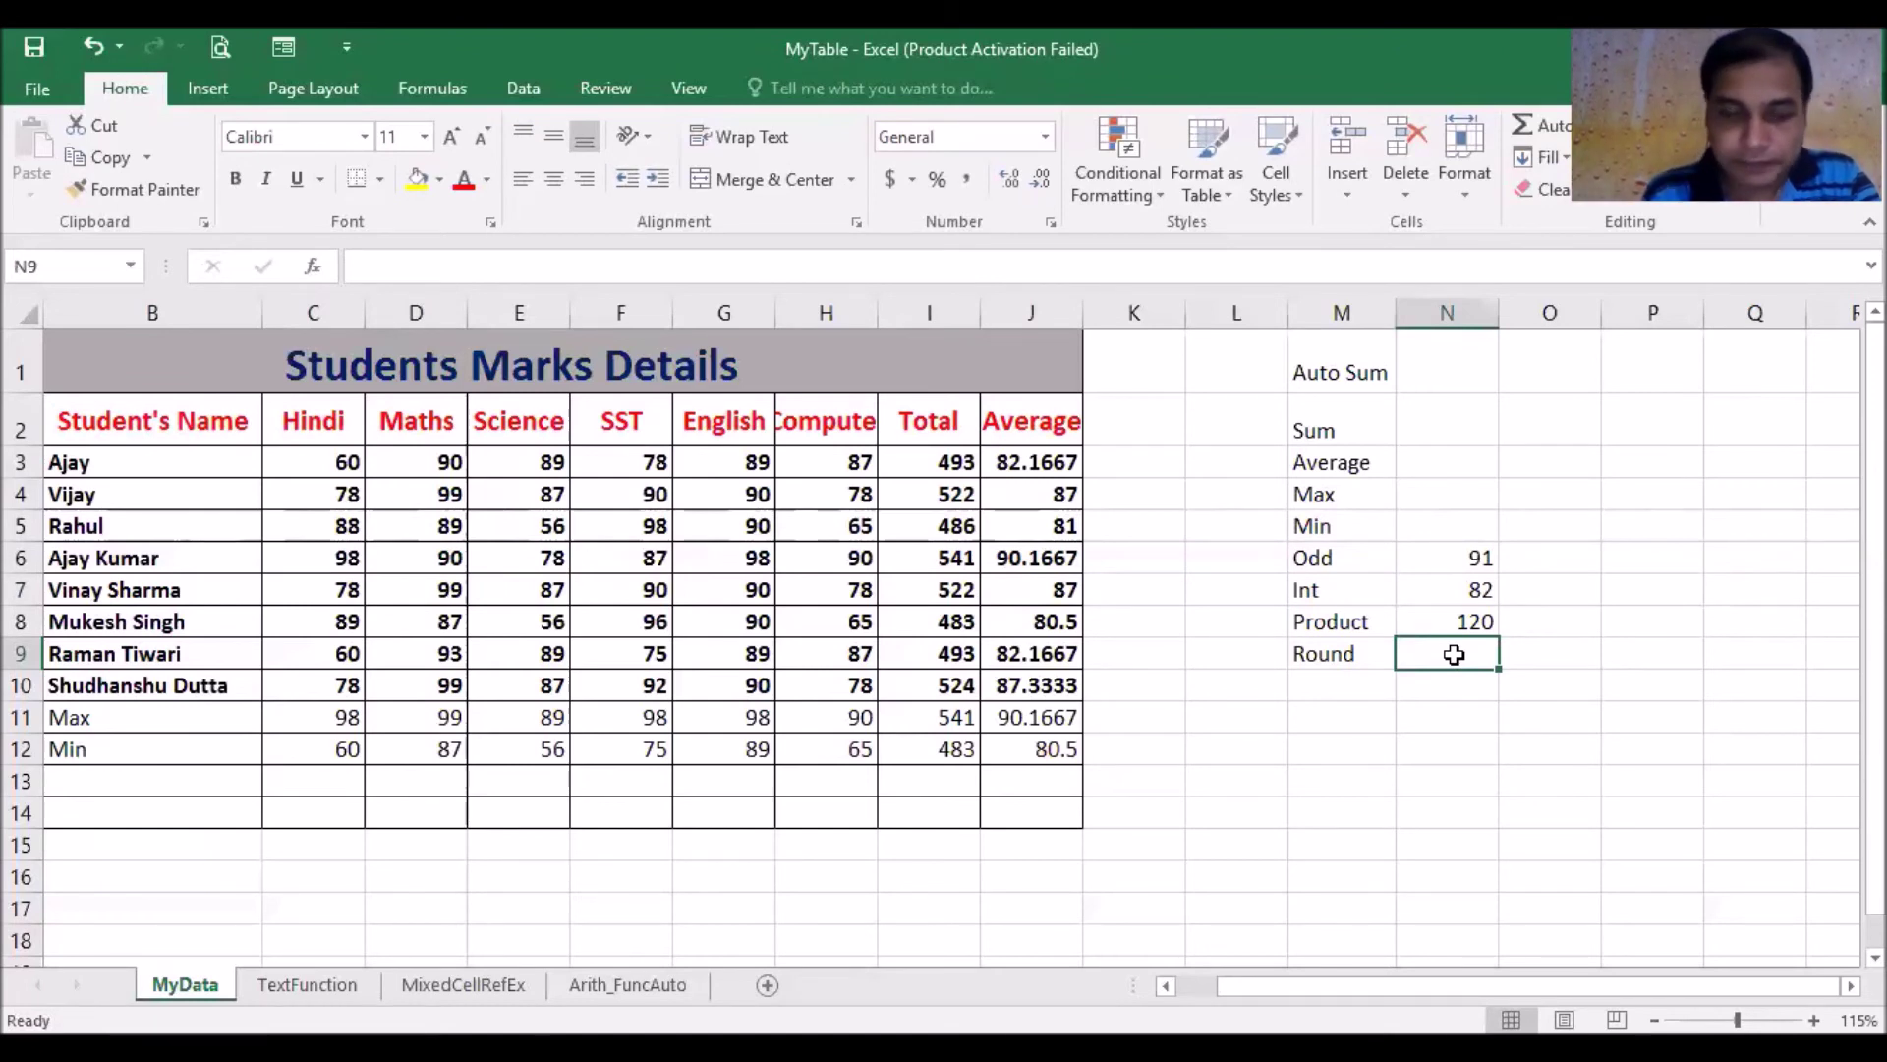
- Enter =ROUND(J10,2) in N9 so the average shows as 87.33
type("=")
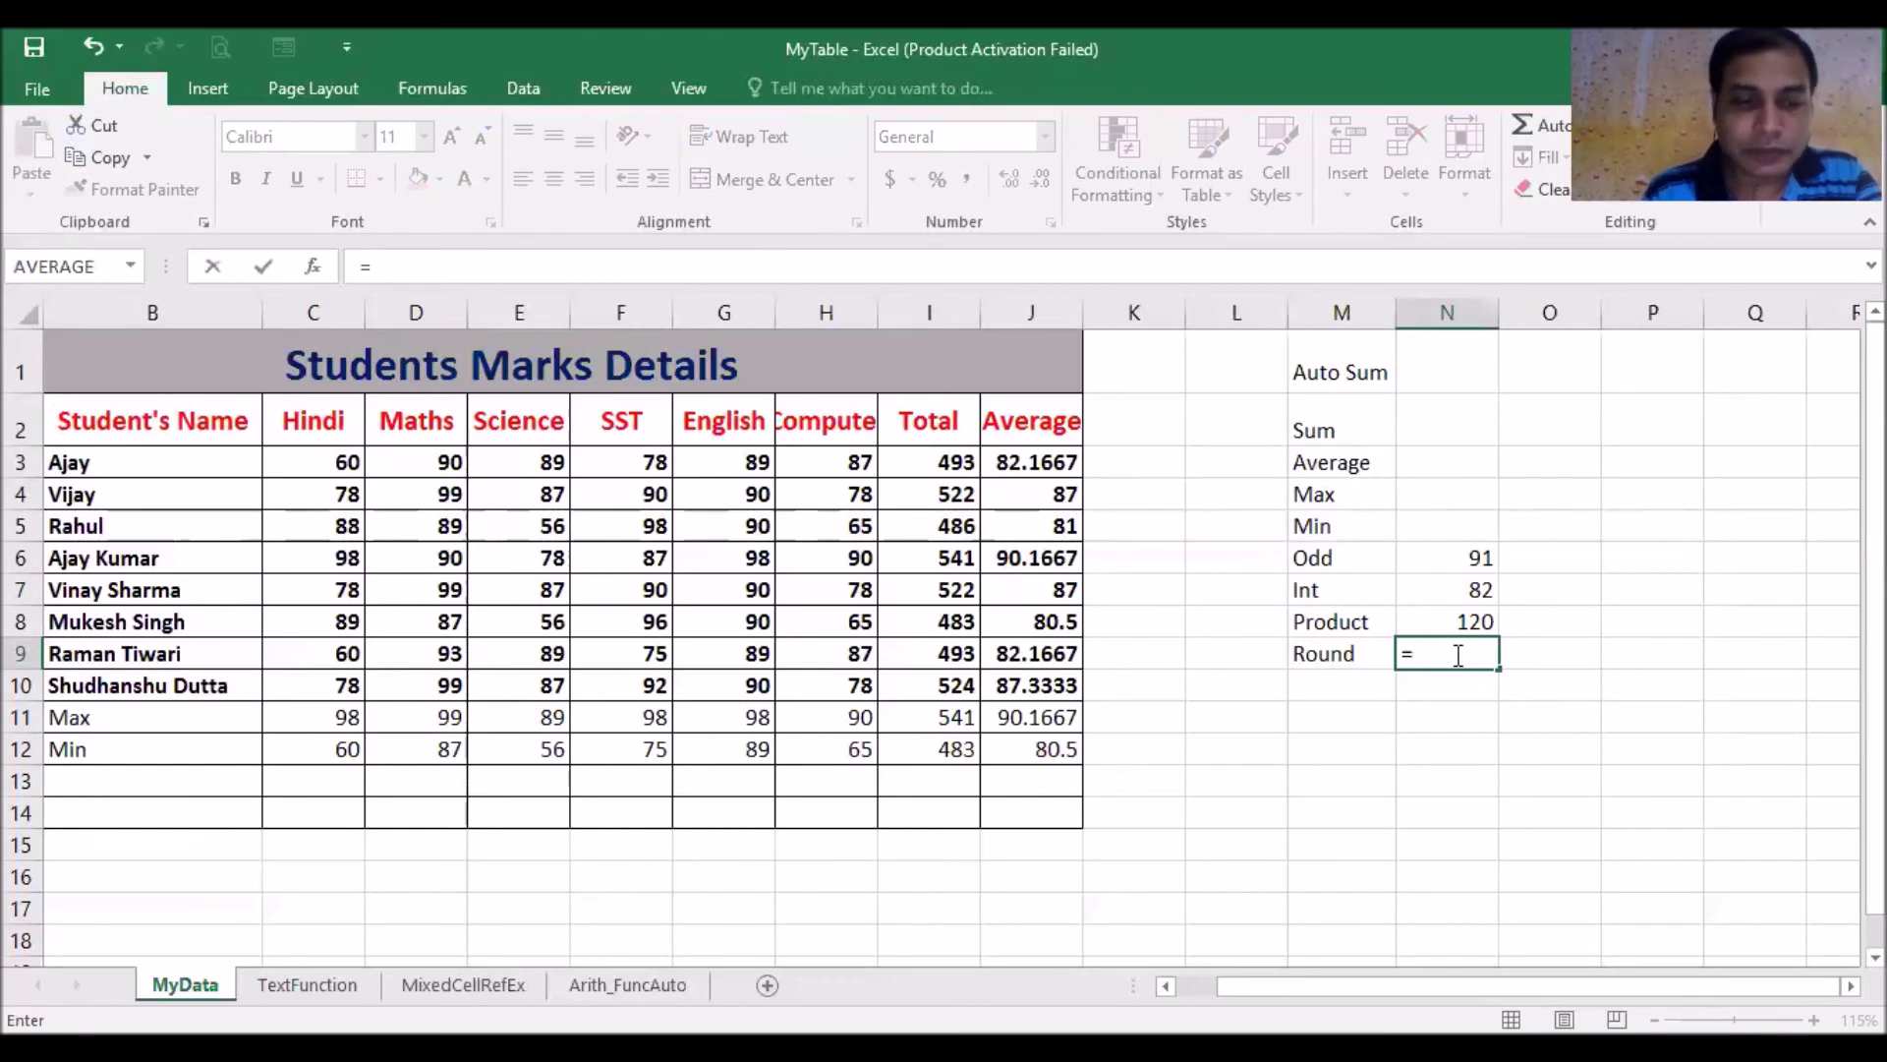
type("round")
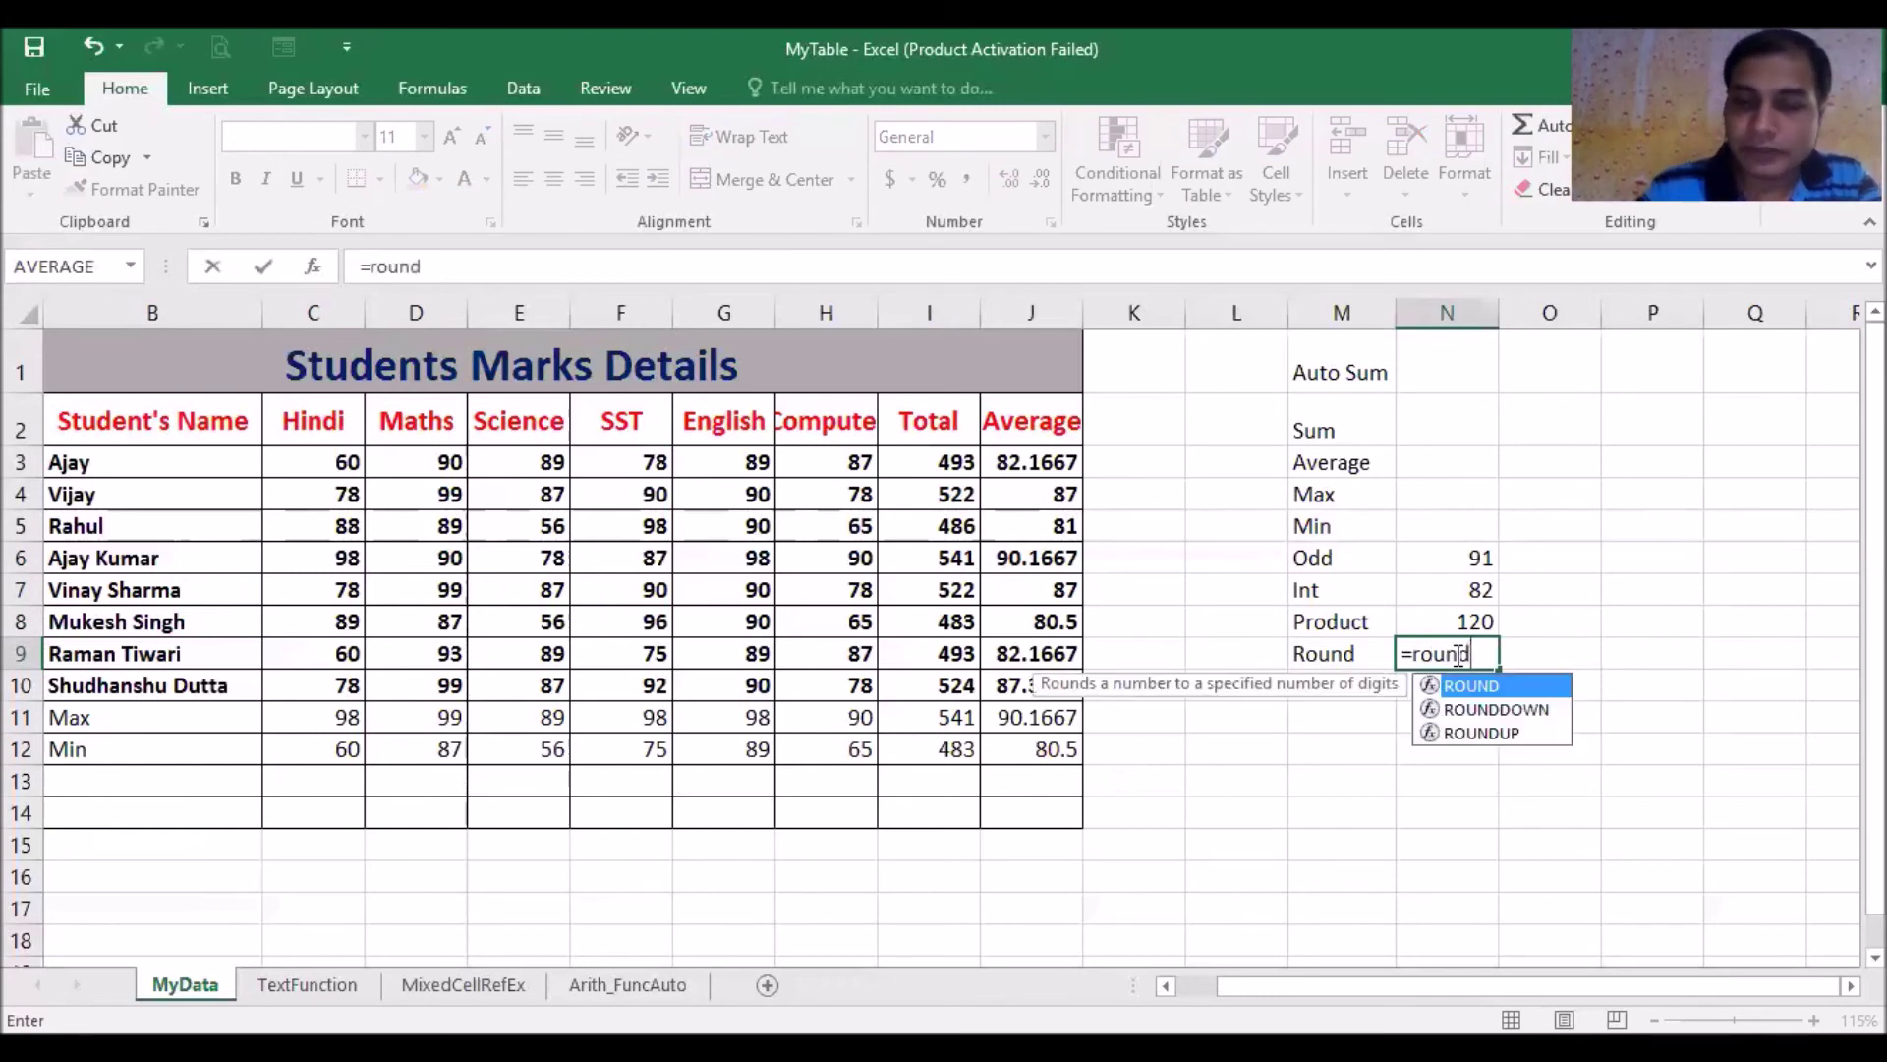
type("(")
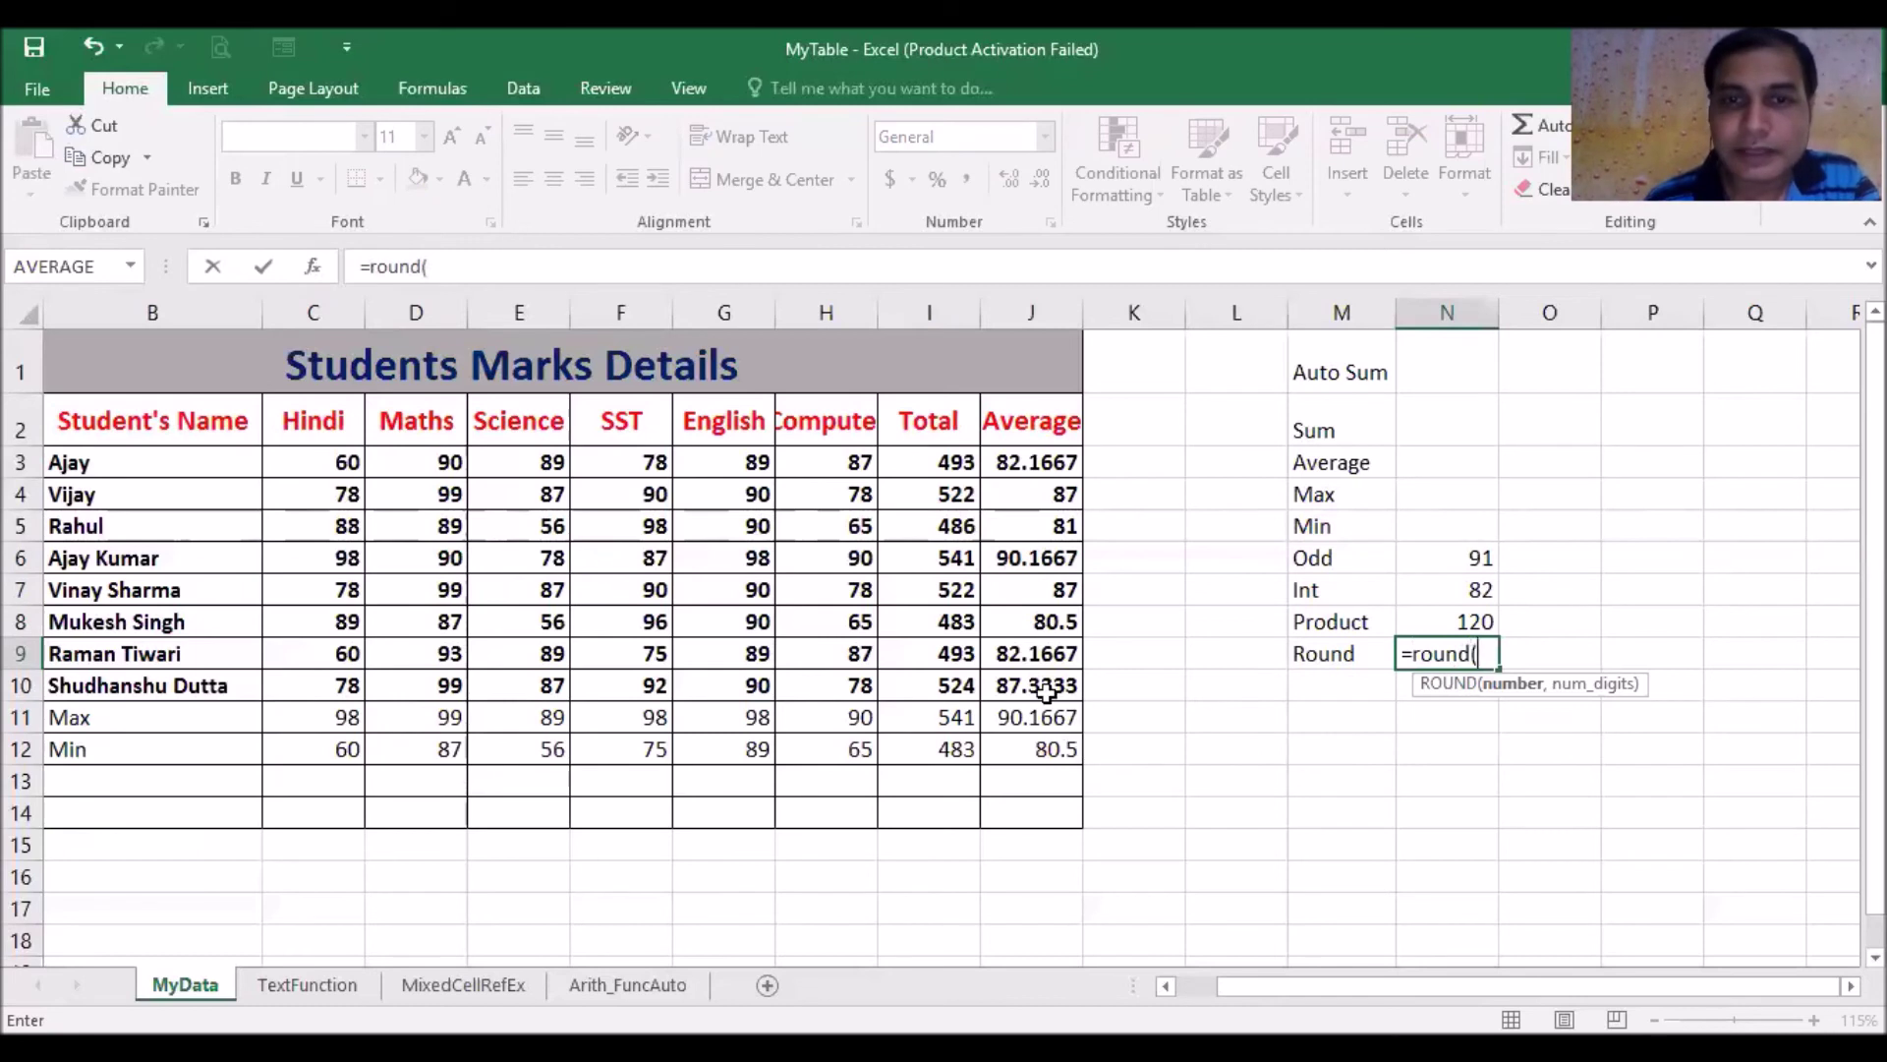
left_click(1047, 692)
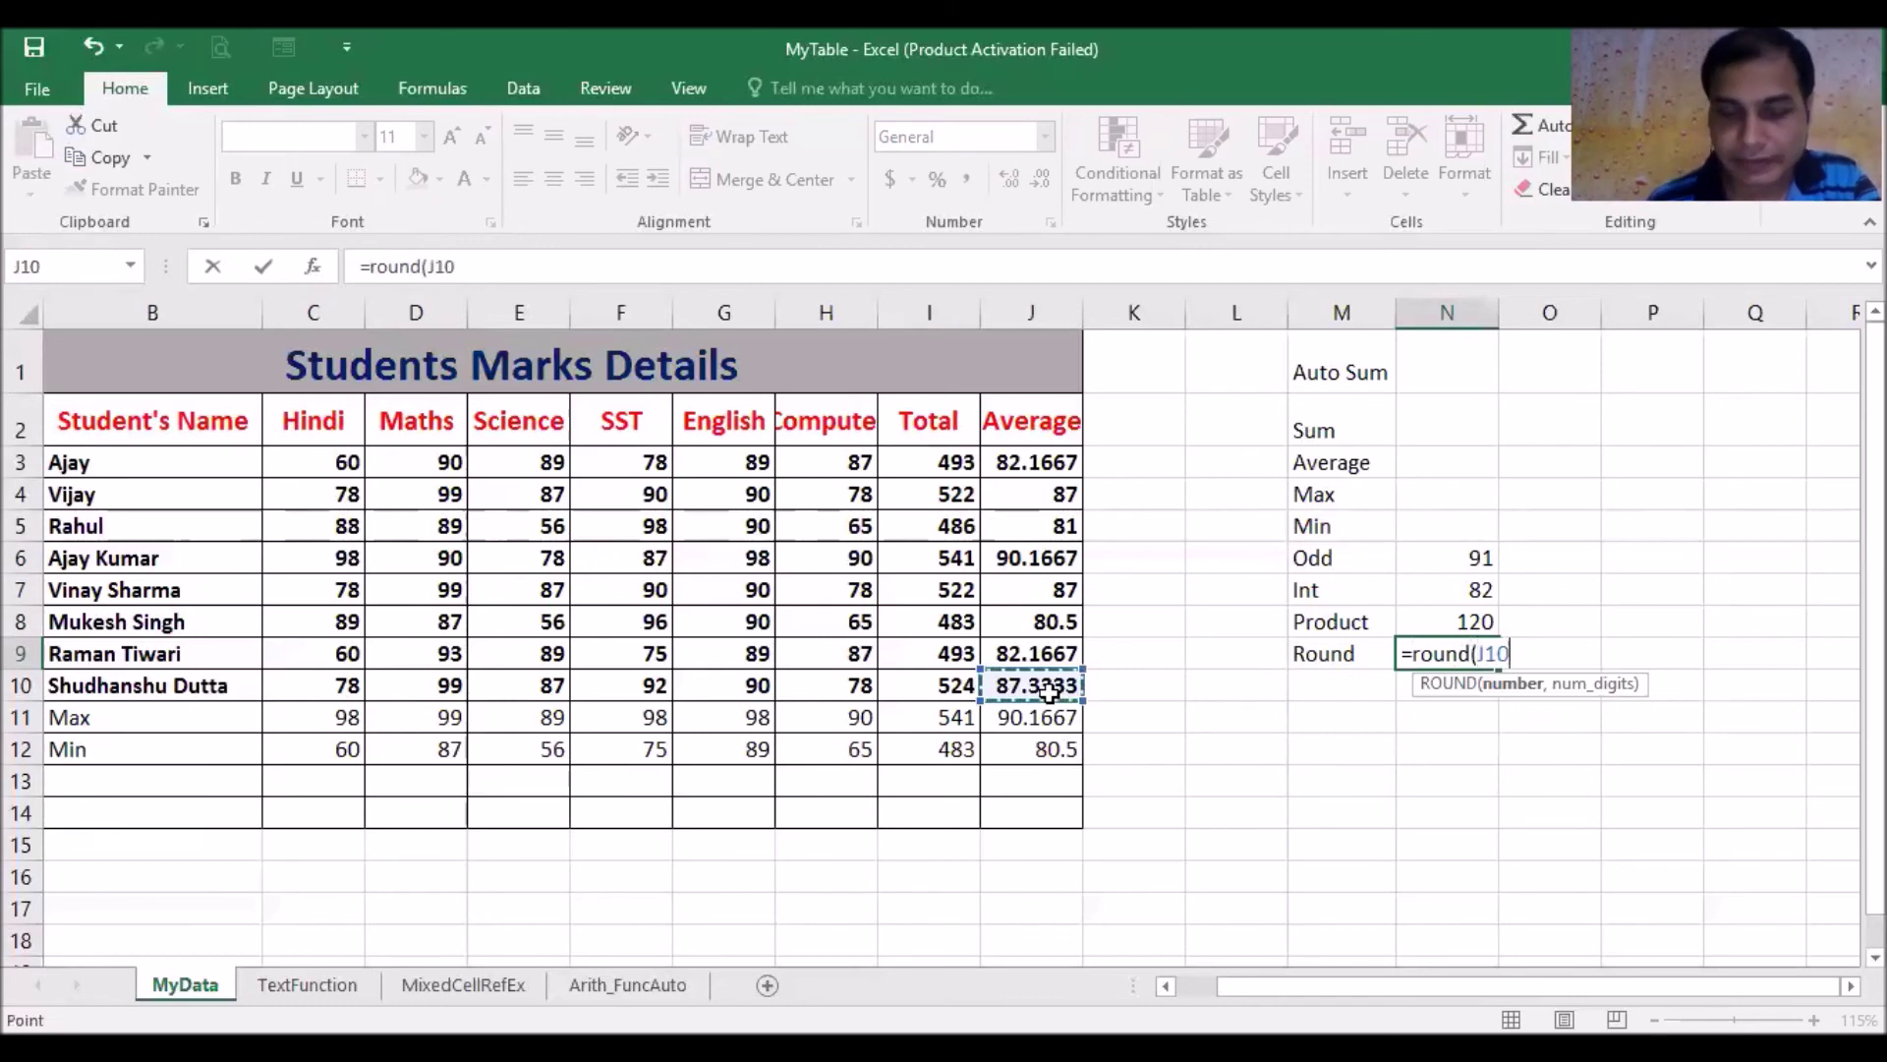
type(",")
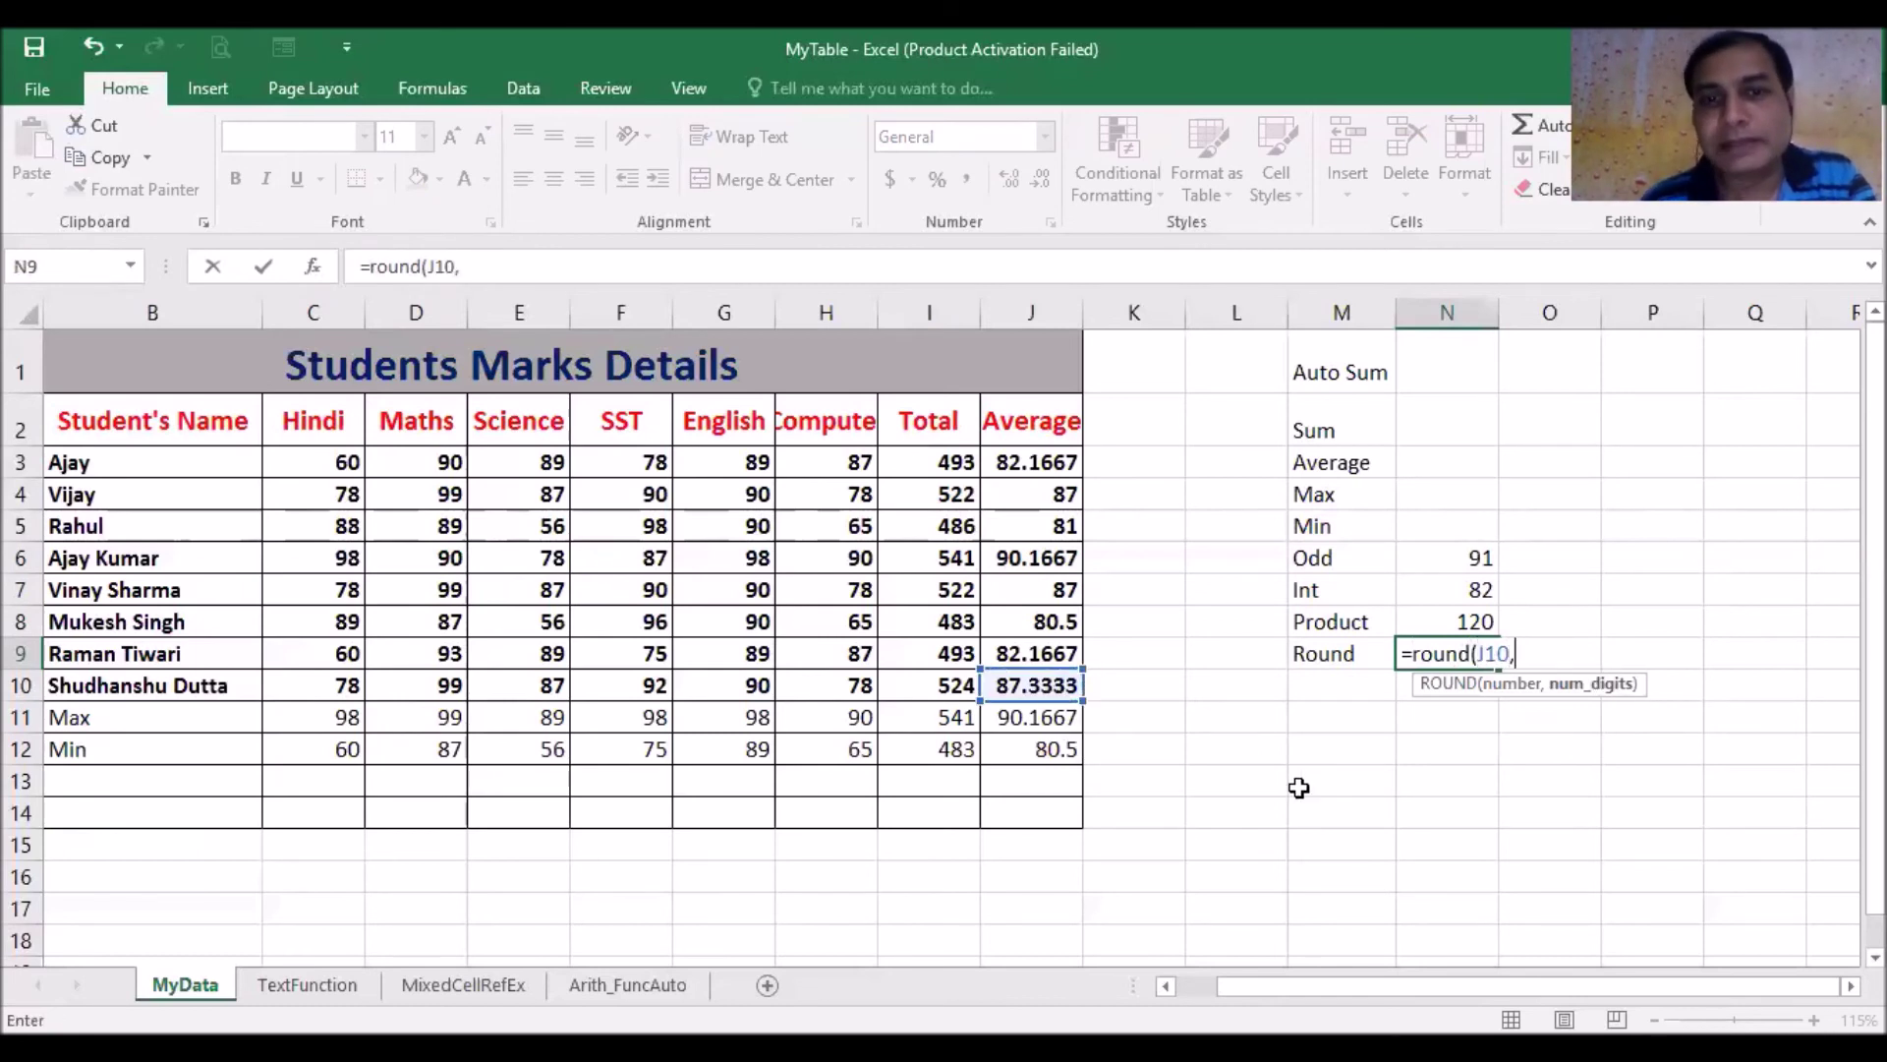
type("2")
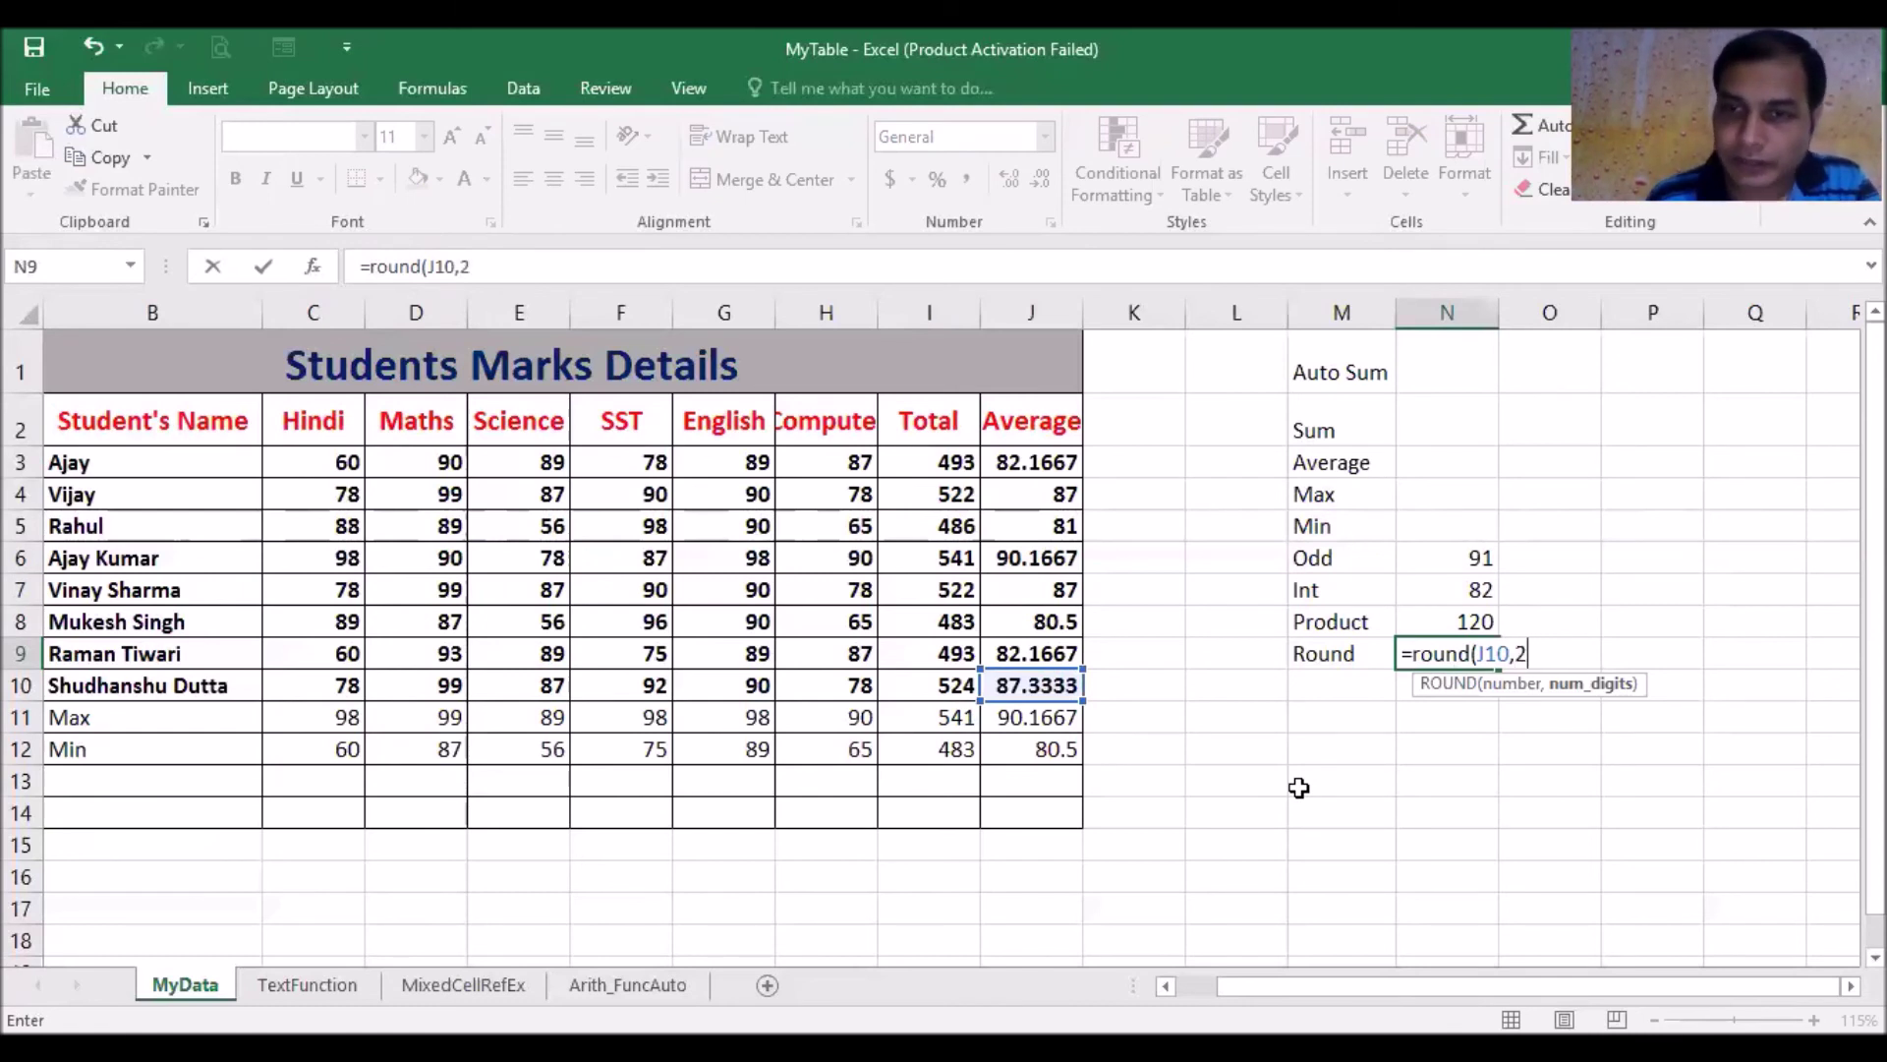
type(")")
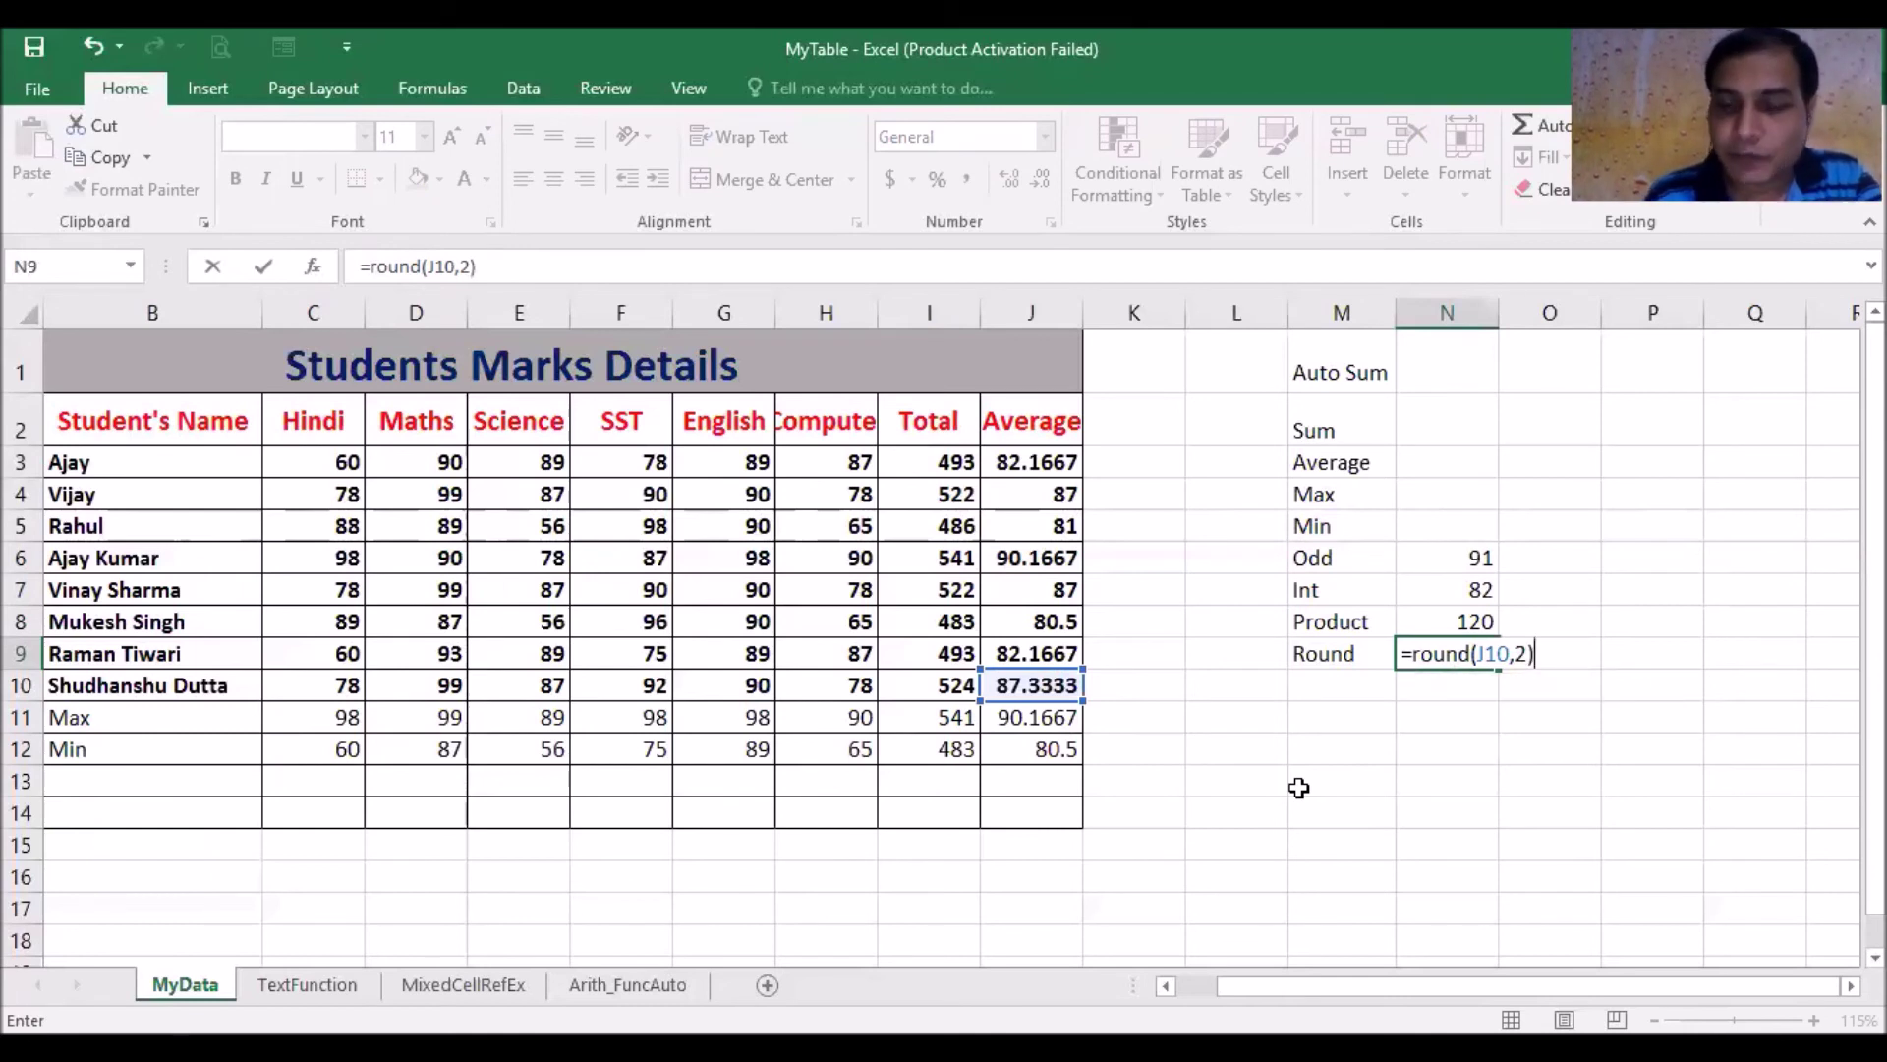
key("Return")
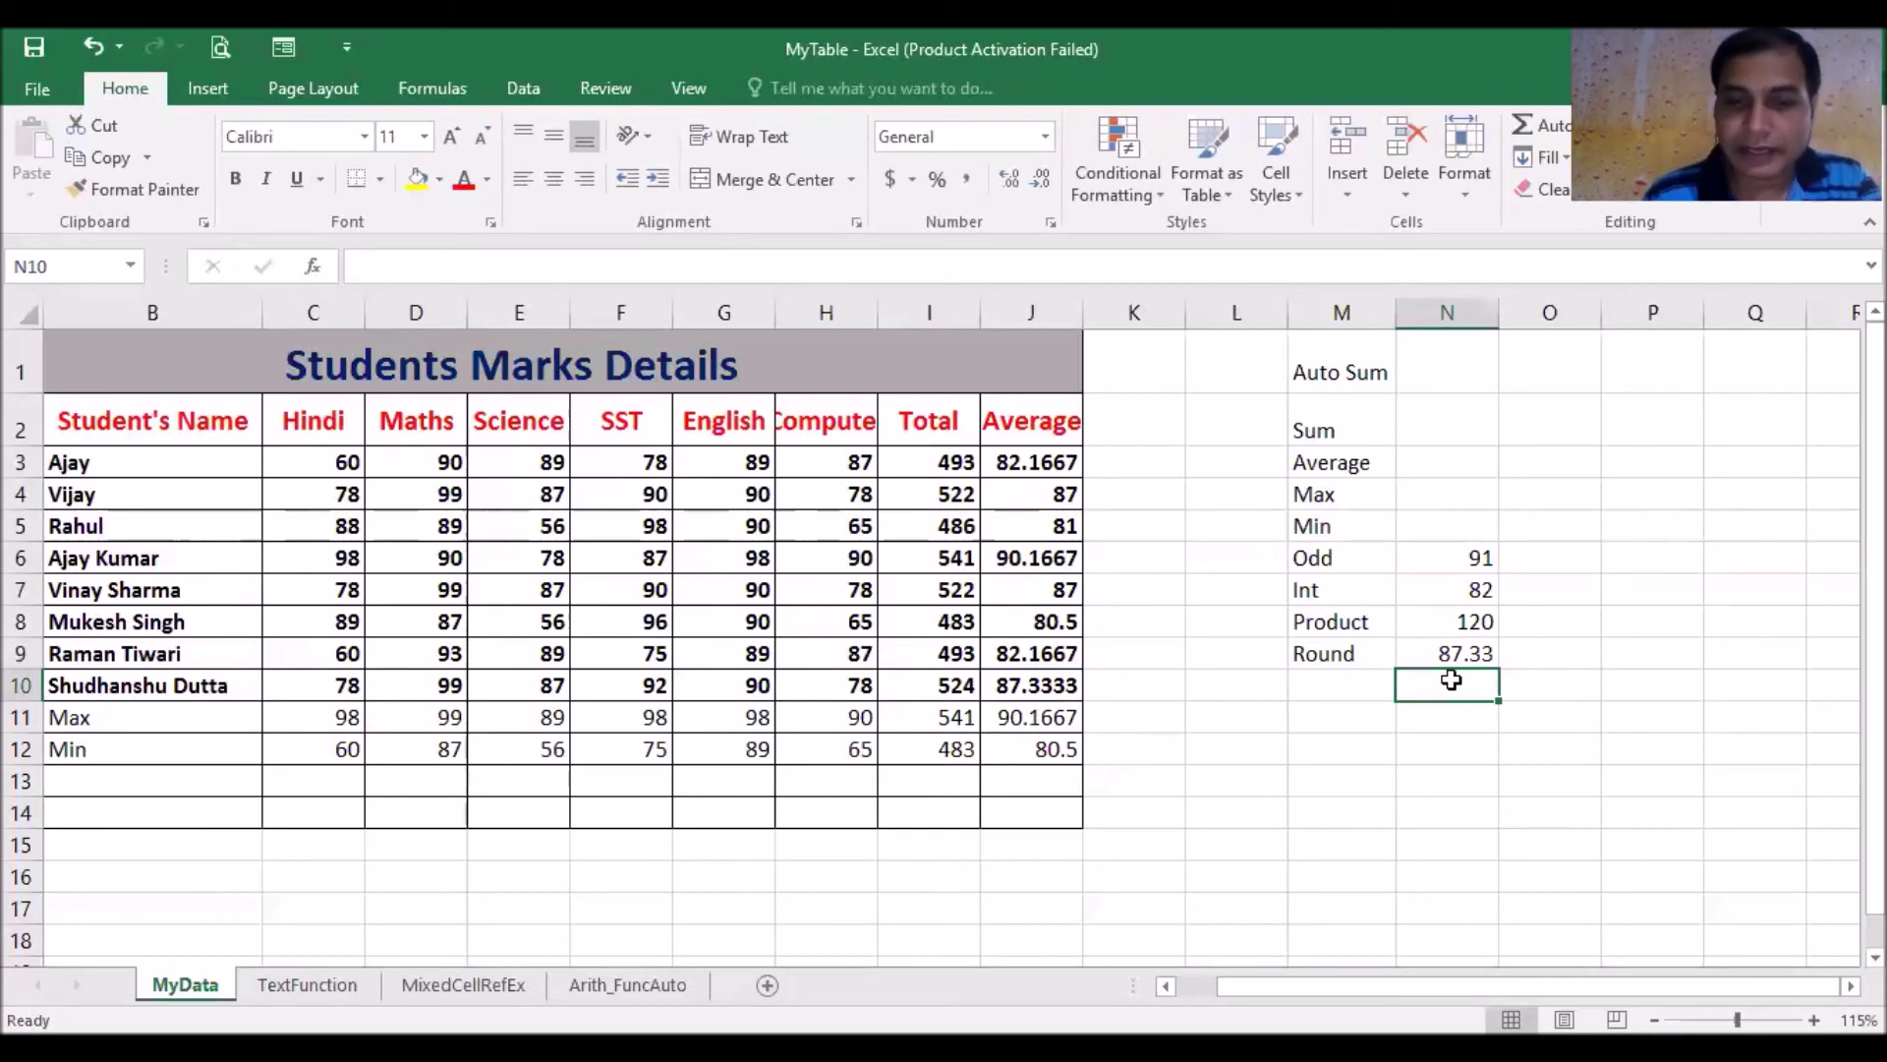
- Enter =ROUND(J11,2) in N10 to round the Max average to two decimals
type("=")
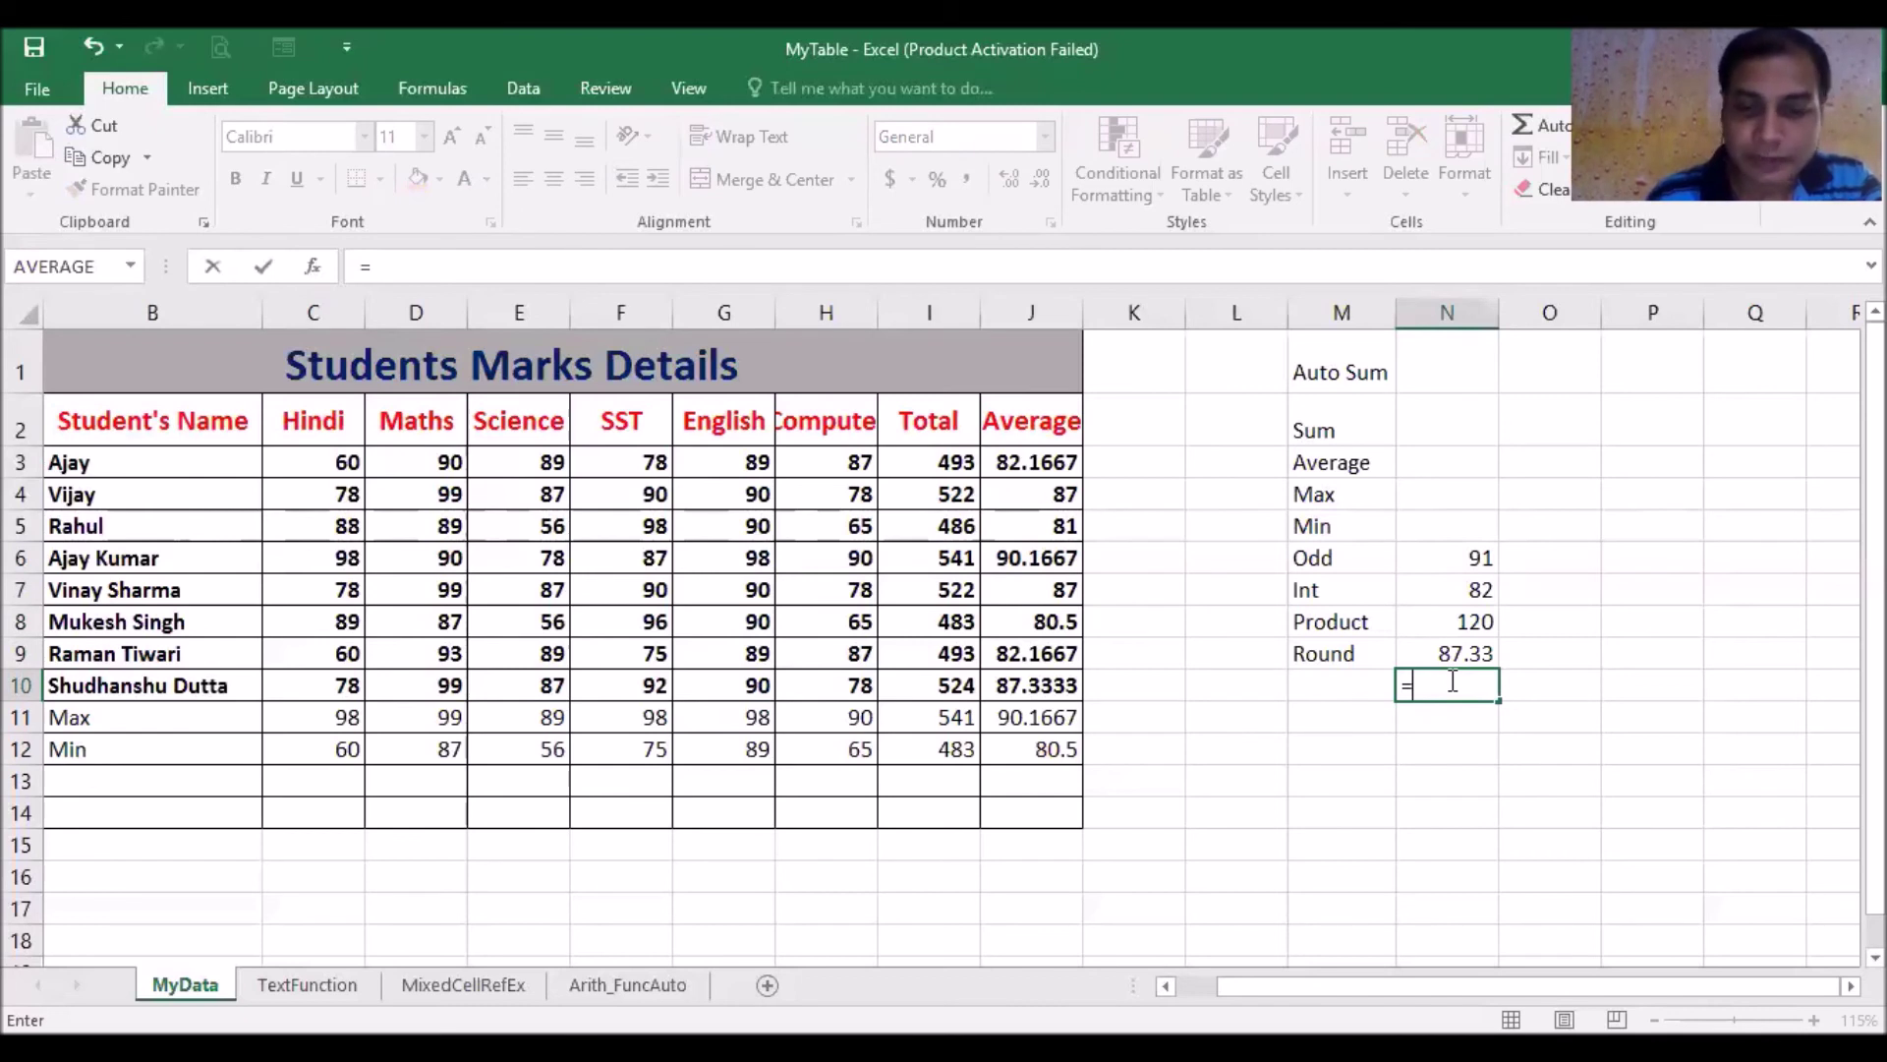
type("round(")
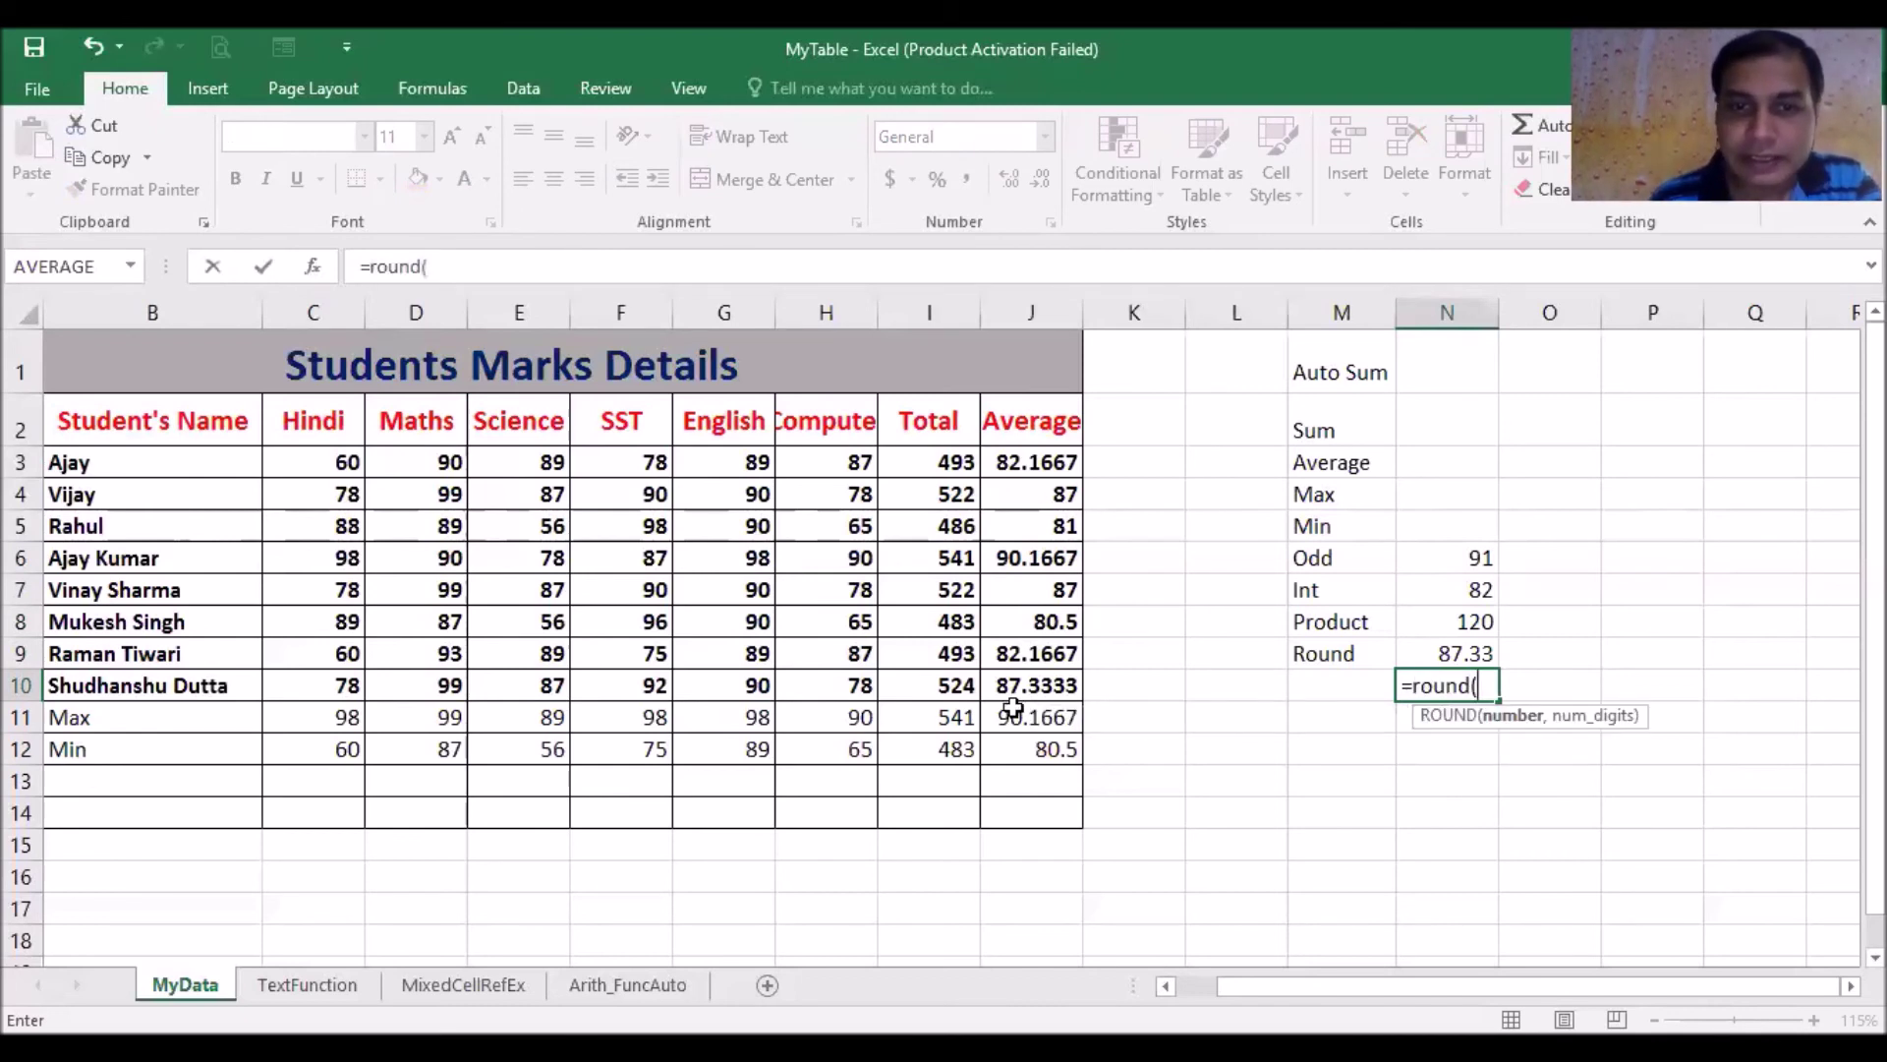
left_click(1018, 712)
type(",2")
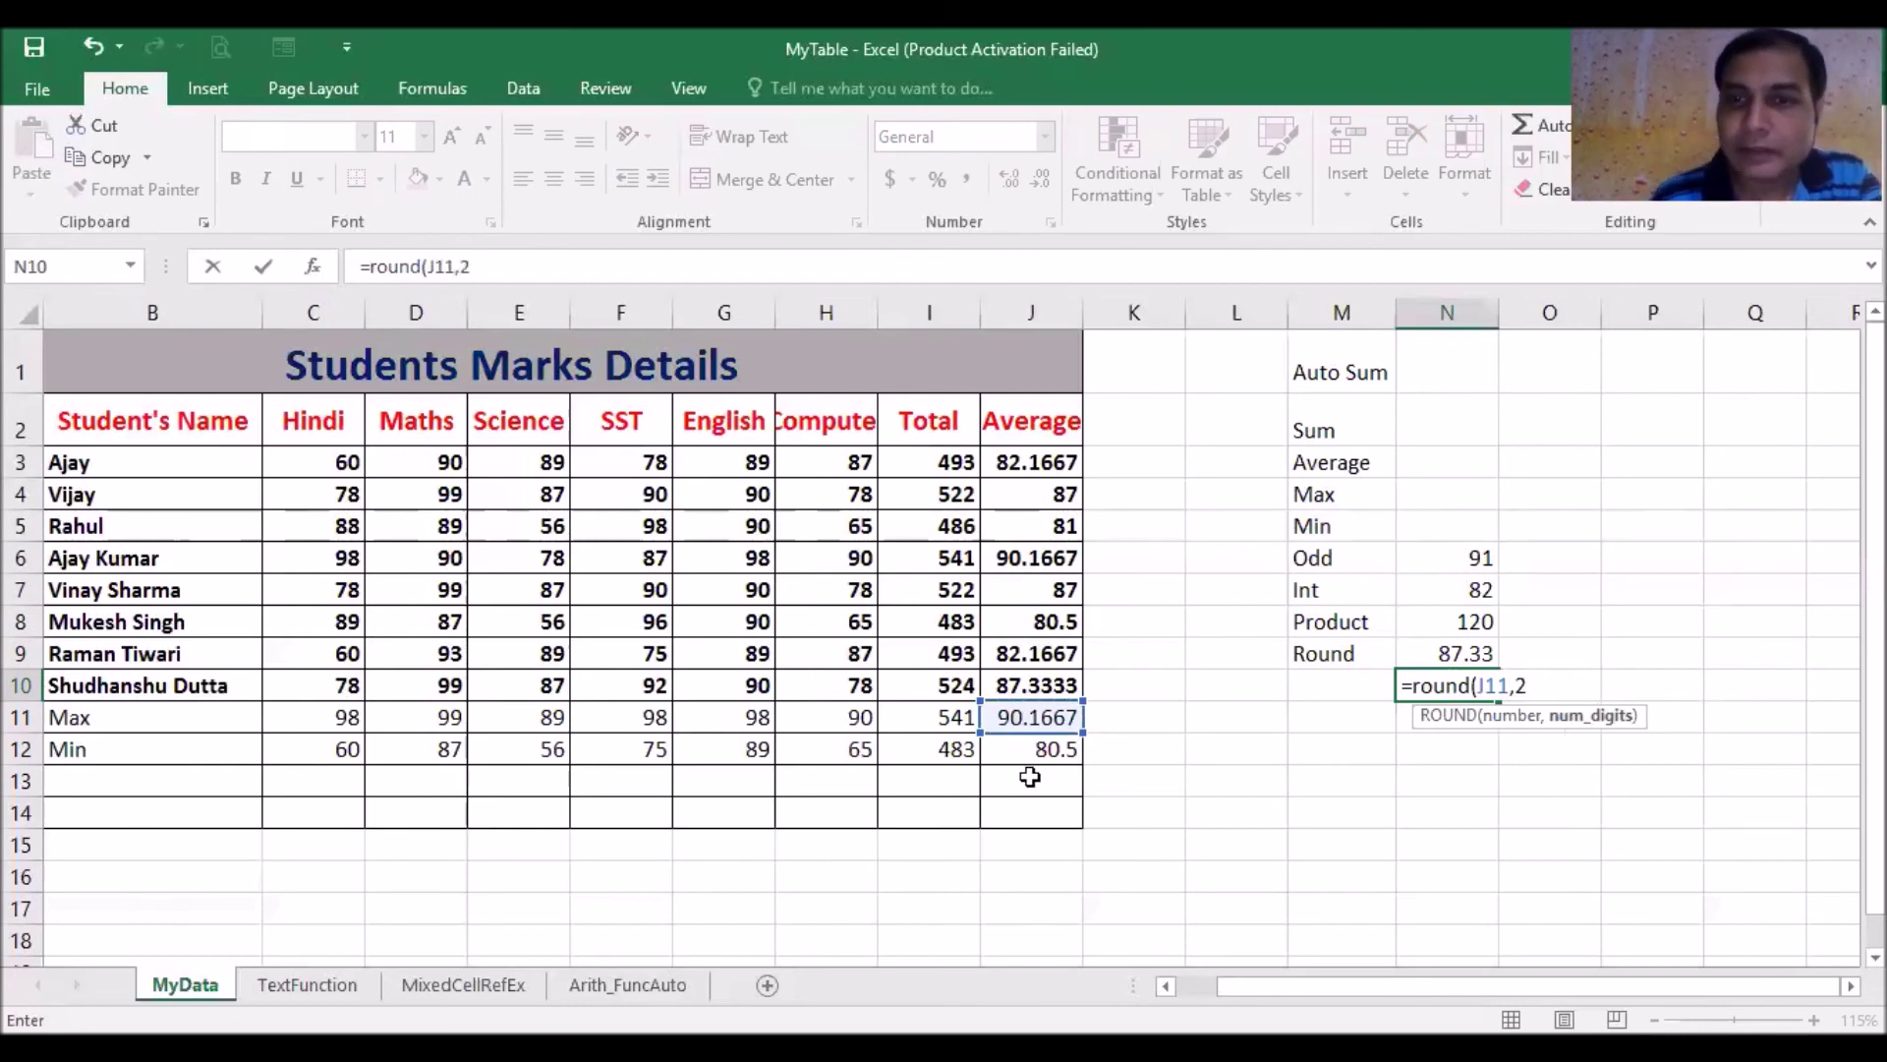
key("Return")
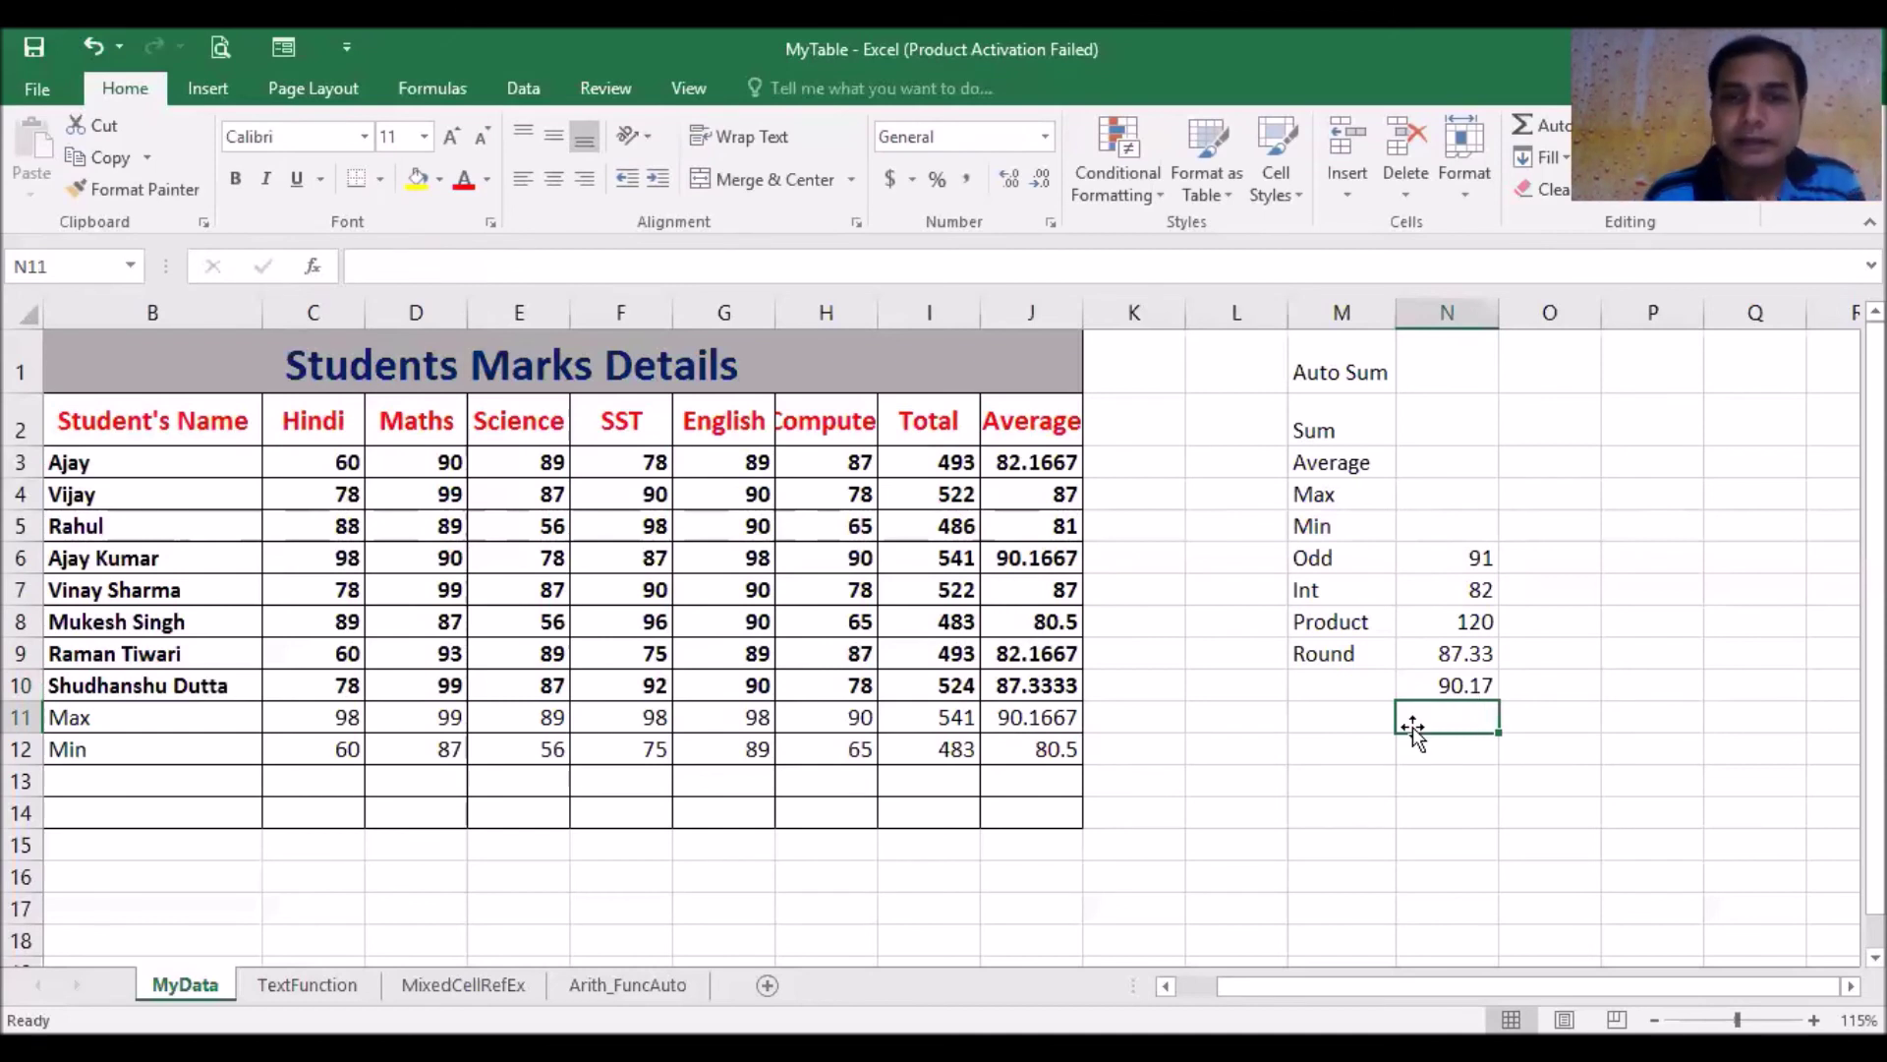
- Change the N10 formula to =ROUND(J11,3) so it shows 90.167
left_click(1475, 678)
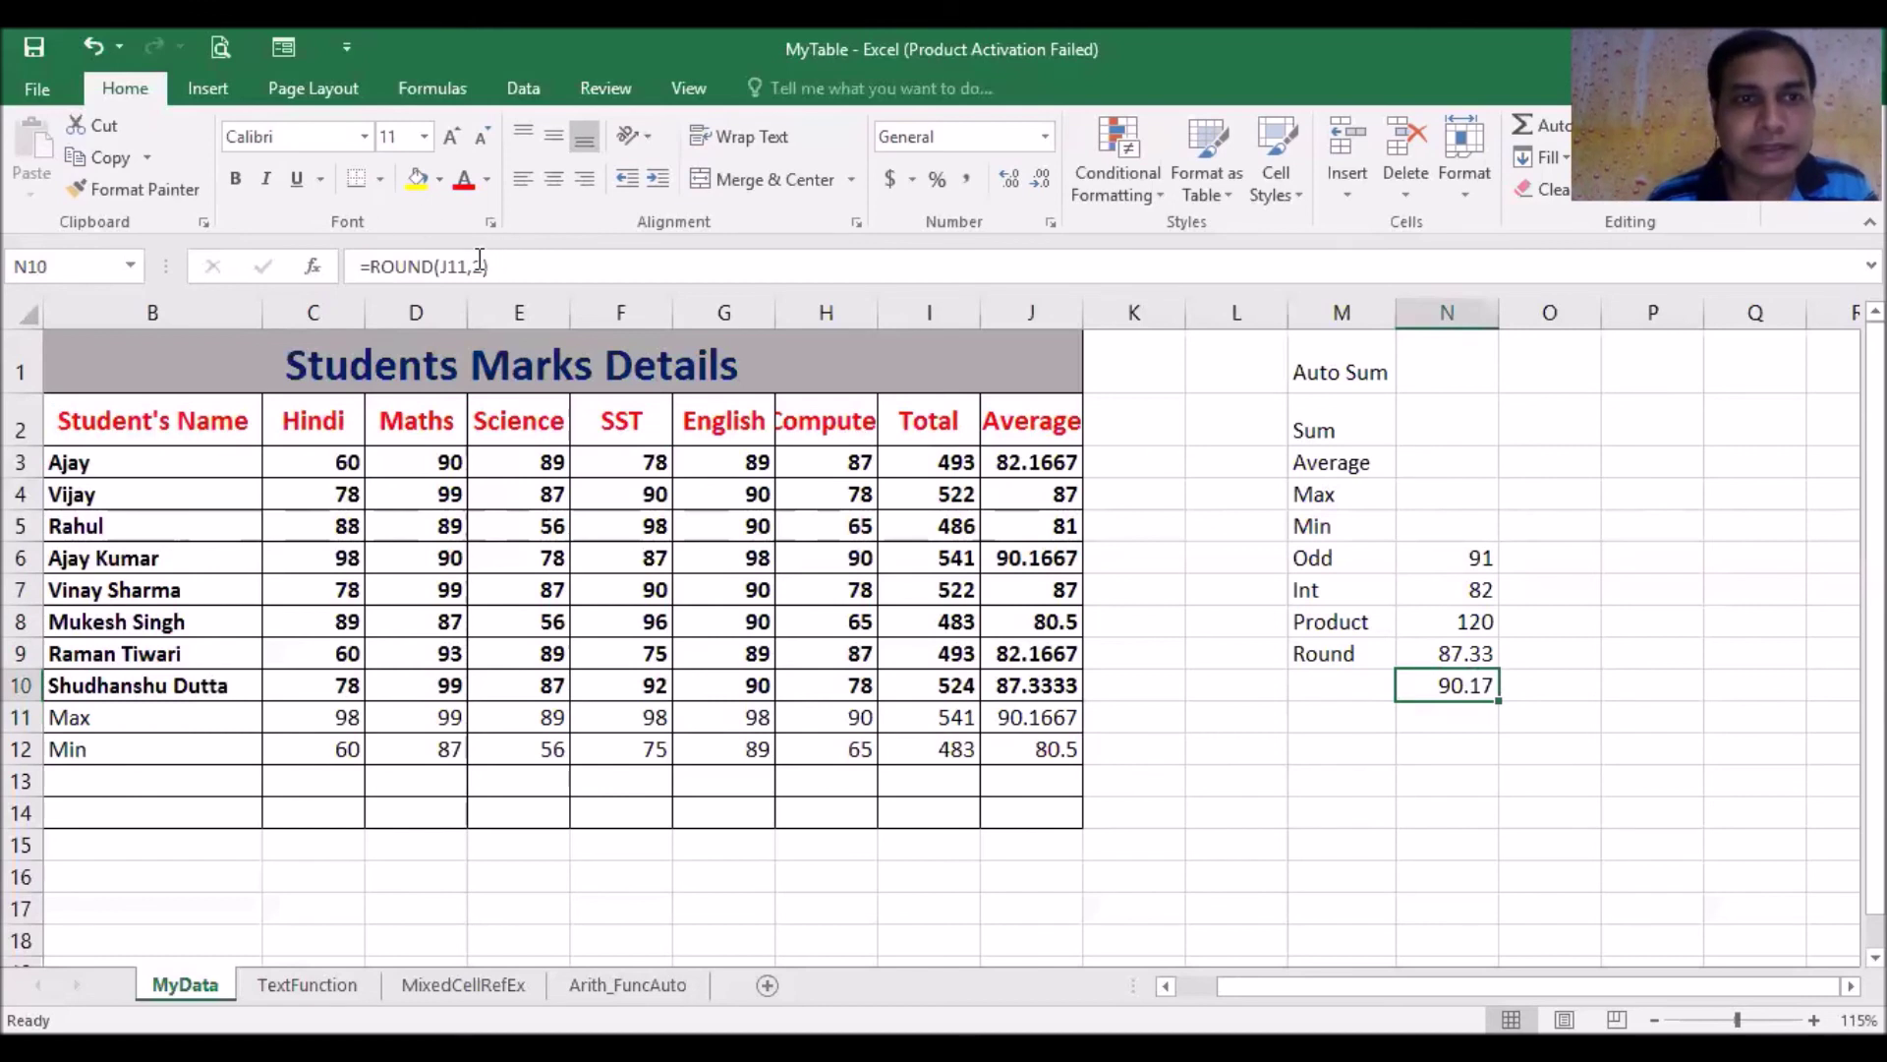
left_click(481, 265)
key("BackSpace")
type("3")
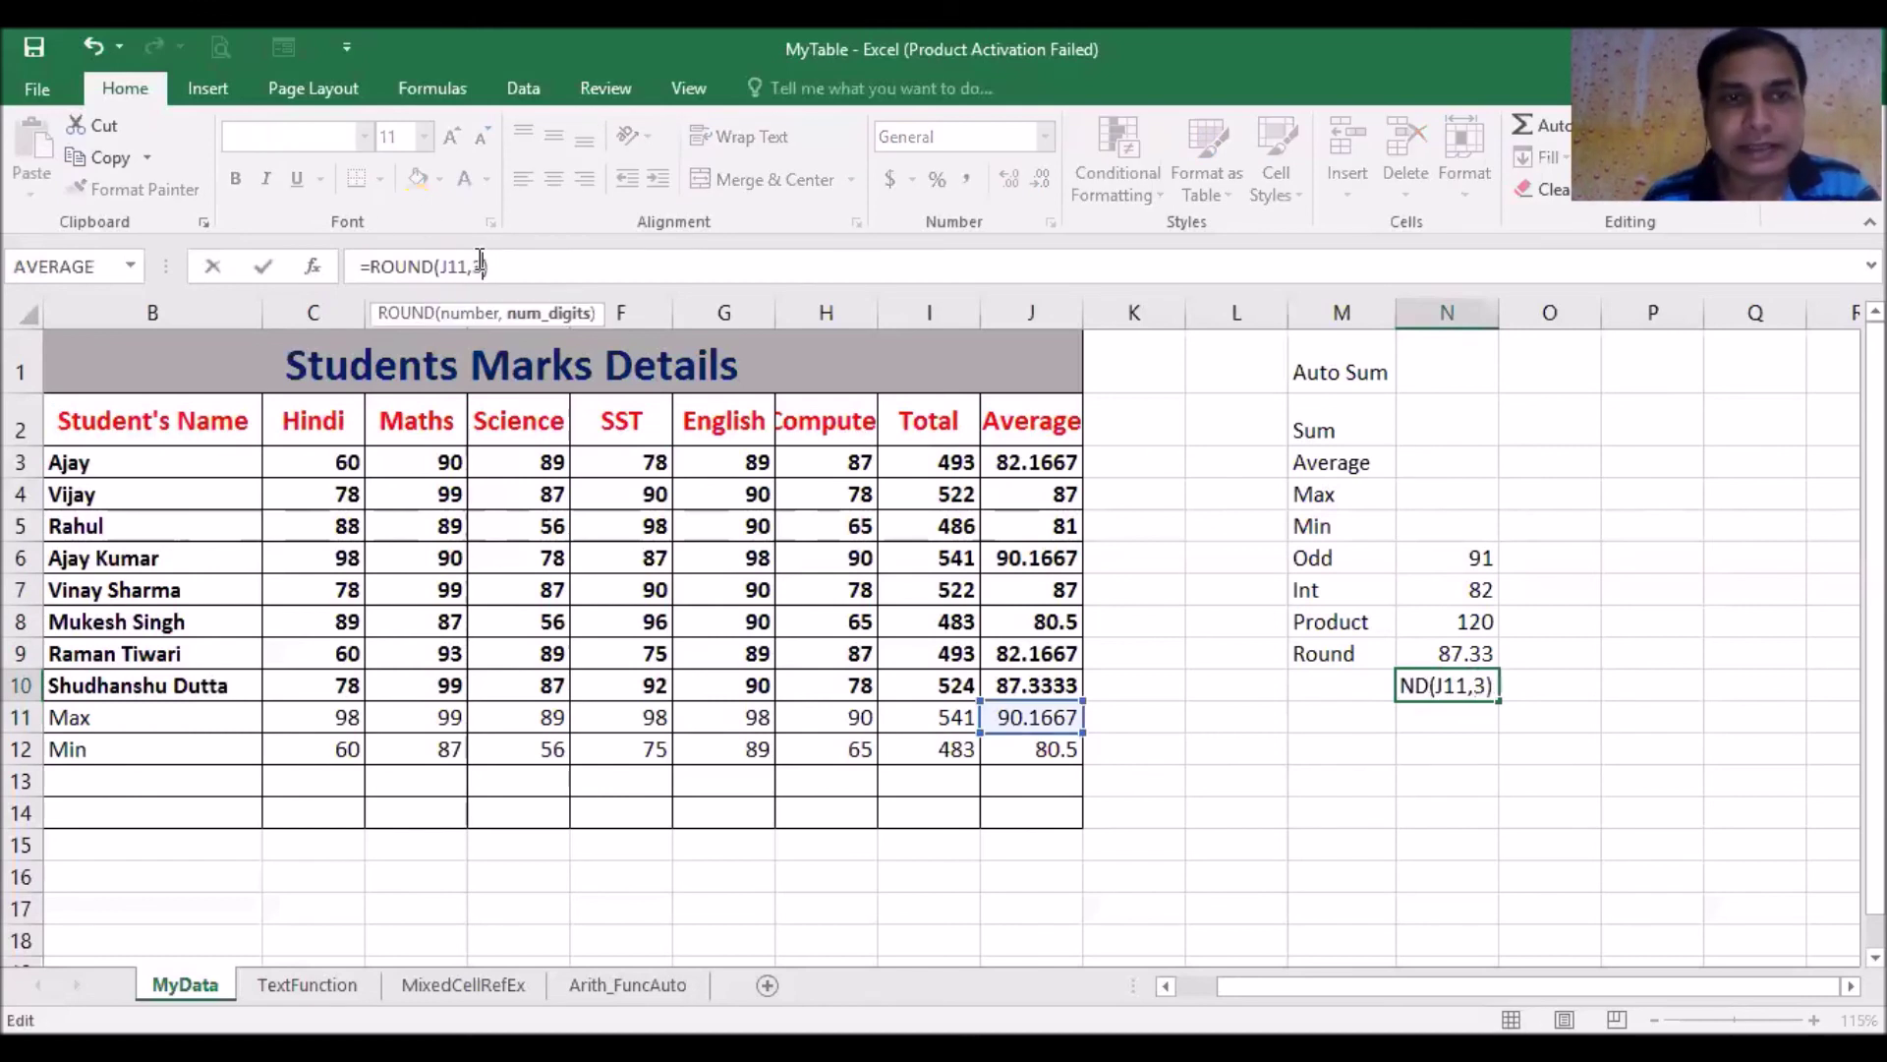
key("Return")
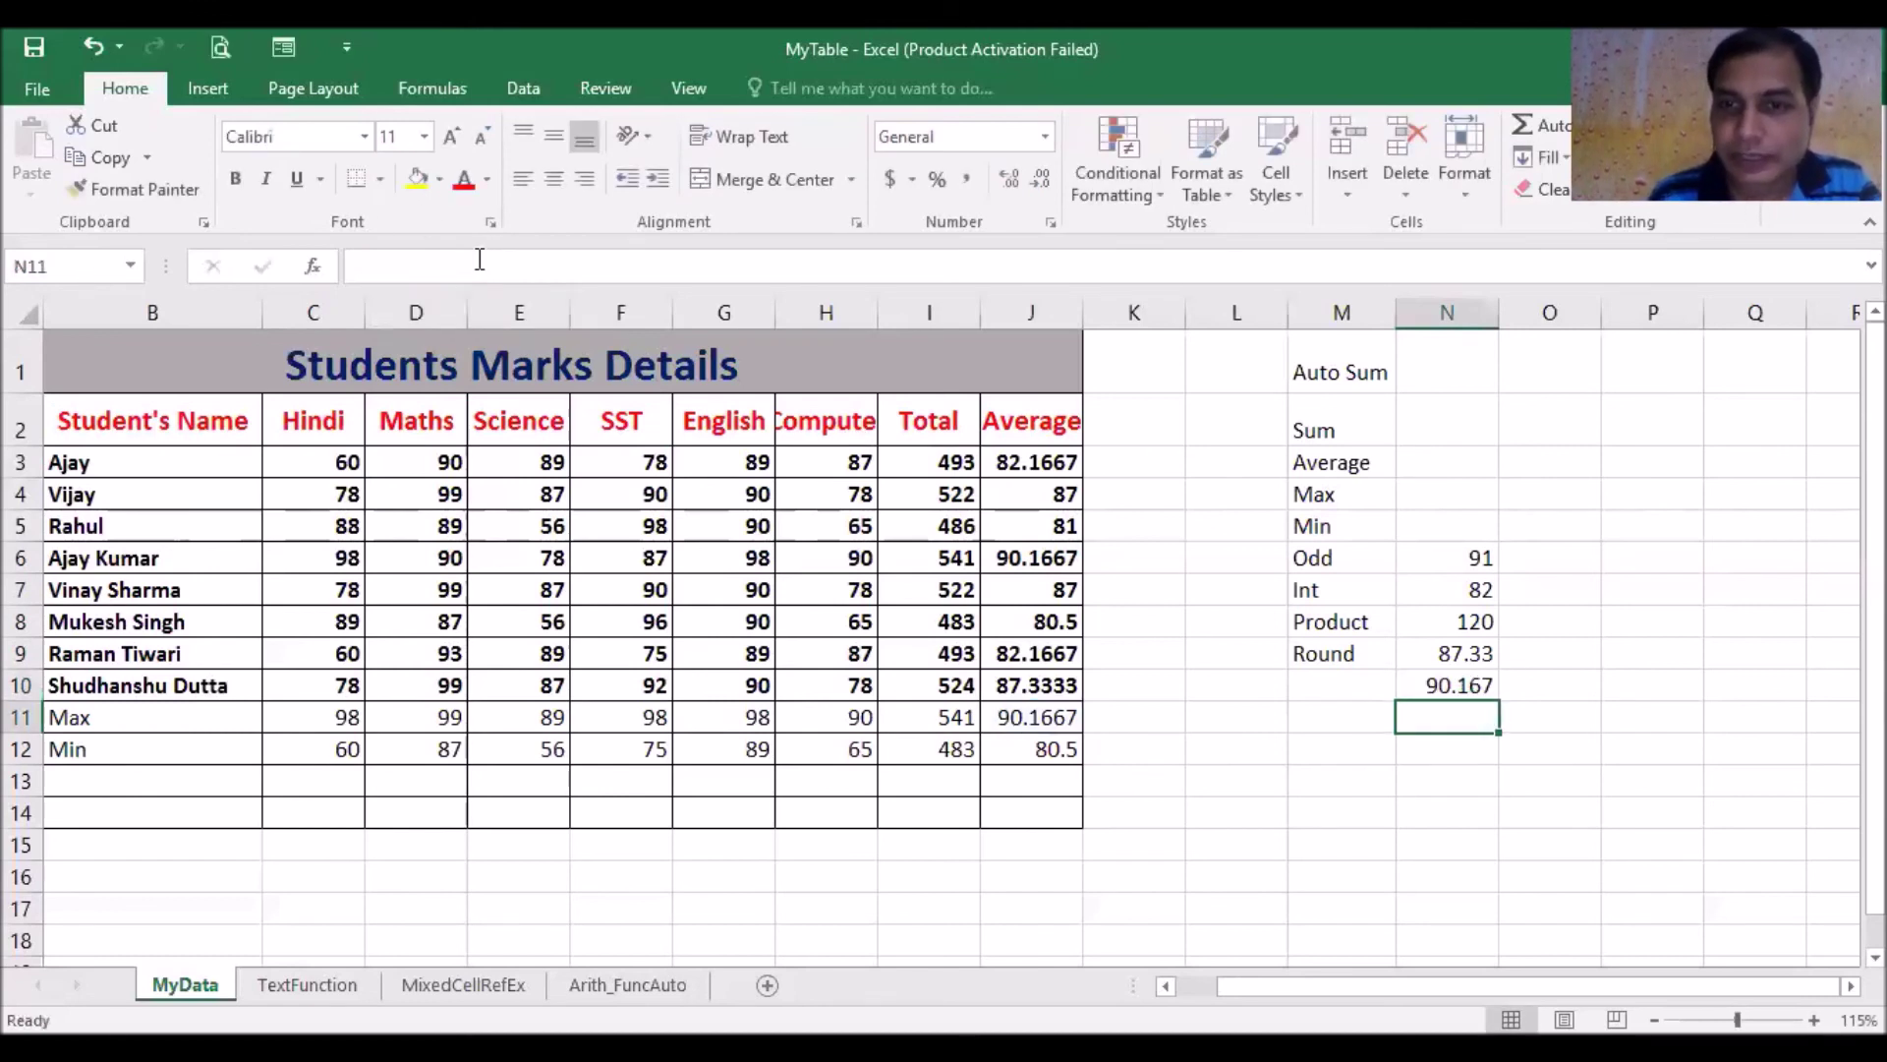
left_click(1478, 686)
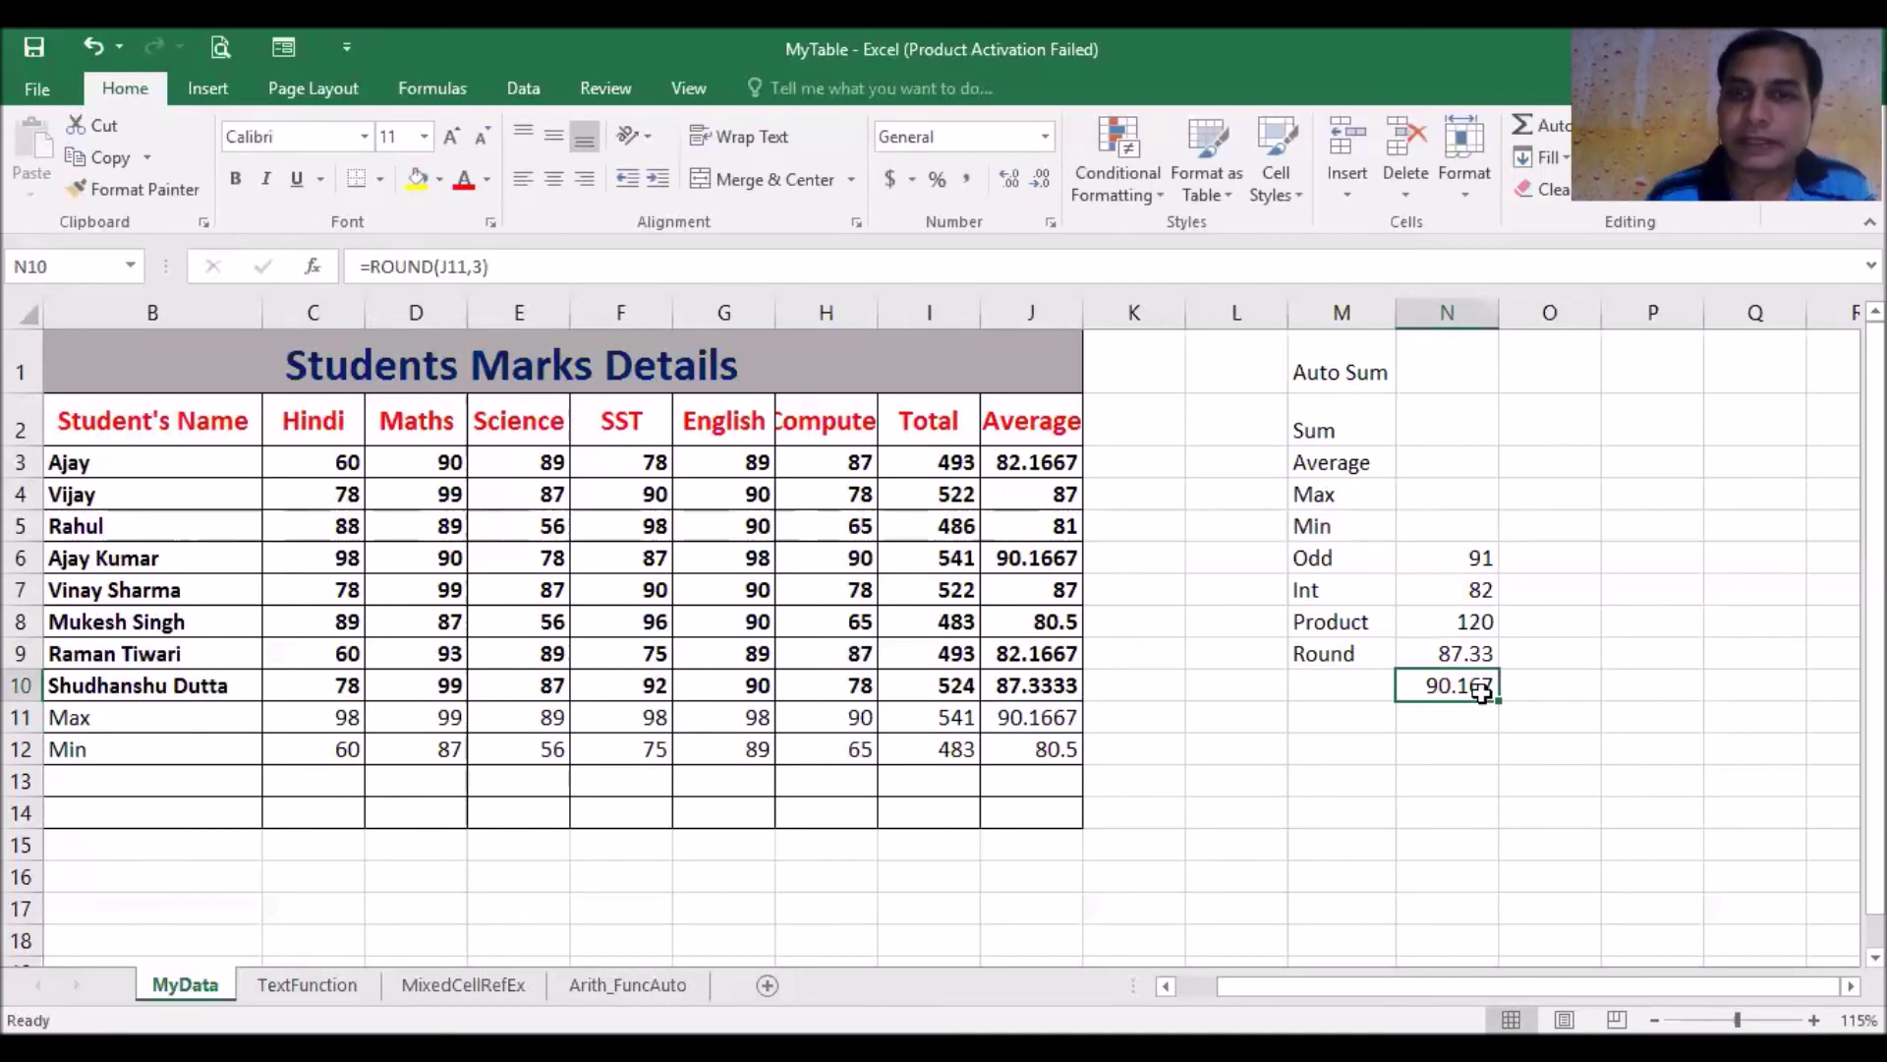